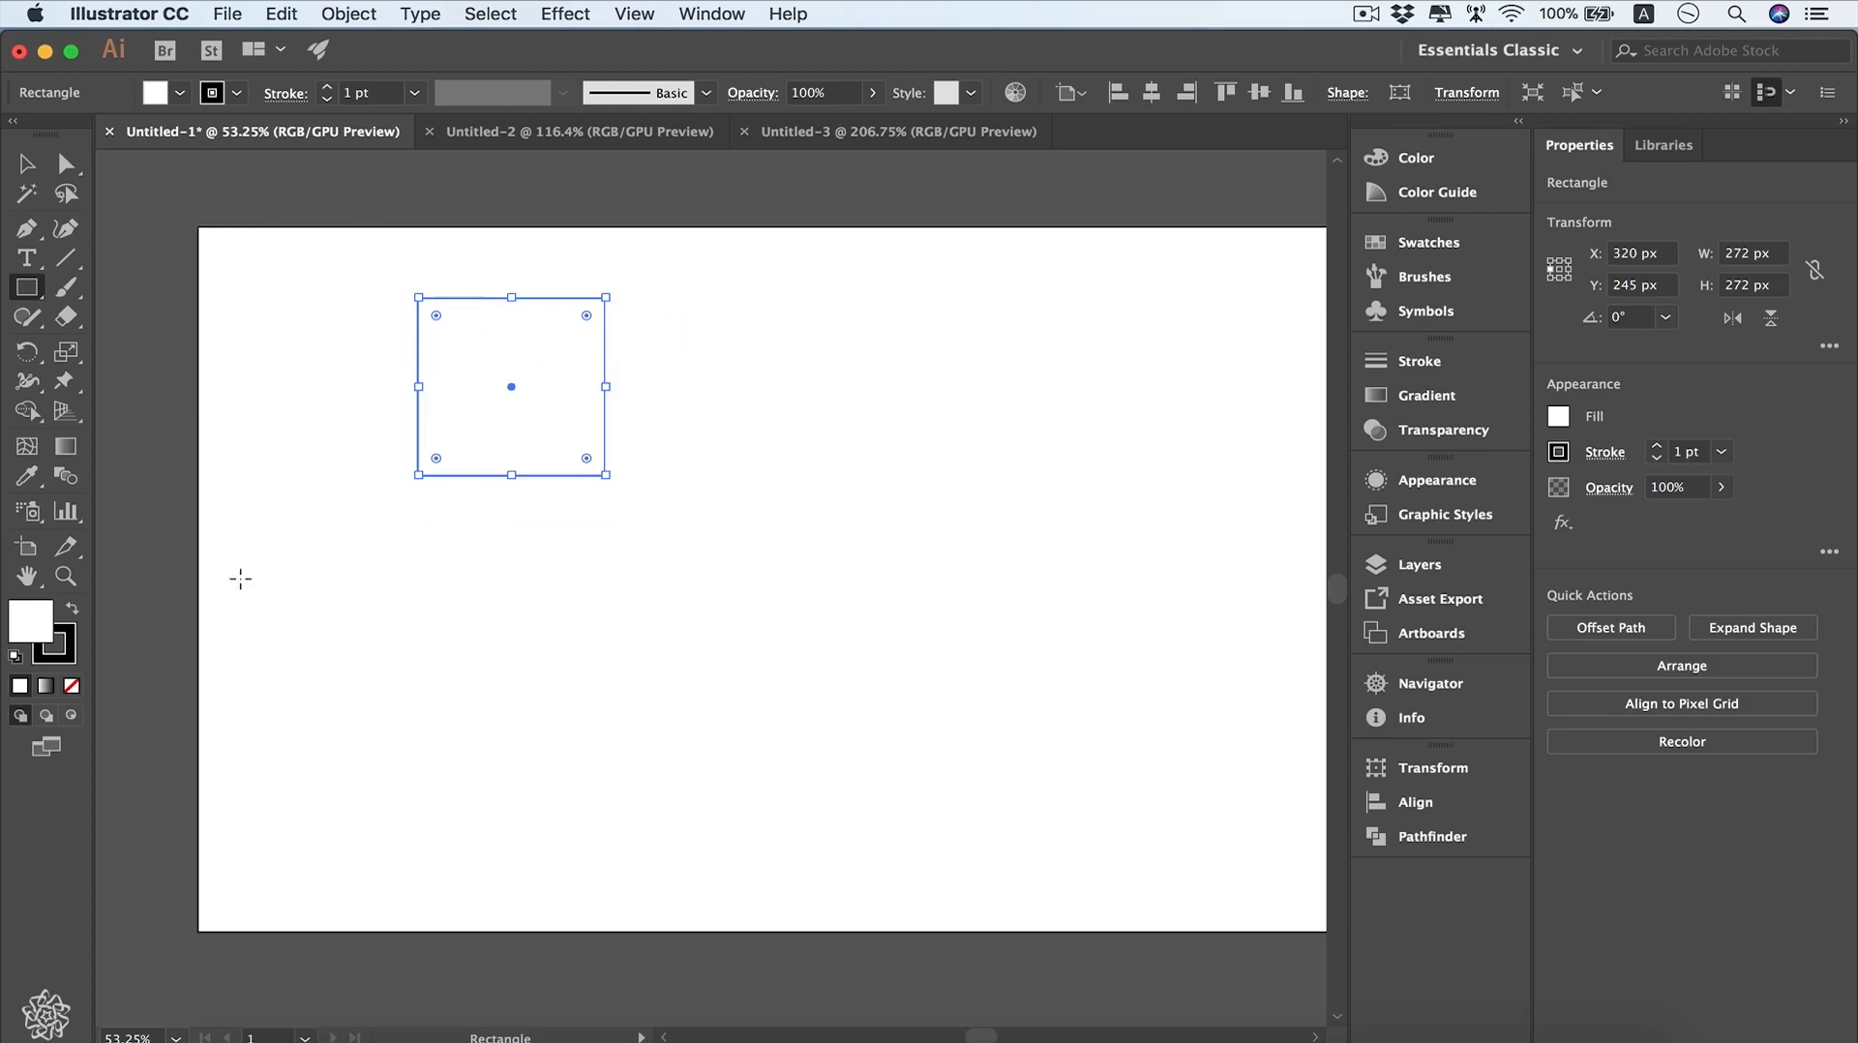
- Make the square's stroke active and try a 5 pt weight before setting it to 10 pt
left_click(70, 649)
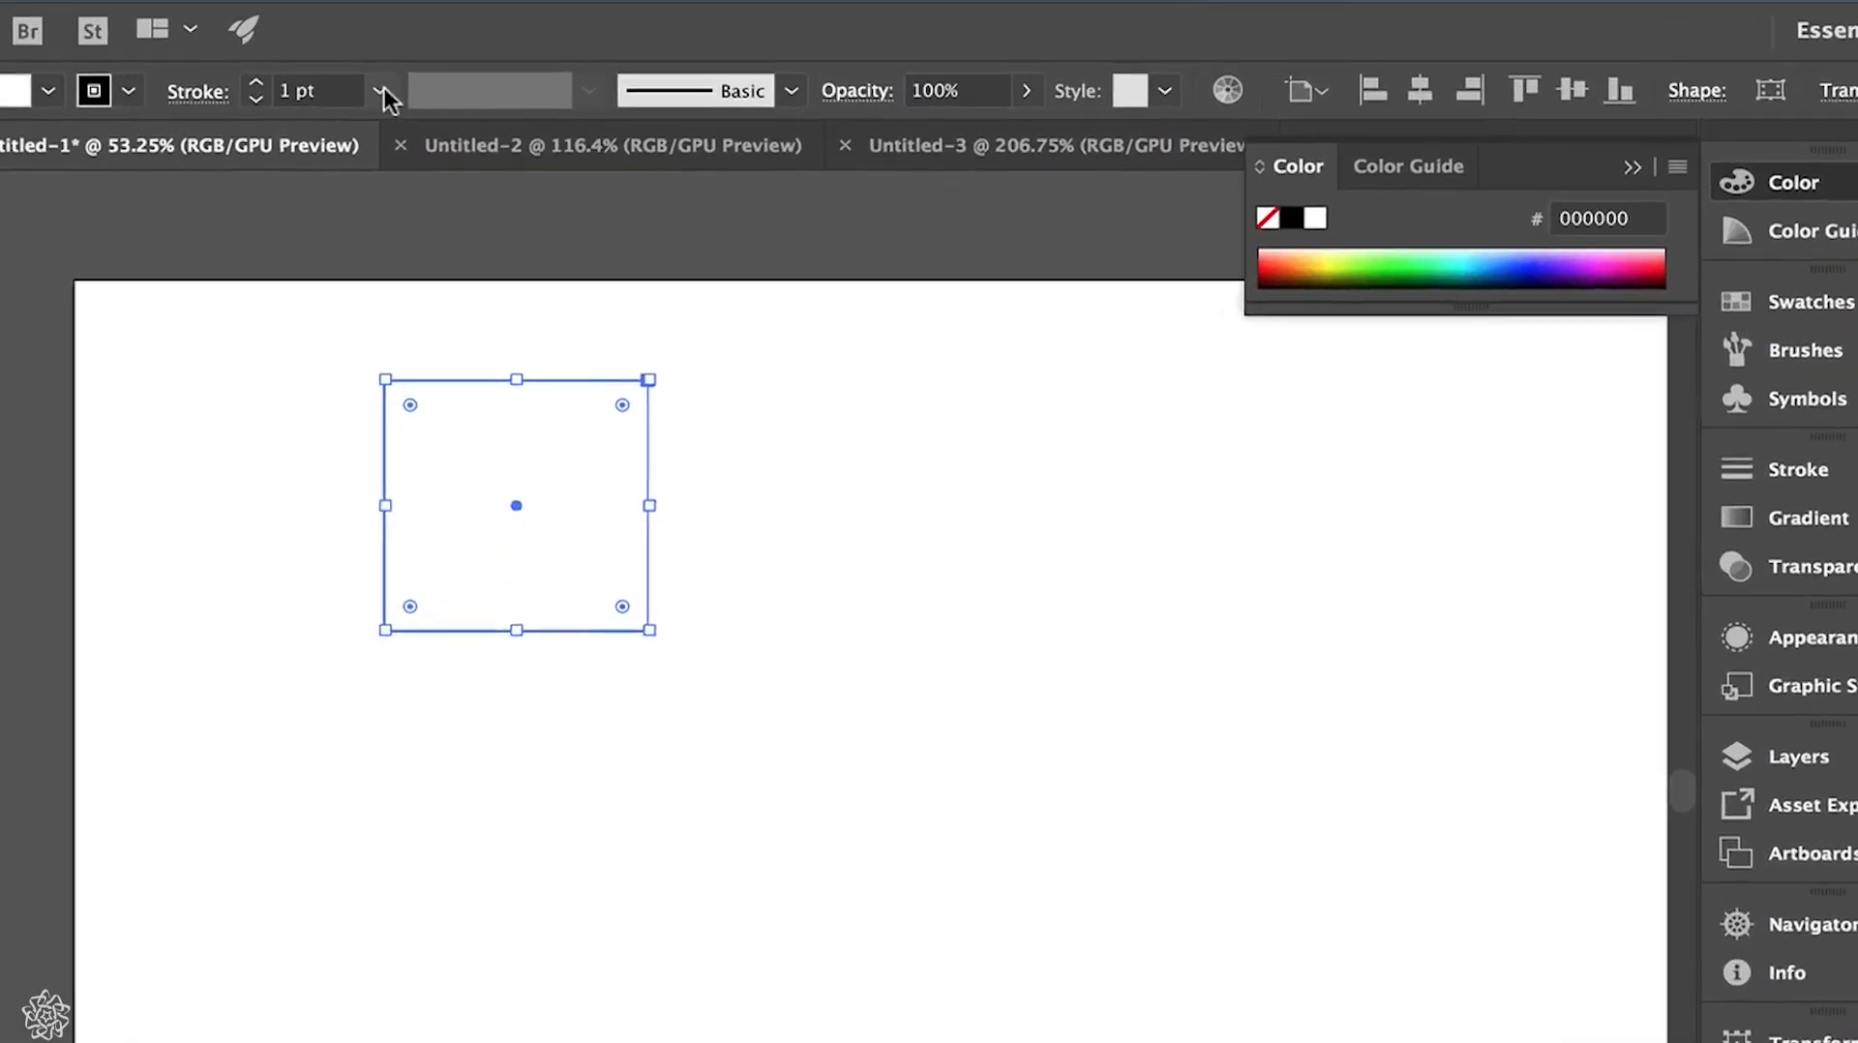
left_click(382, 90)
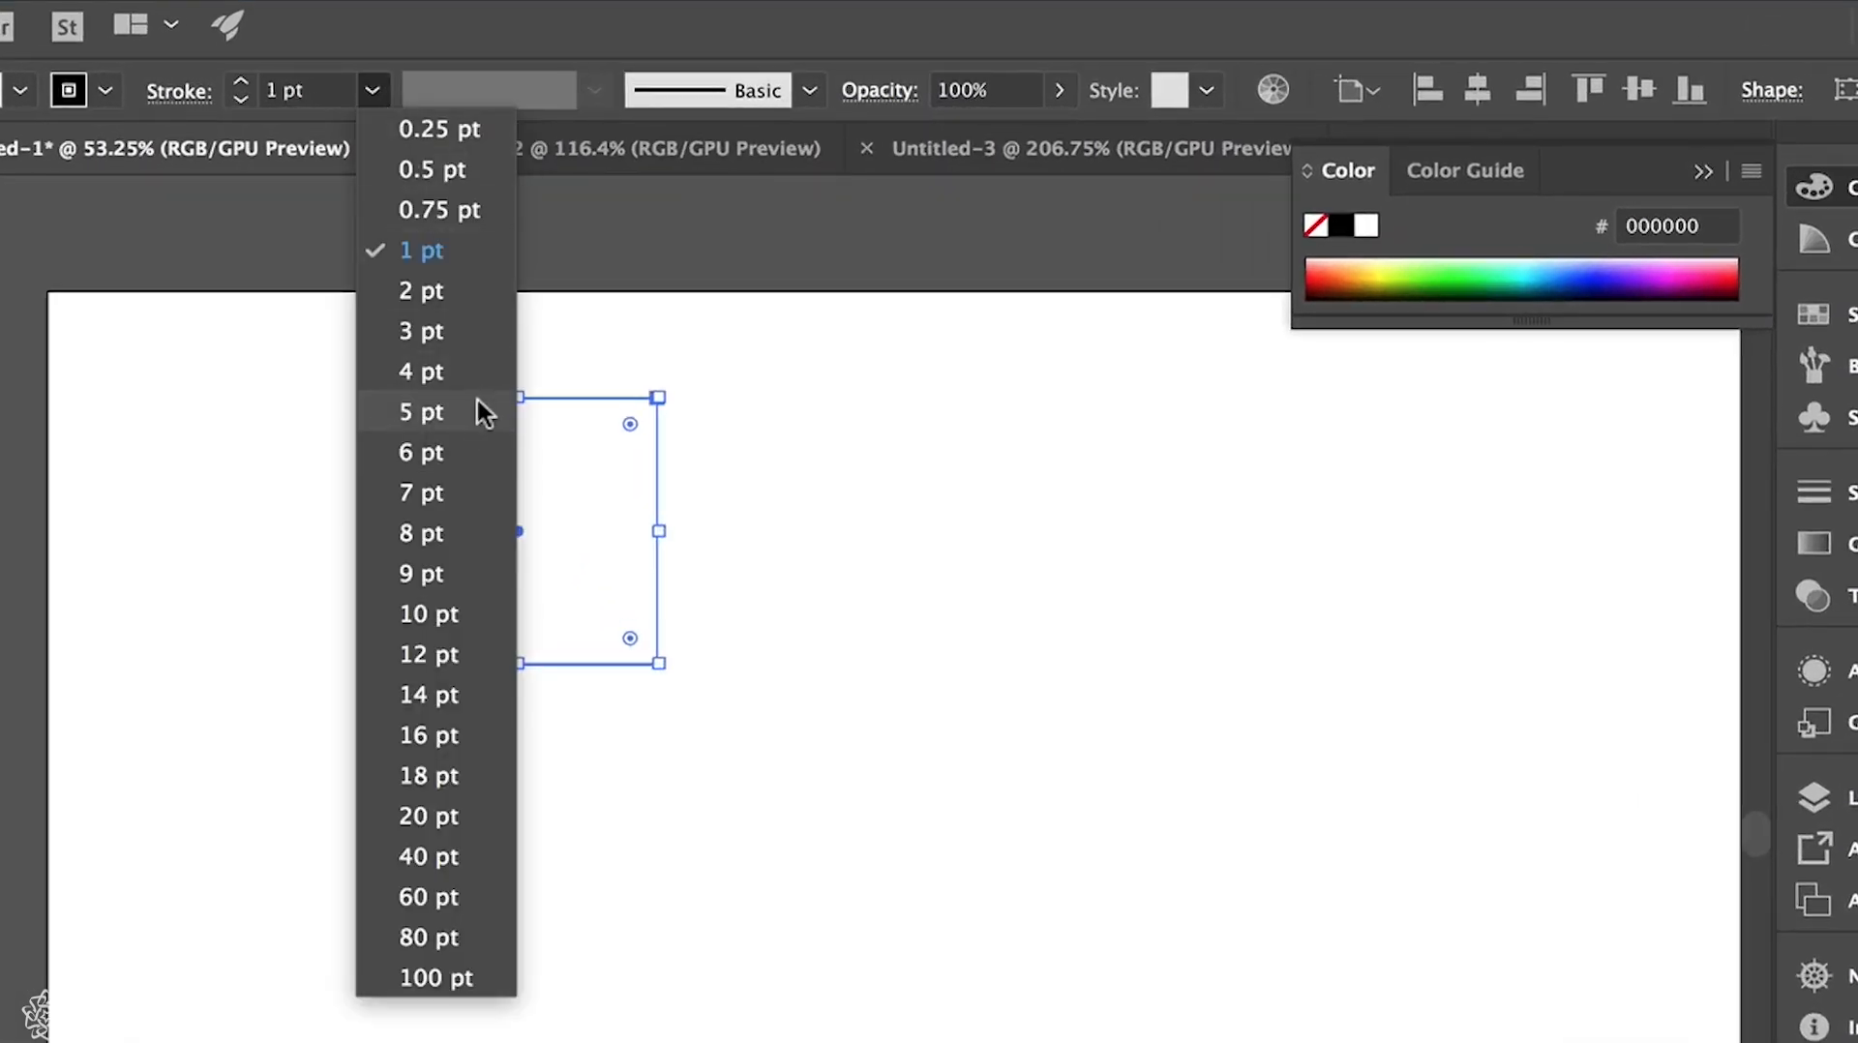
left_click(476, 401)
left_click(372, 90)
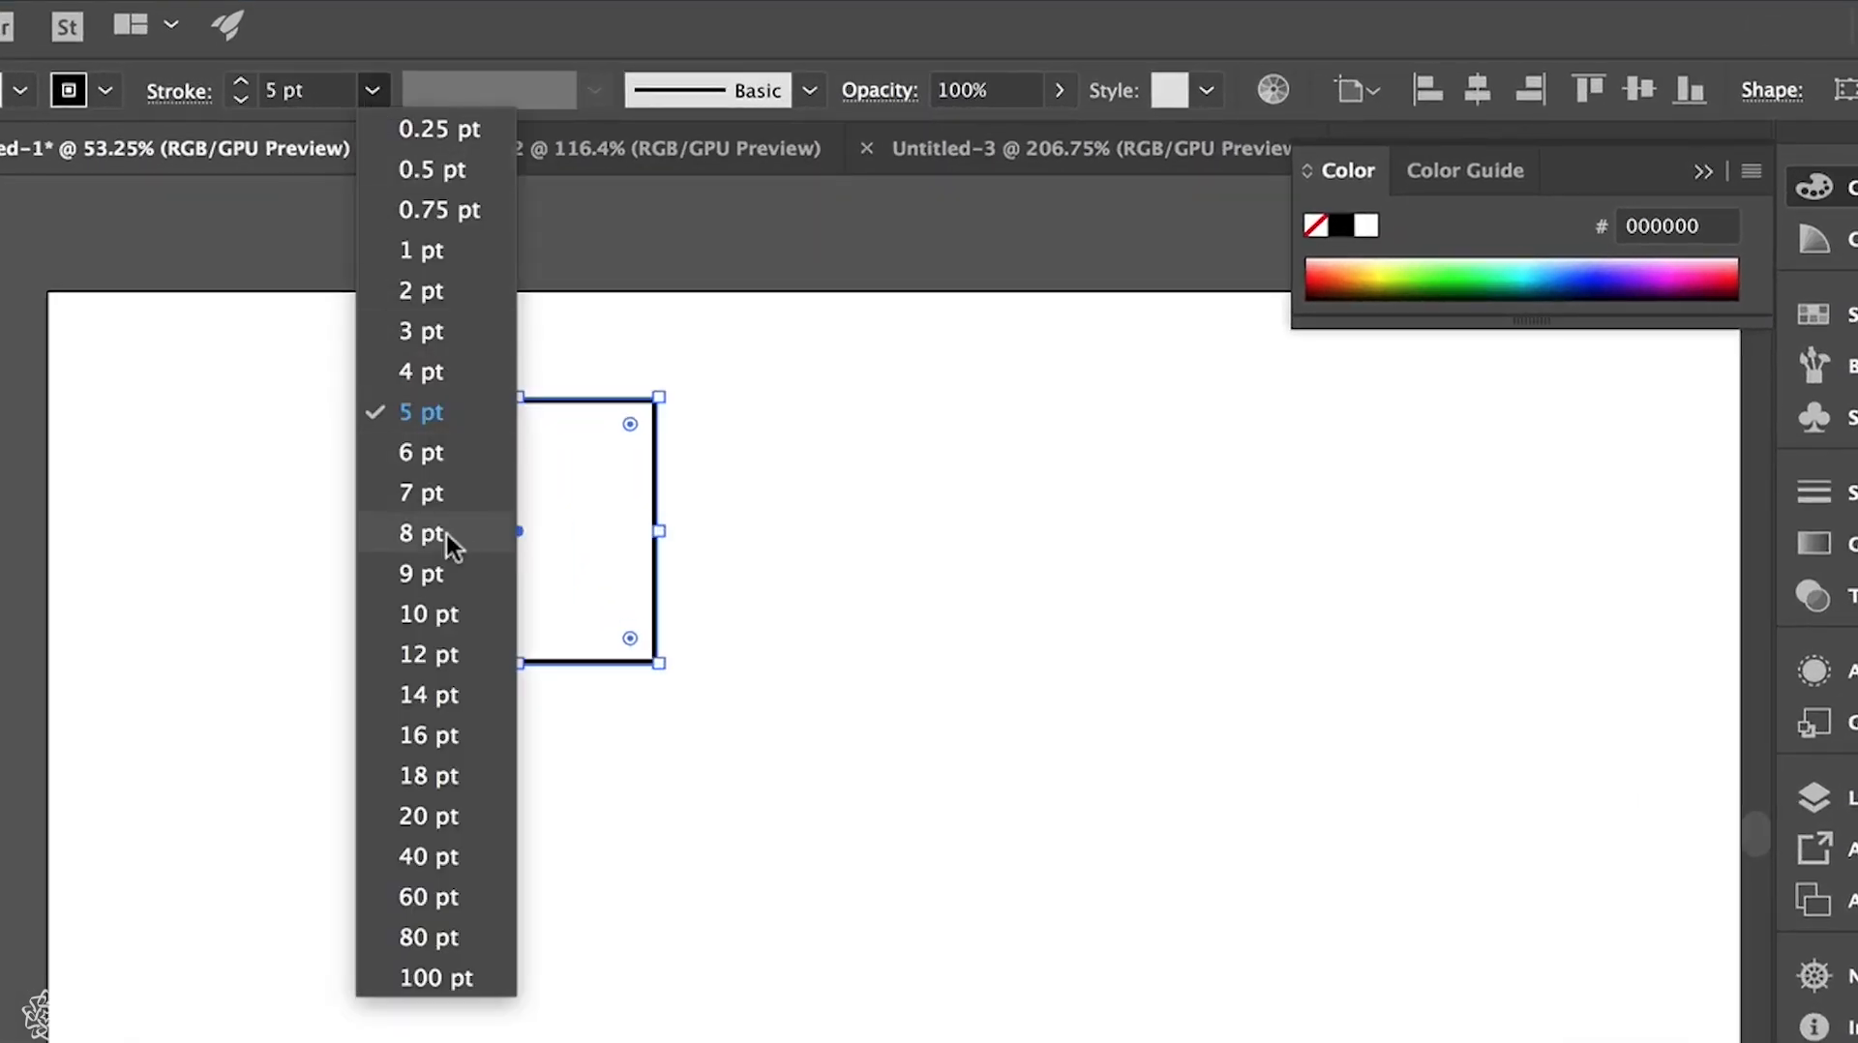
left_click(438, 613)
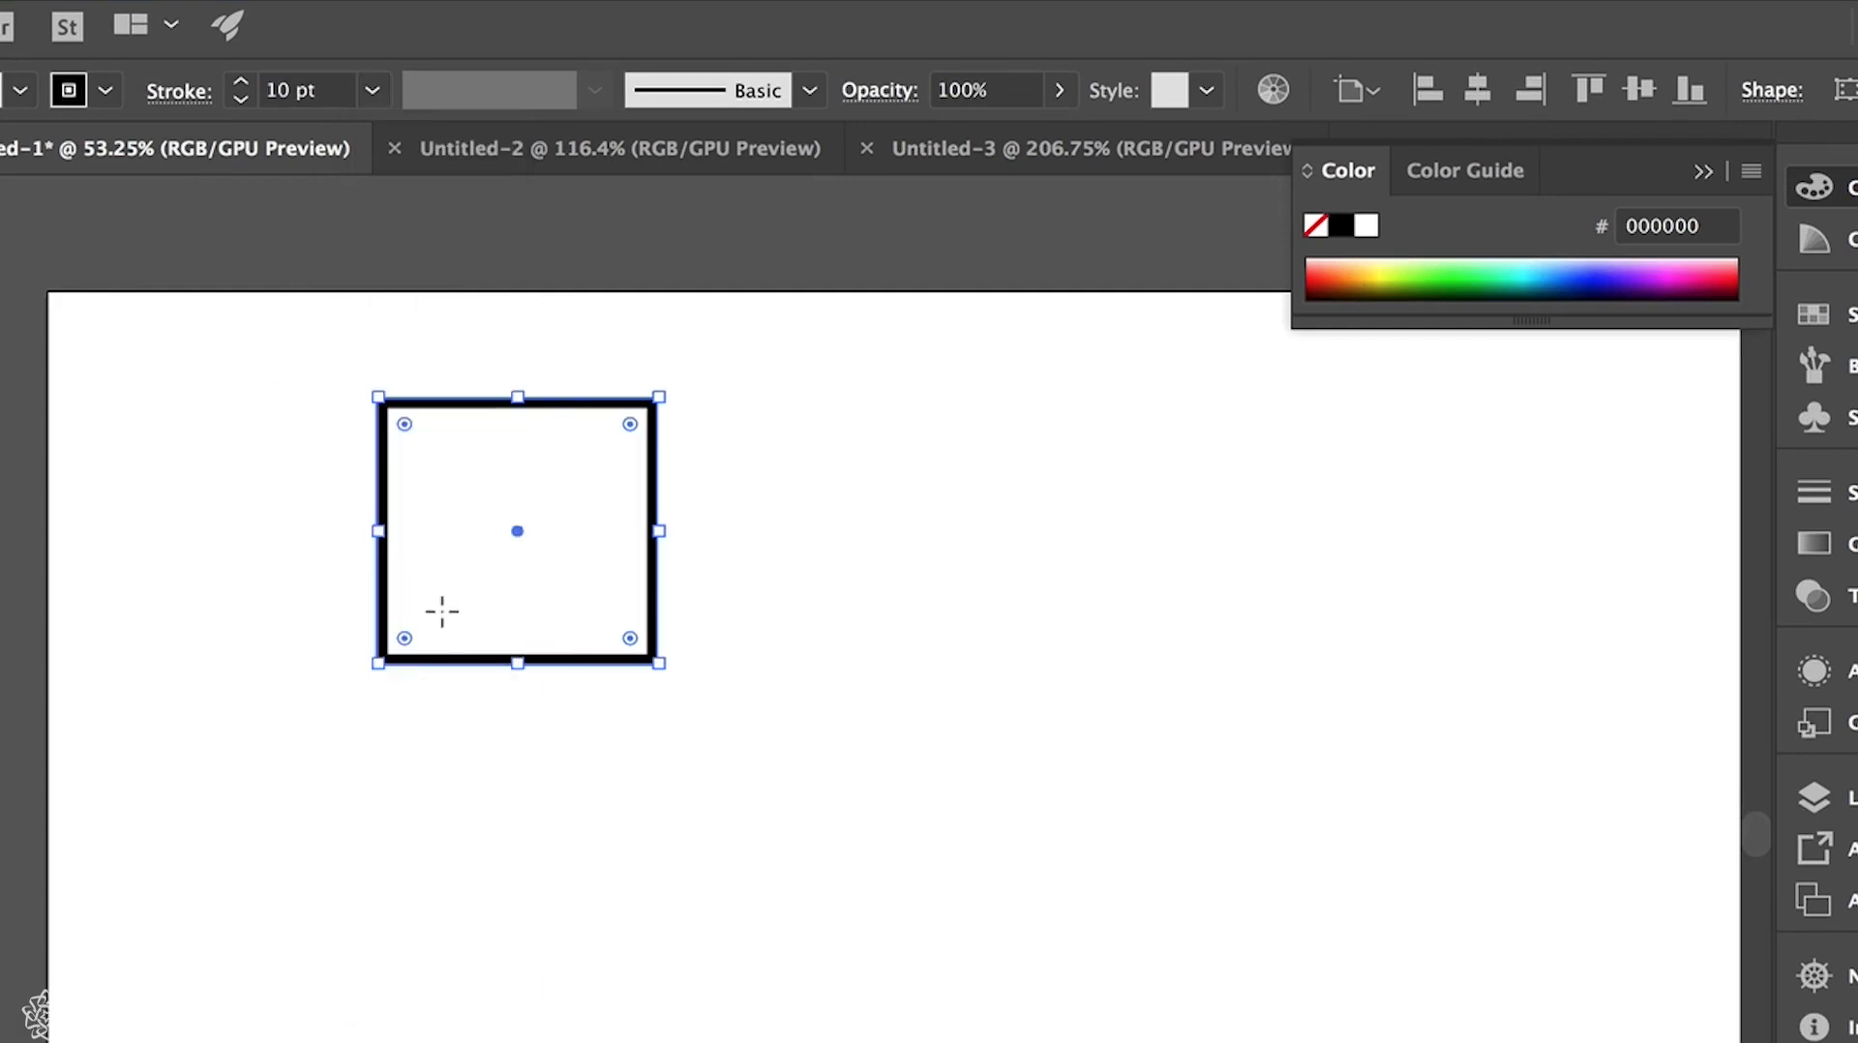
- Step the square's stroke weight up and down, including up to 30 pt in 10 pt increments, and return it to 10 pt
left_click(242, 84)
left_click(242, 100)
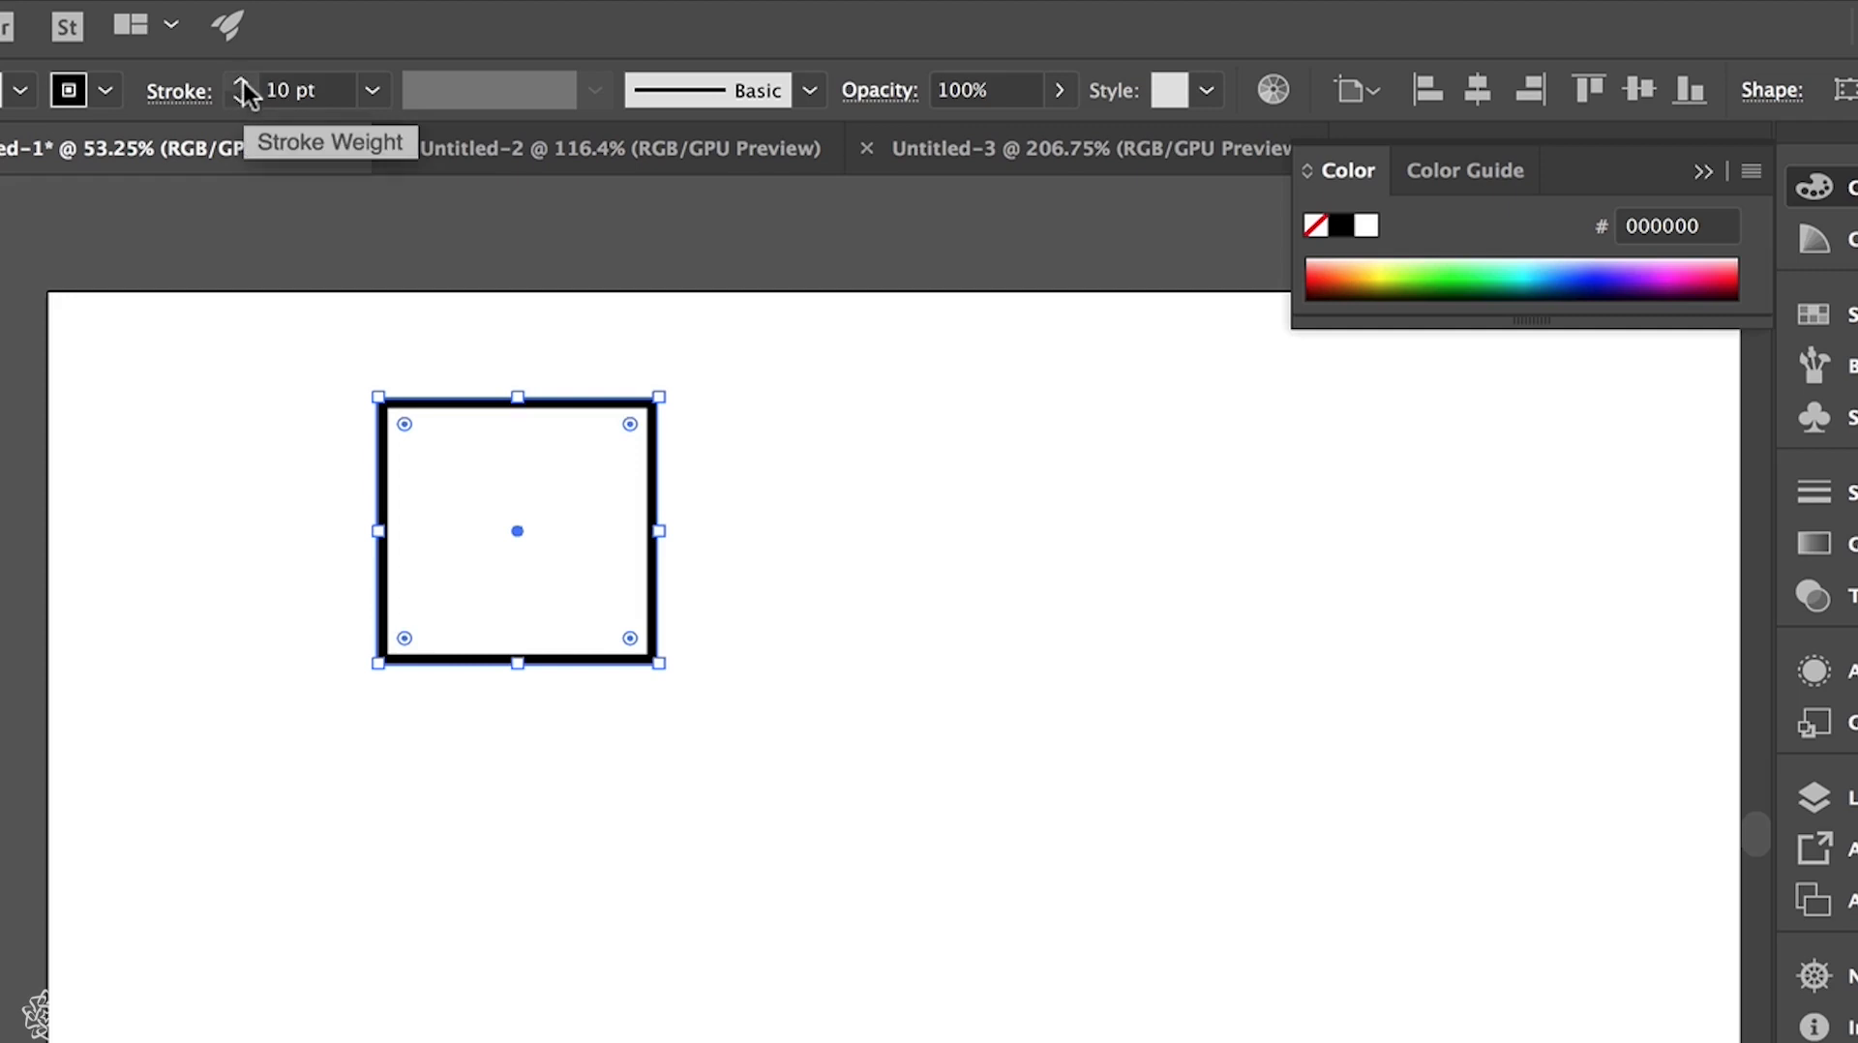
left_click(242, 84)
left_click(242, 100)
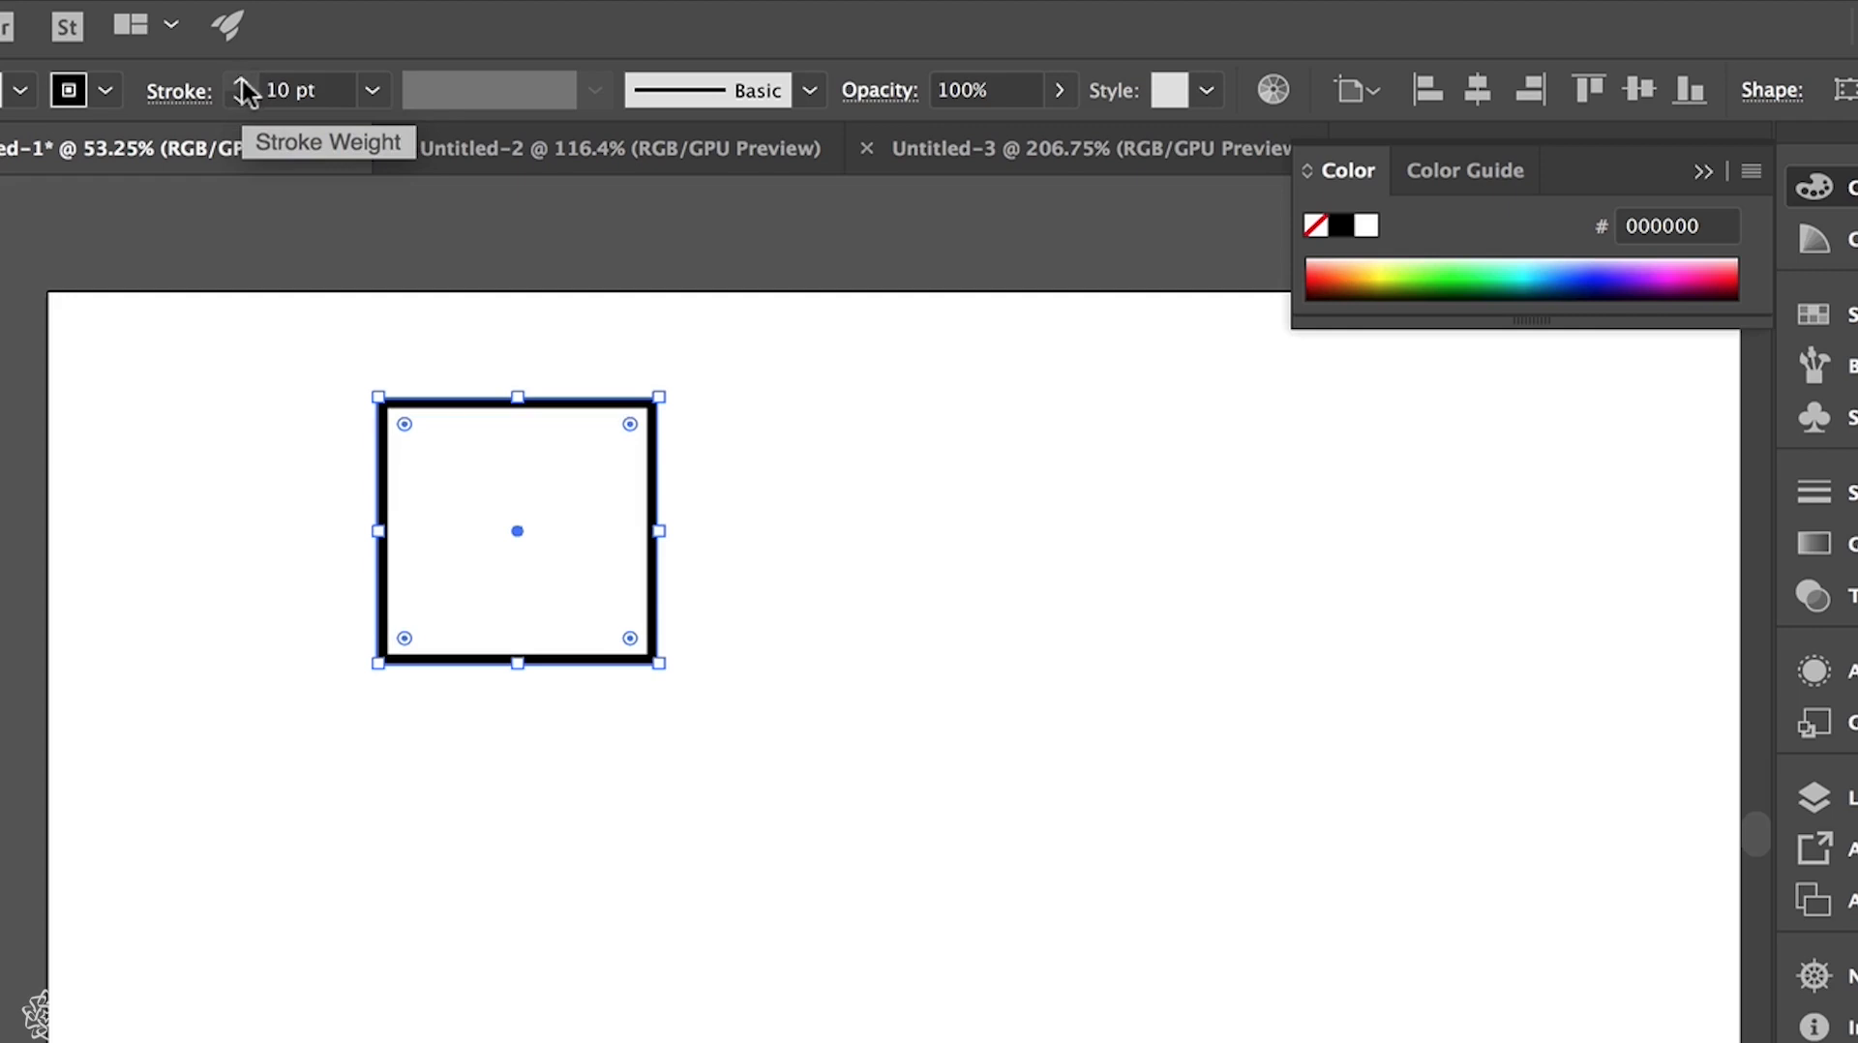
left_click(242, 83, "shift")
left_click(242, 83, "shift")
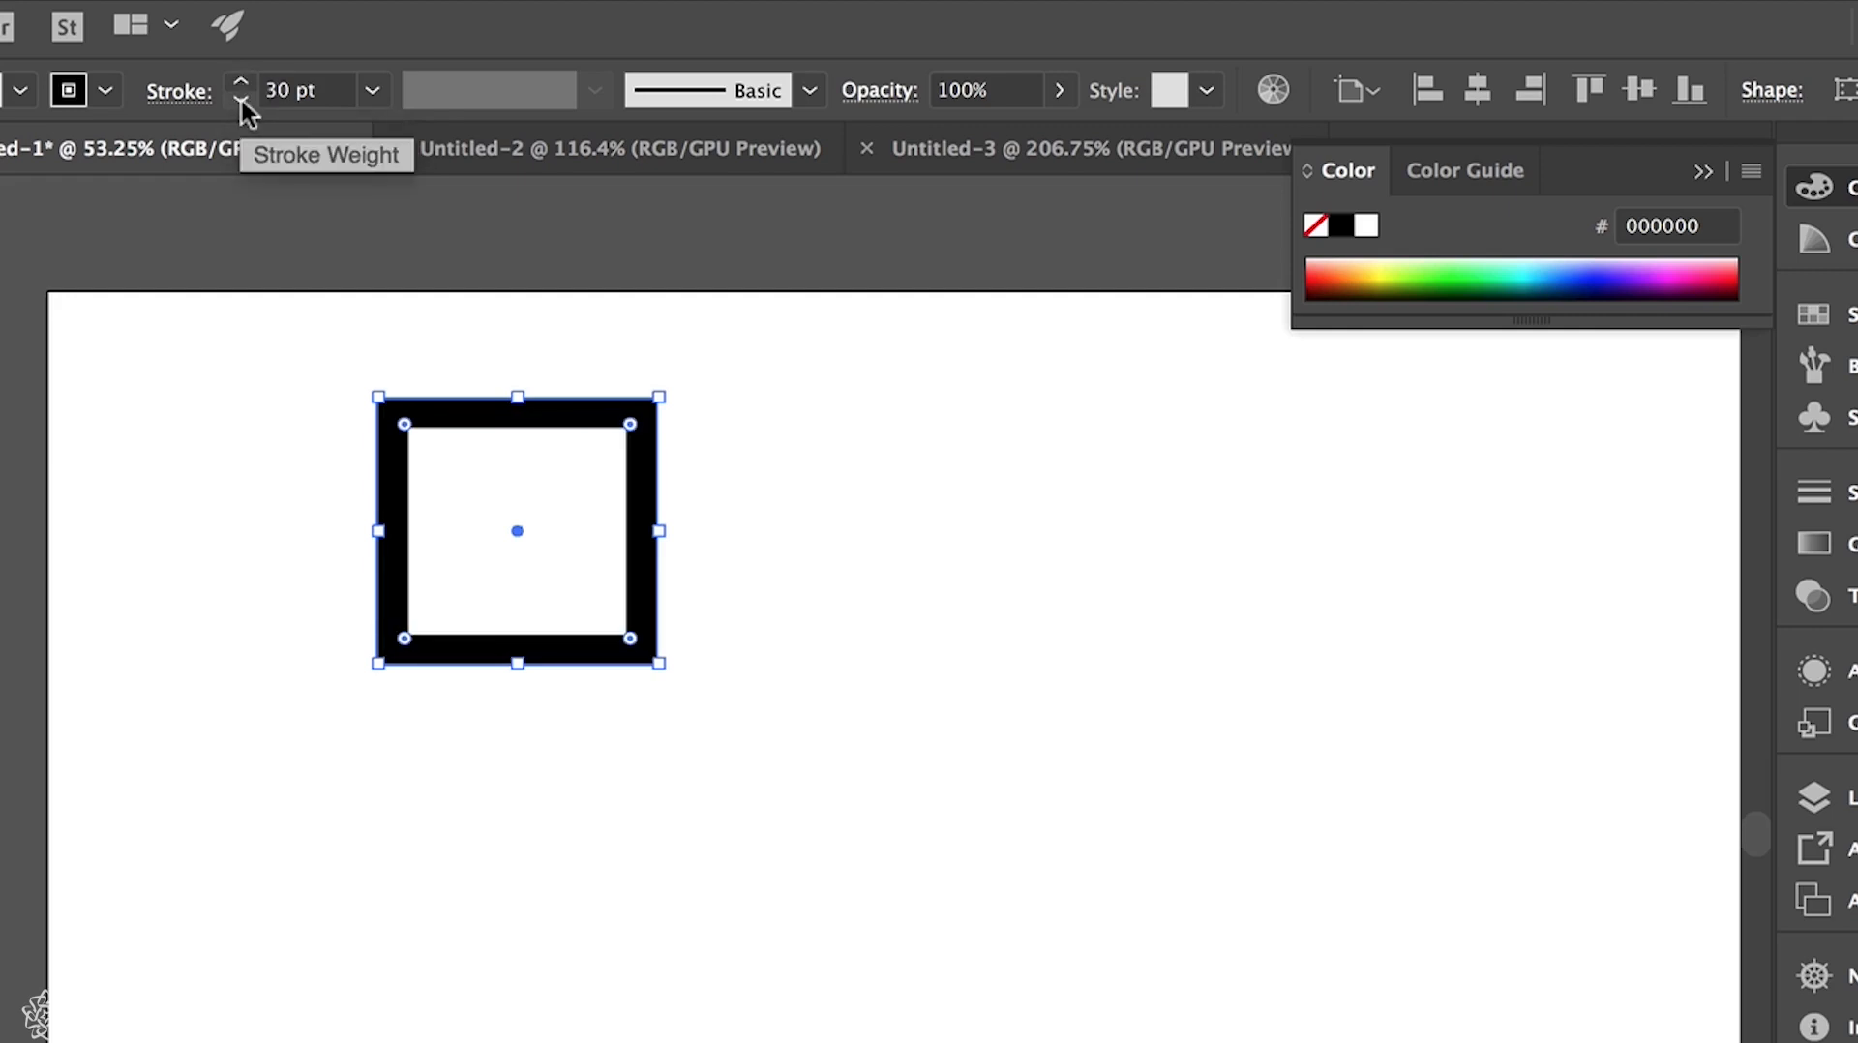
left_click(240, 100, "shift")
left_click(240, 100, "shift")
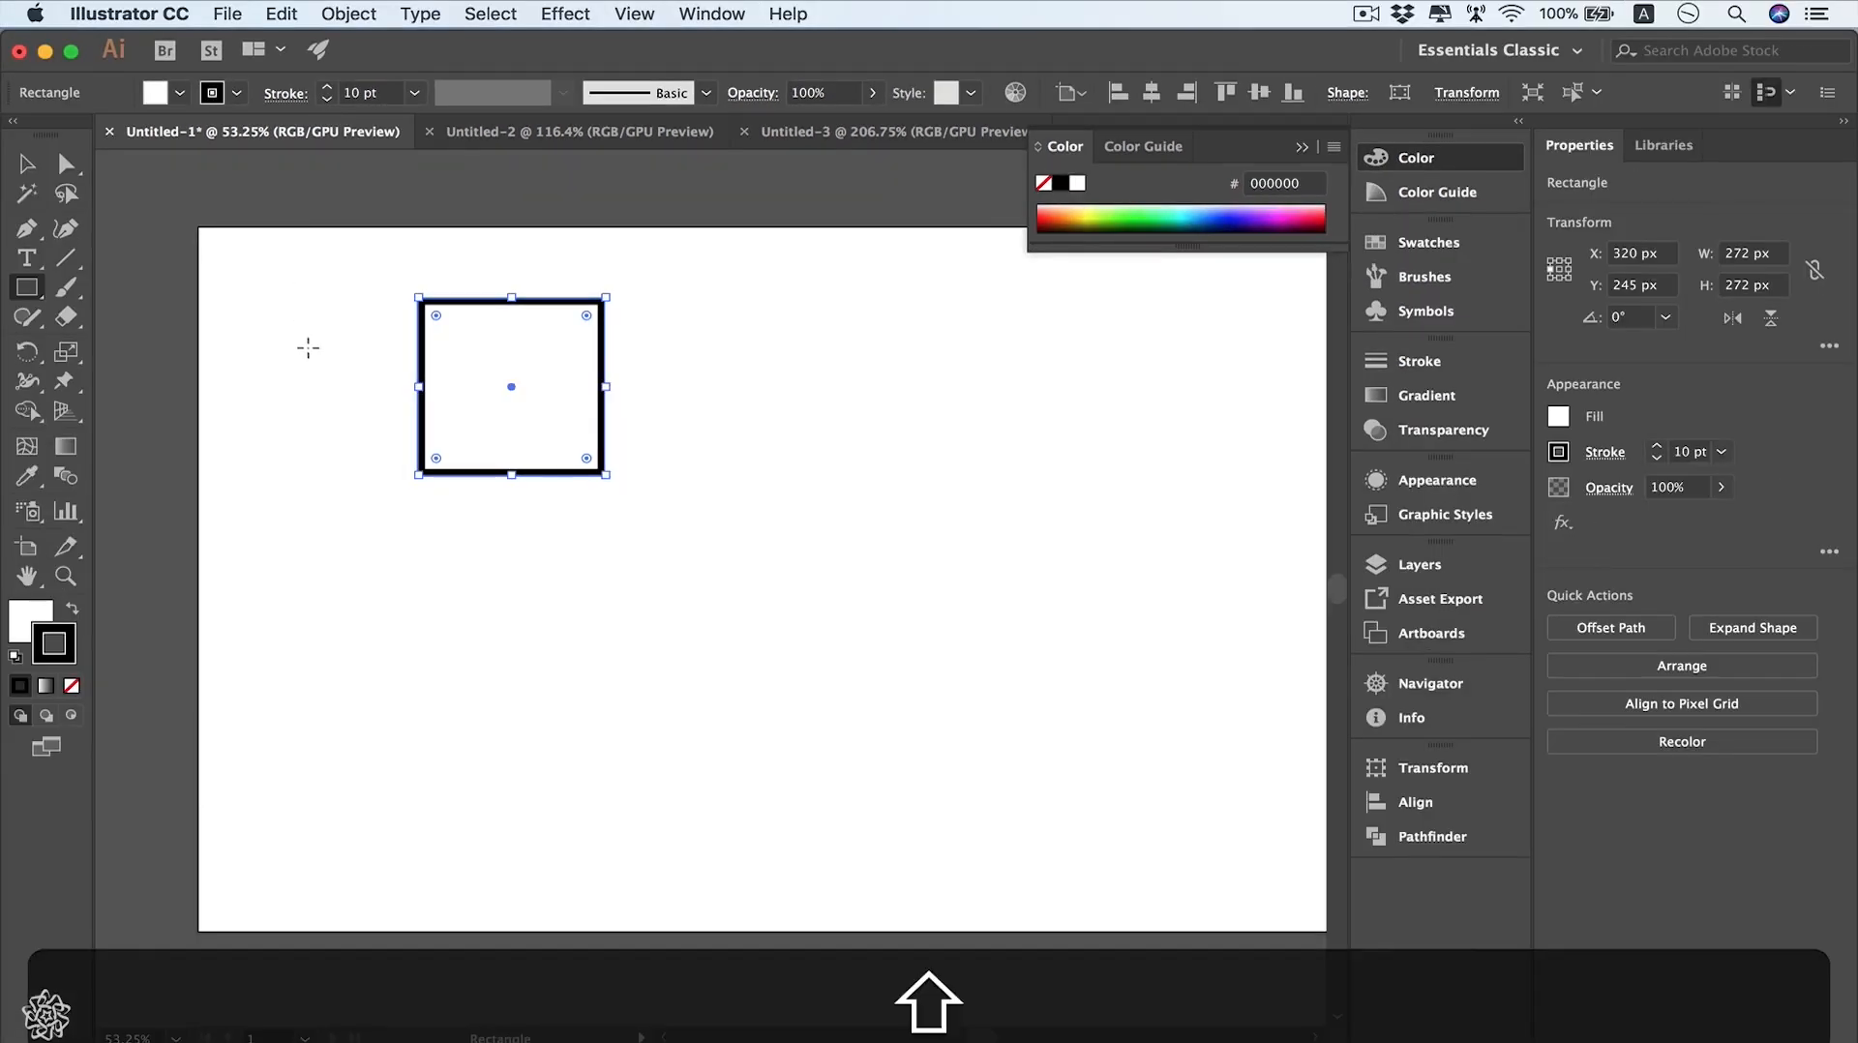
- Color the square's stroke orange (F7931E) and its fill dark gray from the swatches
left_click(234, 94)
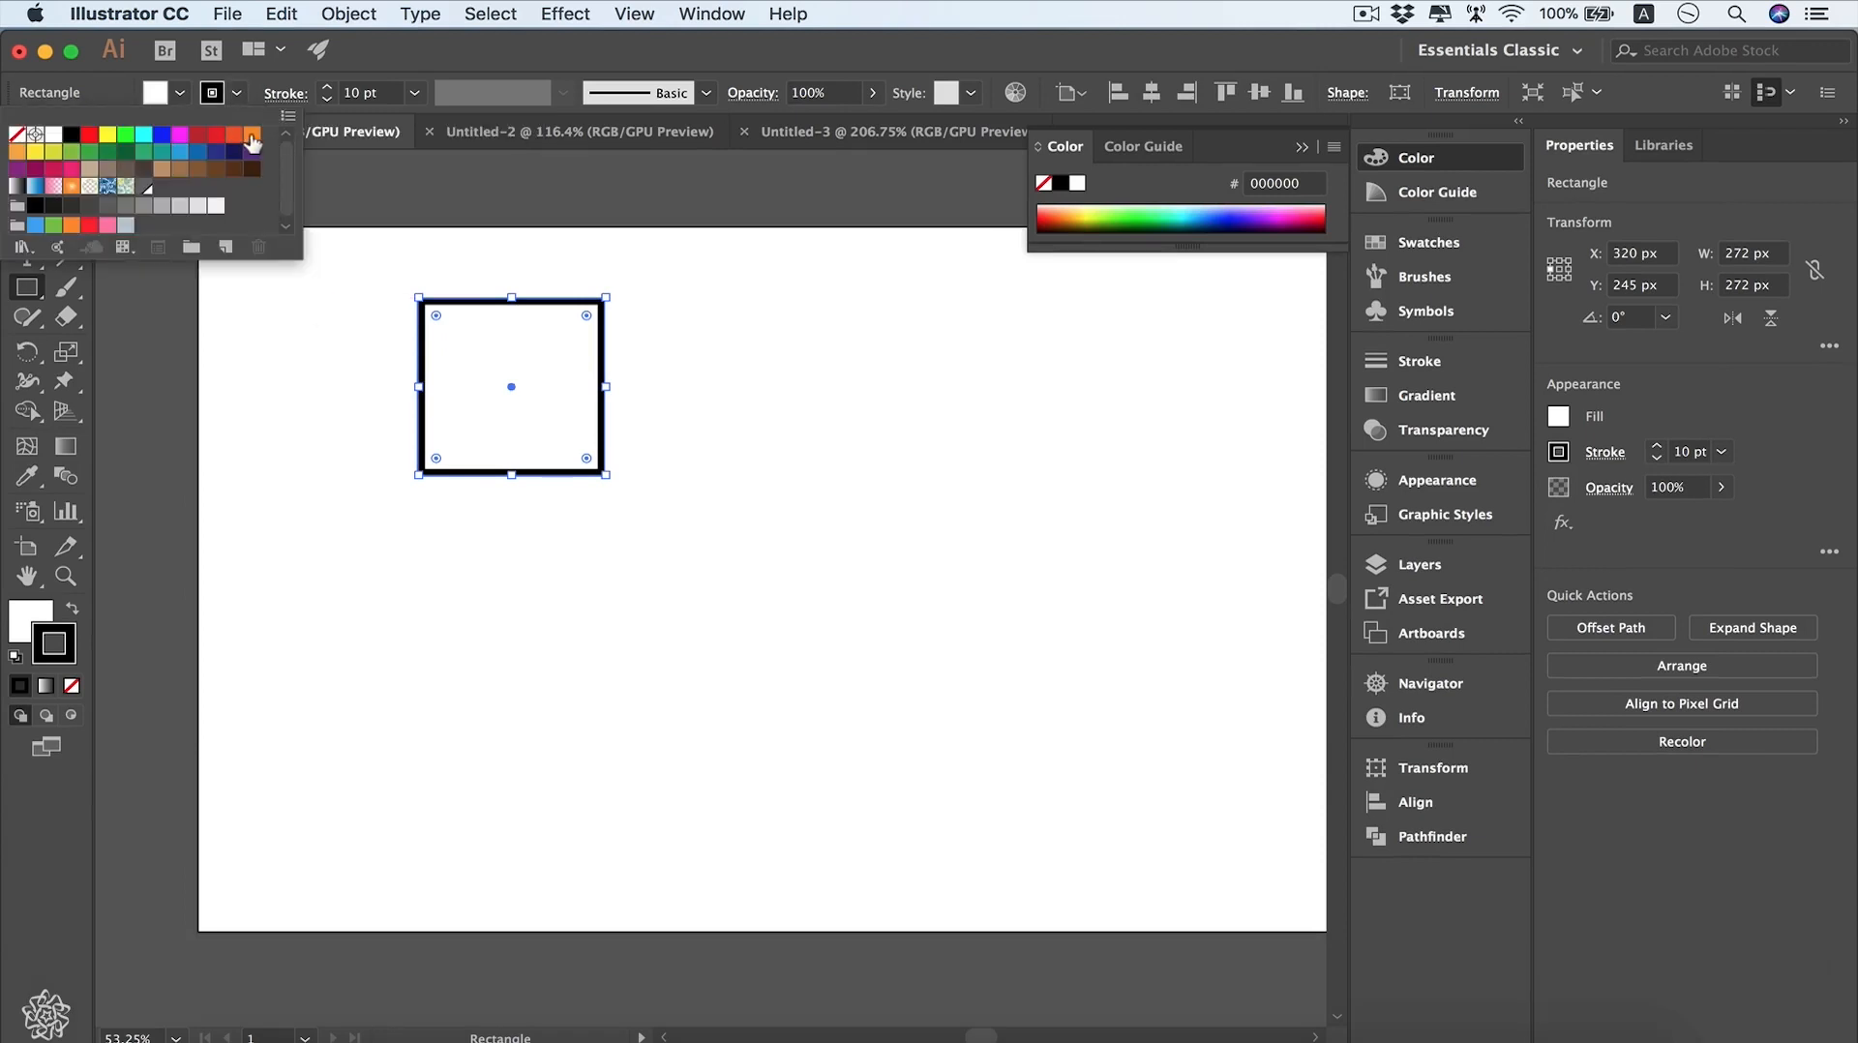
left_click(254, 136)
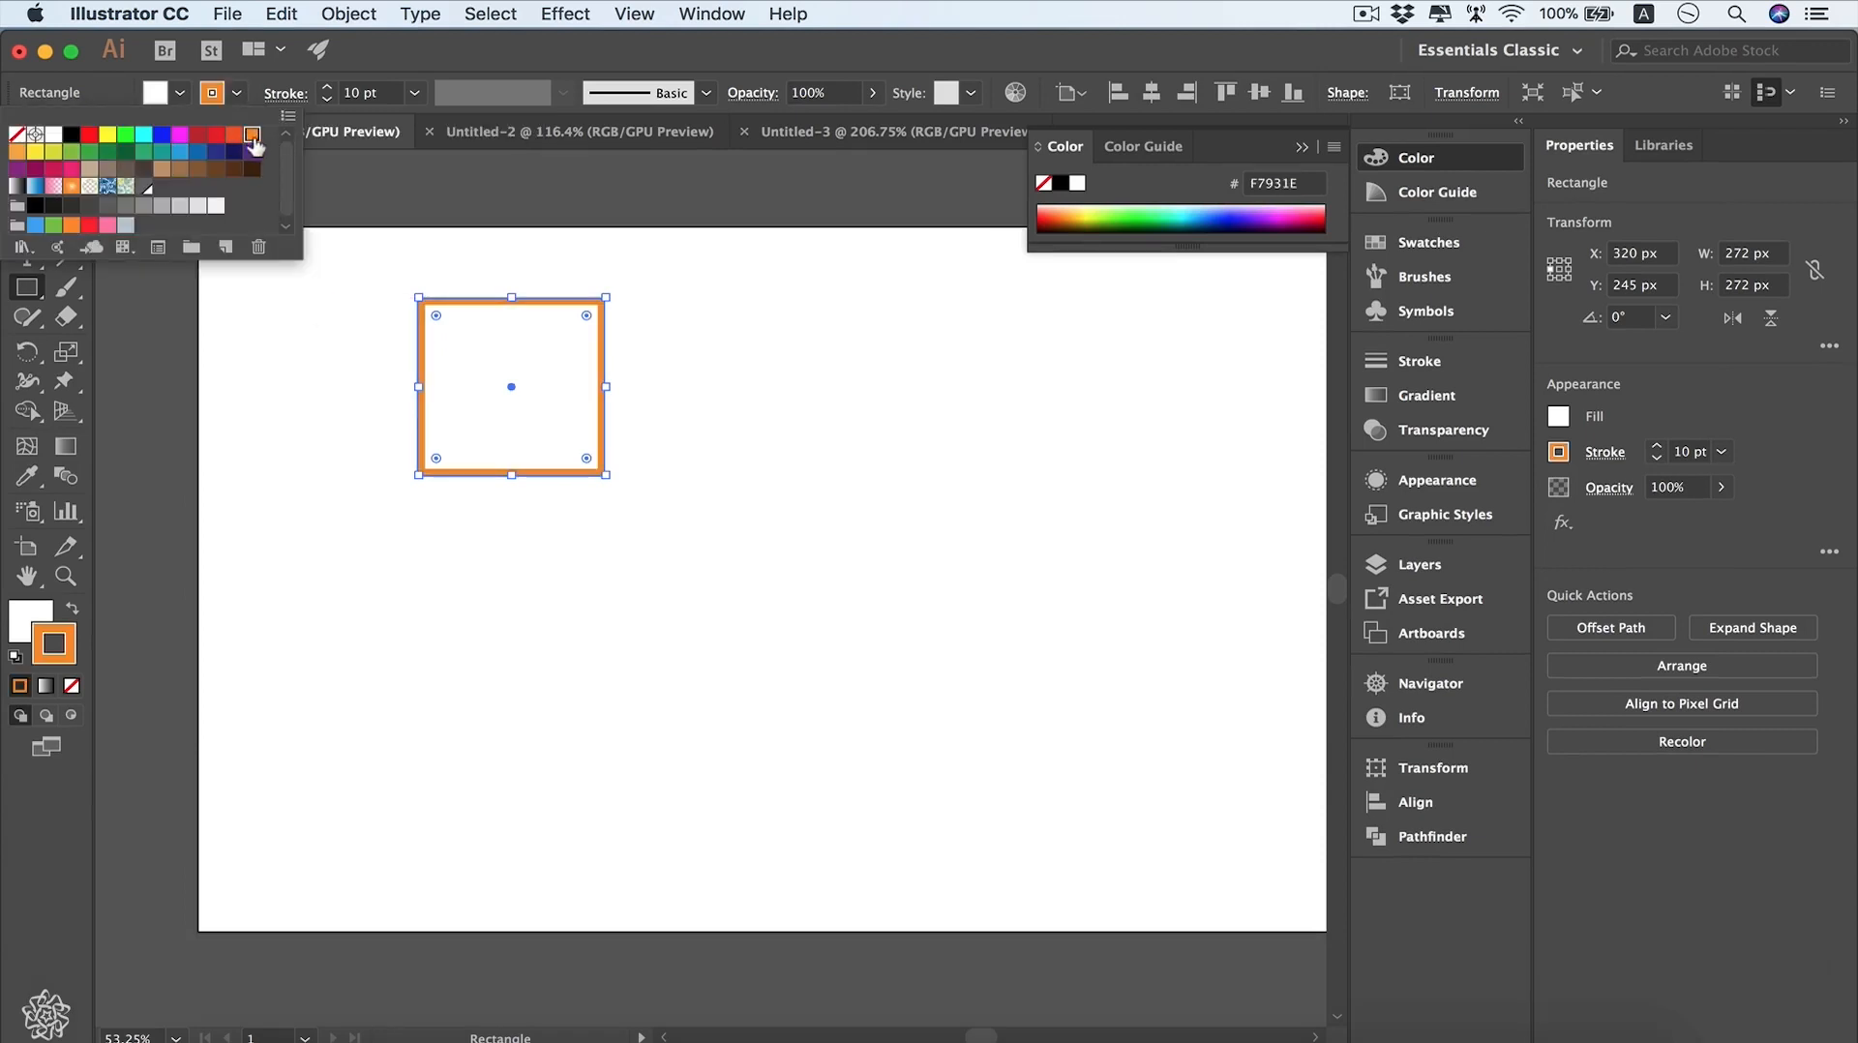
left_click(181, 94)
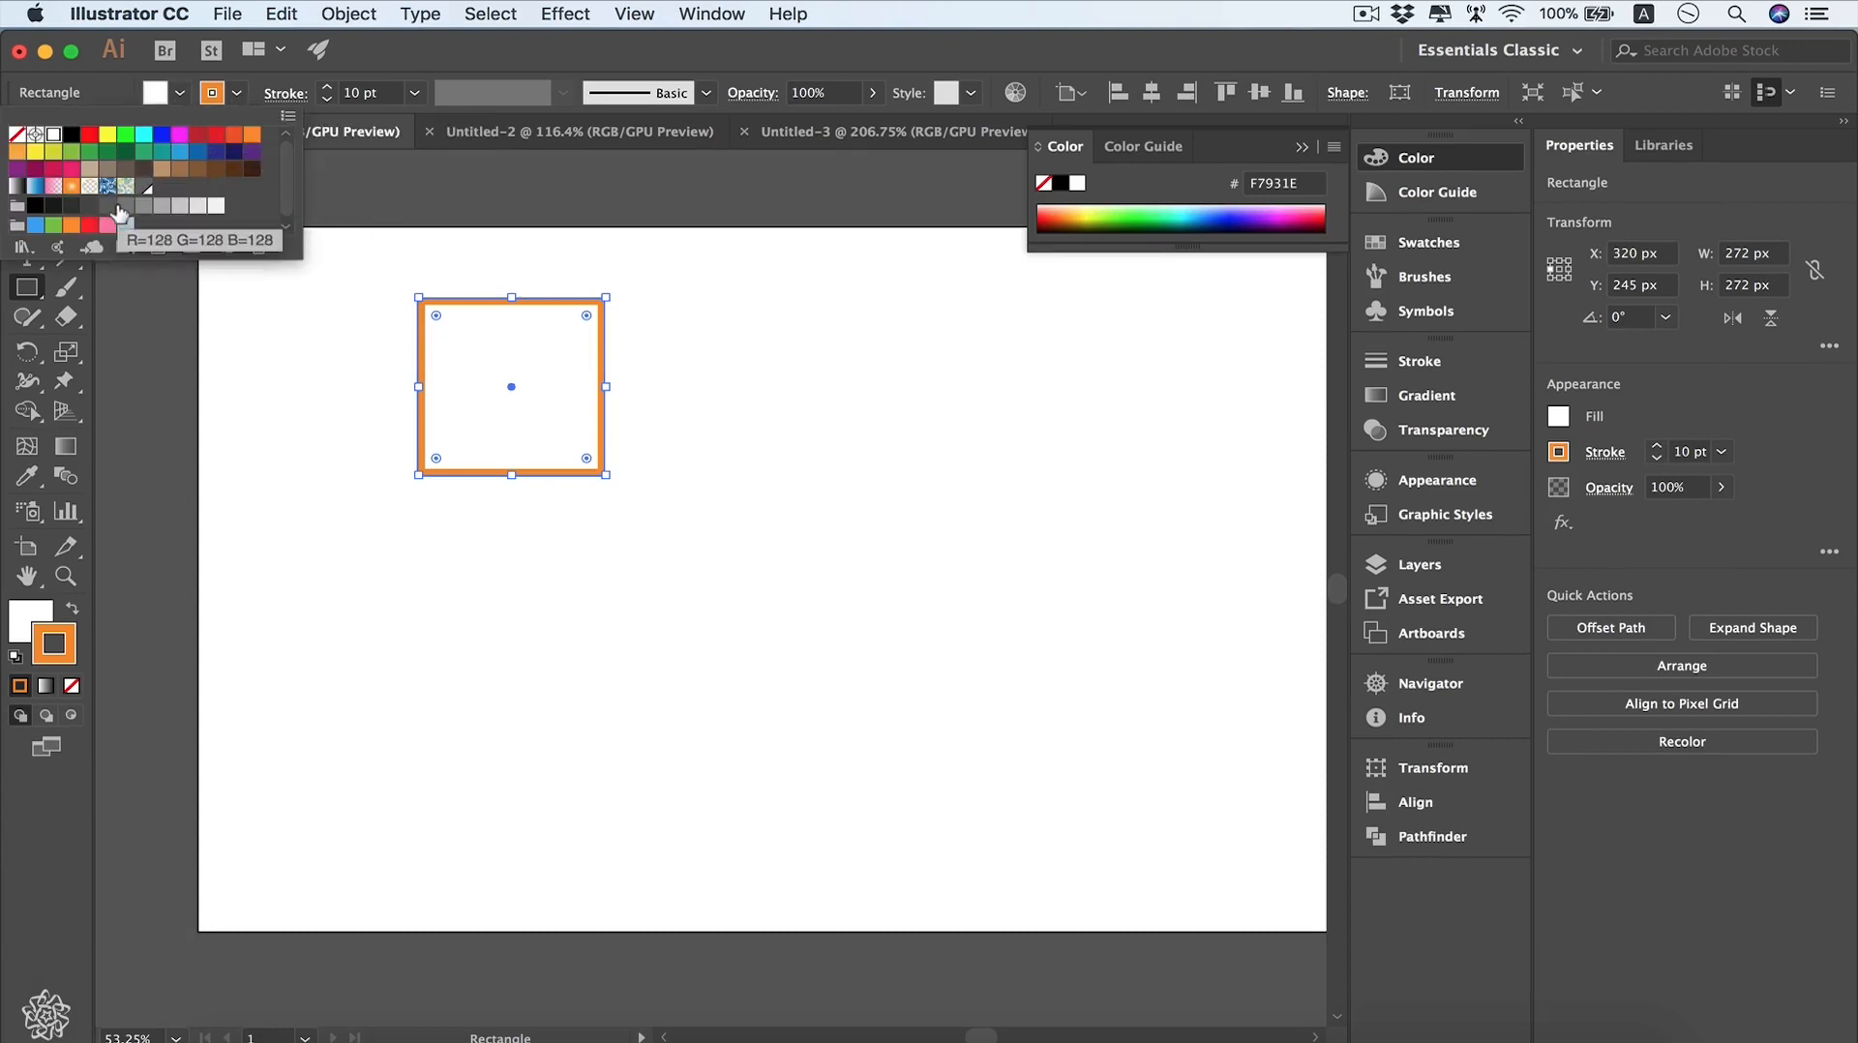
left_click(72, 205)
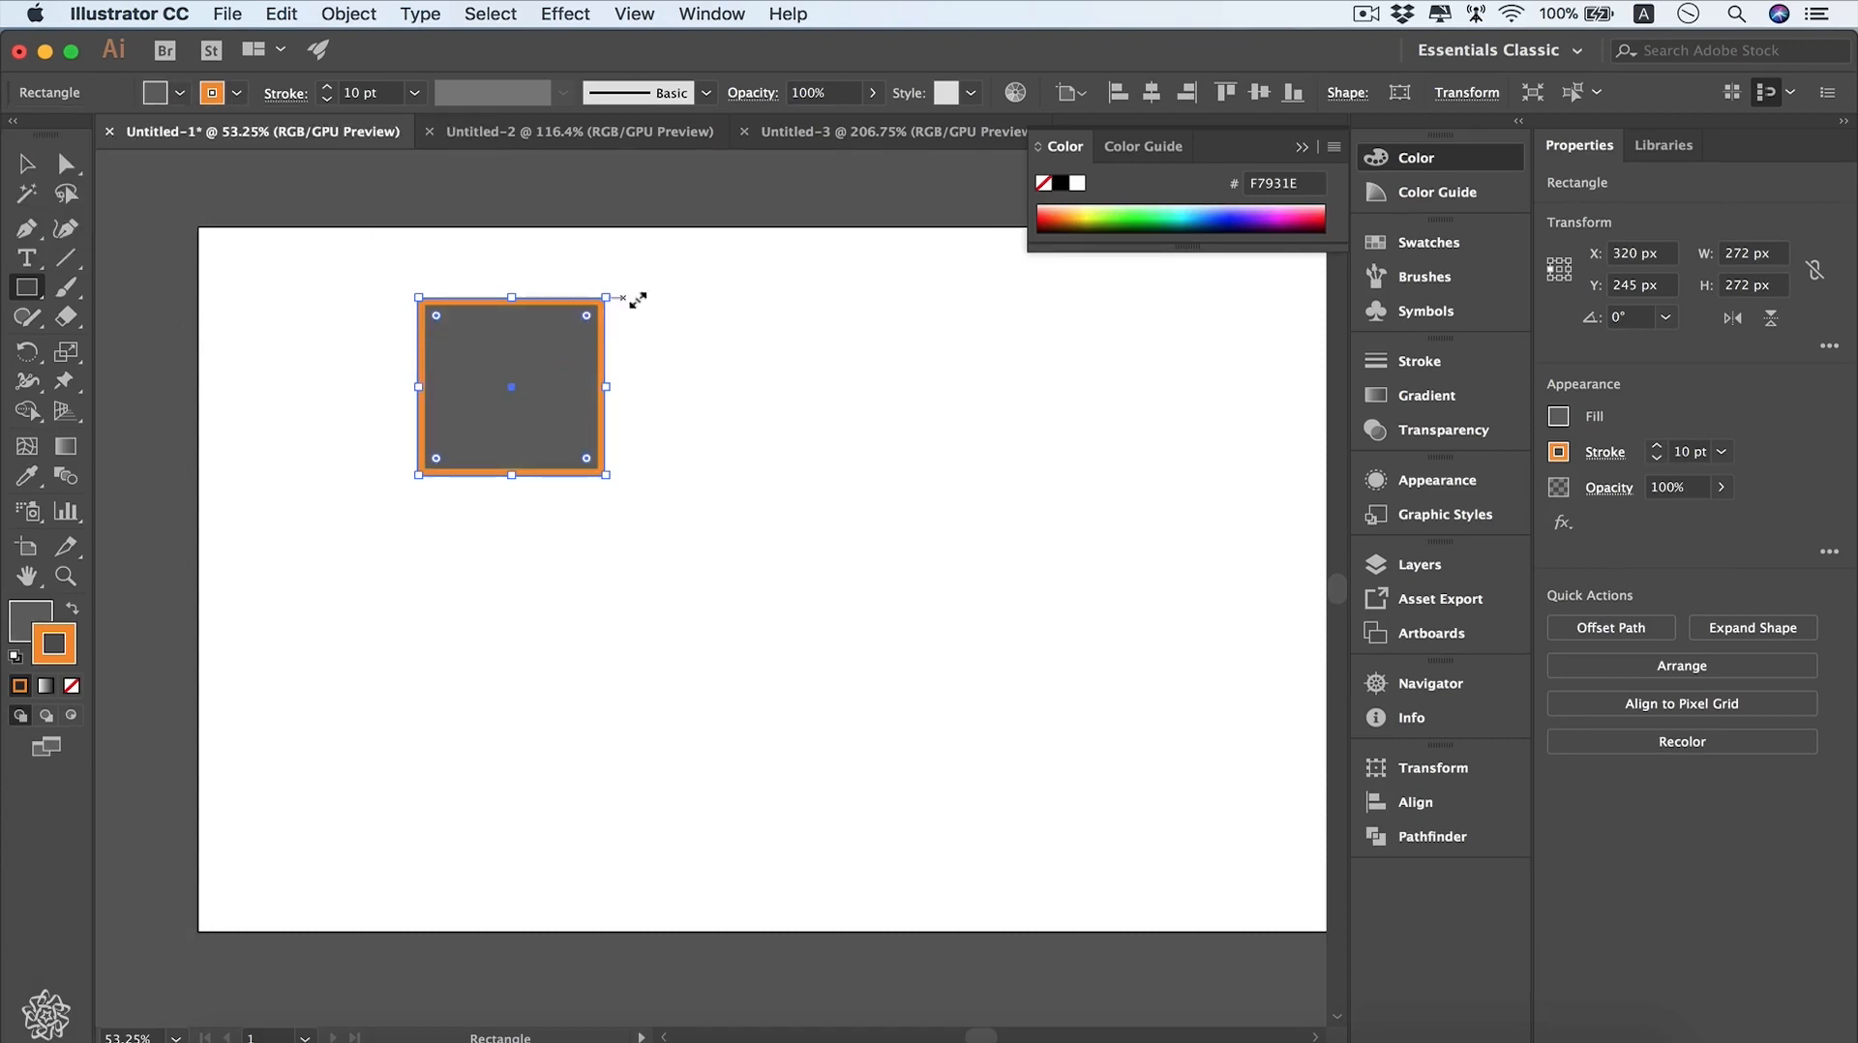
- Display the full stroke options for the selected square
left_click(1430, 360)
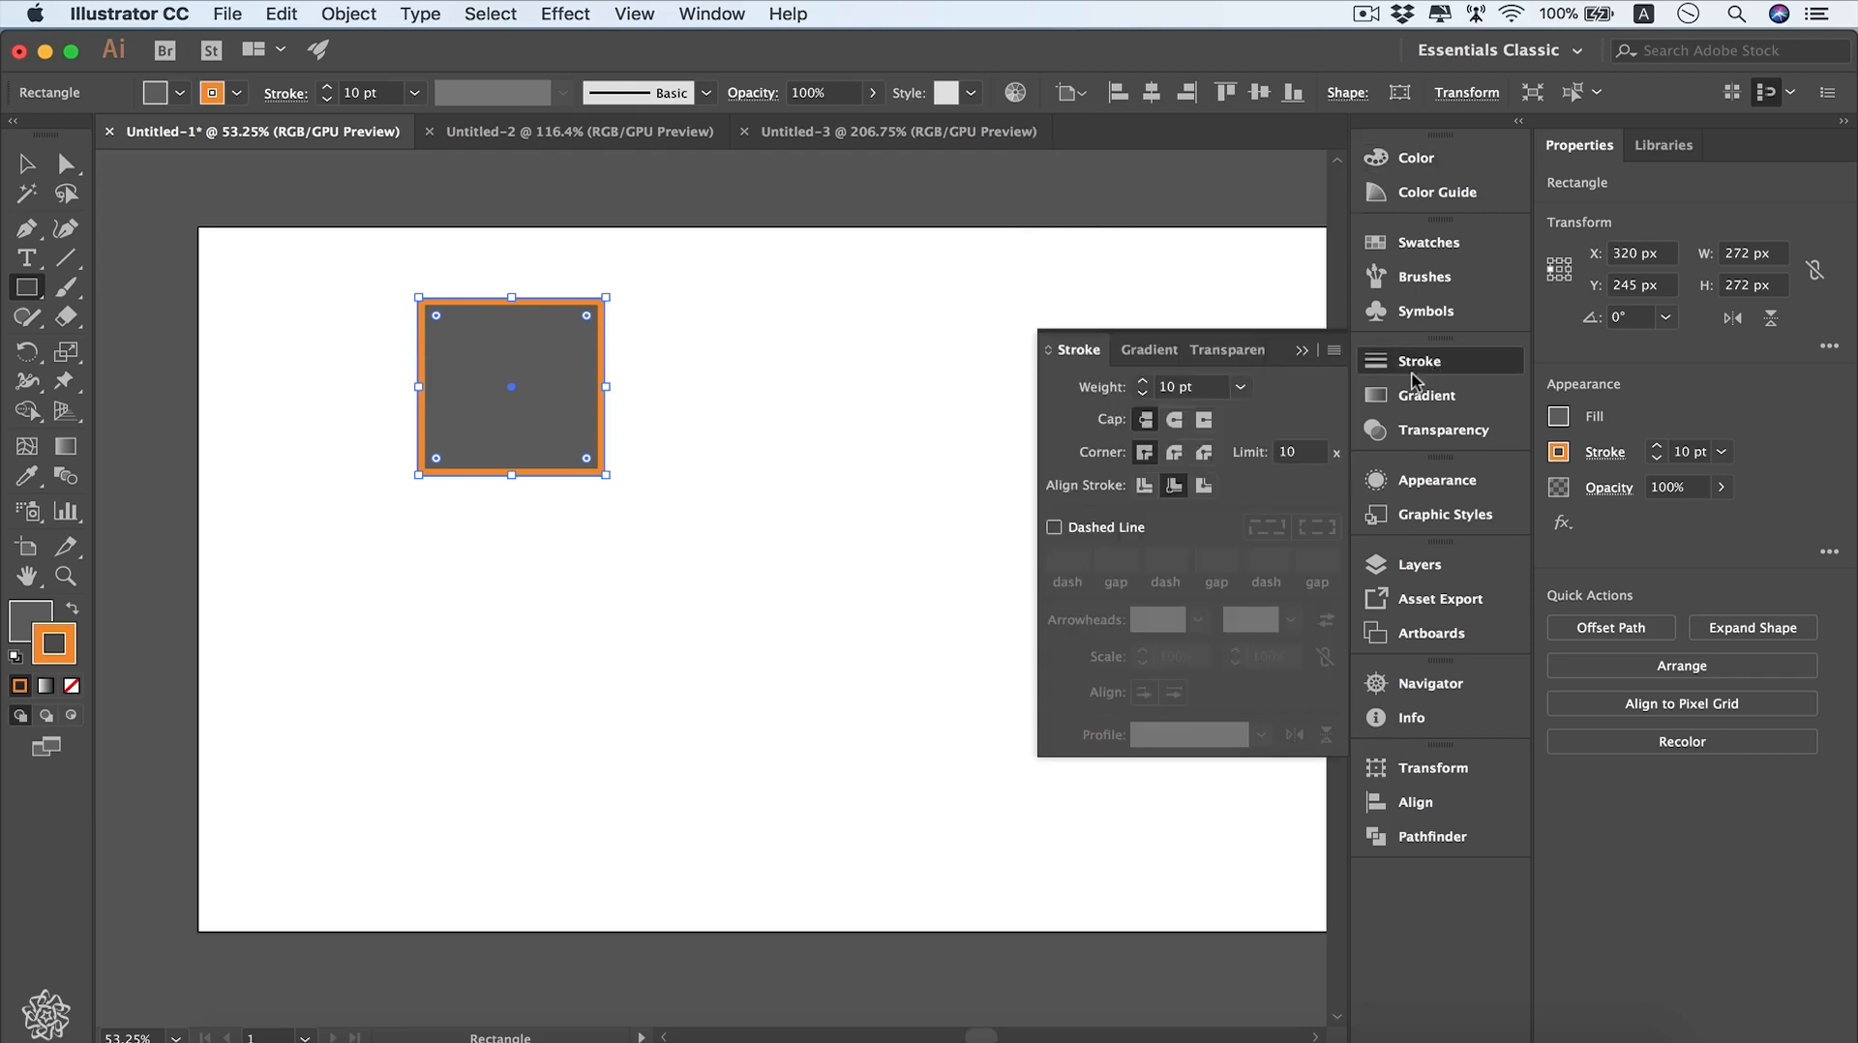
left_click(290, 95)
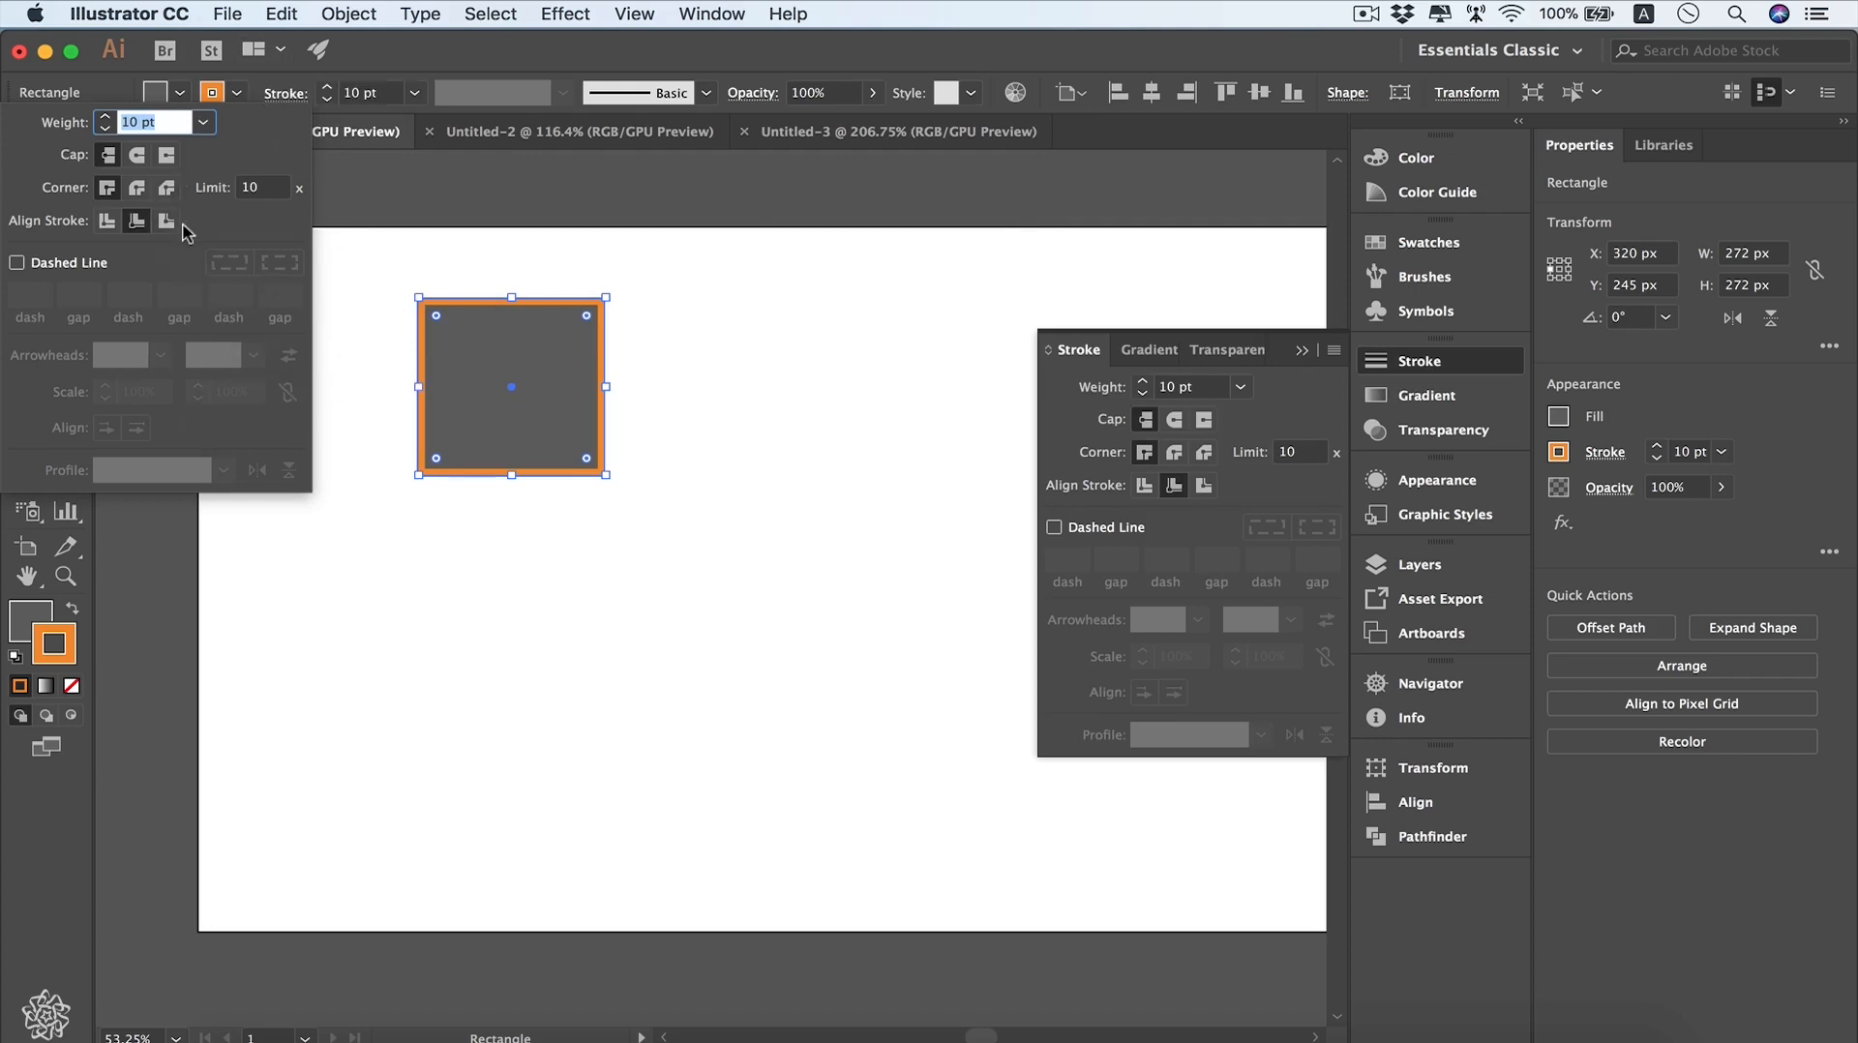
left_click(242, 97)
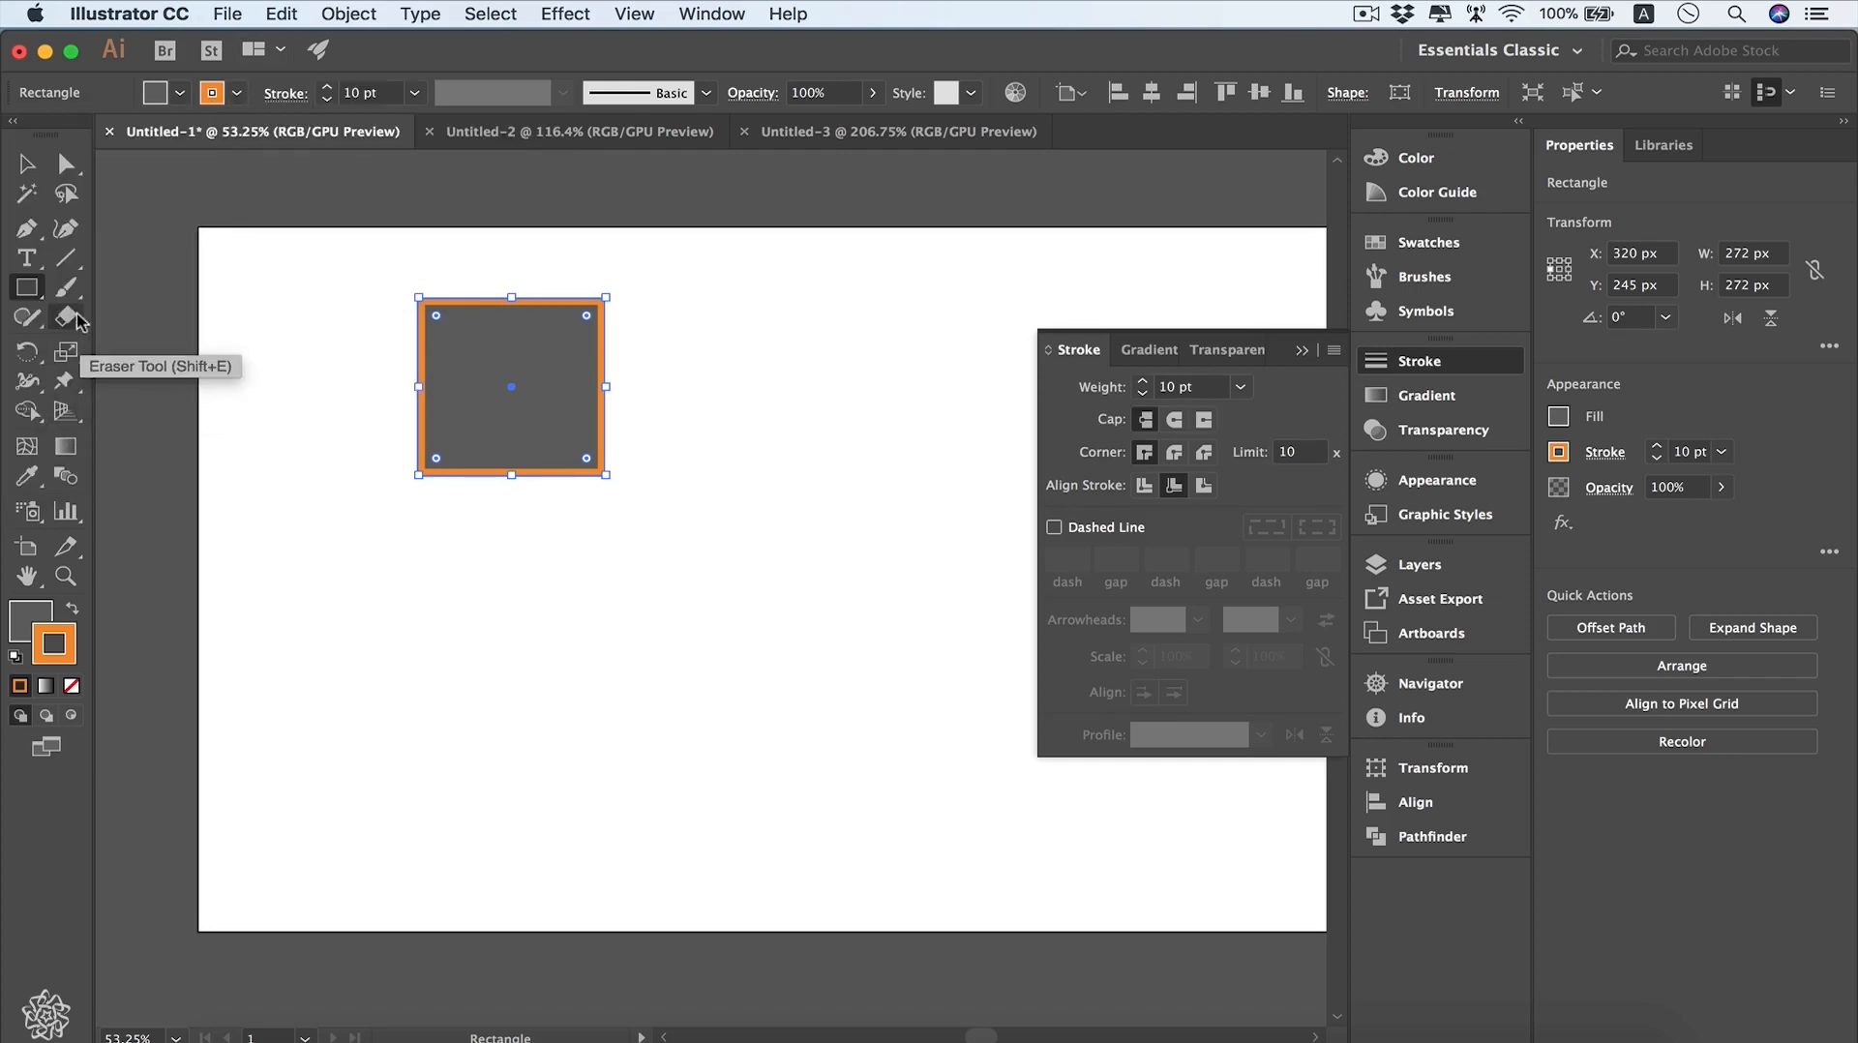
- Draw a horizontal line segment 272 px wide below the square, matching the square's width
left_click(68, 260)
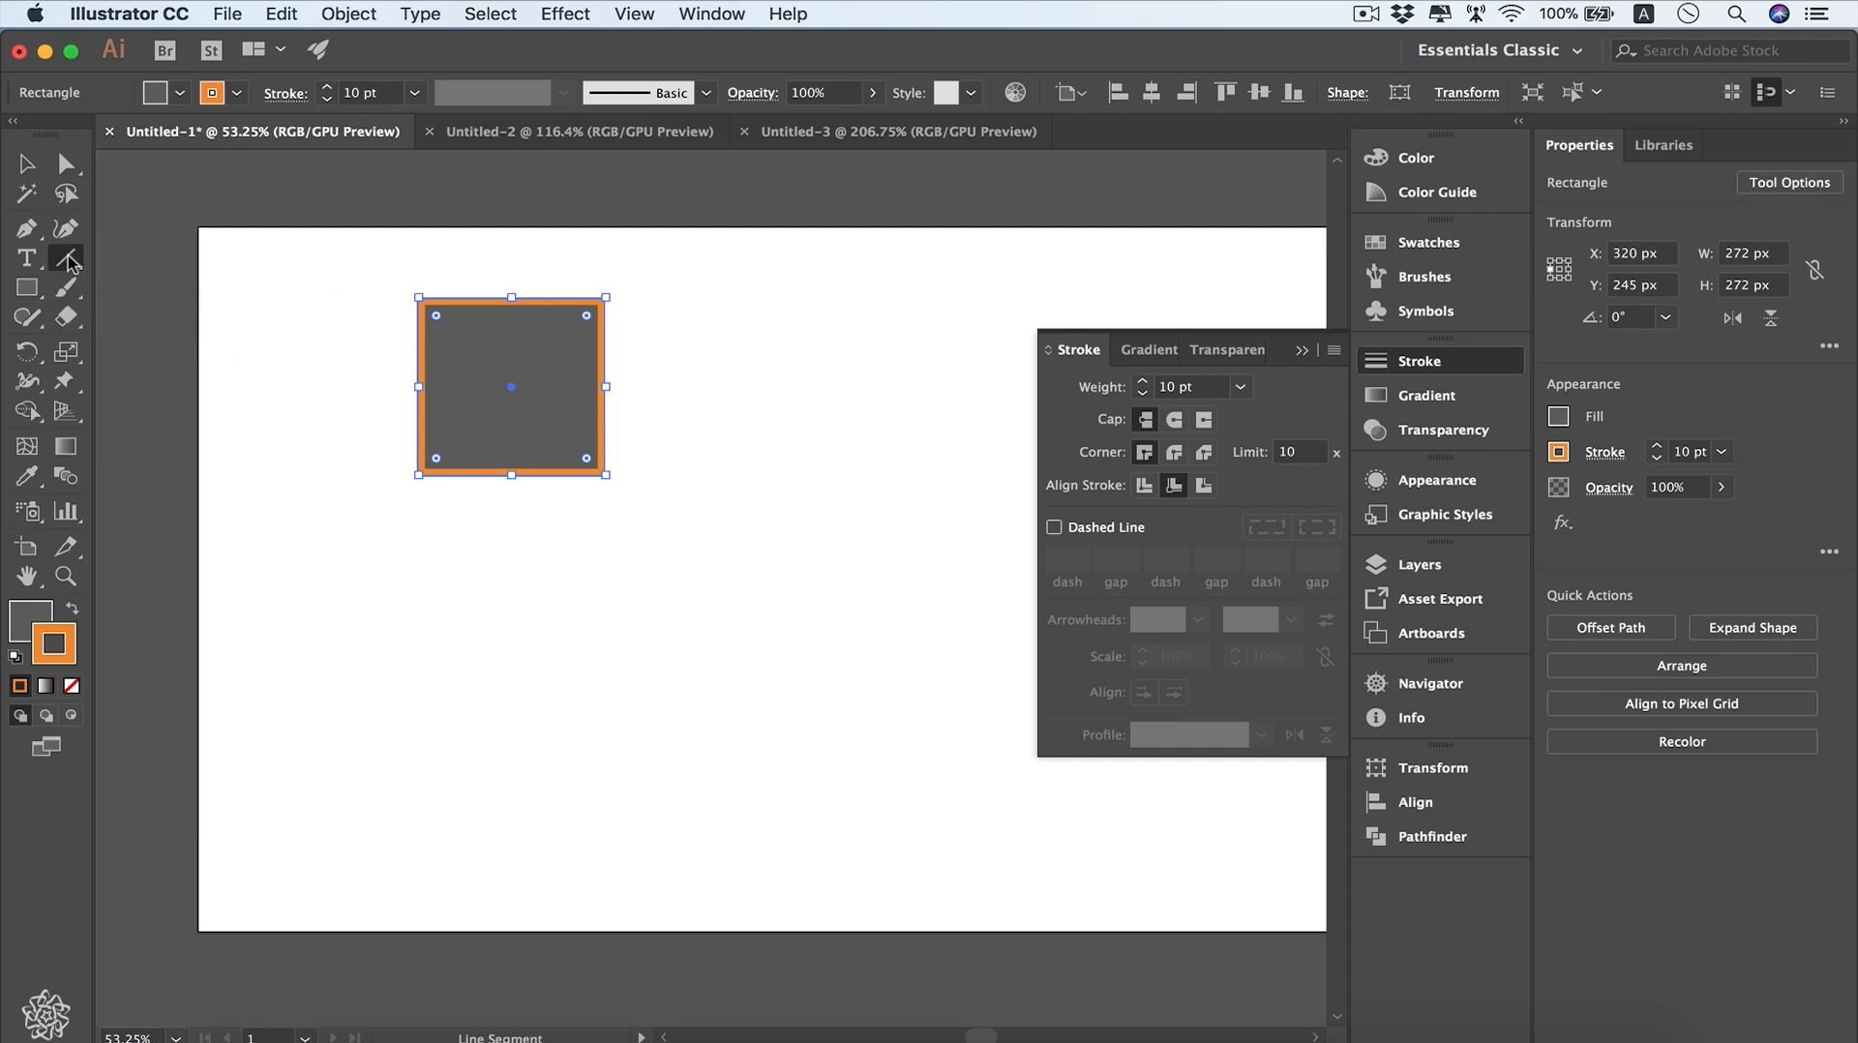
left_click(68, 262)
left_click_drag(418, 475, 413, 547)
left_click_drag(414, 547, 606, 547)
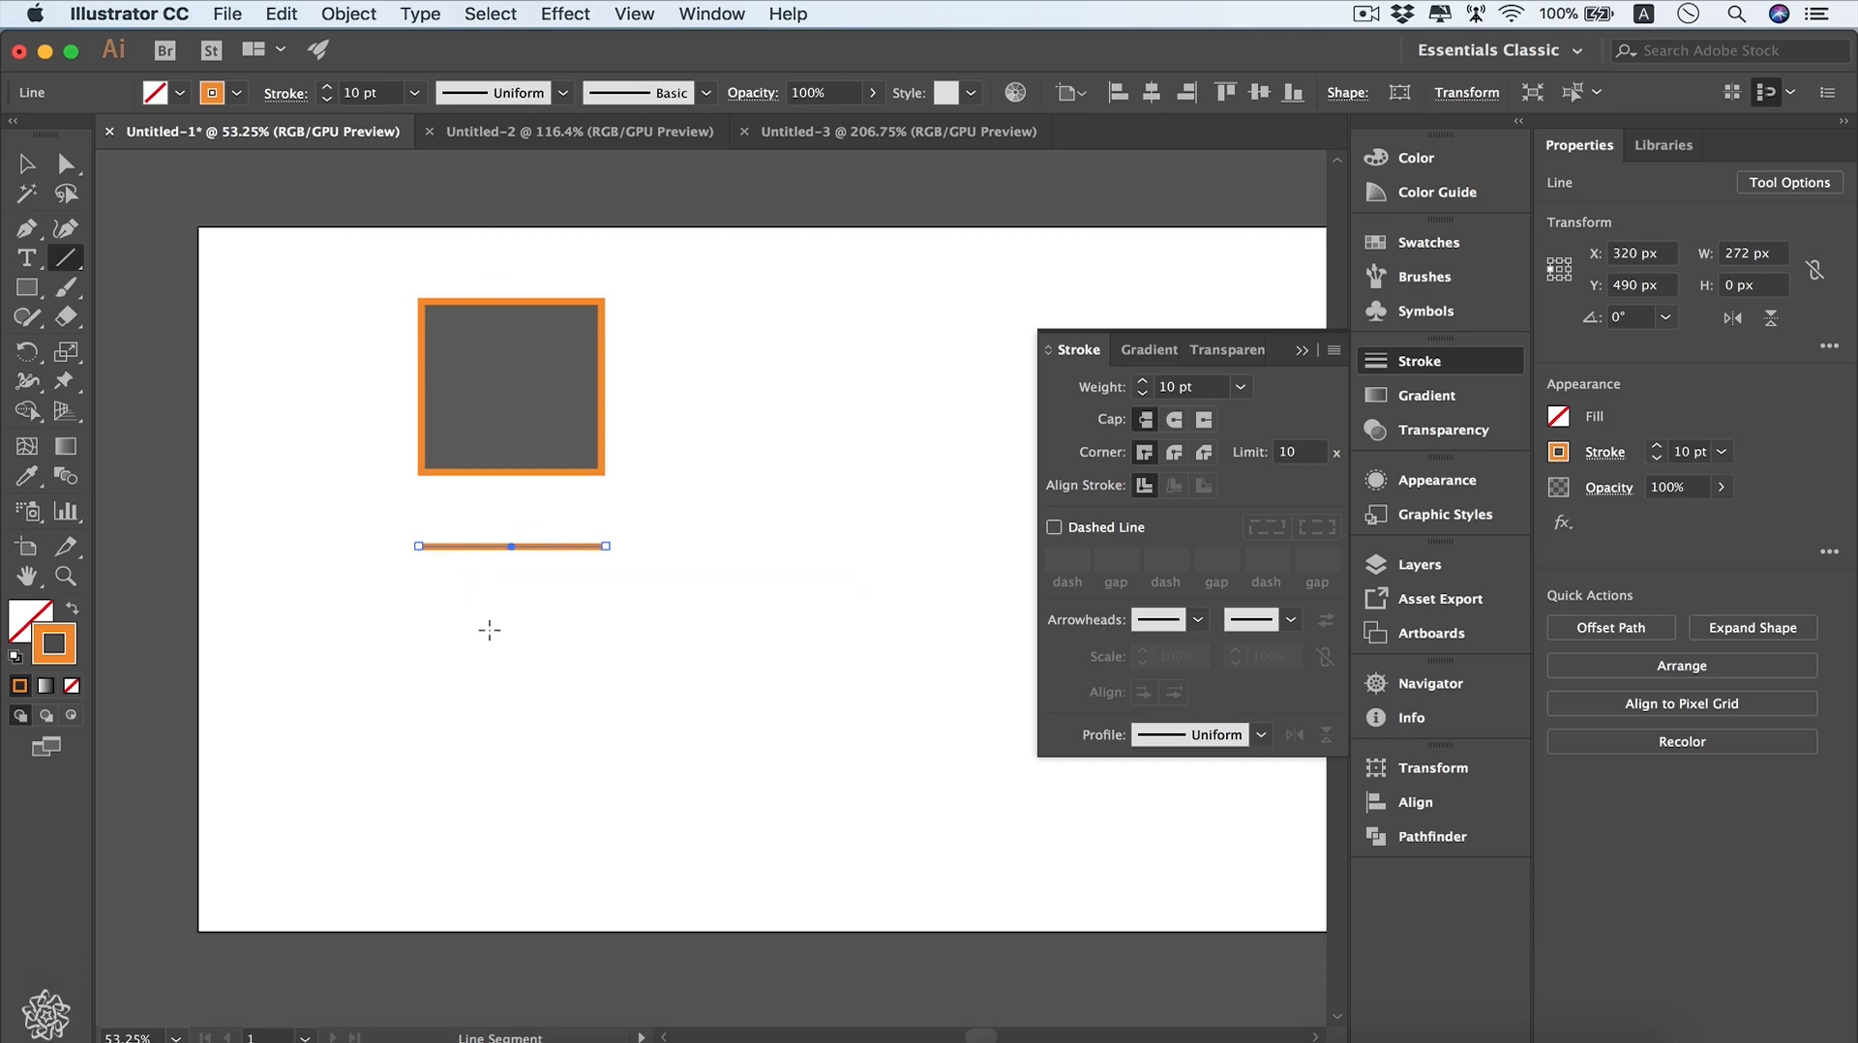
- Move the line beside the square, level with its upper edge, and shift both objects together toward the artboard's center
key("v")
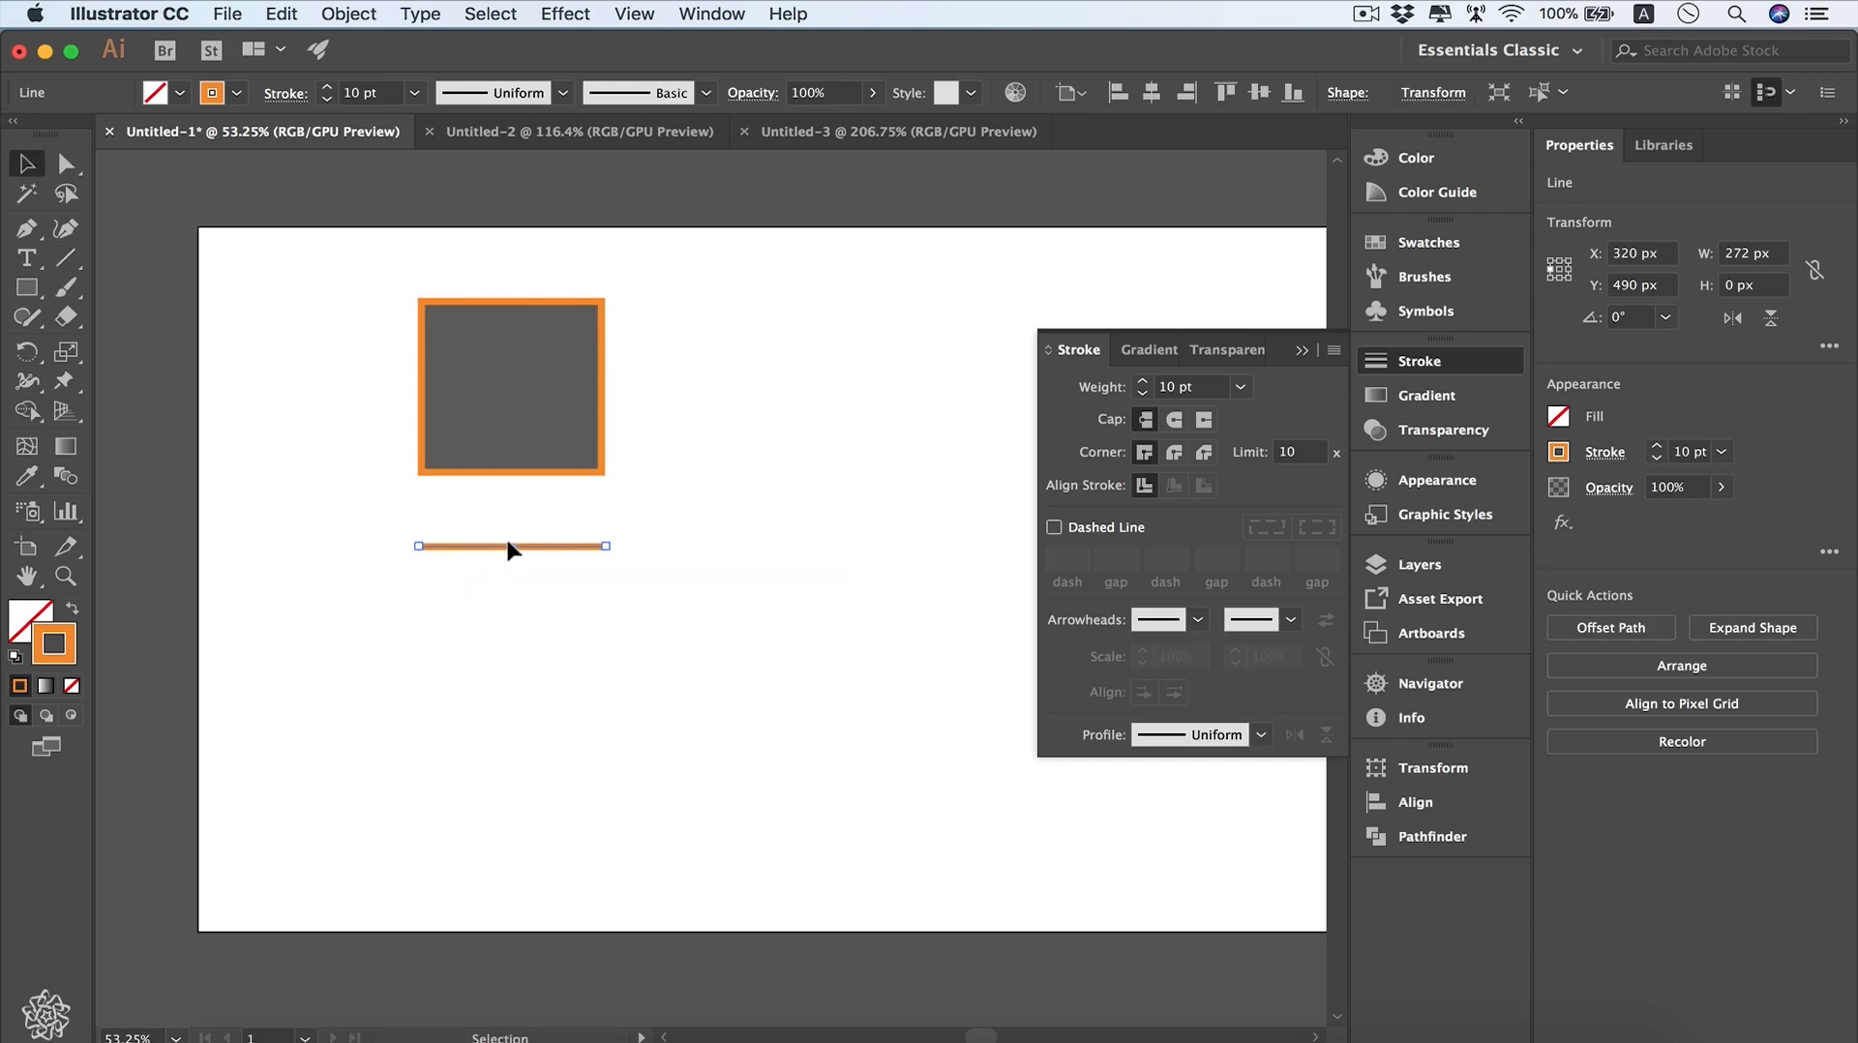
left_click_drag(509, 550, 733, 302)
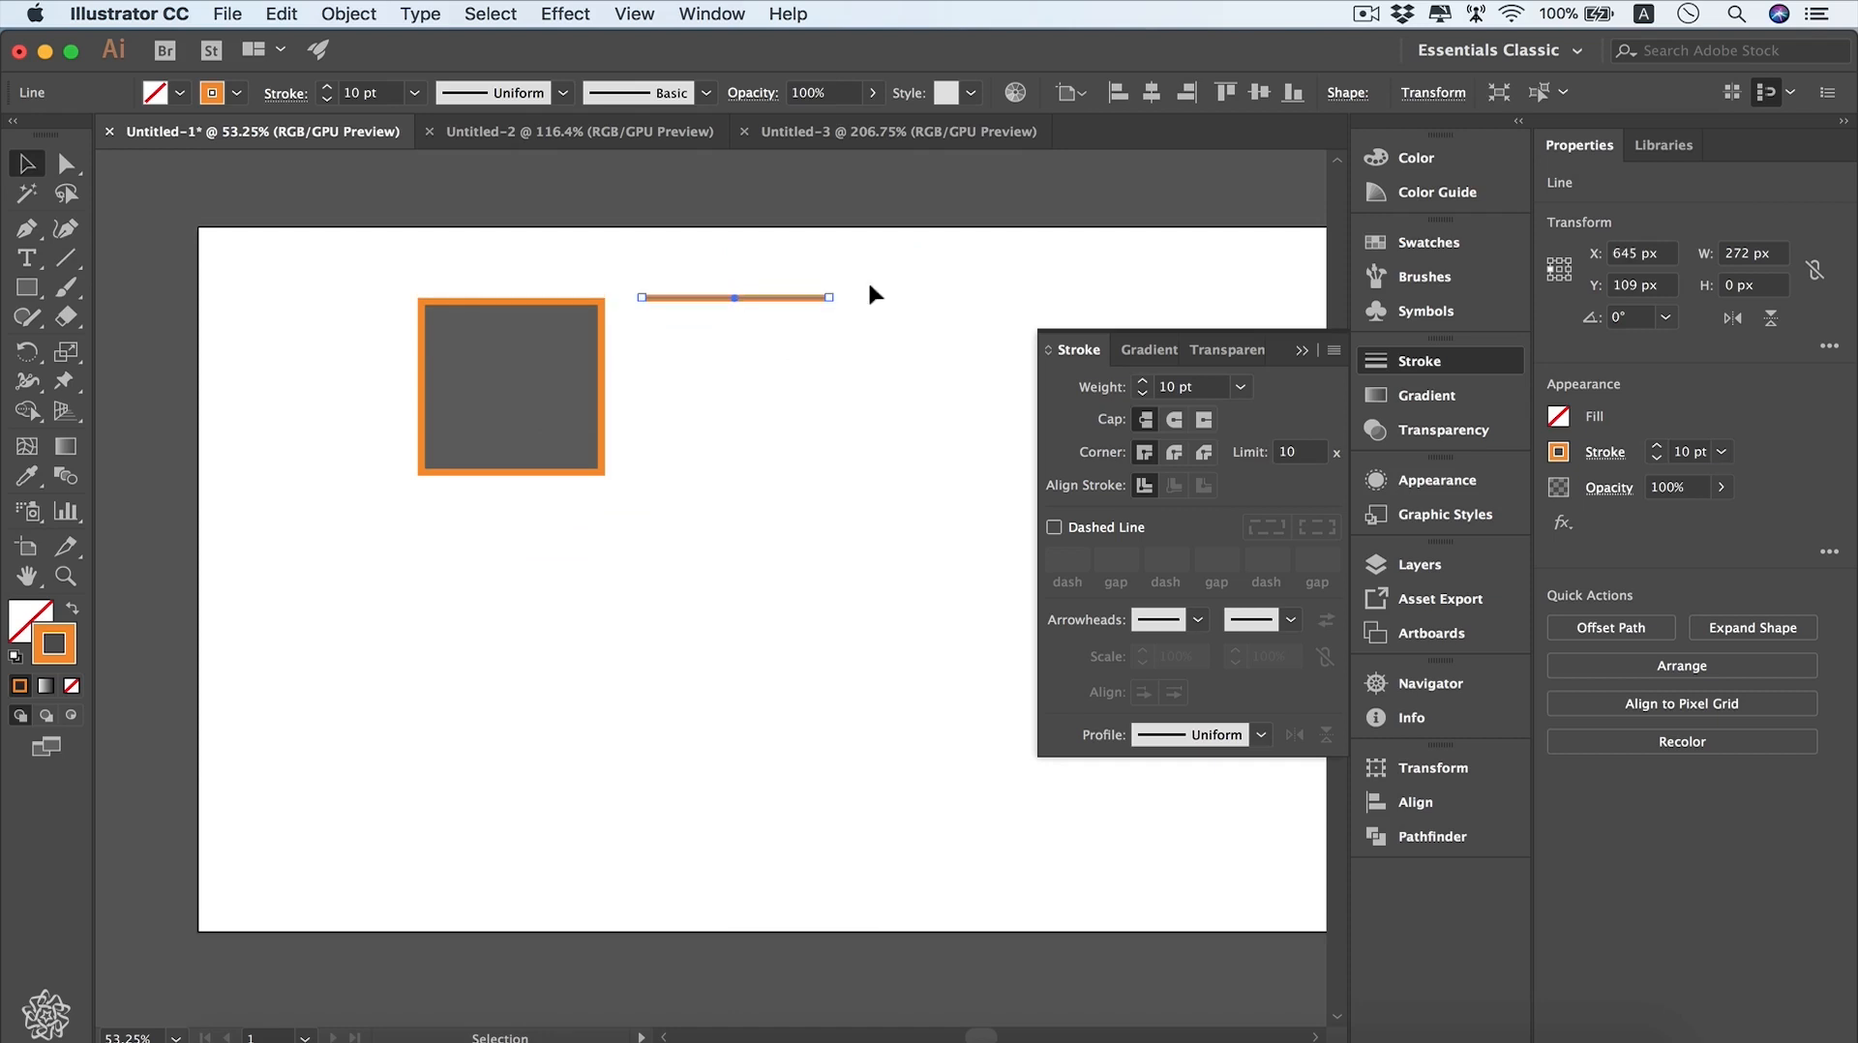
left_click_drag(869, 287, 532, 461)
left_click_drag(561, 364, 697, 446)
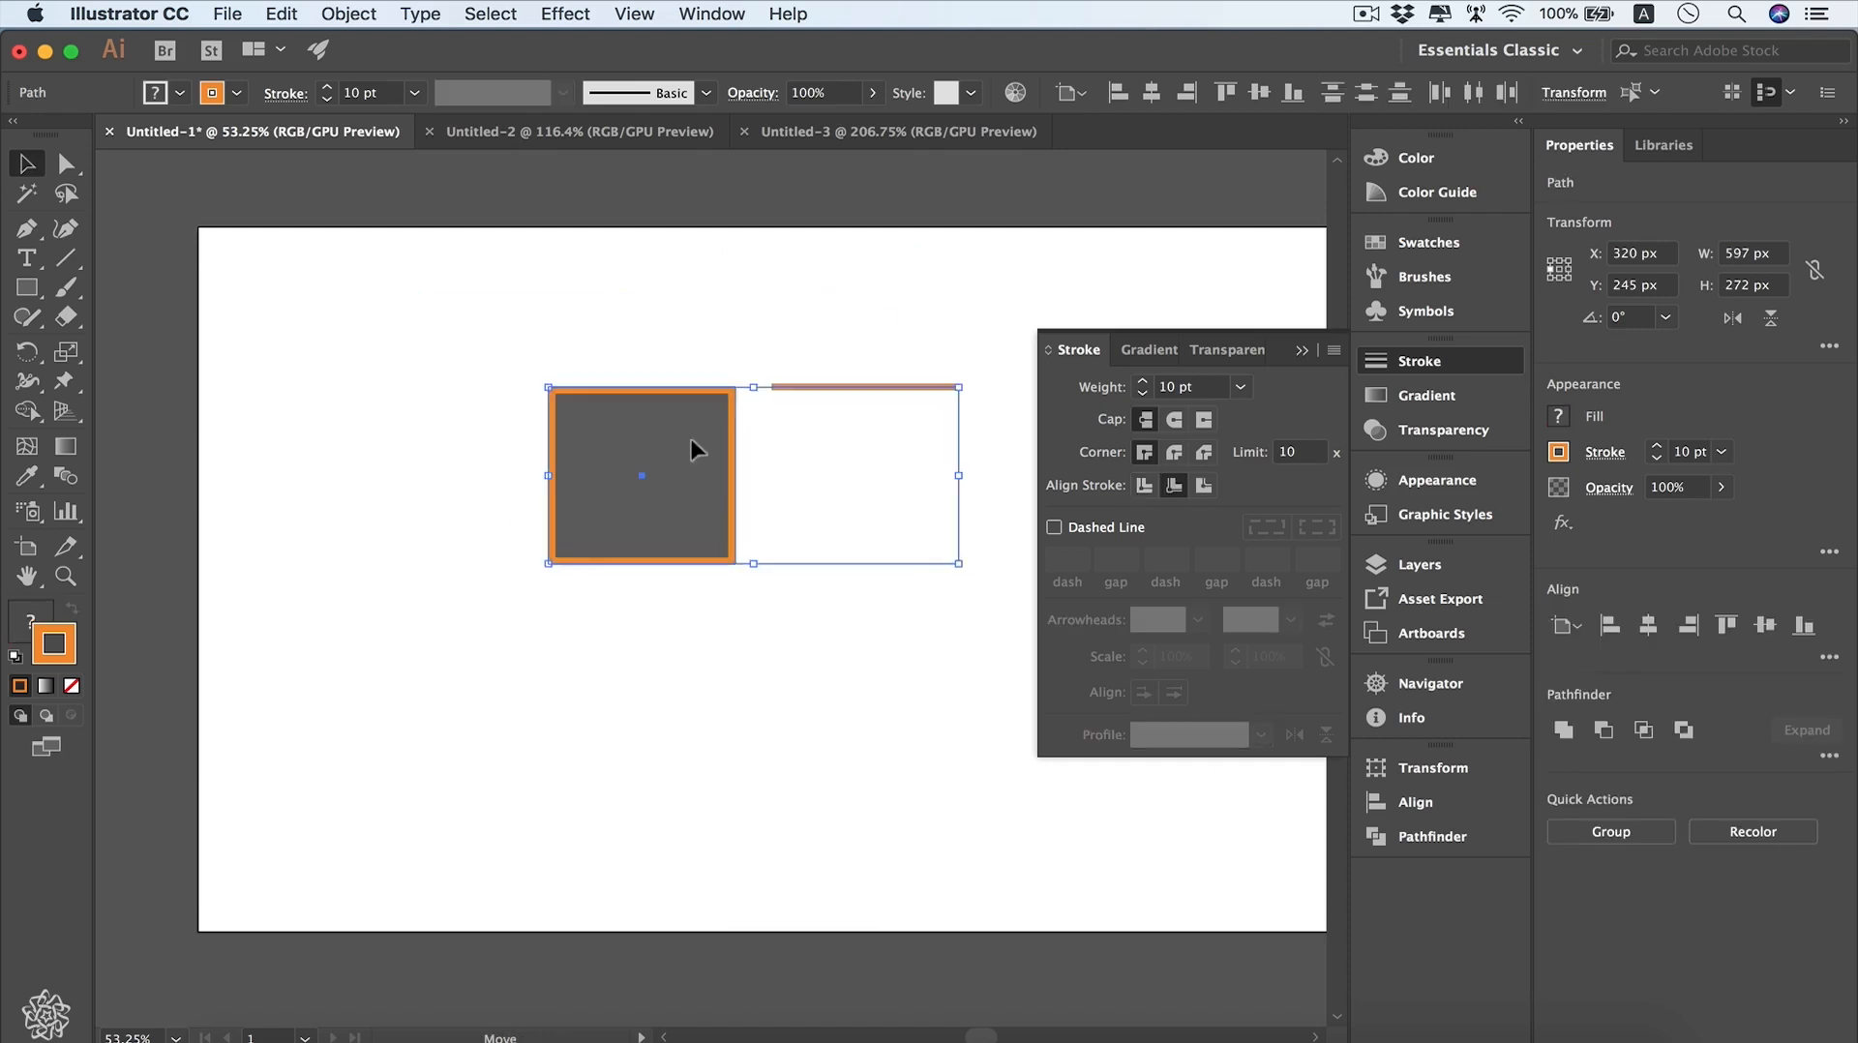
left_click(891, 522)
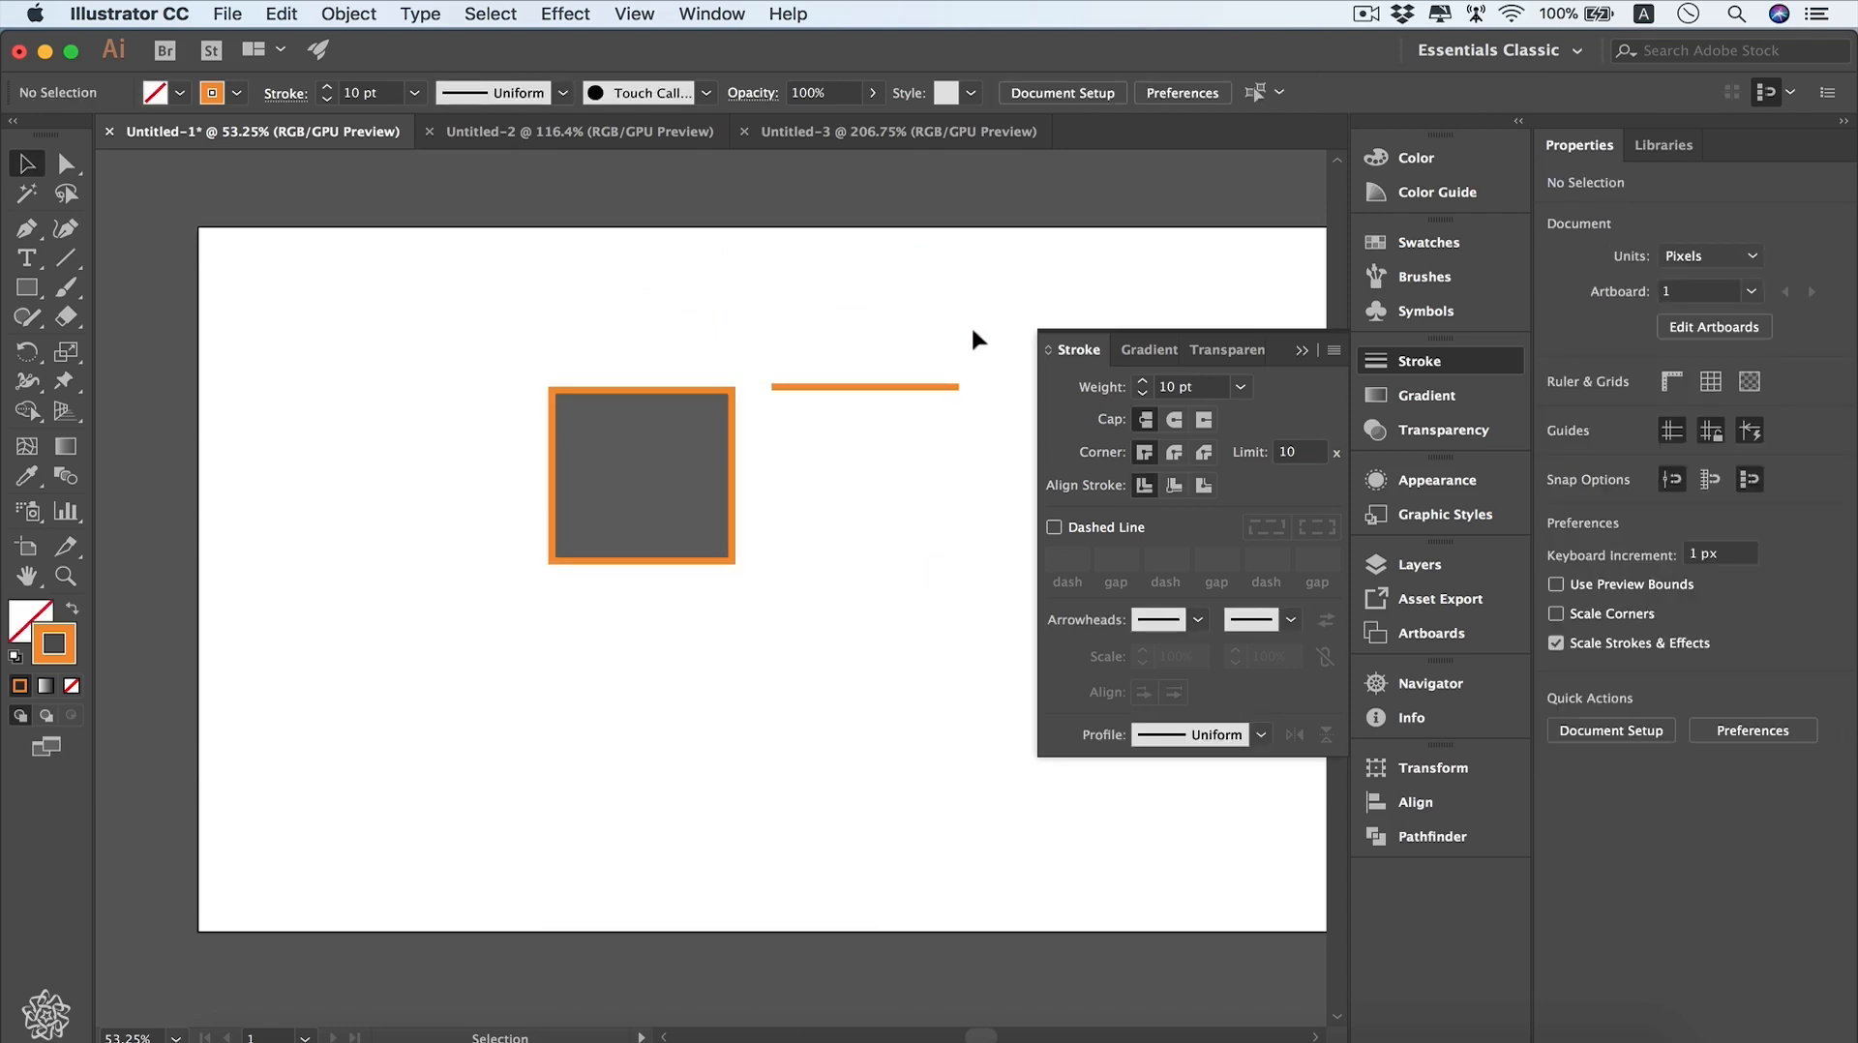
- Apply a dashed stroke to the line and to the square
left_click_drag(973, 330, 889, 431)
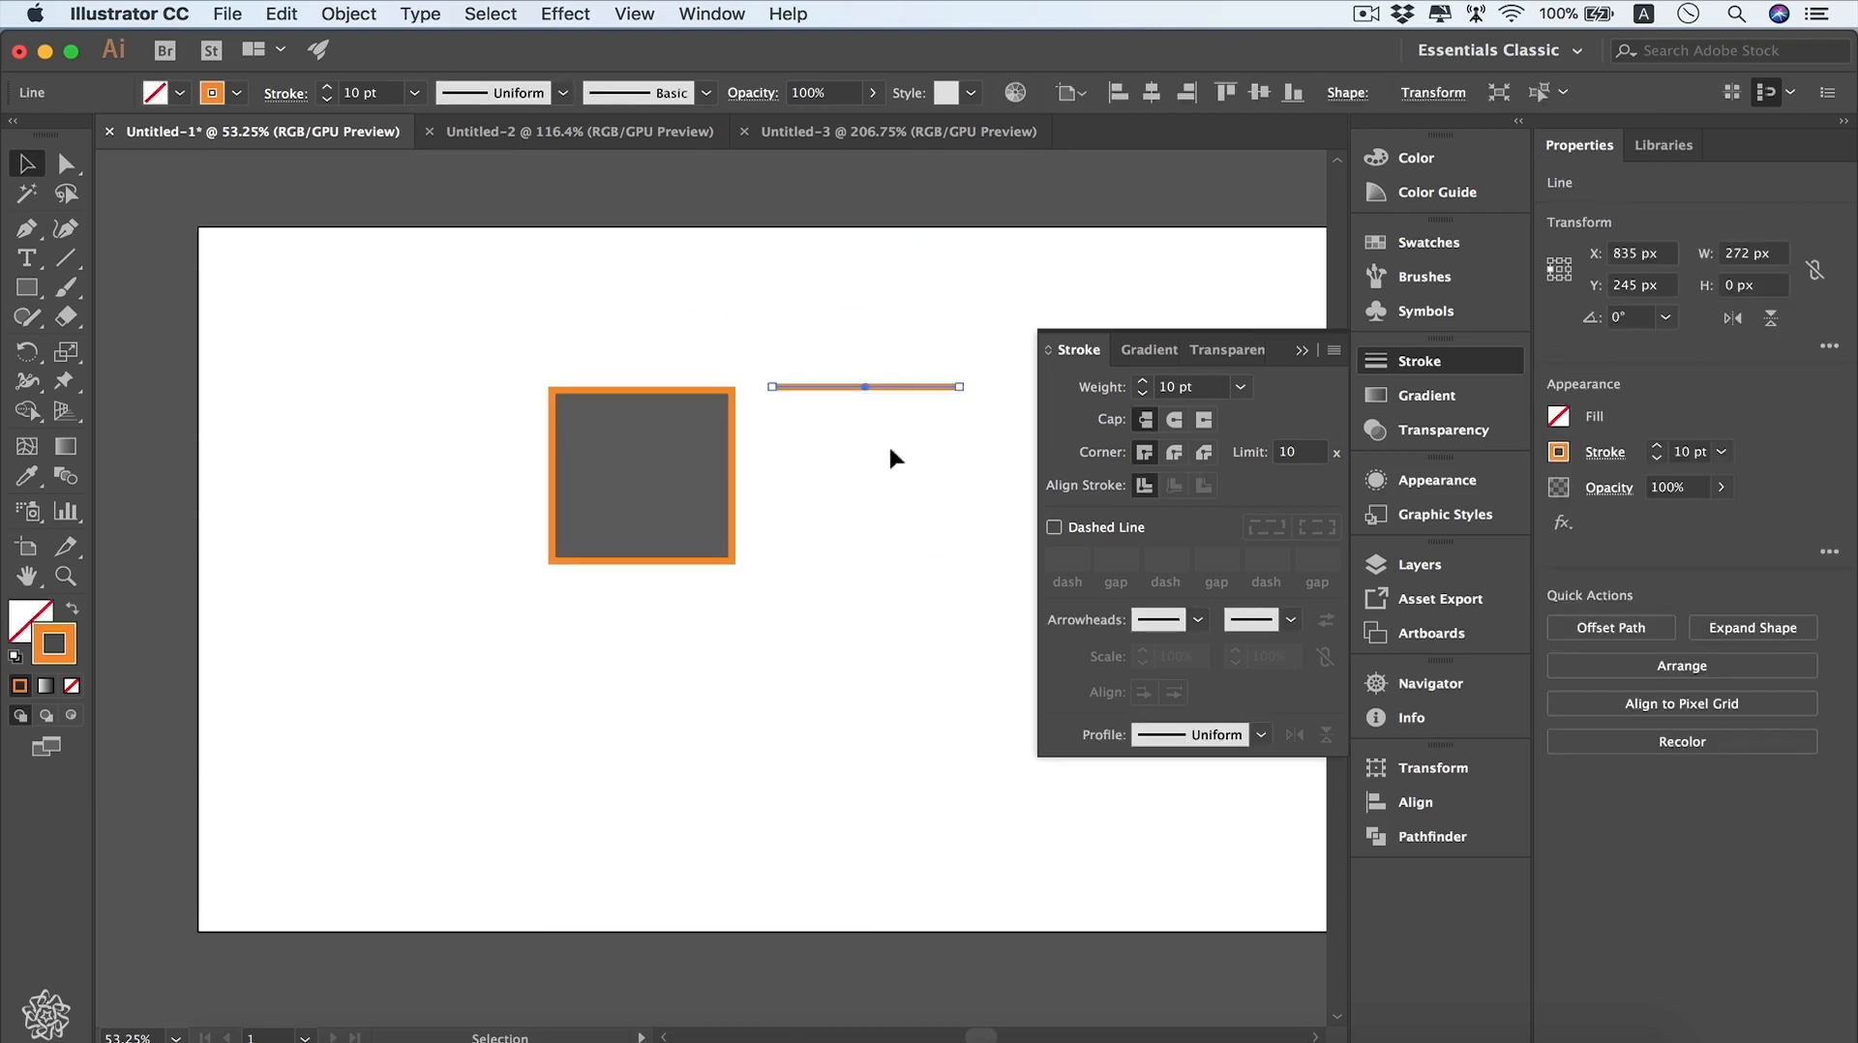
left_click(1054, 526)
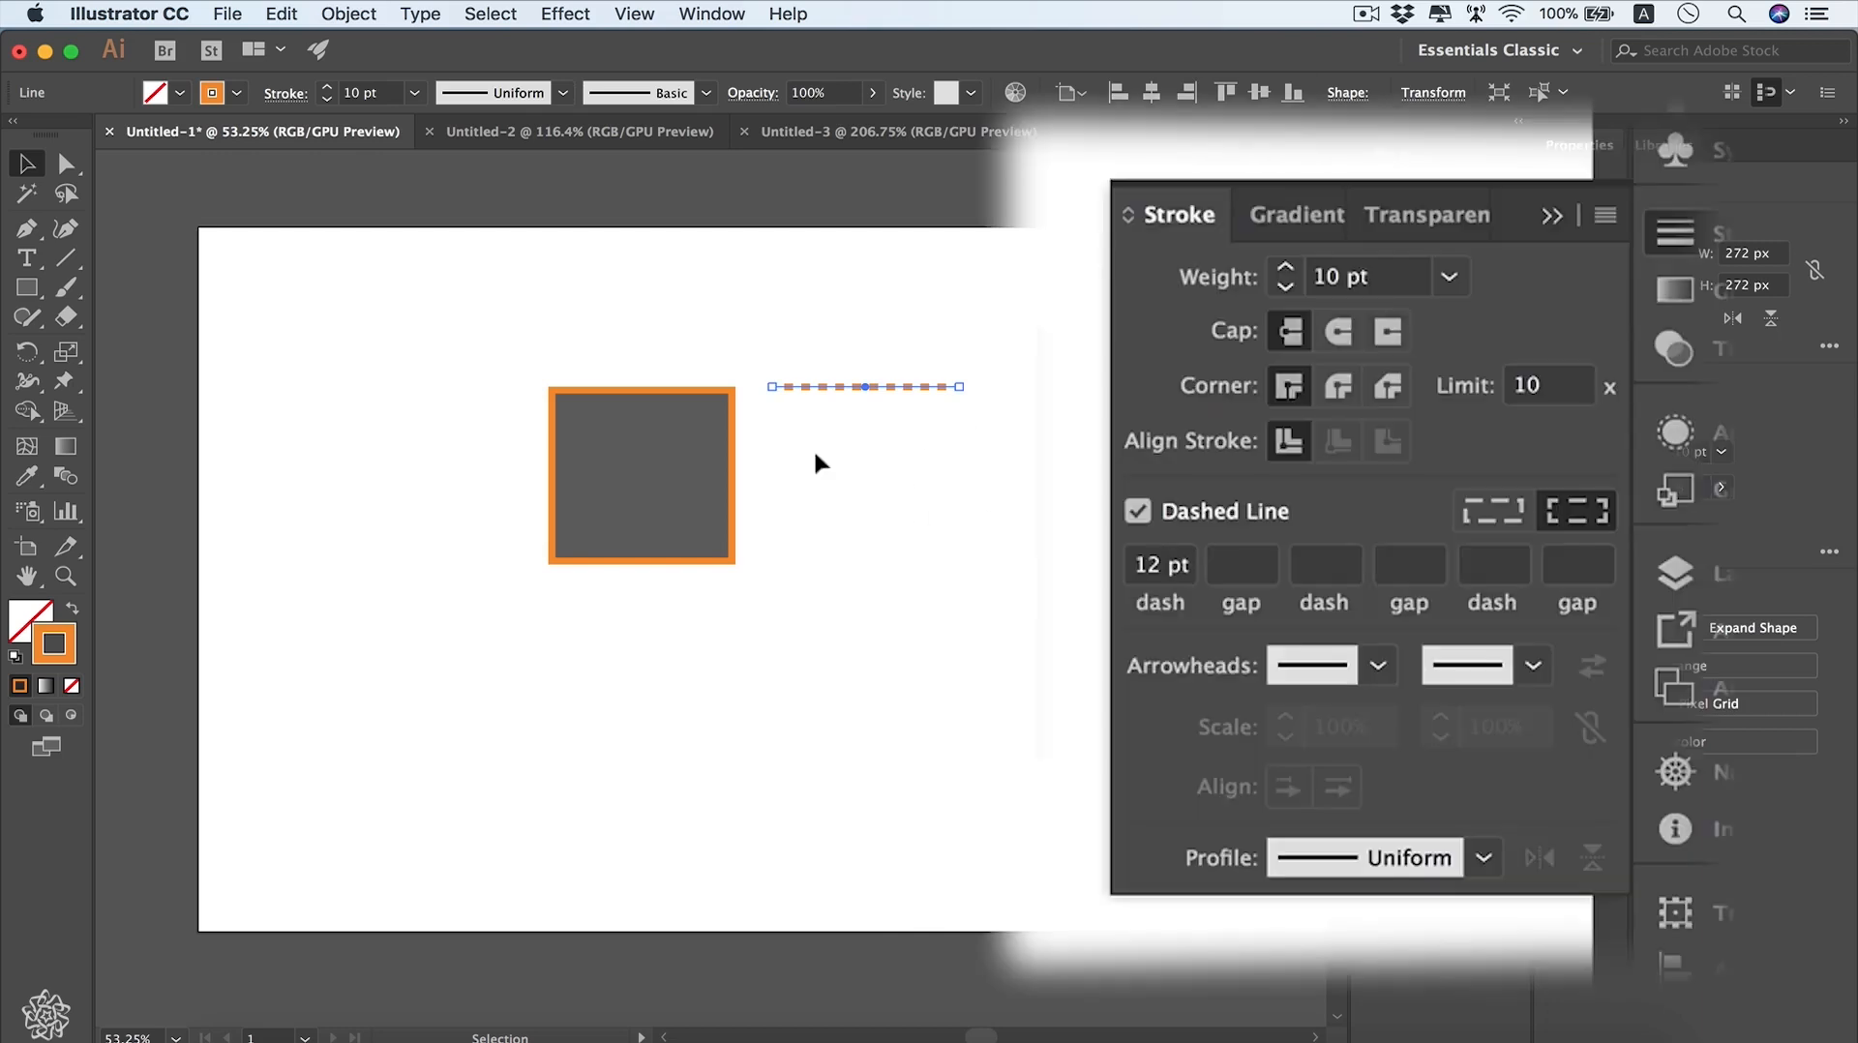
left_click_drag(845, 464, 713, 566)
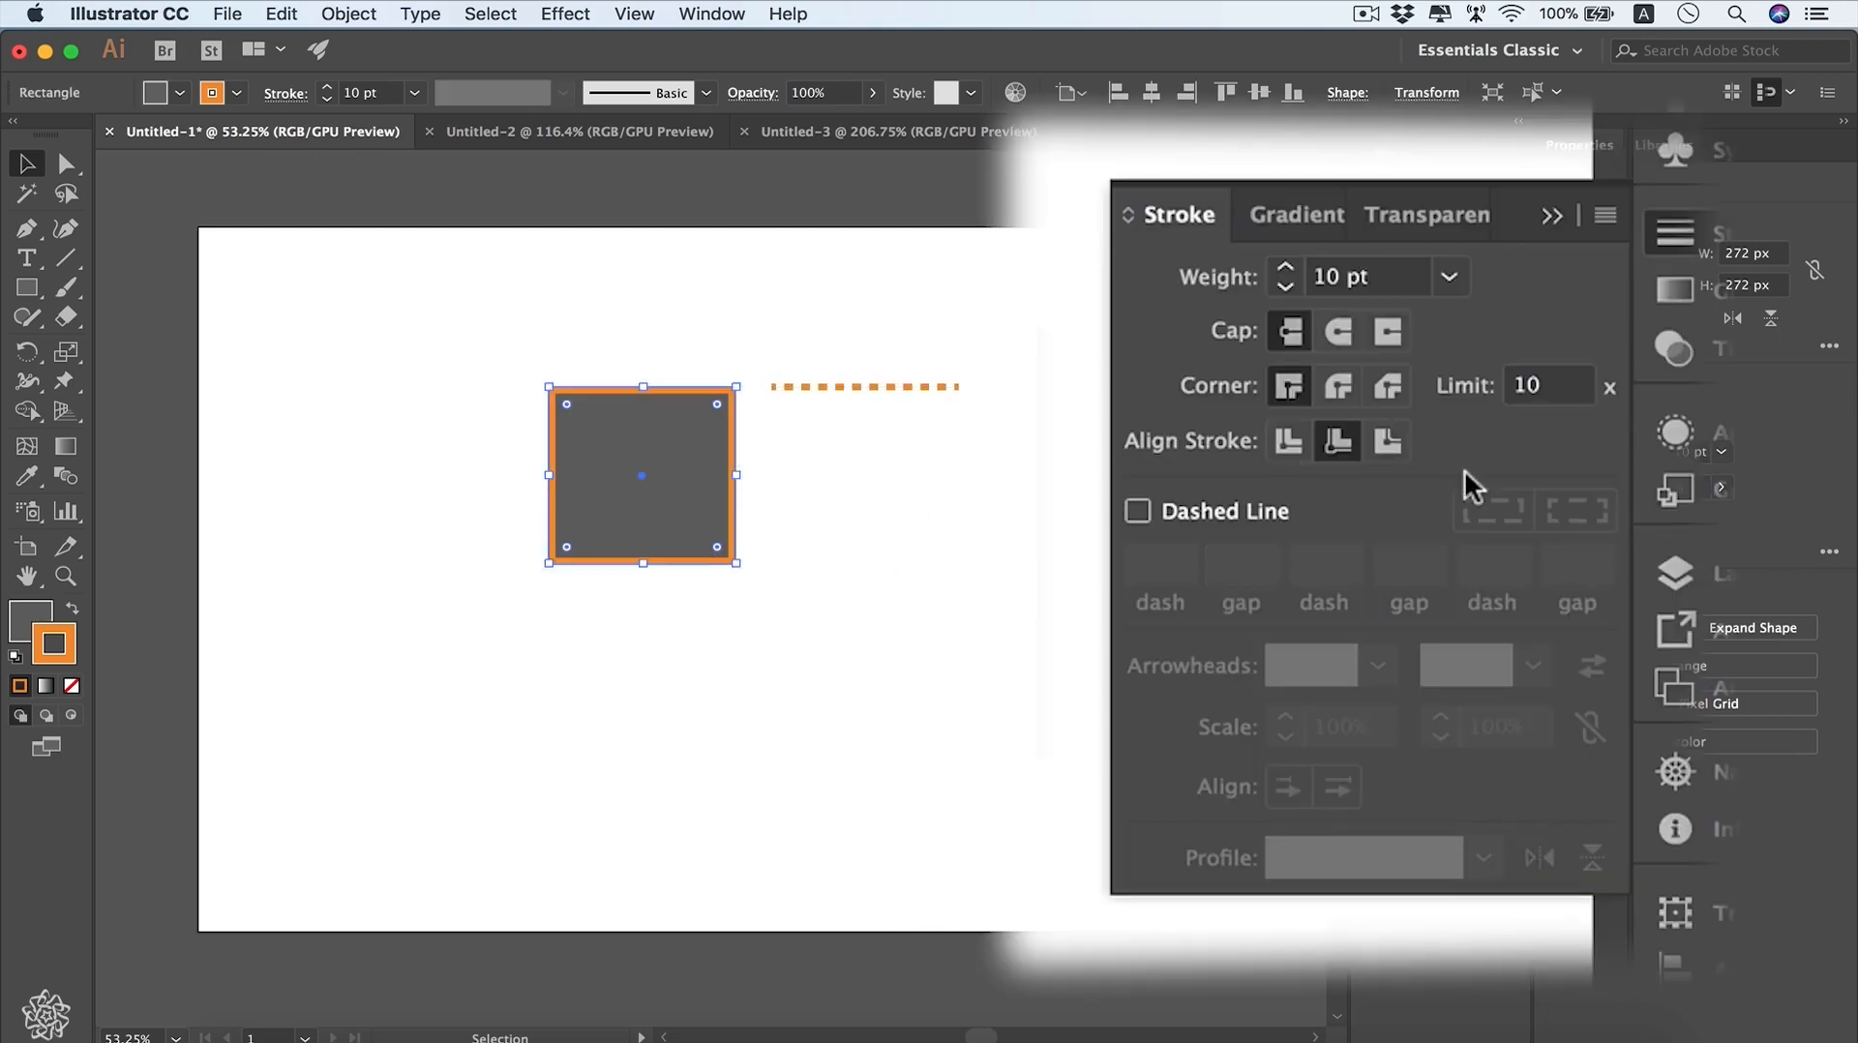
left_click(1130, 505)
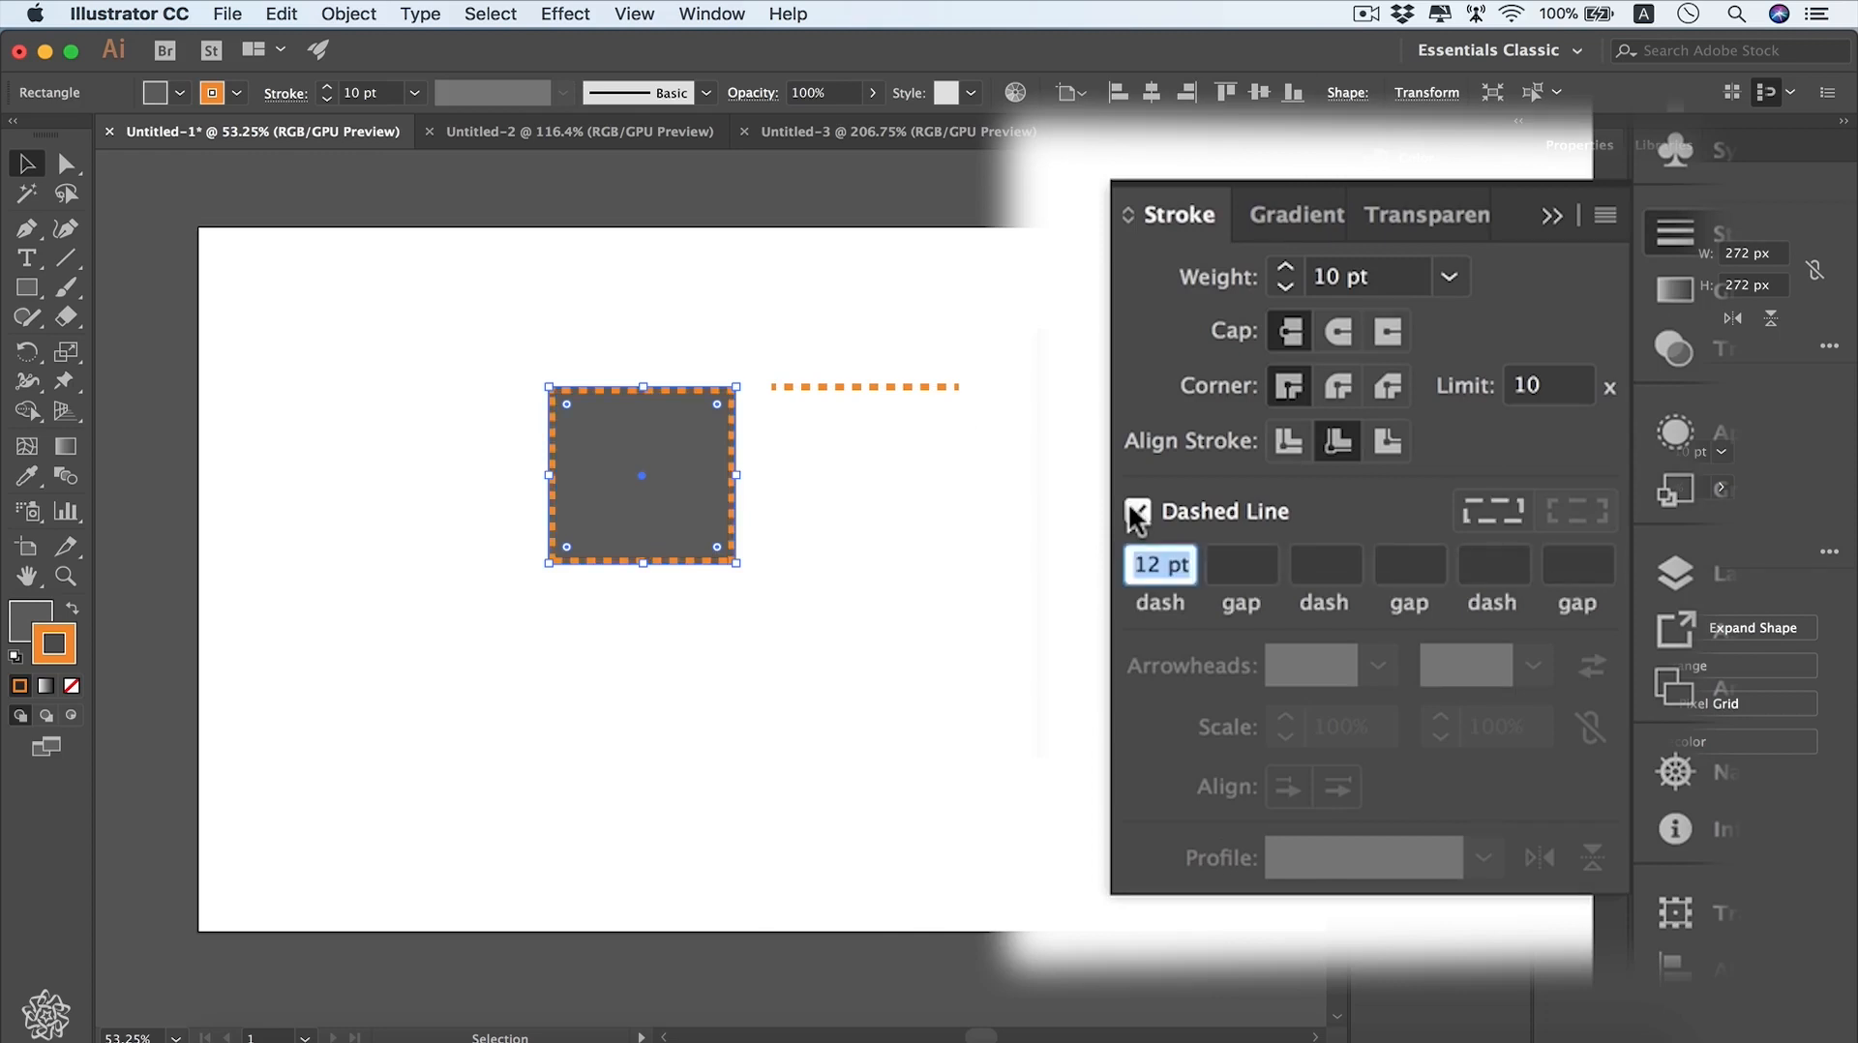
- Set the first dash of the square's dashed stroke to 20 pt and its first gap to 10 pt
scroll(869, 474, "up", 2)
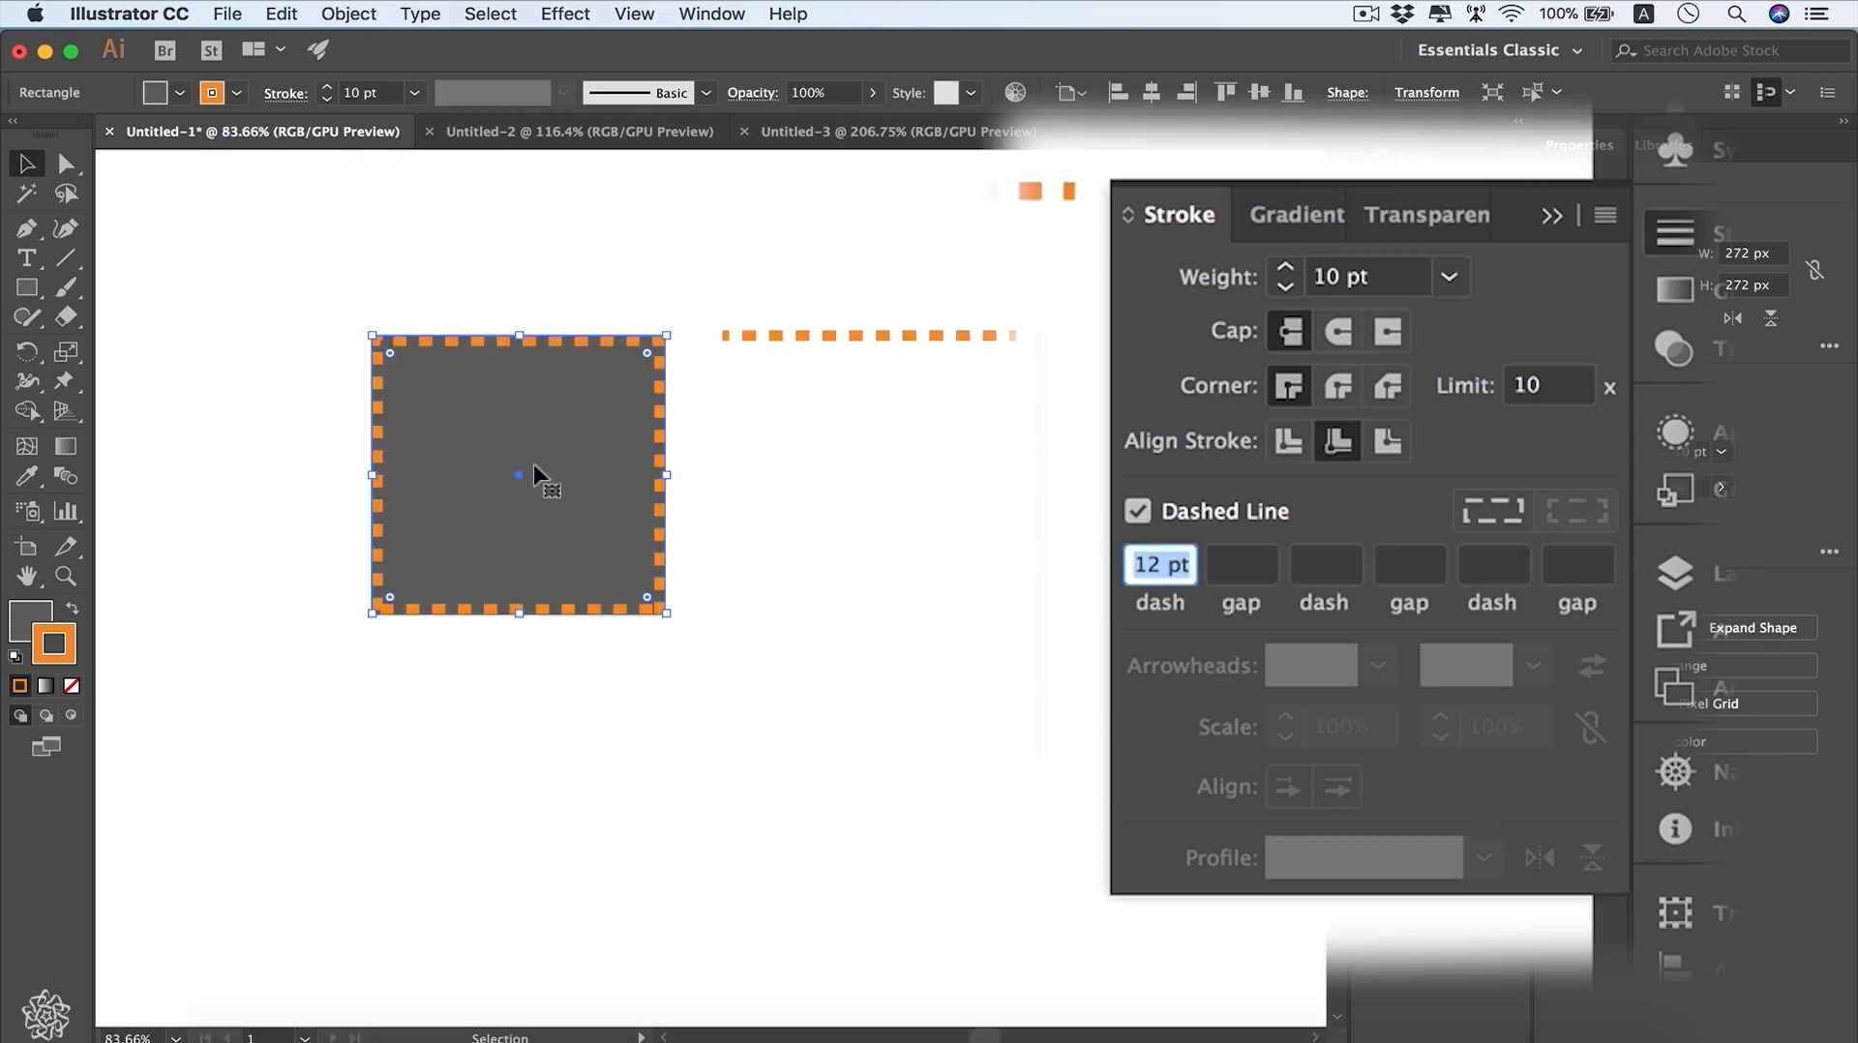
left_click(1162, 561)
key("BackSpace")
key("BackSpace")
type("20")
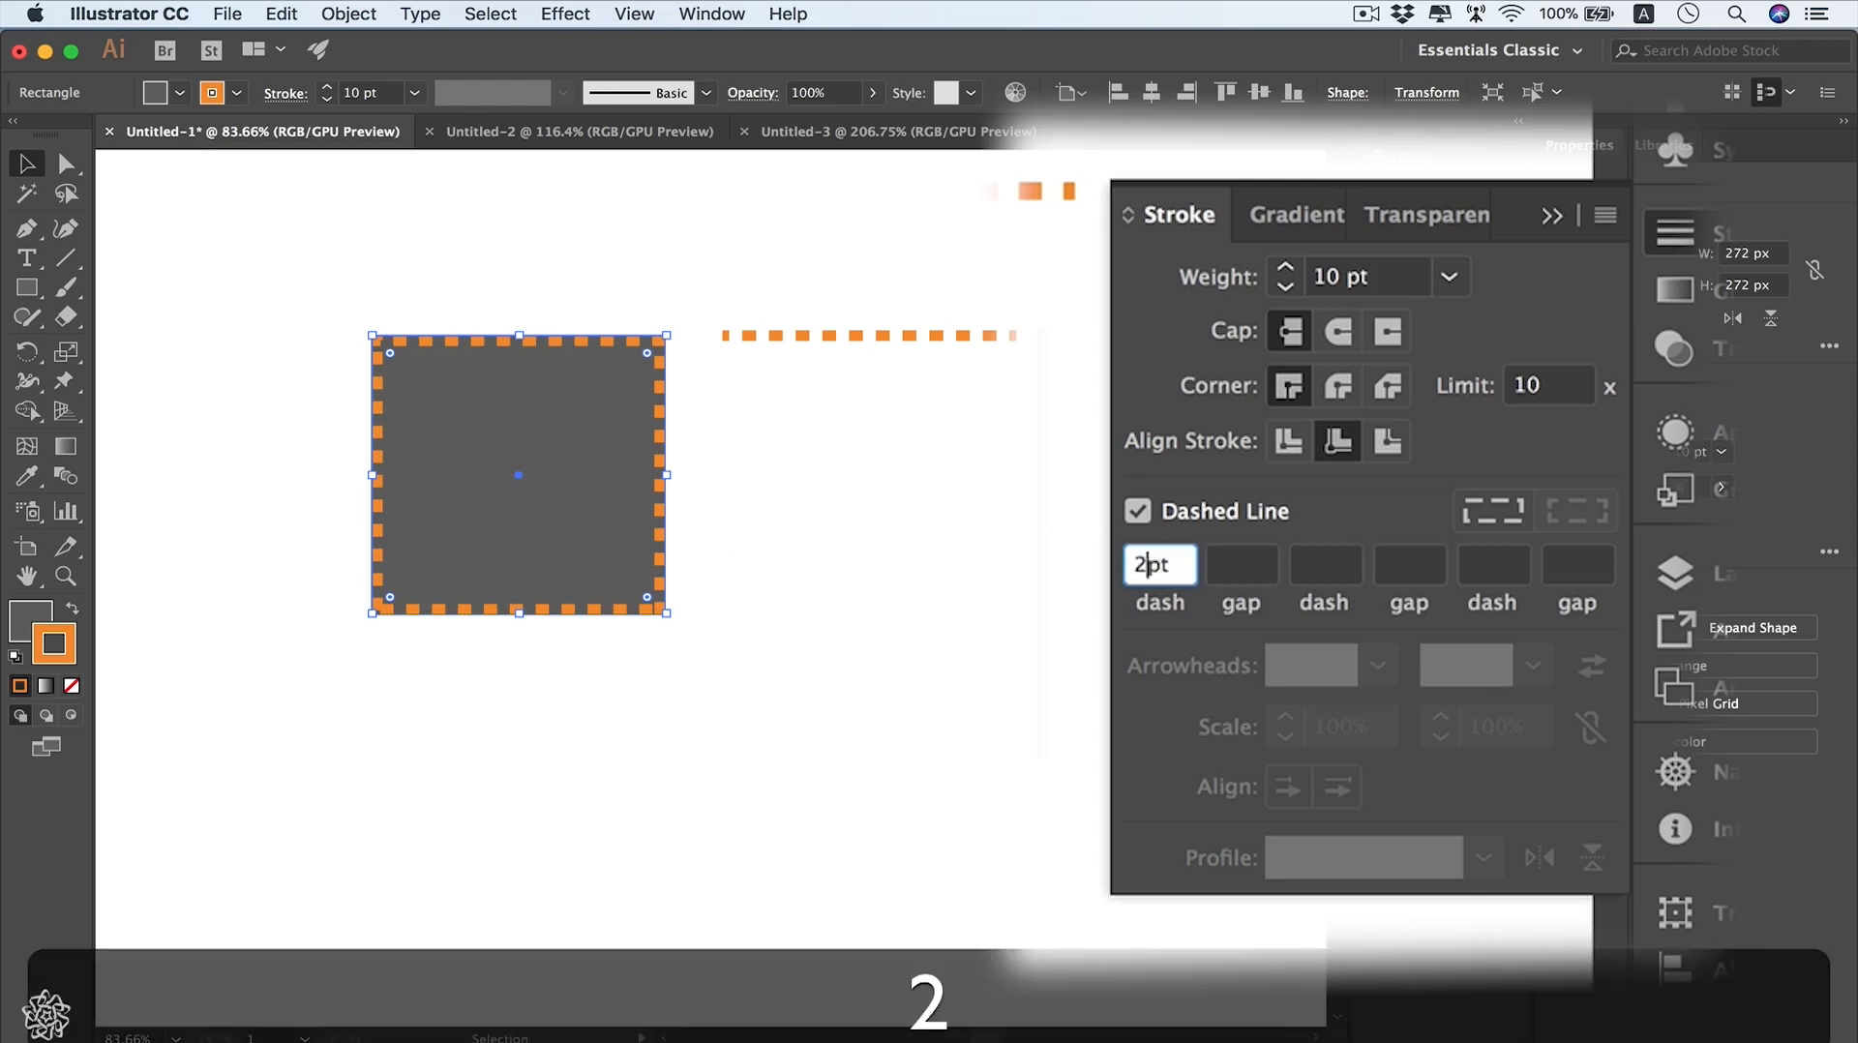
key("Return")
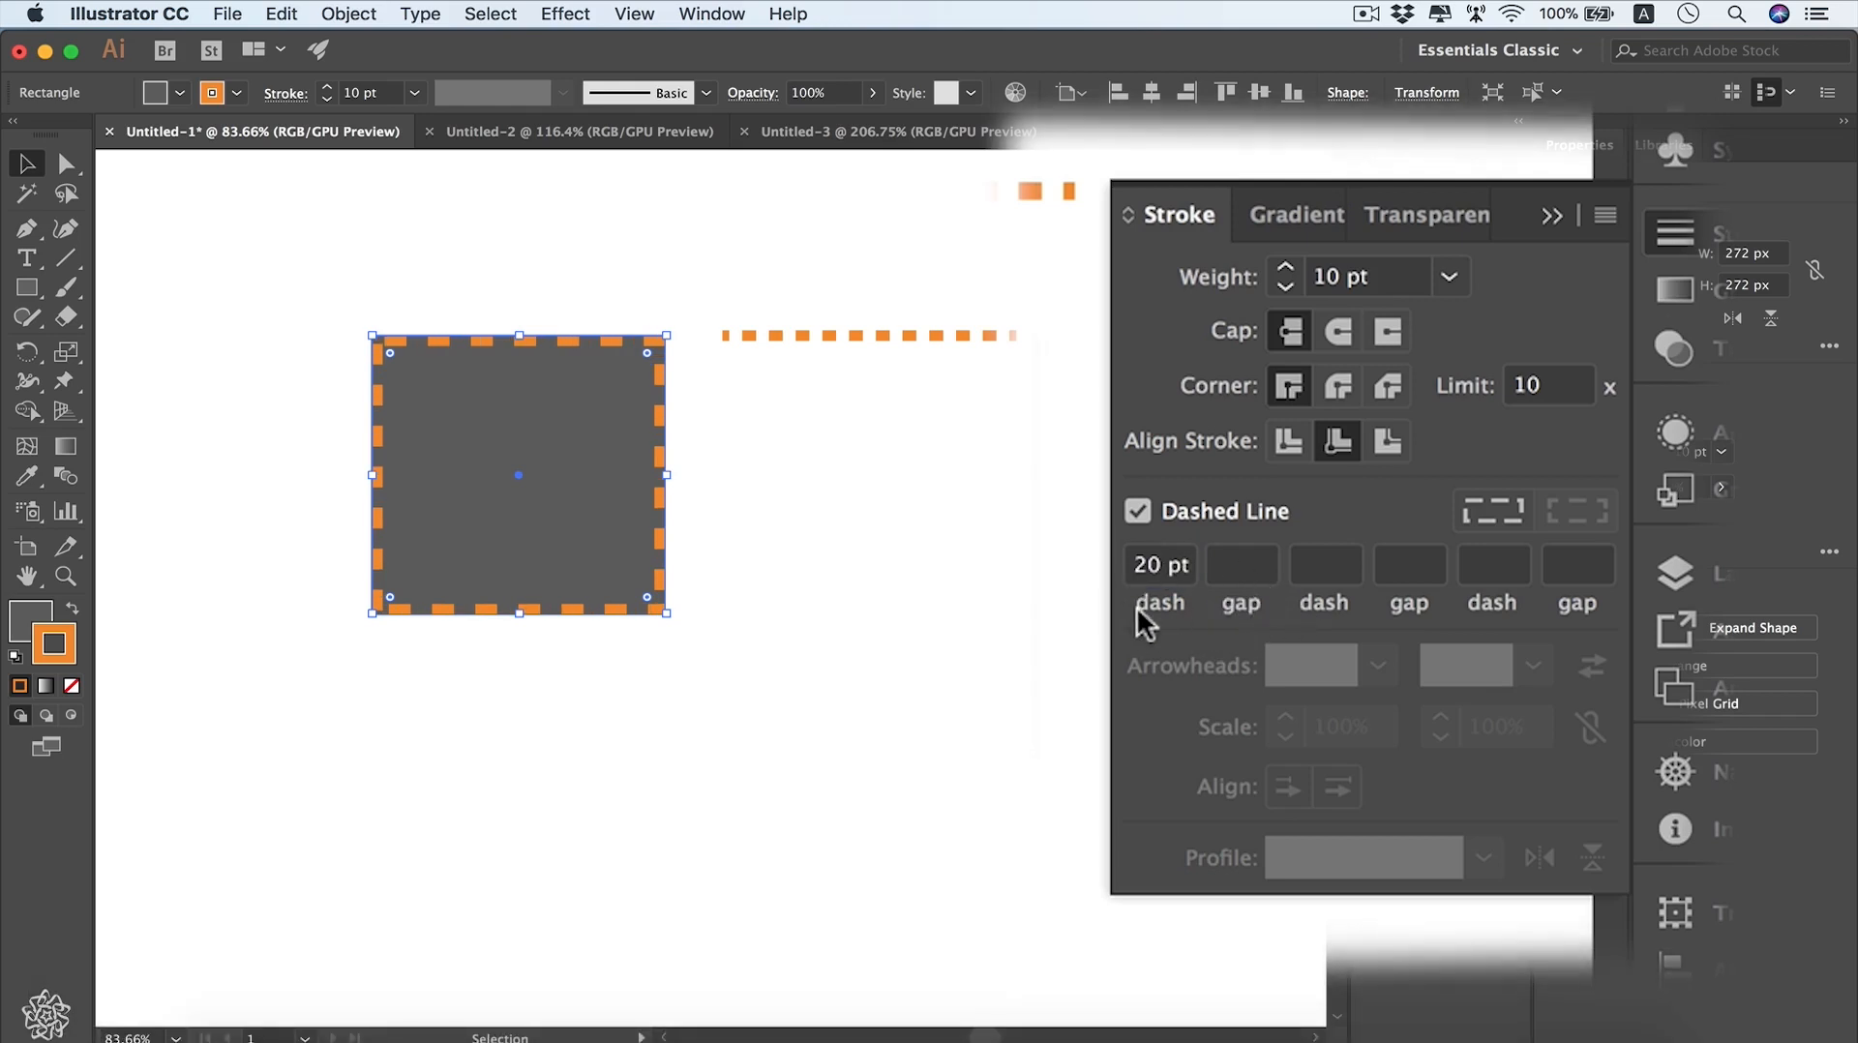
left_click(1230, 564)
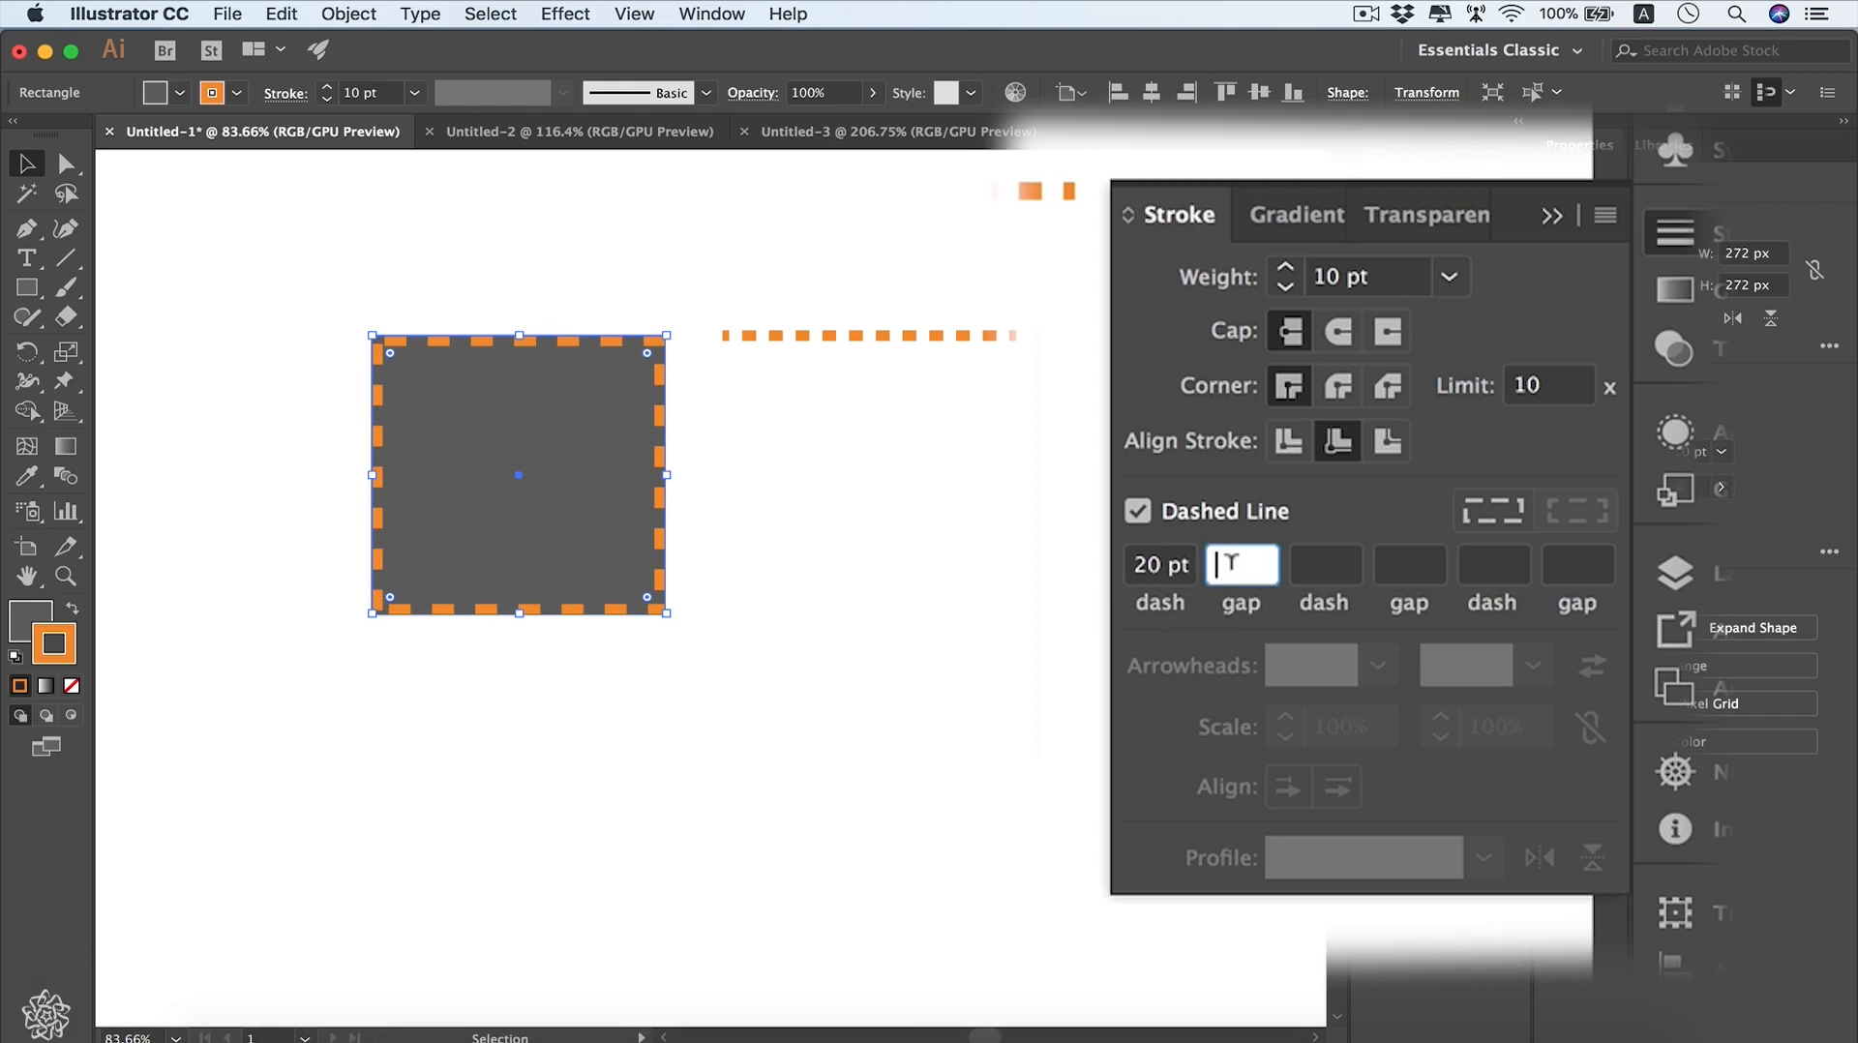
type("10")
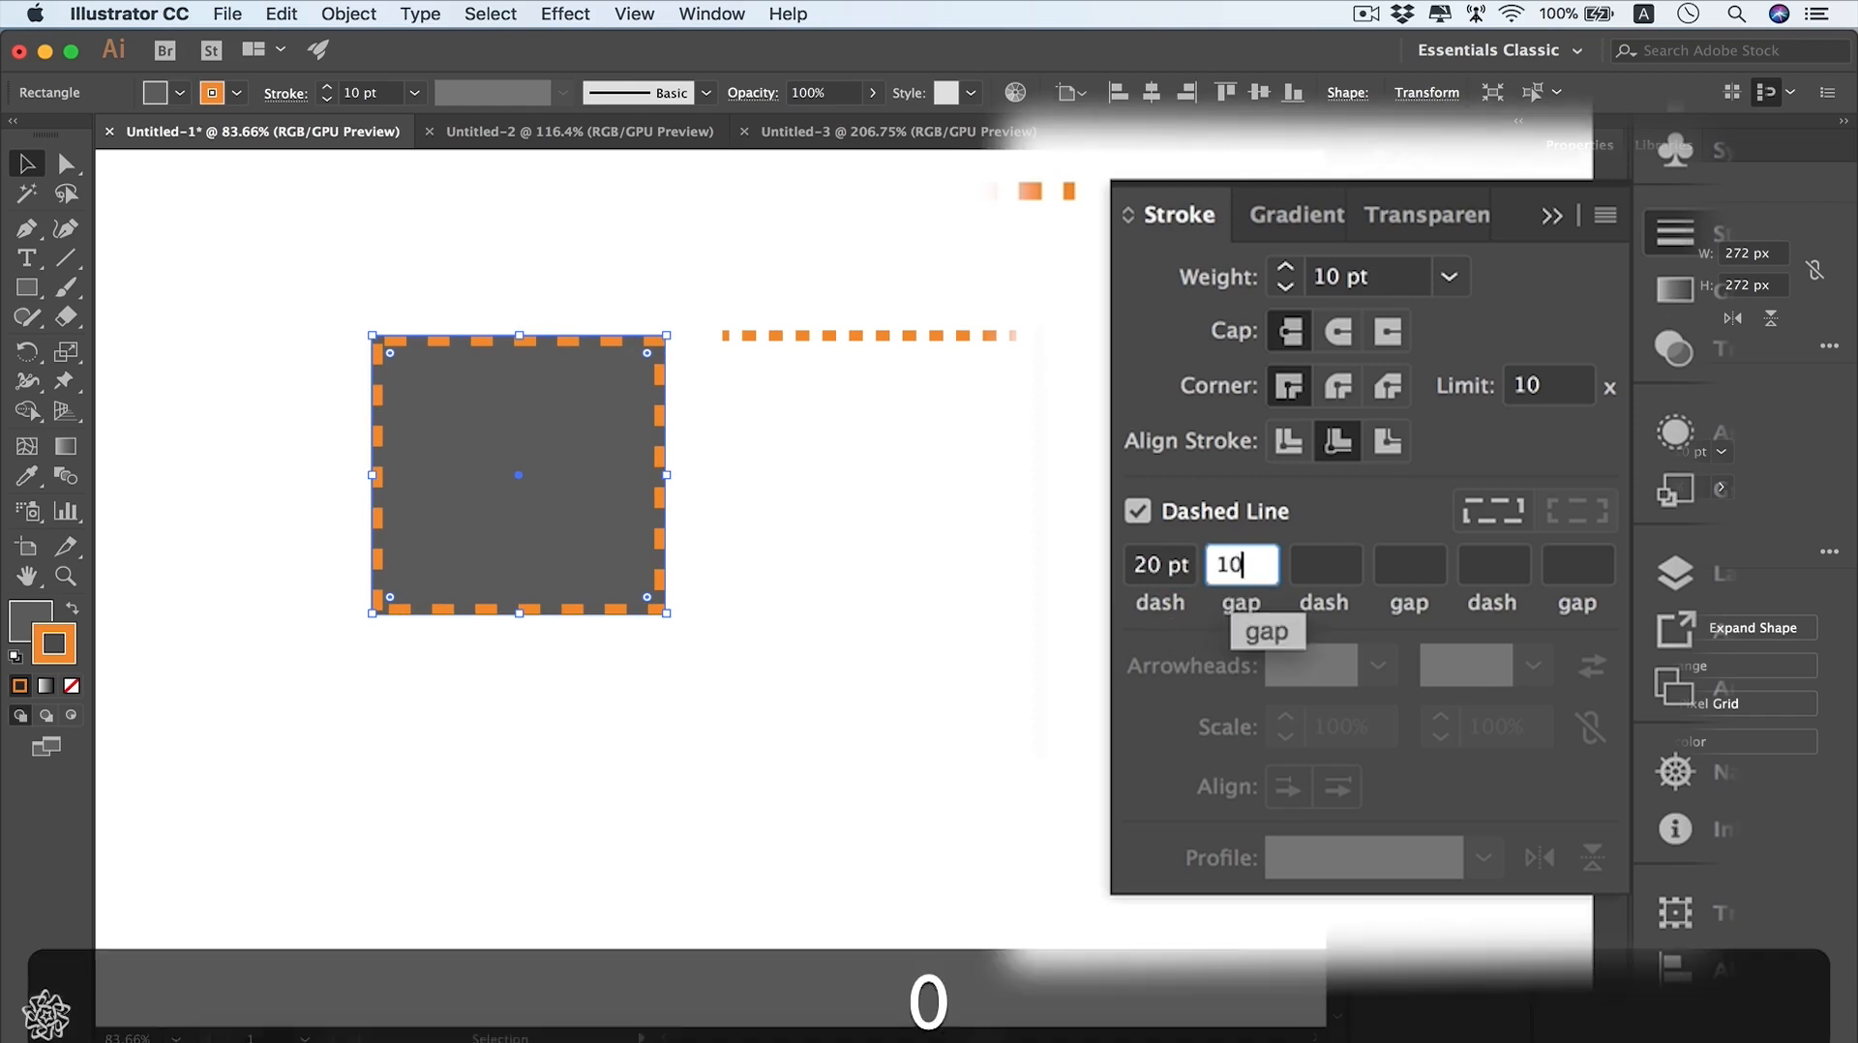
key("Return")
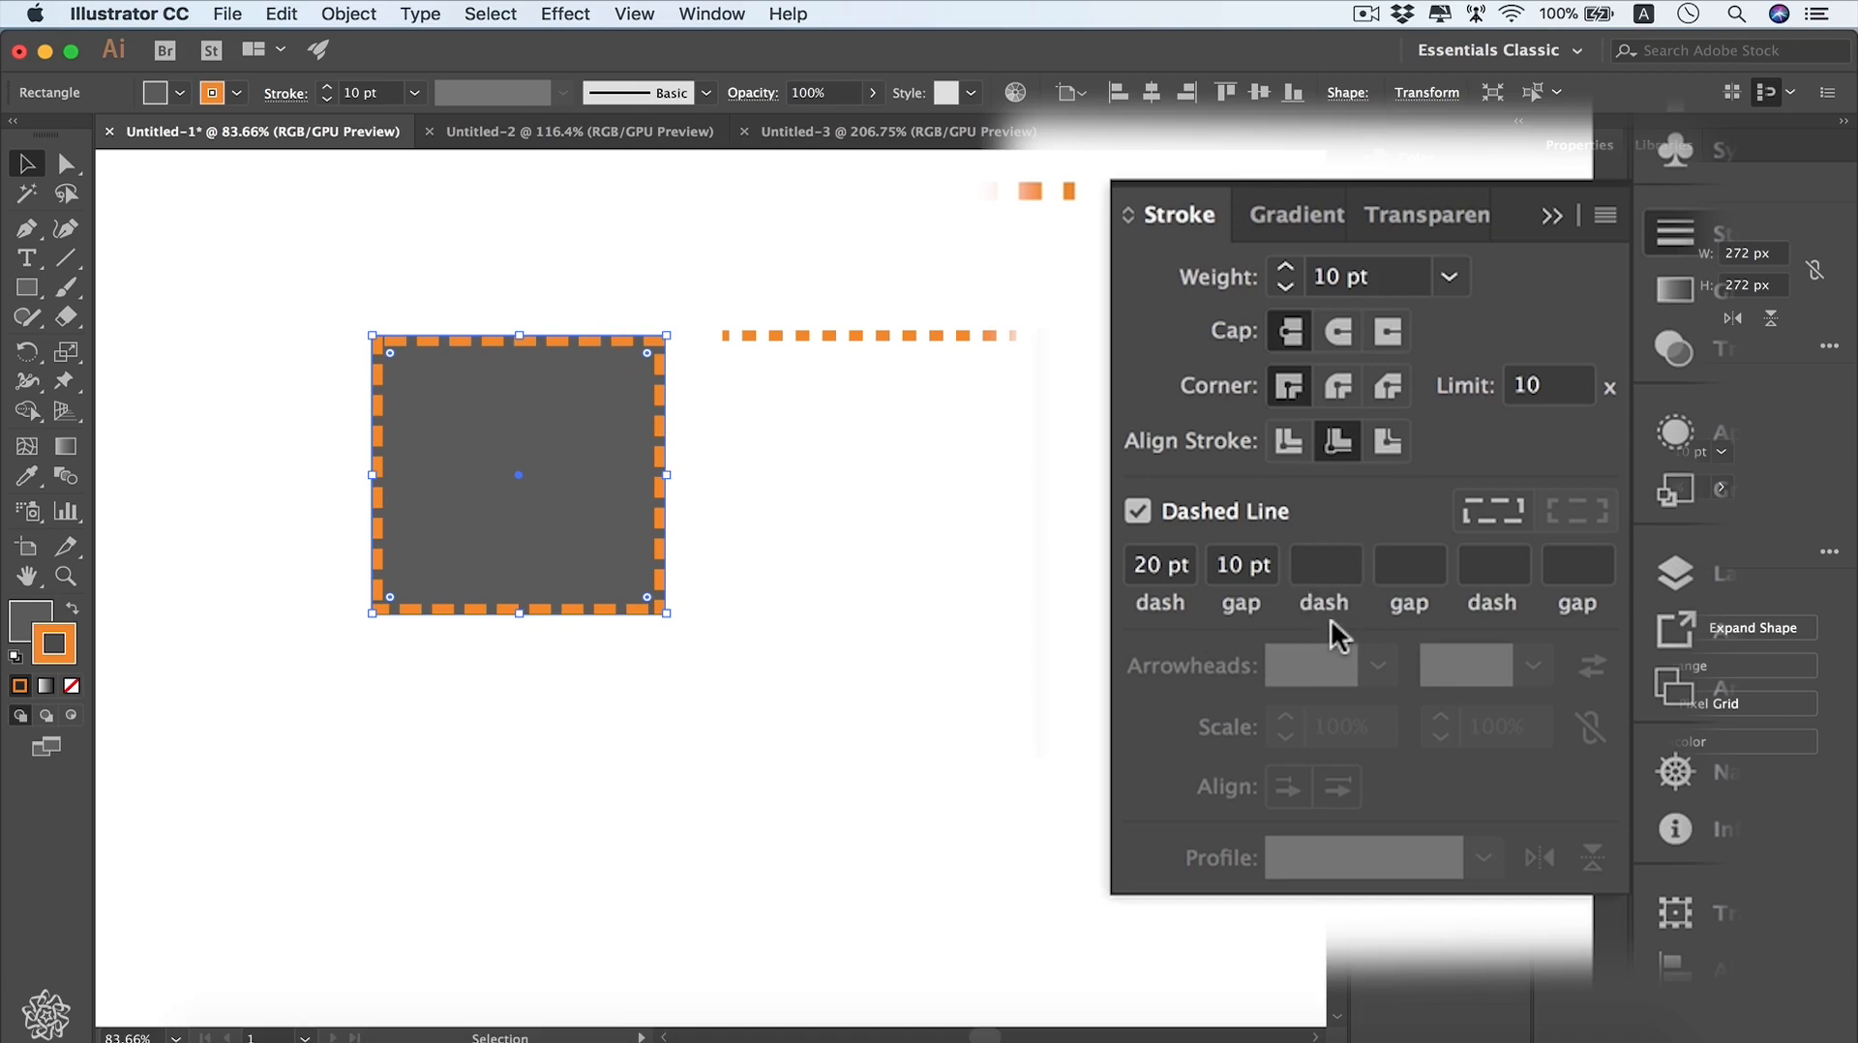
- Set the second dash of the square's dashed stroke to 5 pt
left_click(1333, 559)
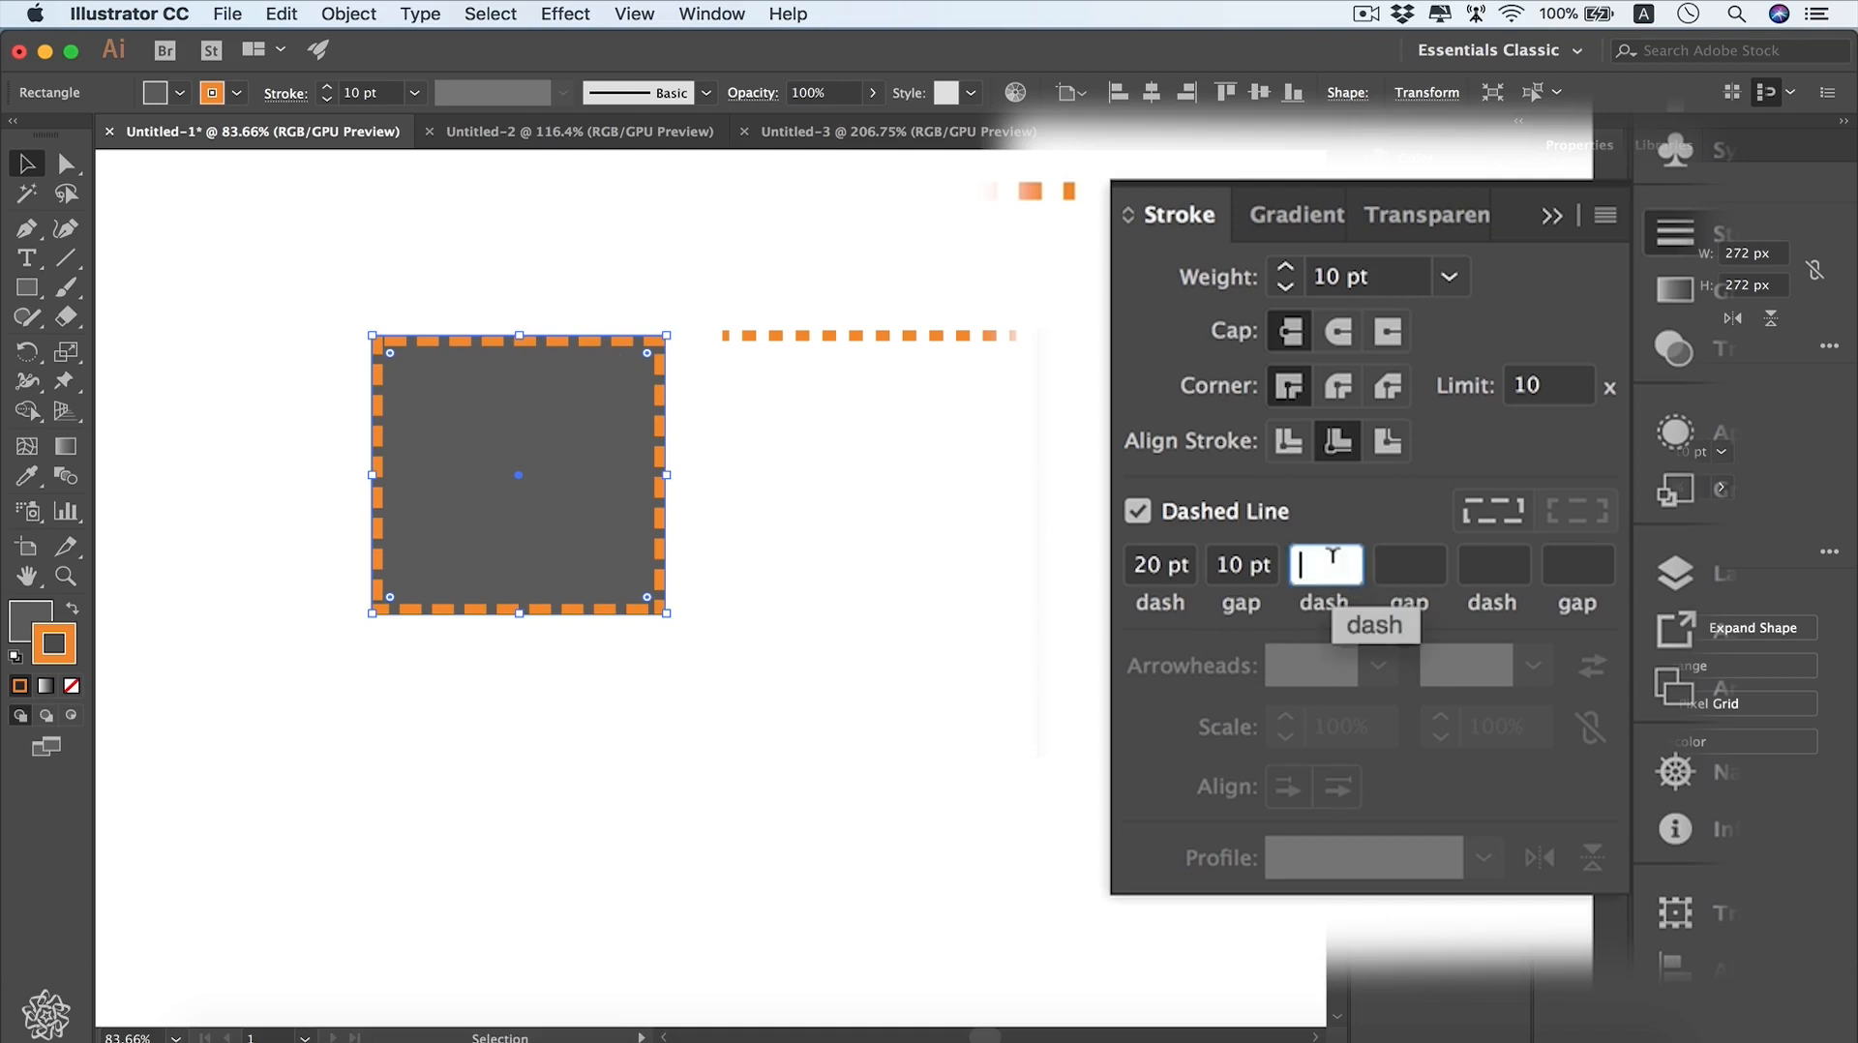
type("5")
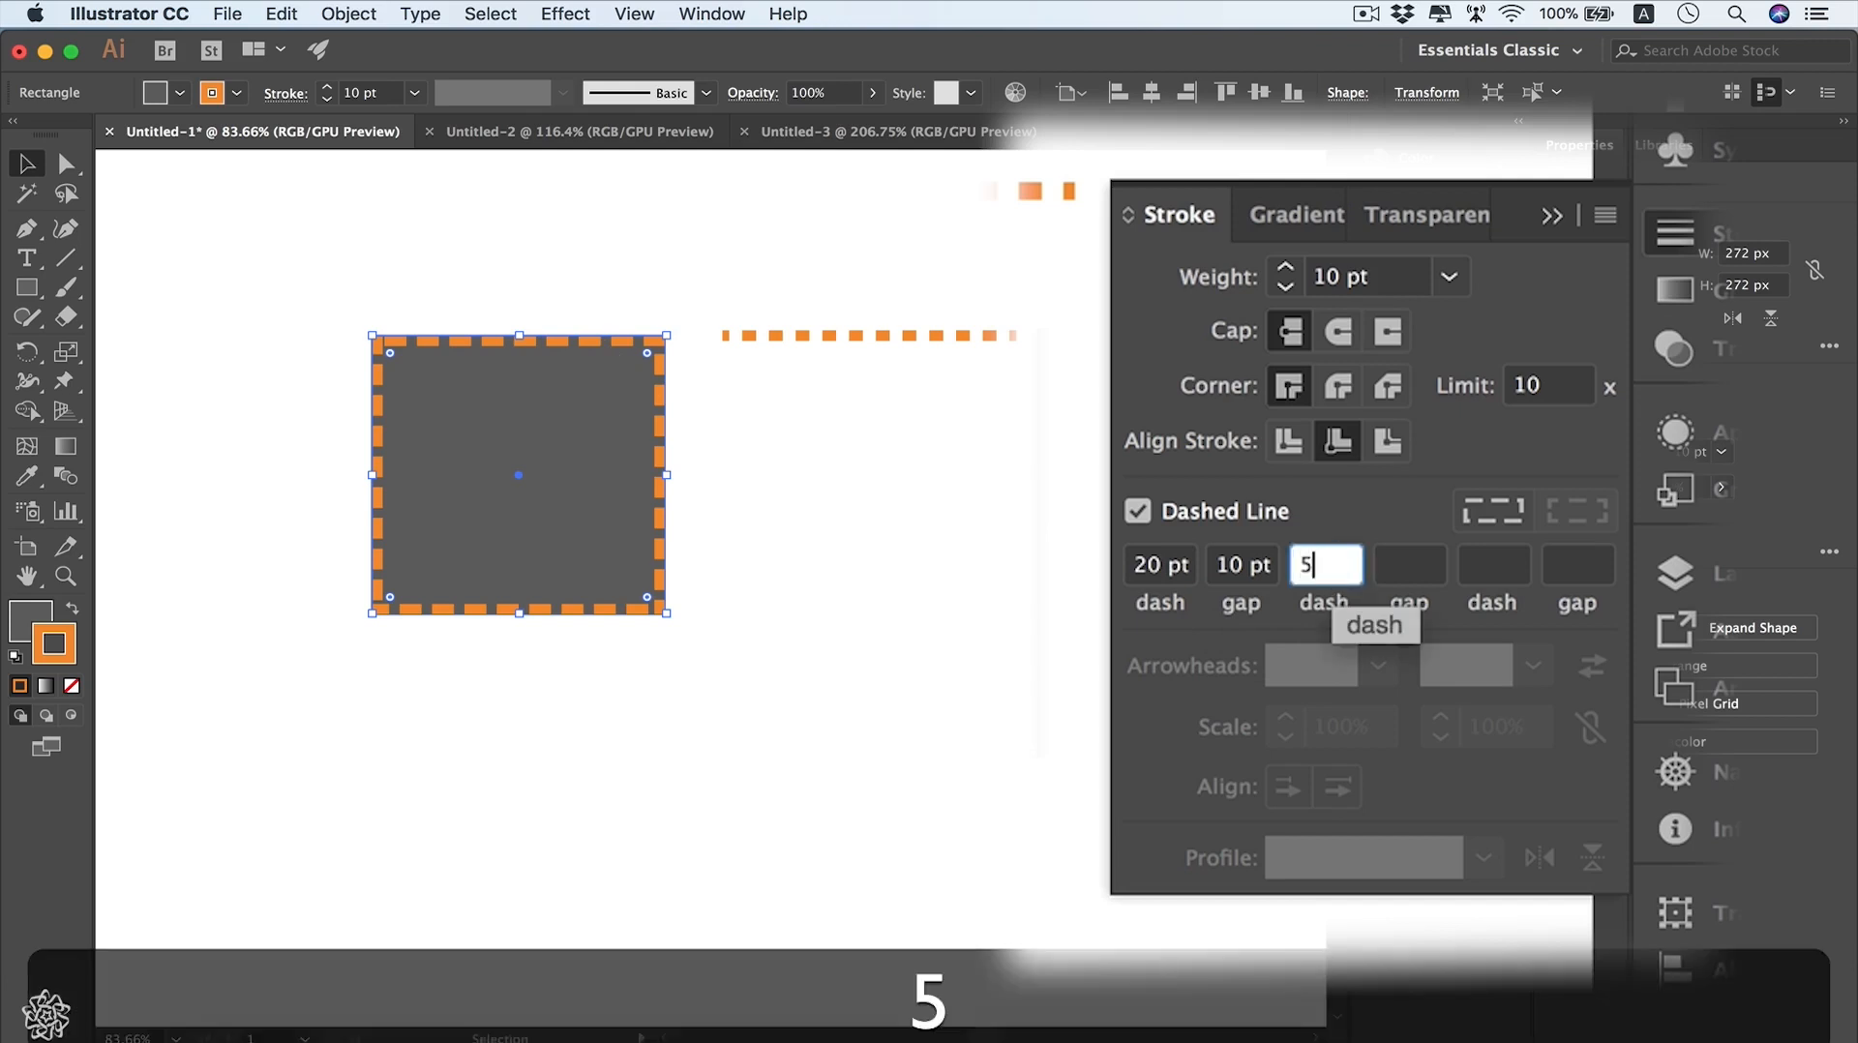
key("Return")
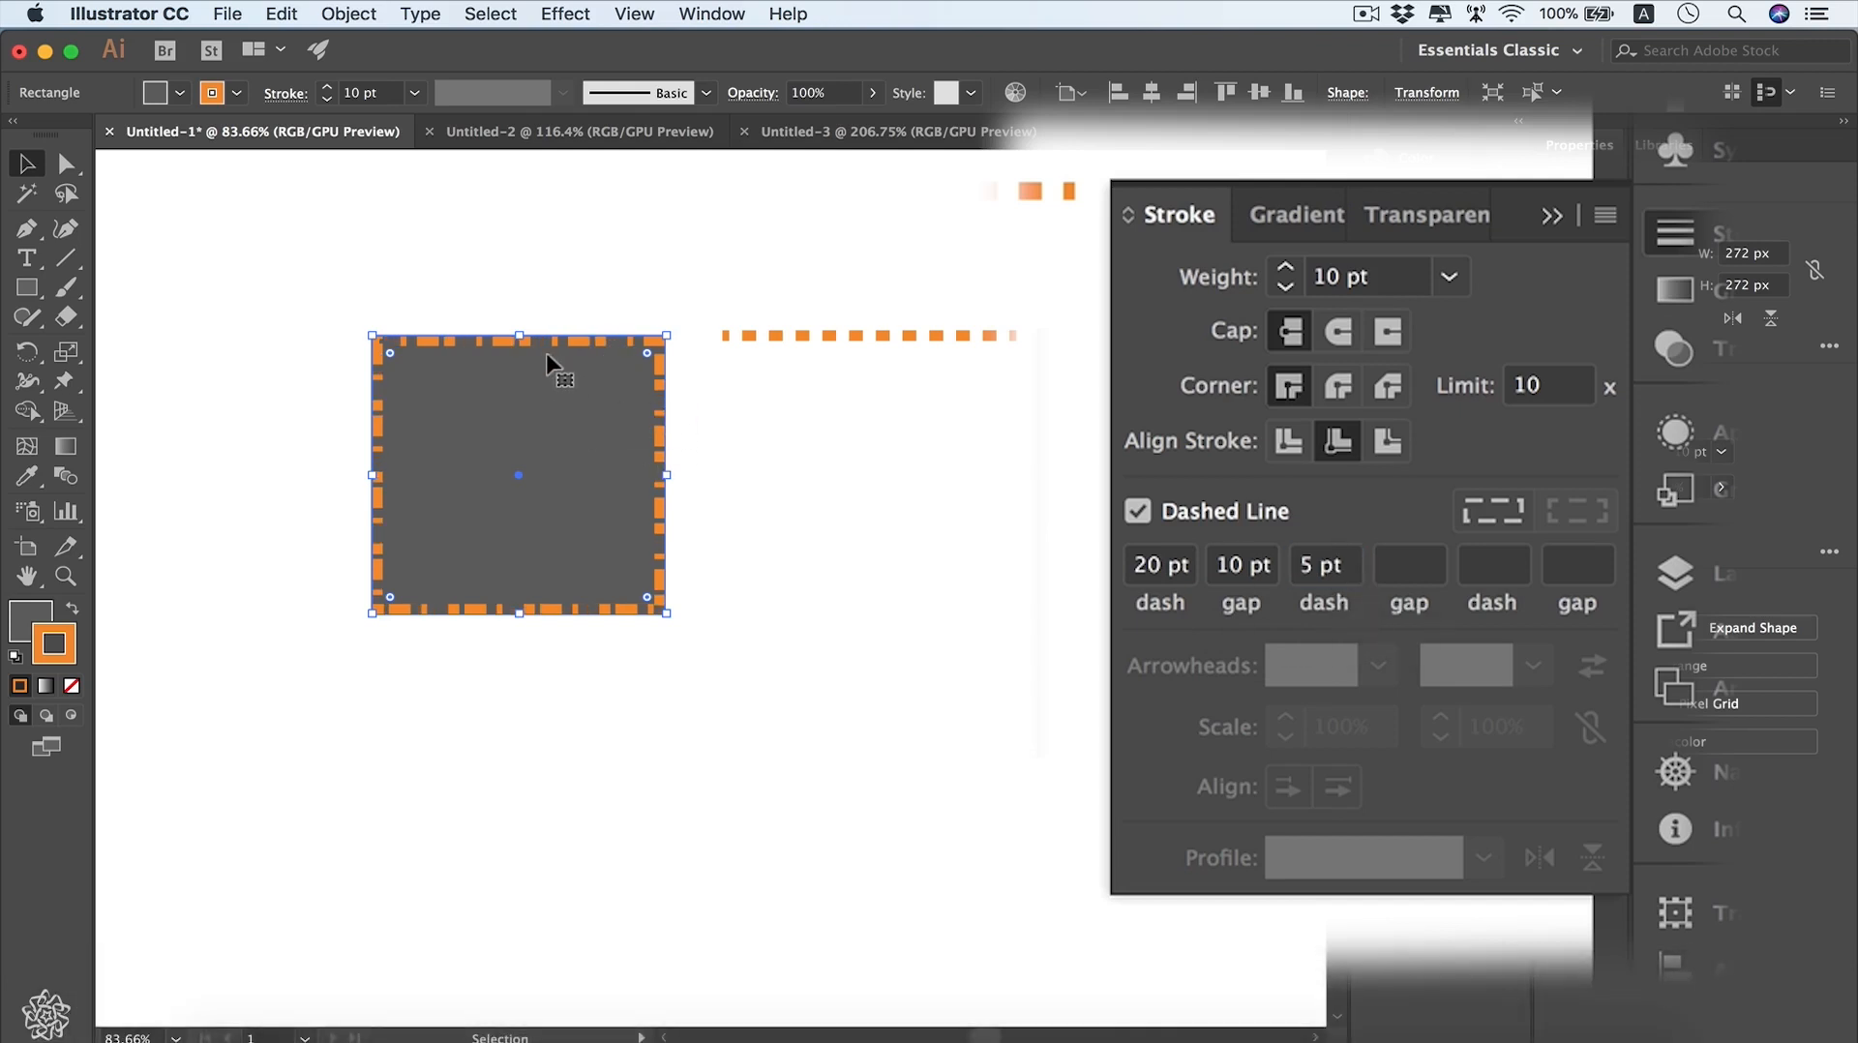
- Set the second gap of the square's dashed stroke to 15 pt
left_click(1423, 561)
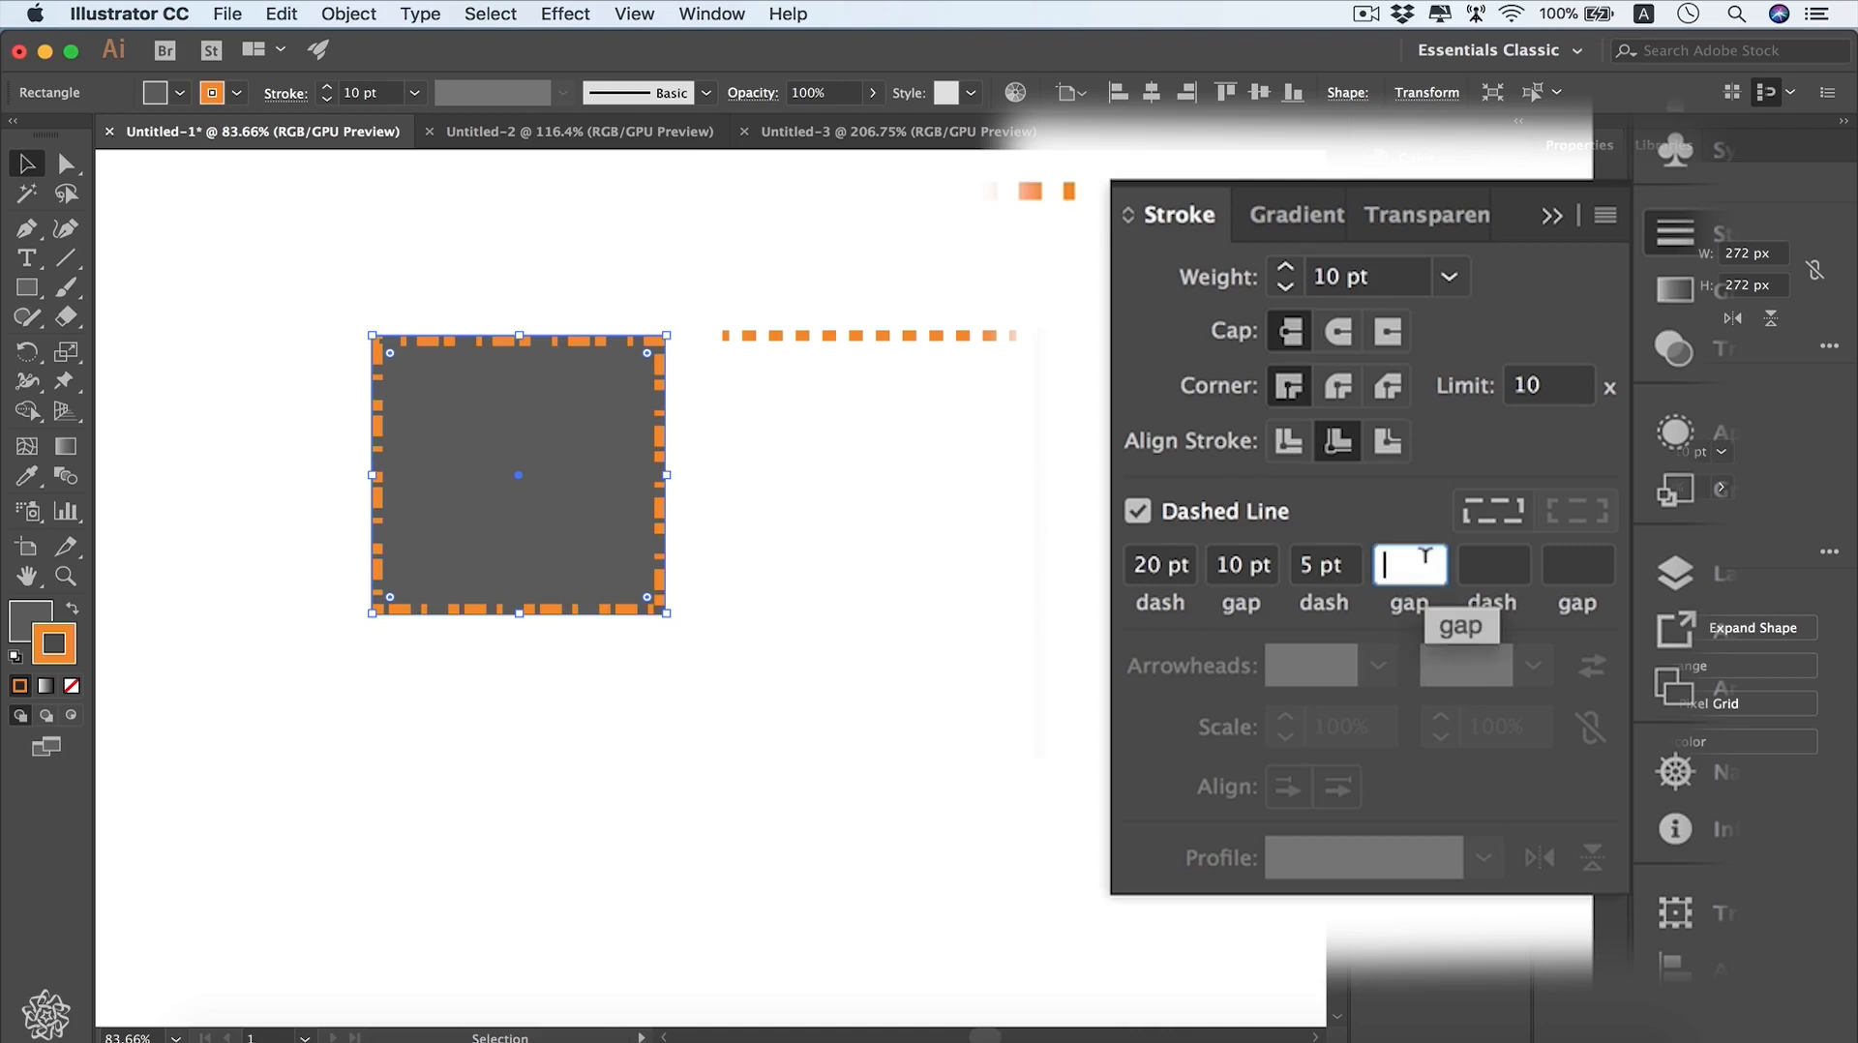
type("15")
key("Return")
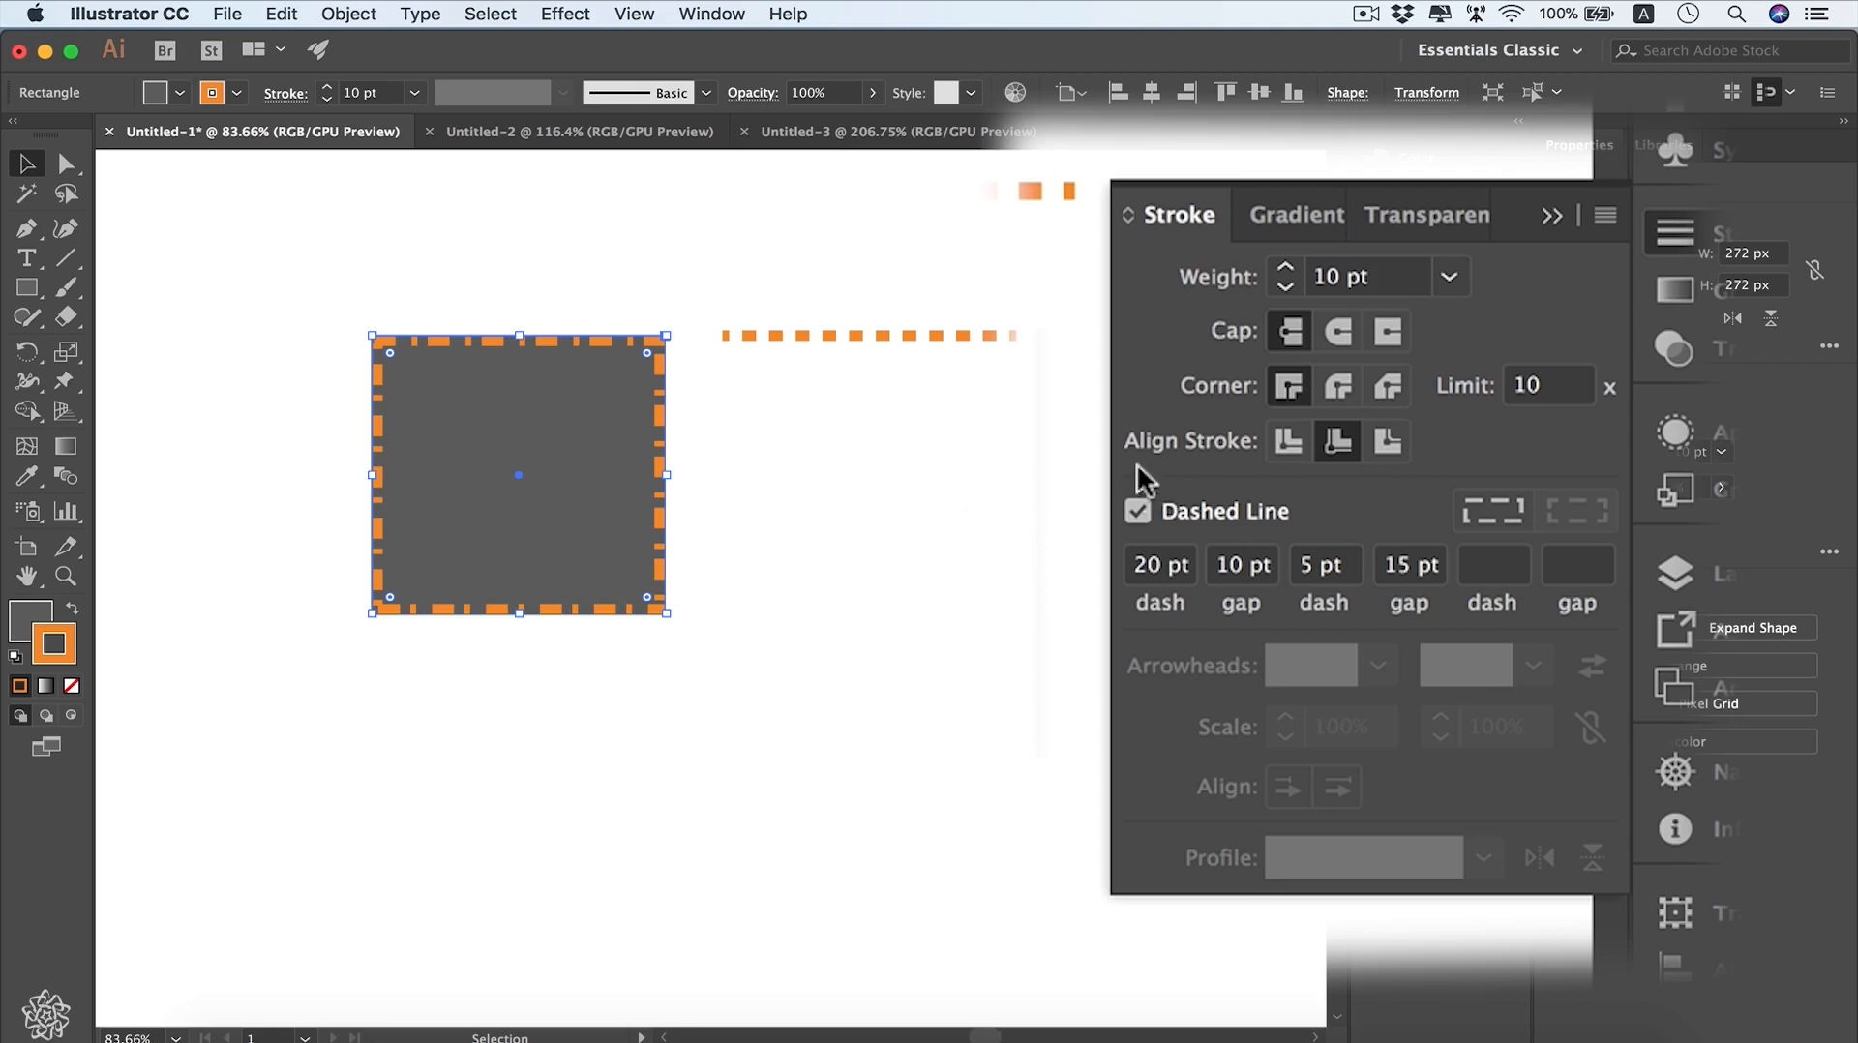
- Try the center and outside stroke alignments on the square and return its stroke to the inside alignment
left_click(1281, 447)
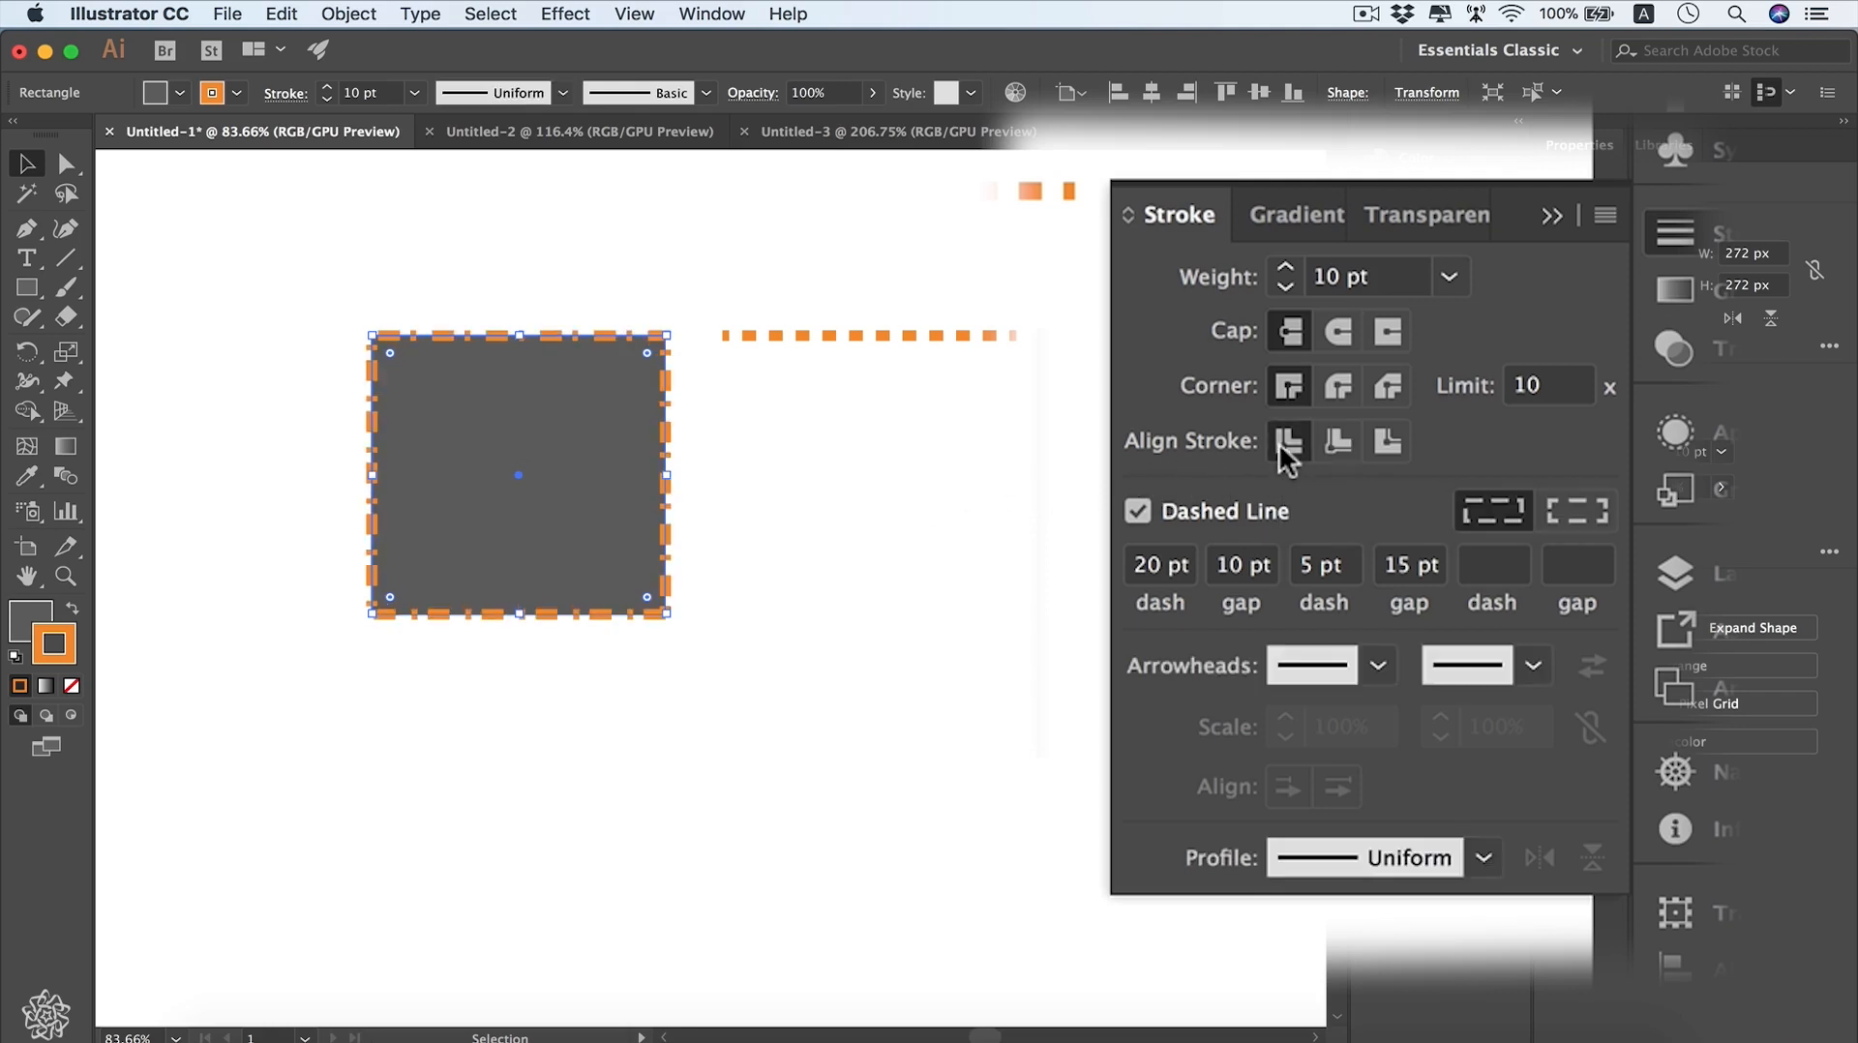
left_click(1394, 441)
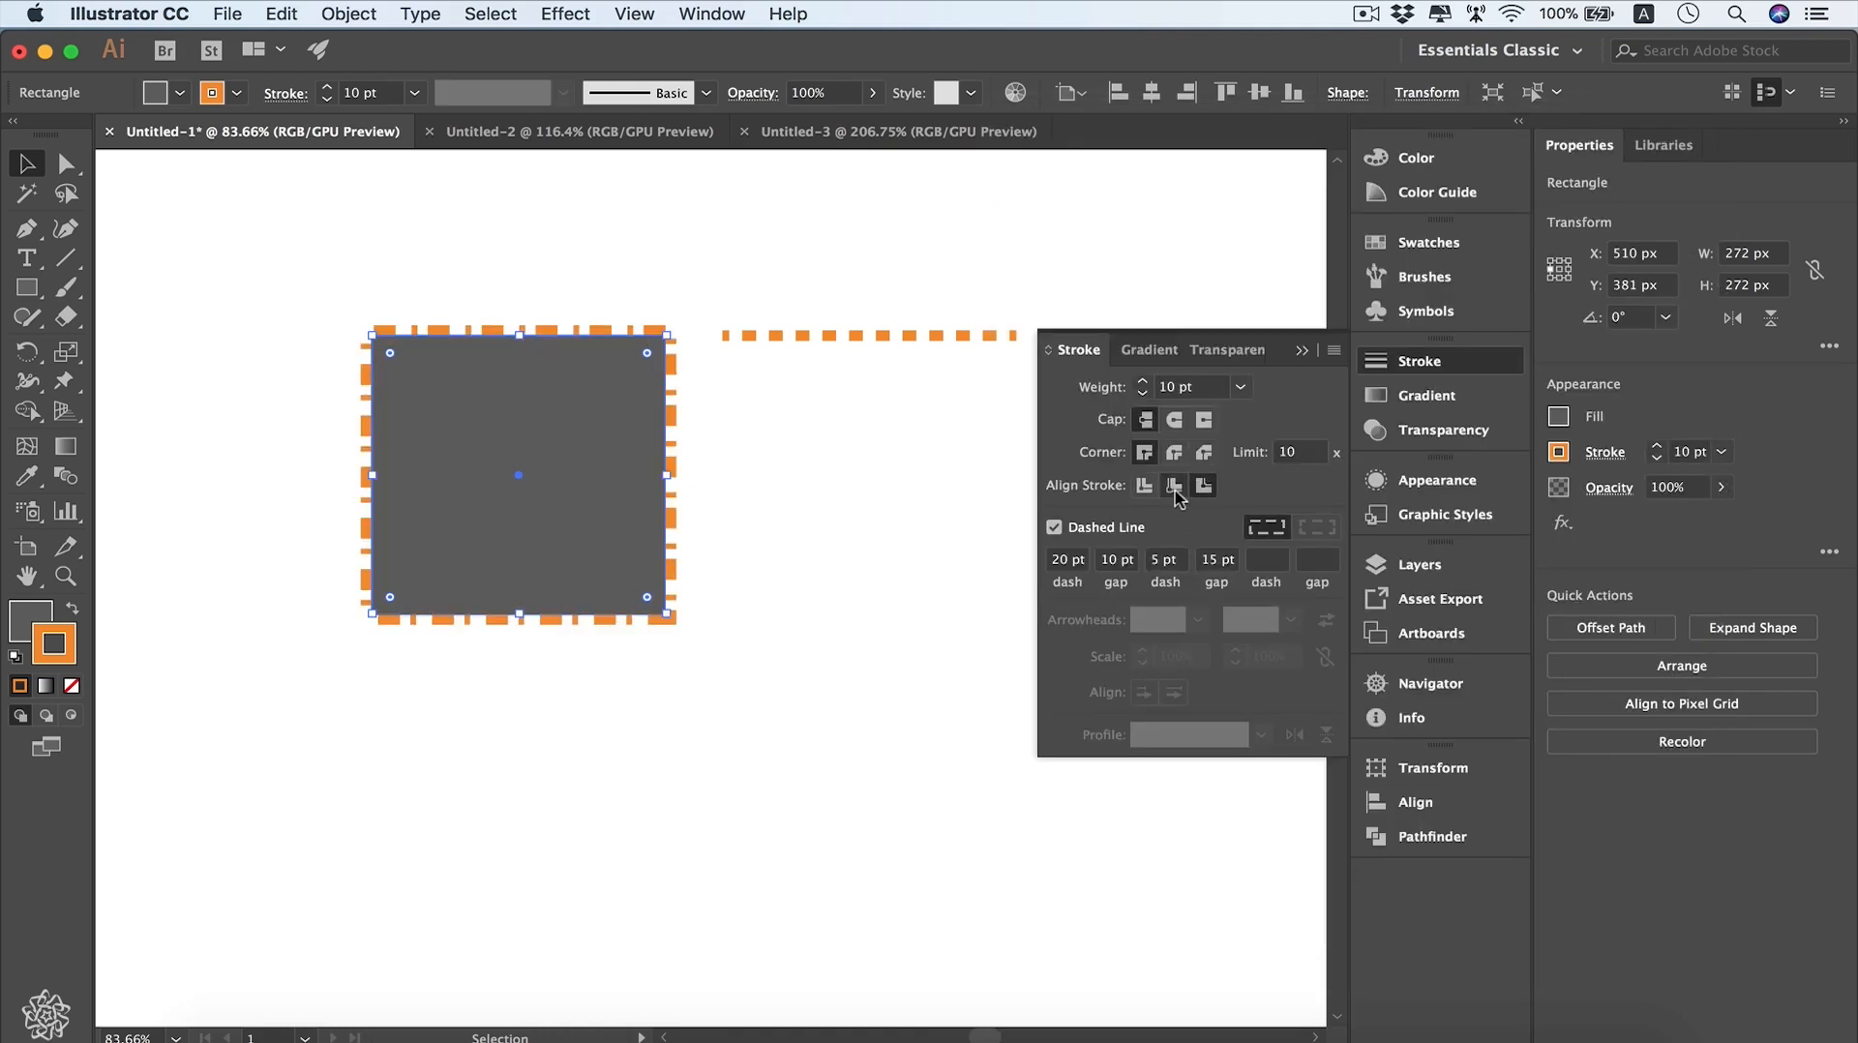
left_click(1175, 486)
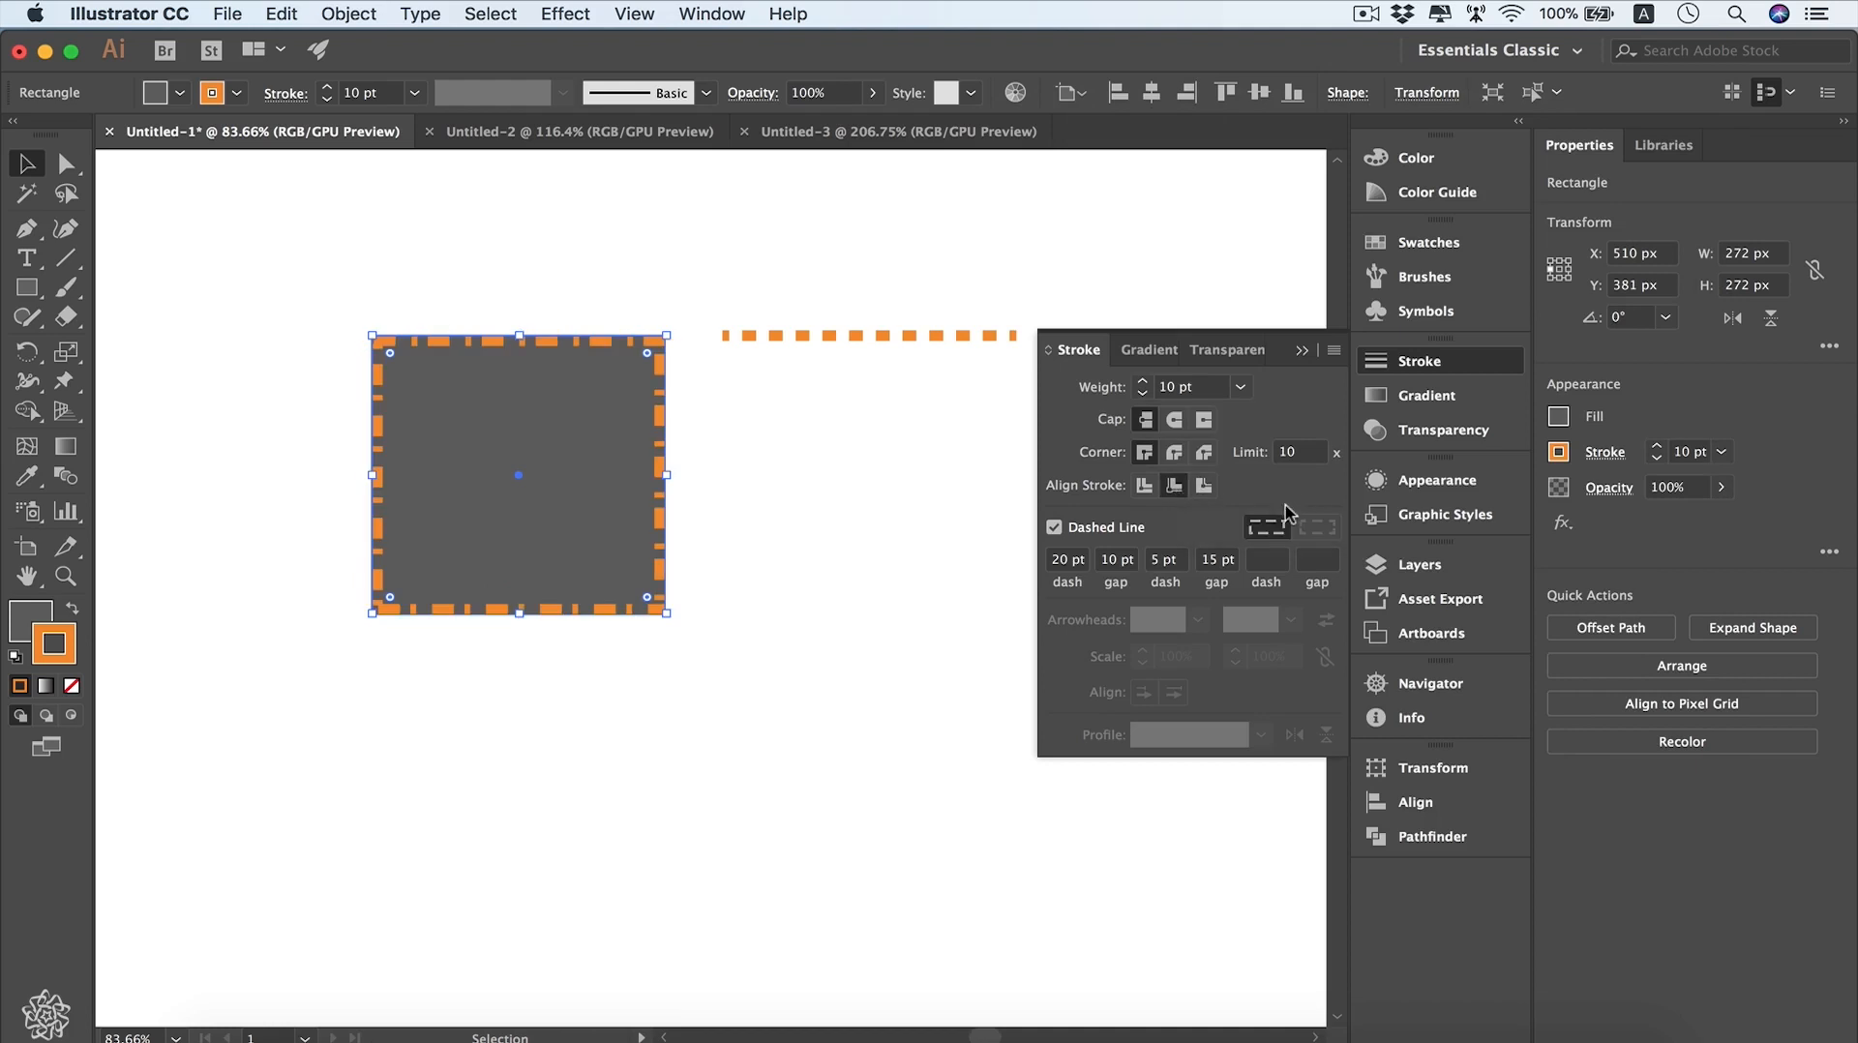
- Clear the second gap and the second dash values of the square's dashed stroke
left_click(1231, 562)
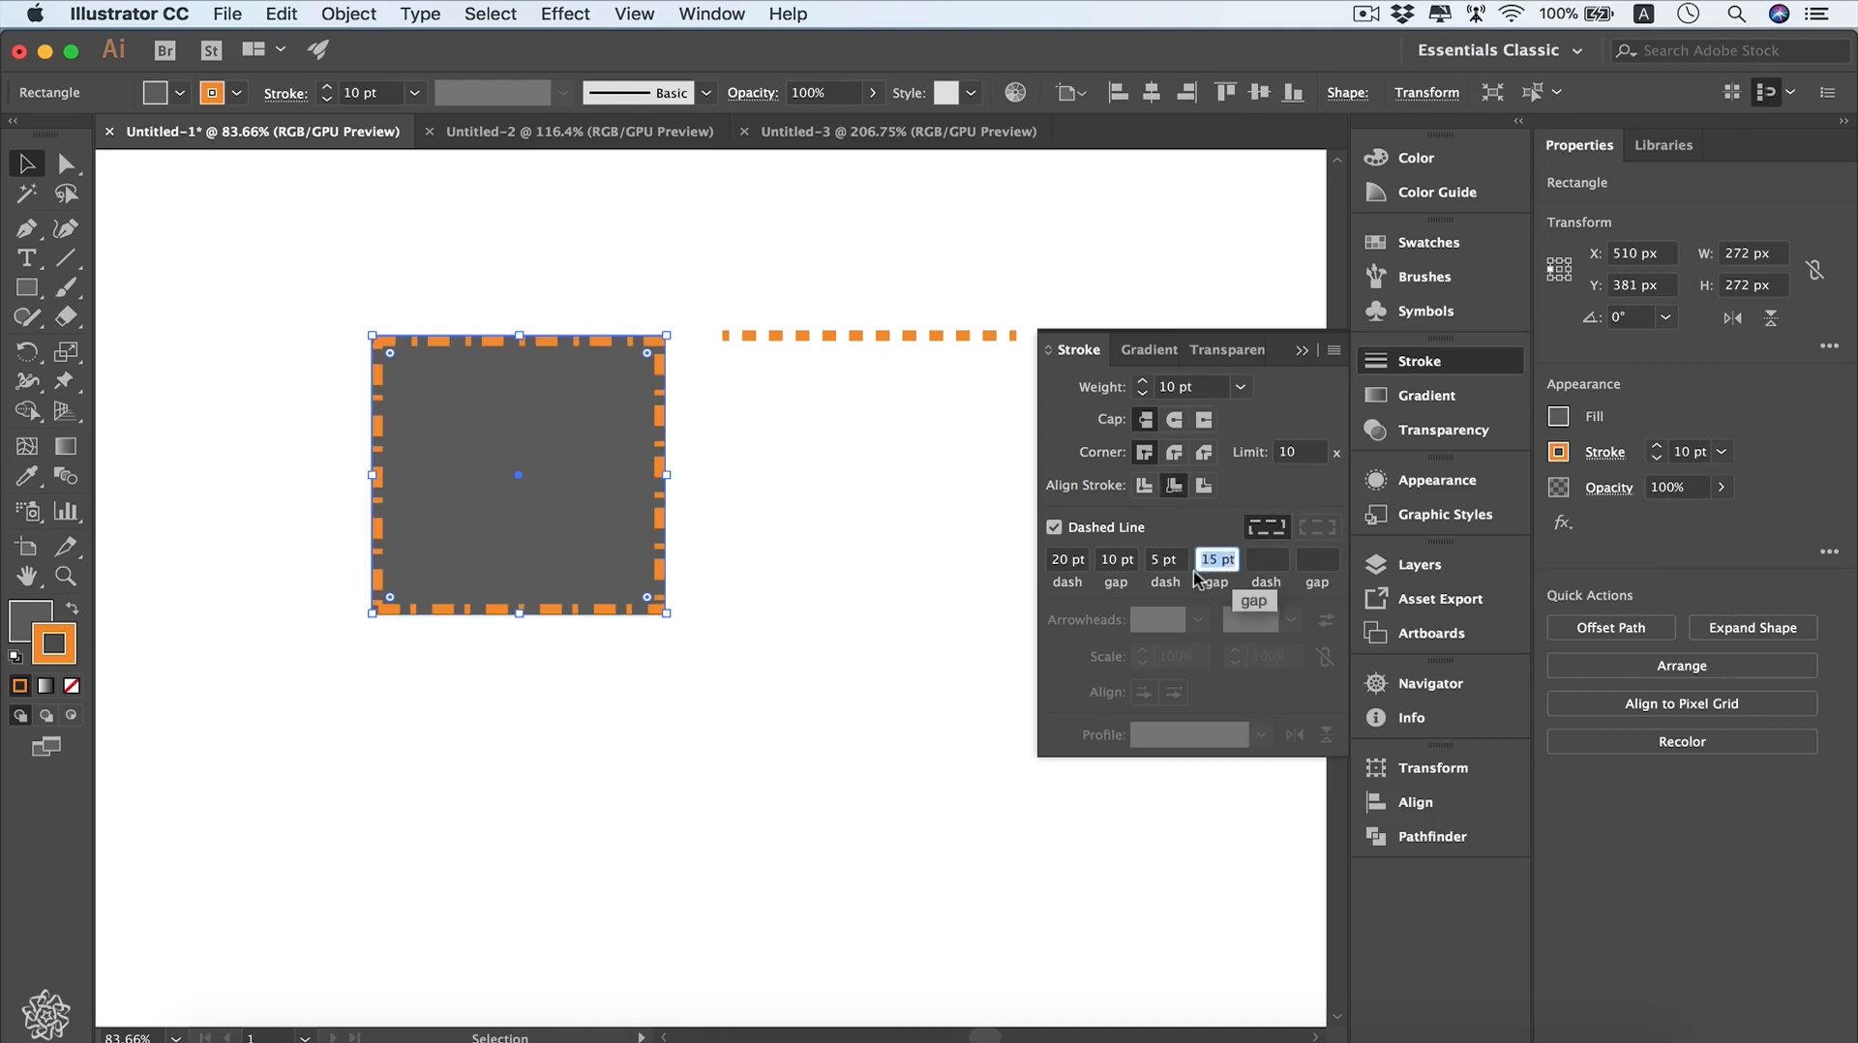
key("BackSpace")
left_click(1166, 559)
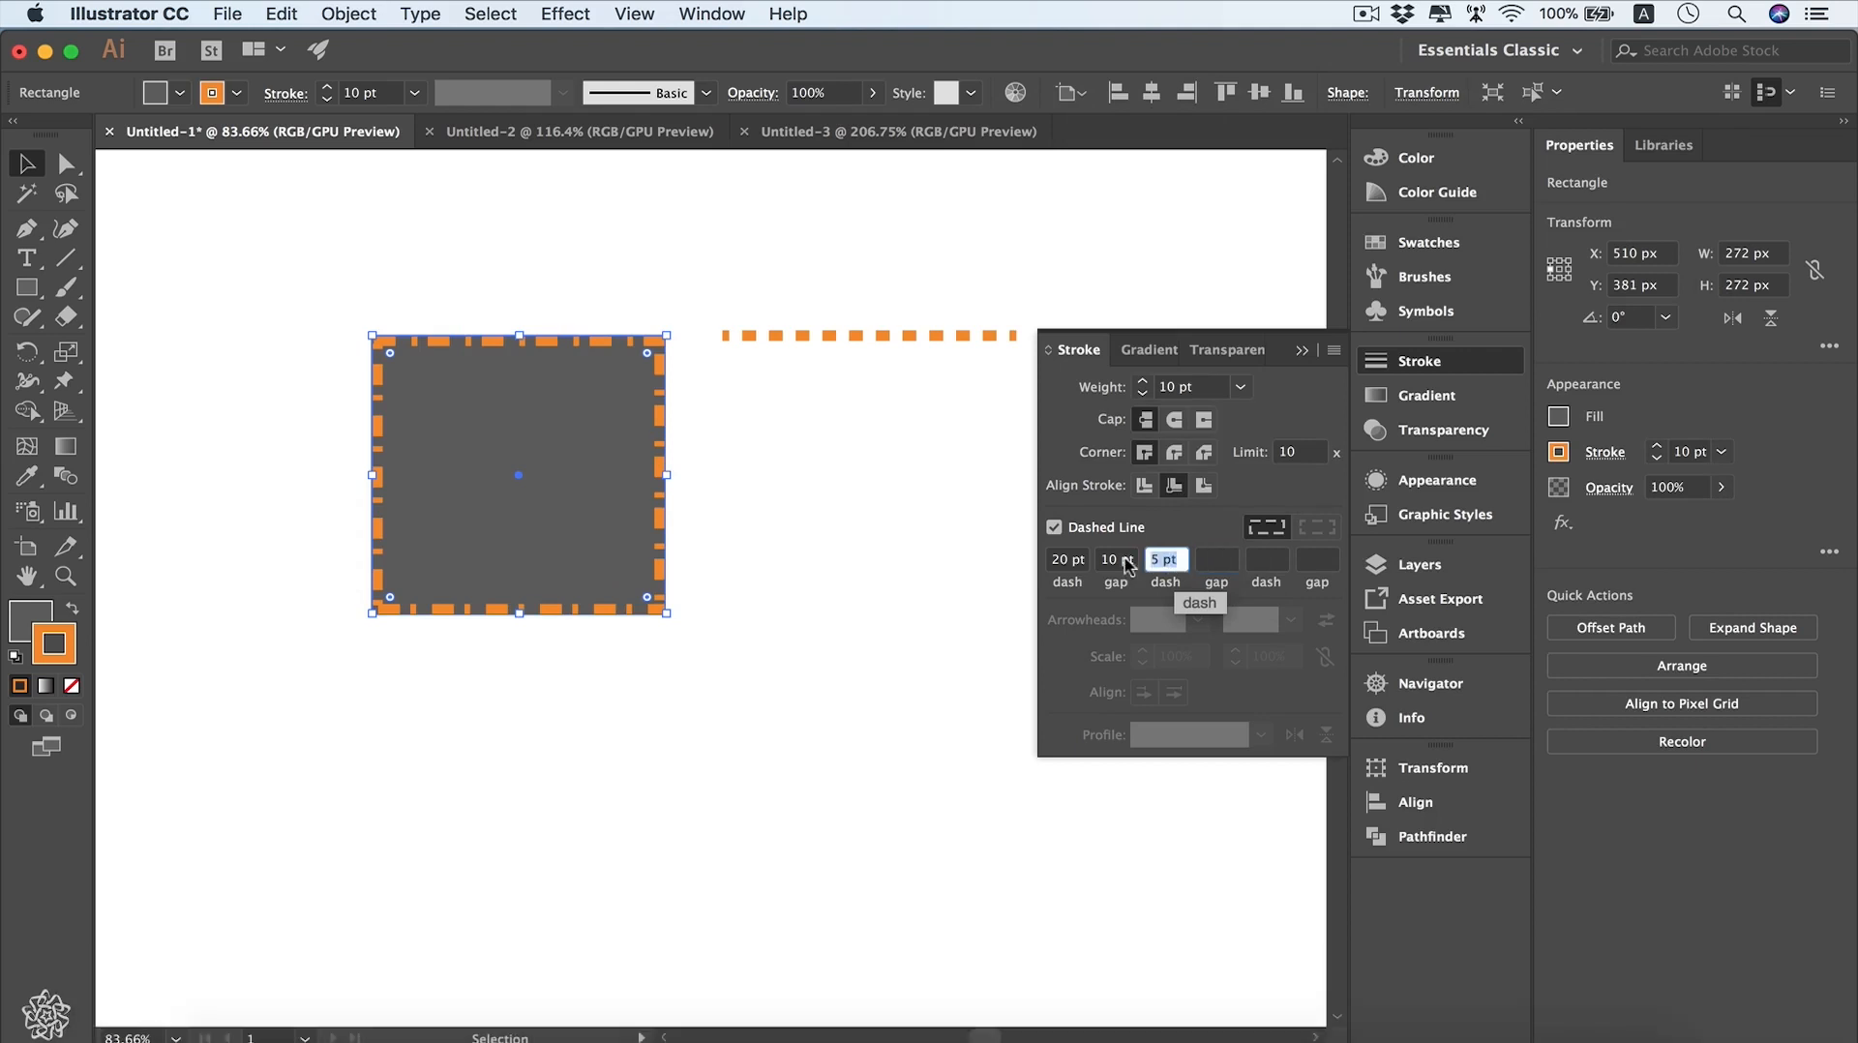
key("BackSpace")
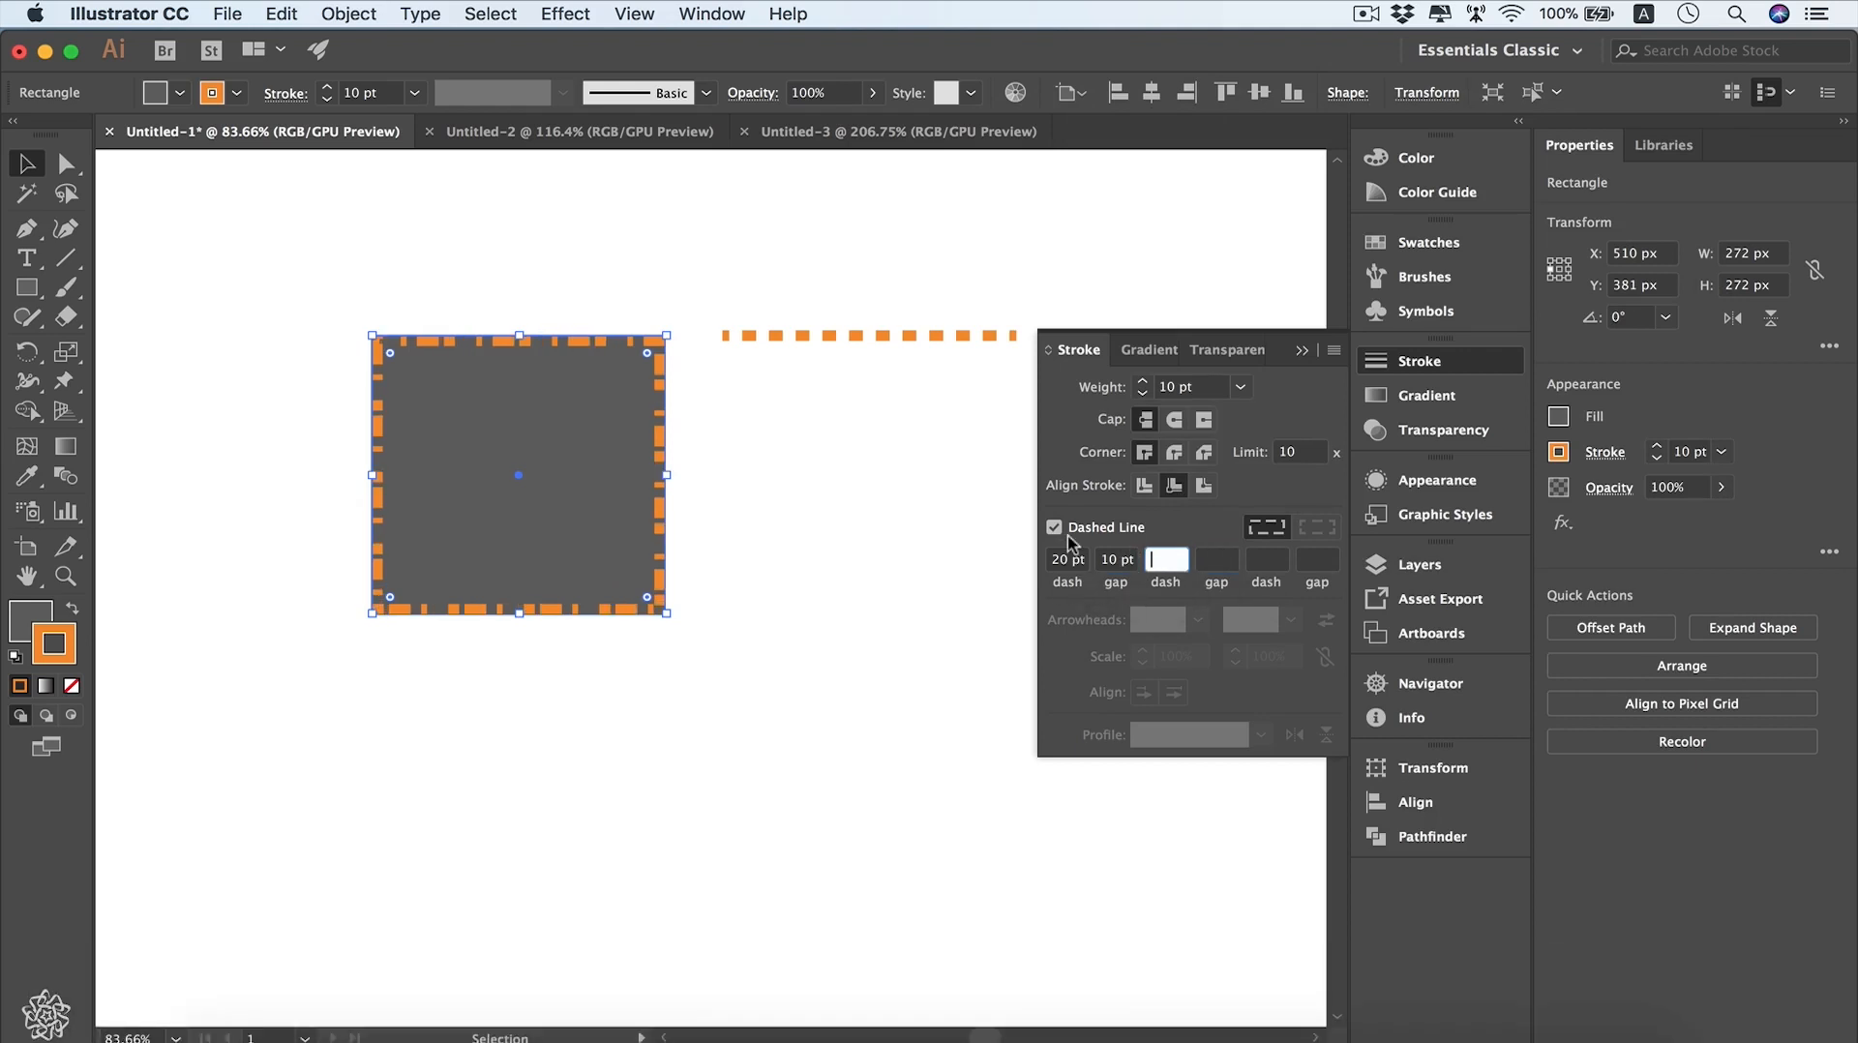
left_click(1078, 545)
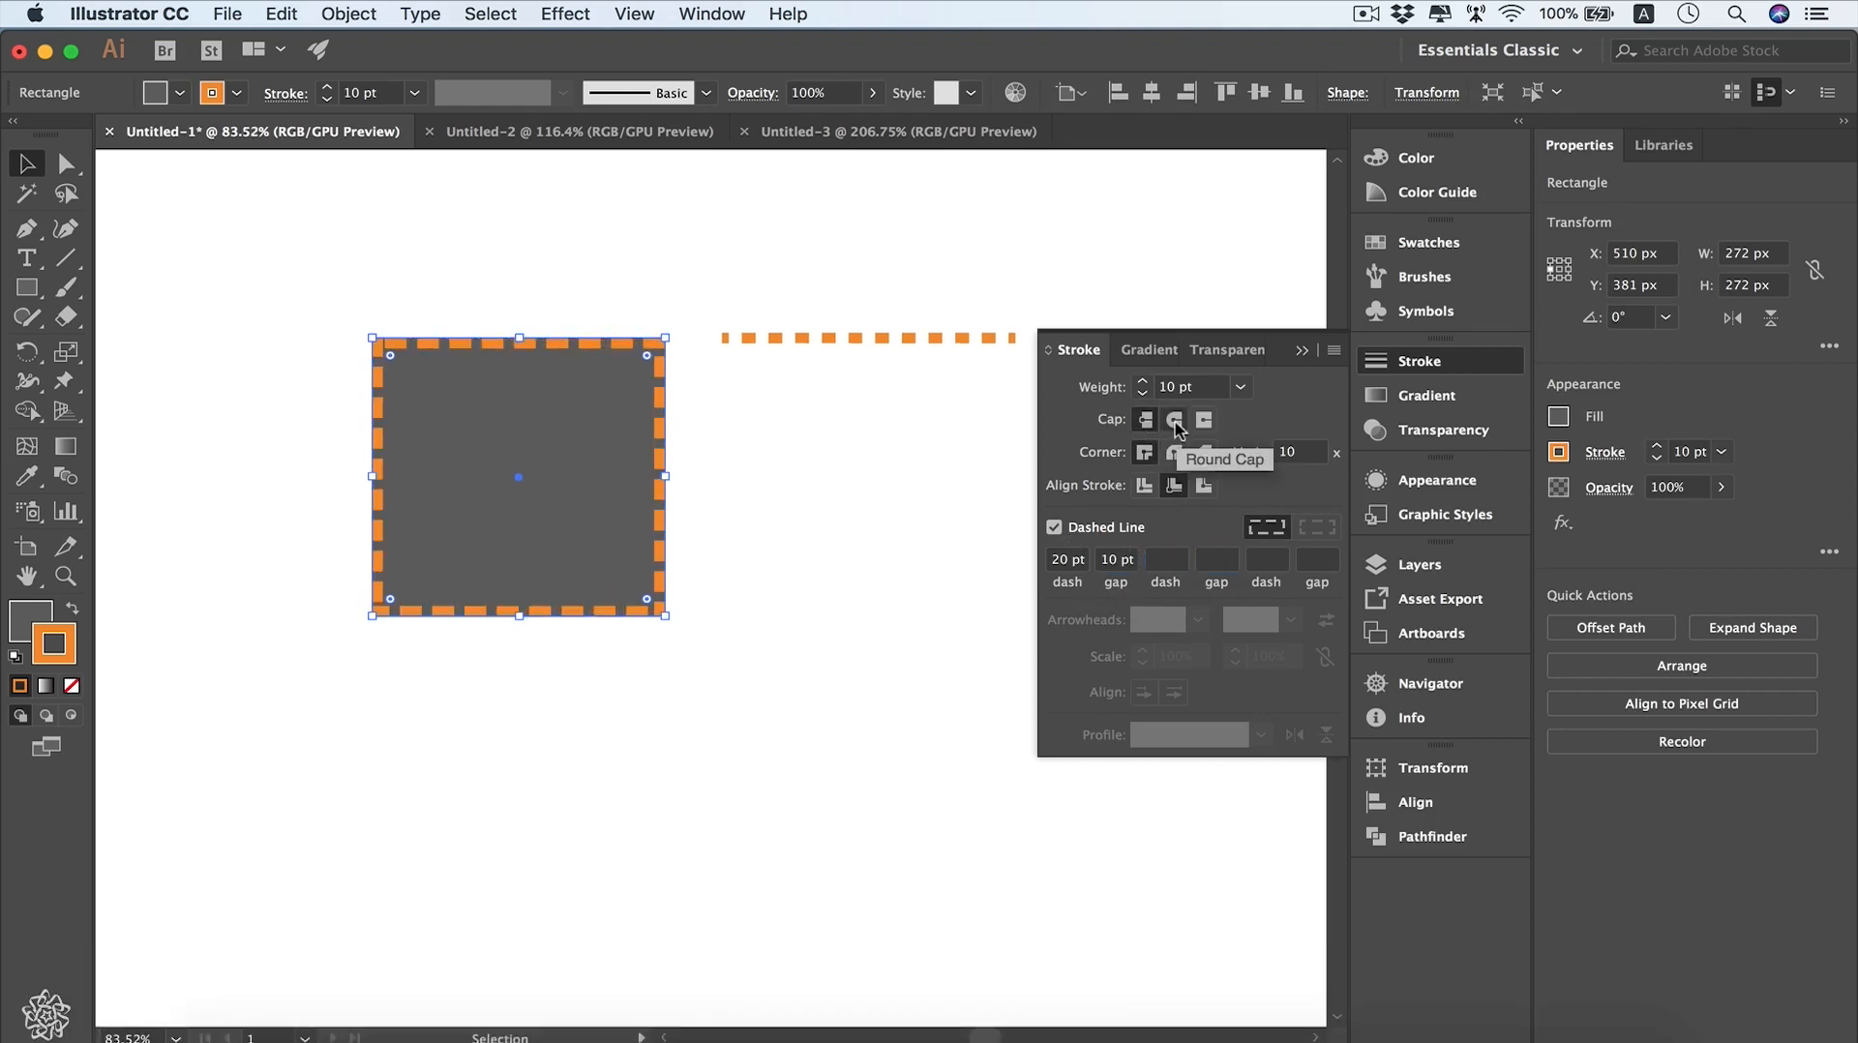
- Apply round caps to the square's dashes and set the first gap to 15 pt
left_click(1175, 423)
double_click(1116, 565)
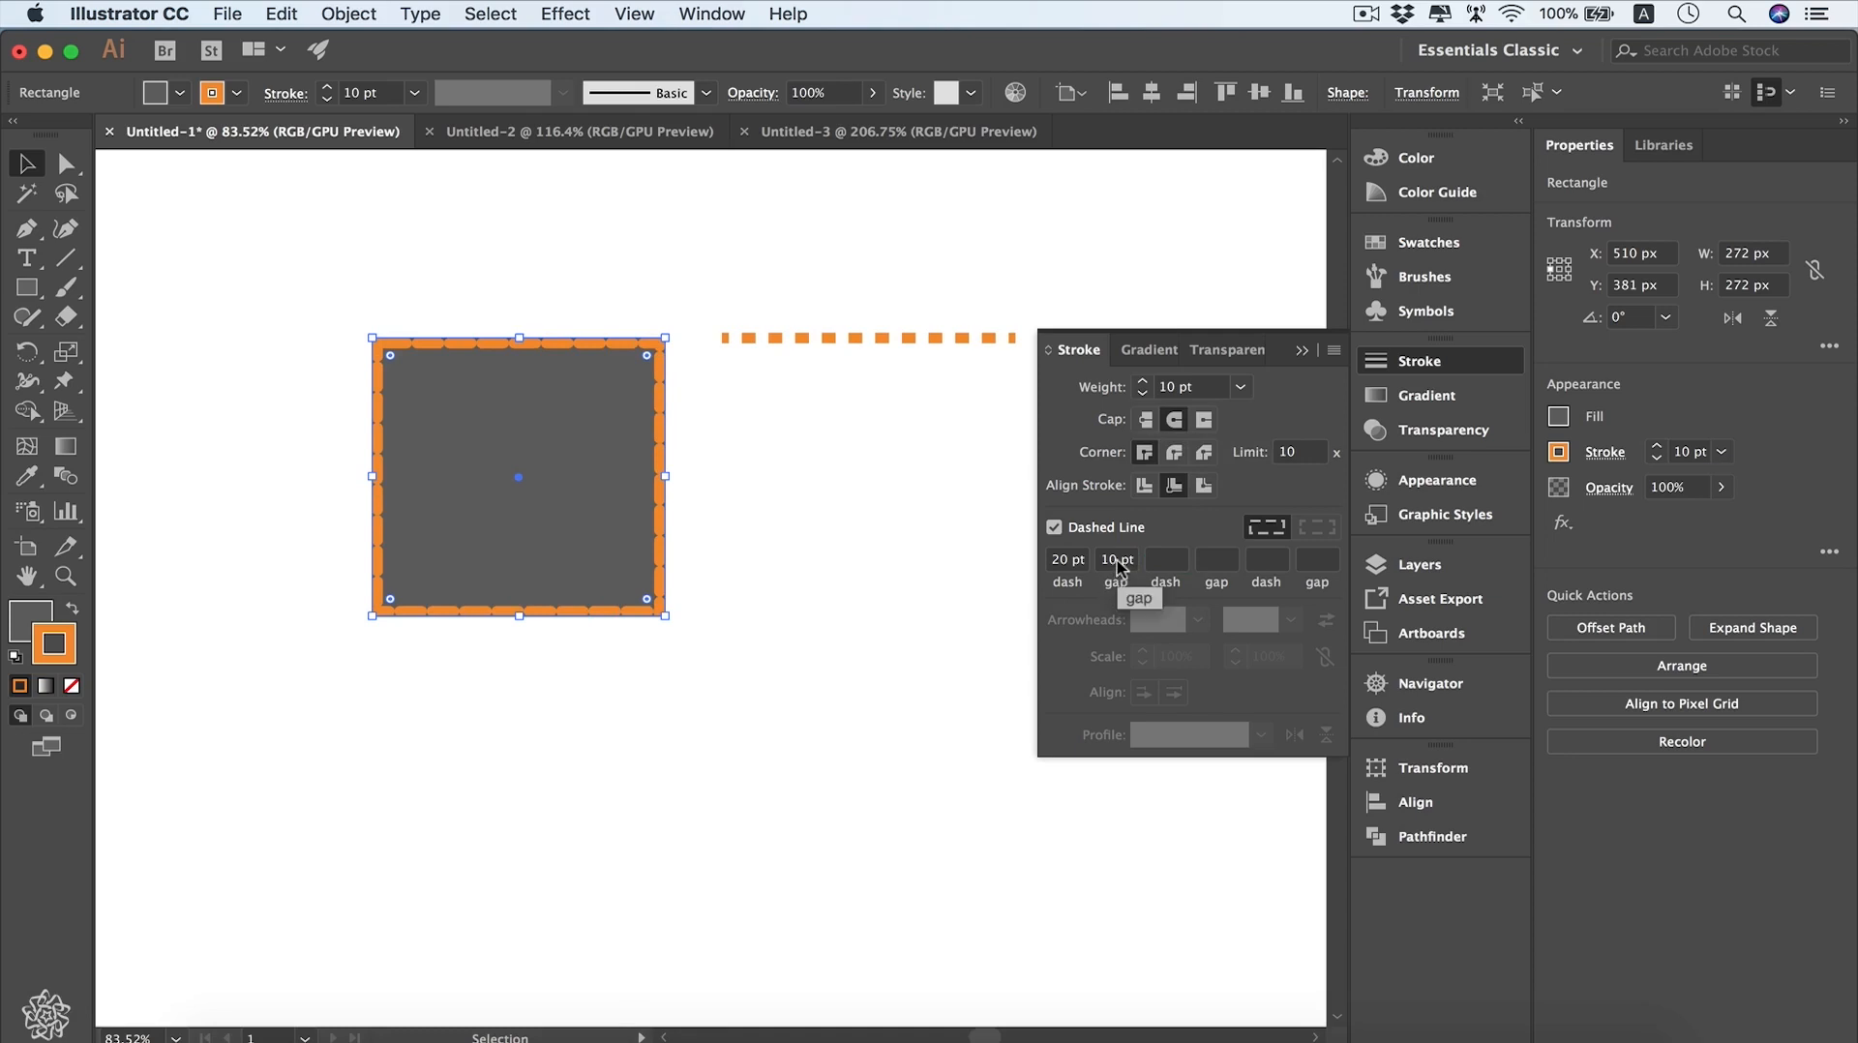
type("15")
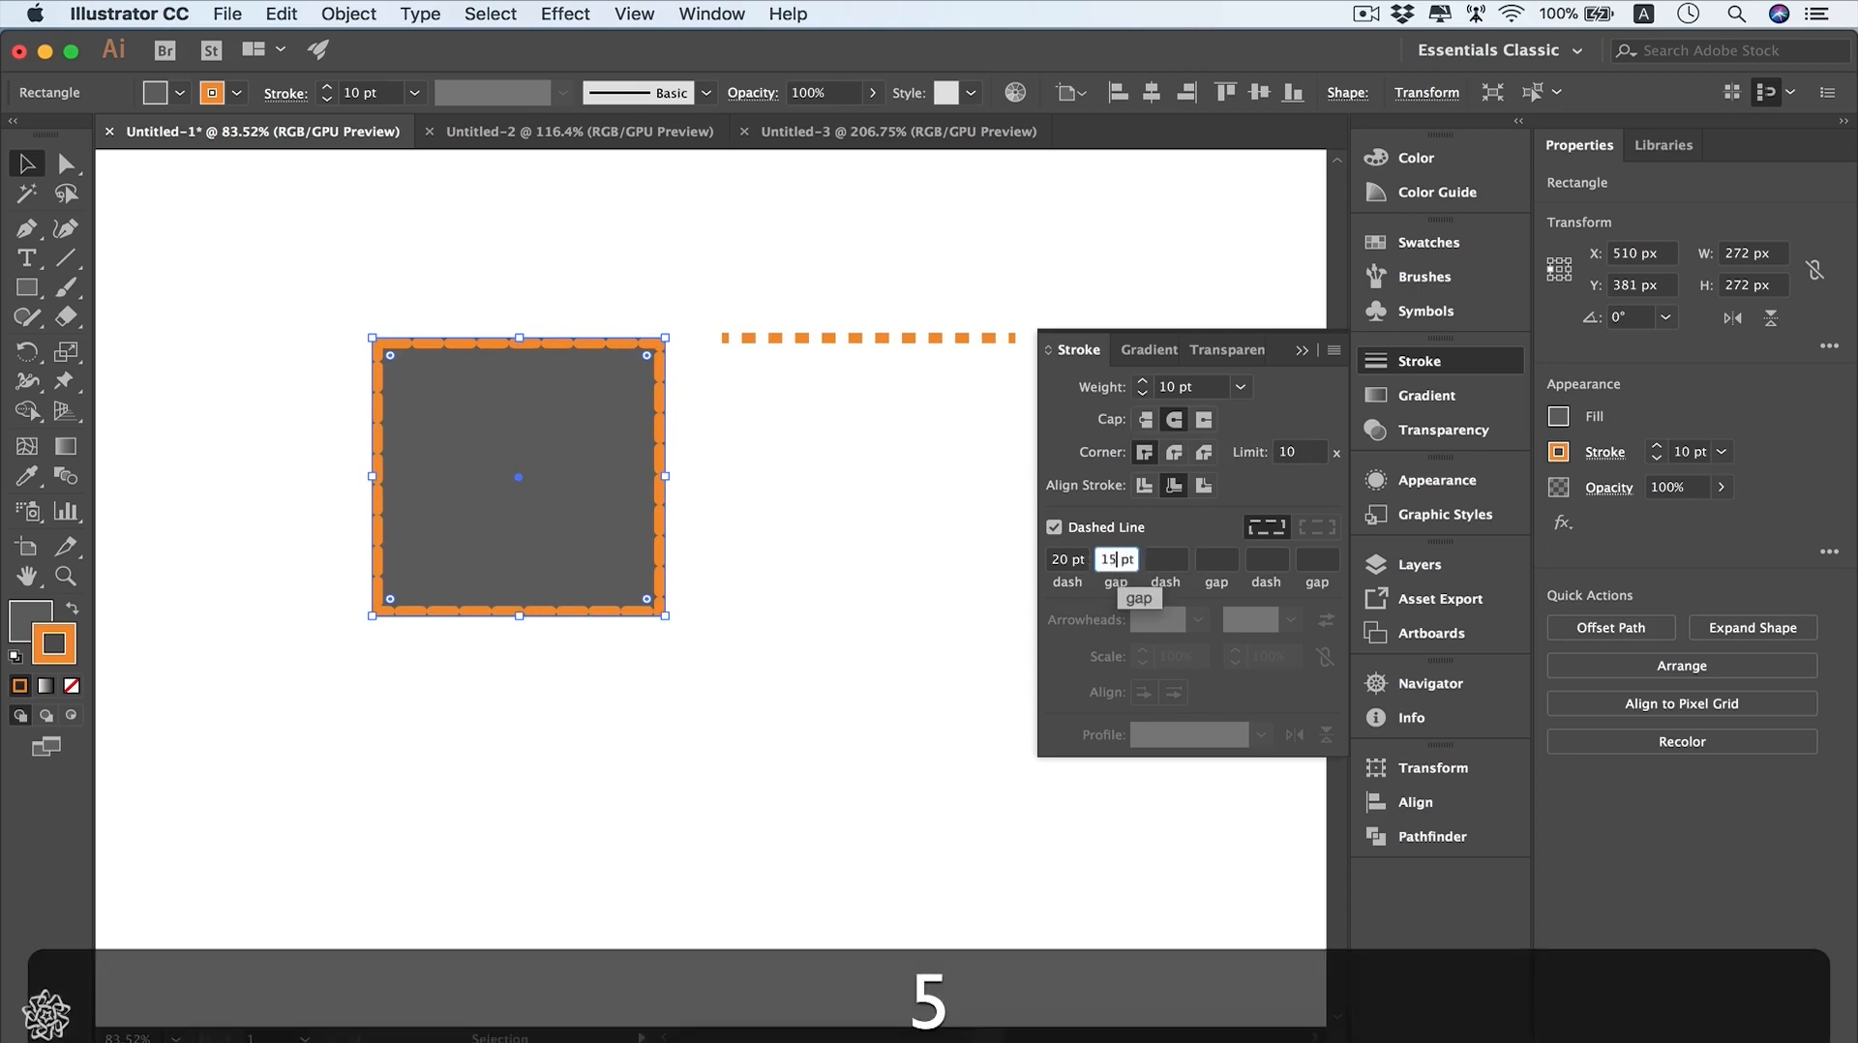
key("Return")
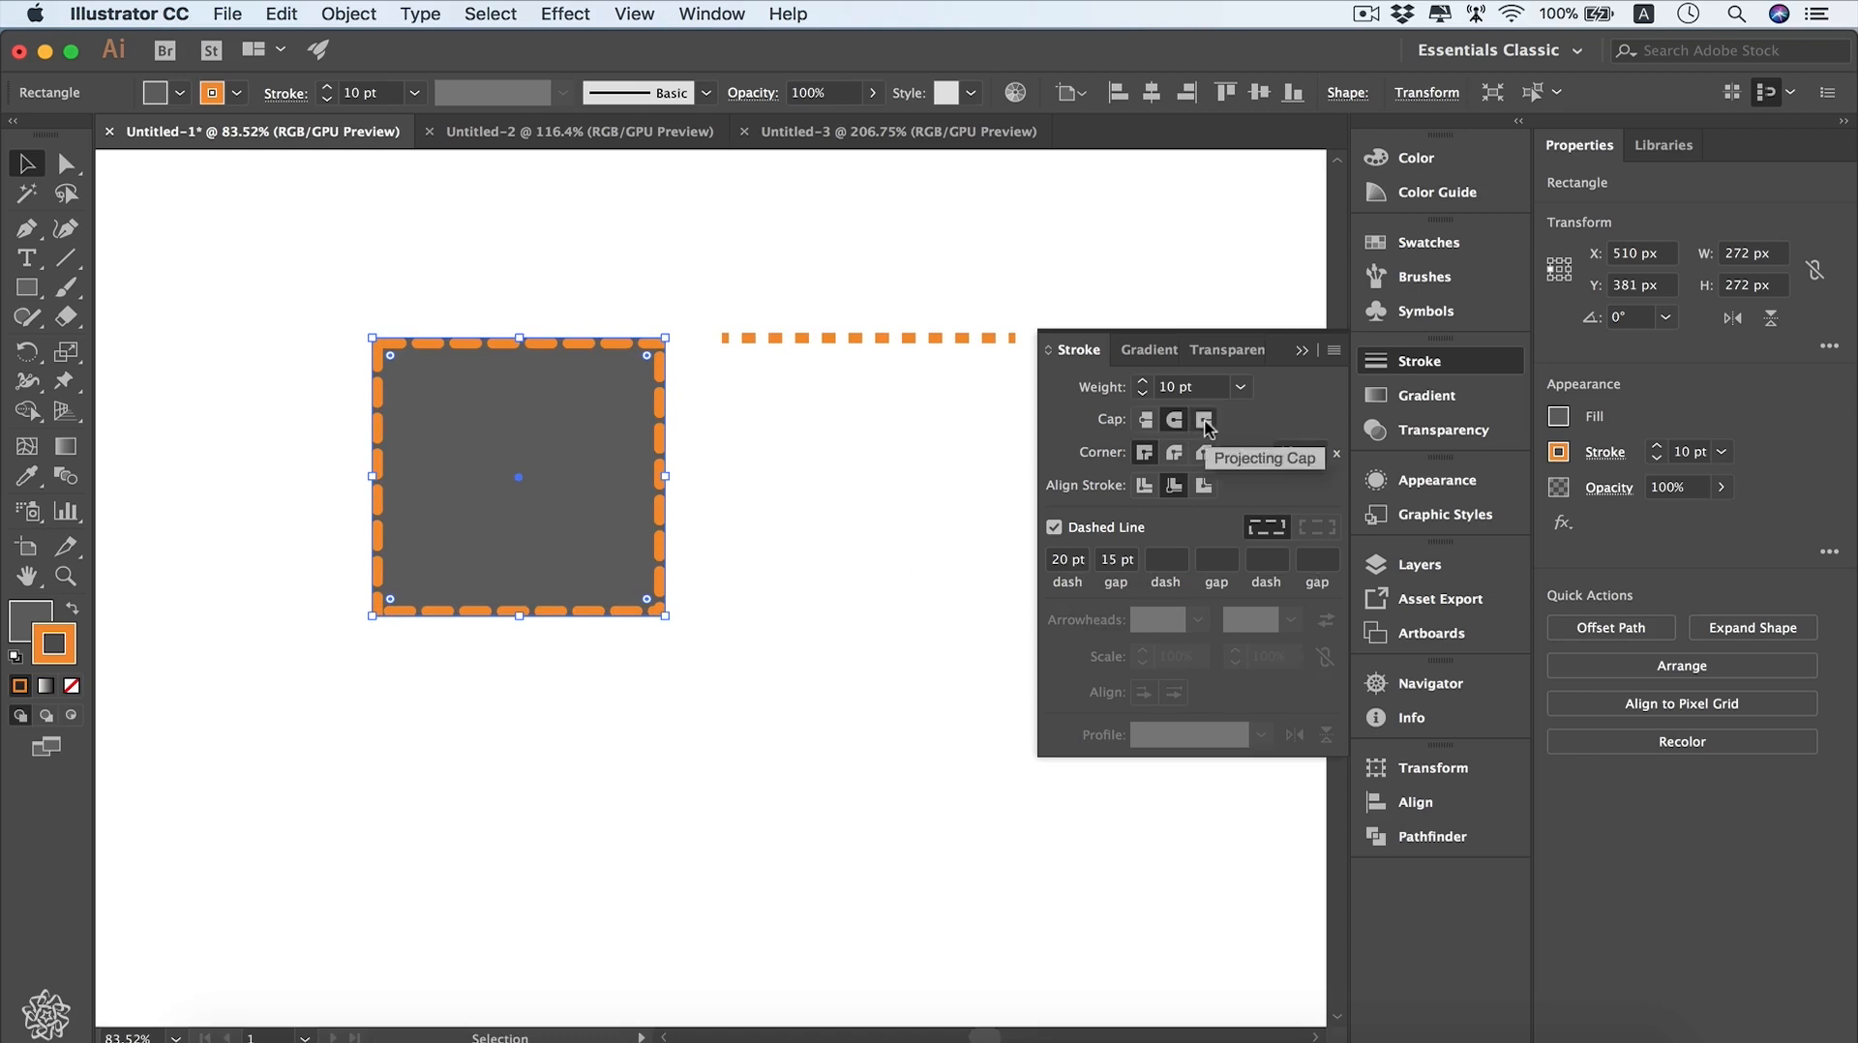
- Try projecting caps on the square's dashed stroke and switch it to butt caps
left_click(1204, 421)
left_click(1146, 421)
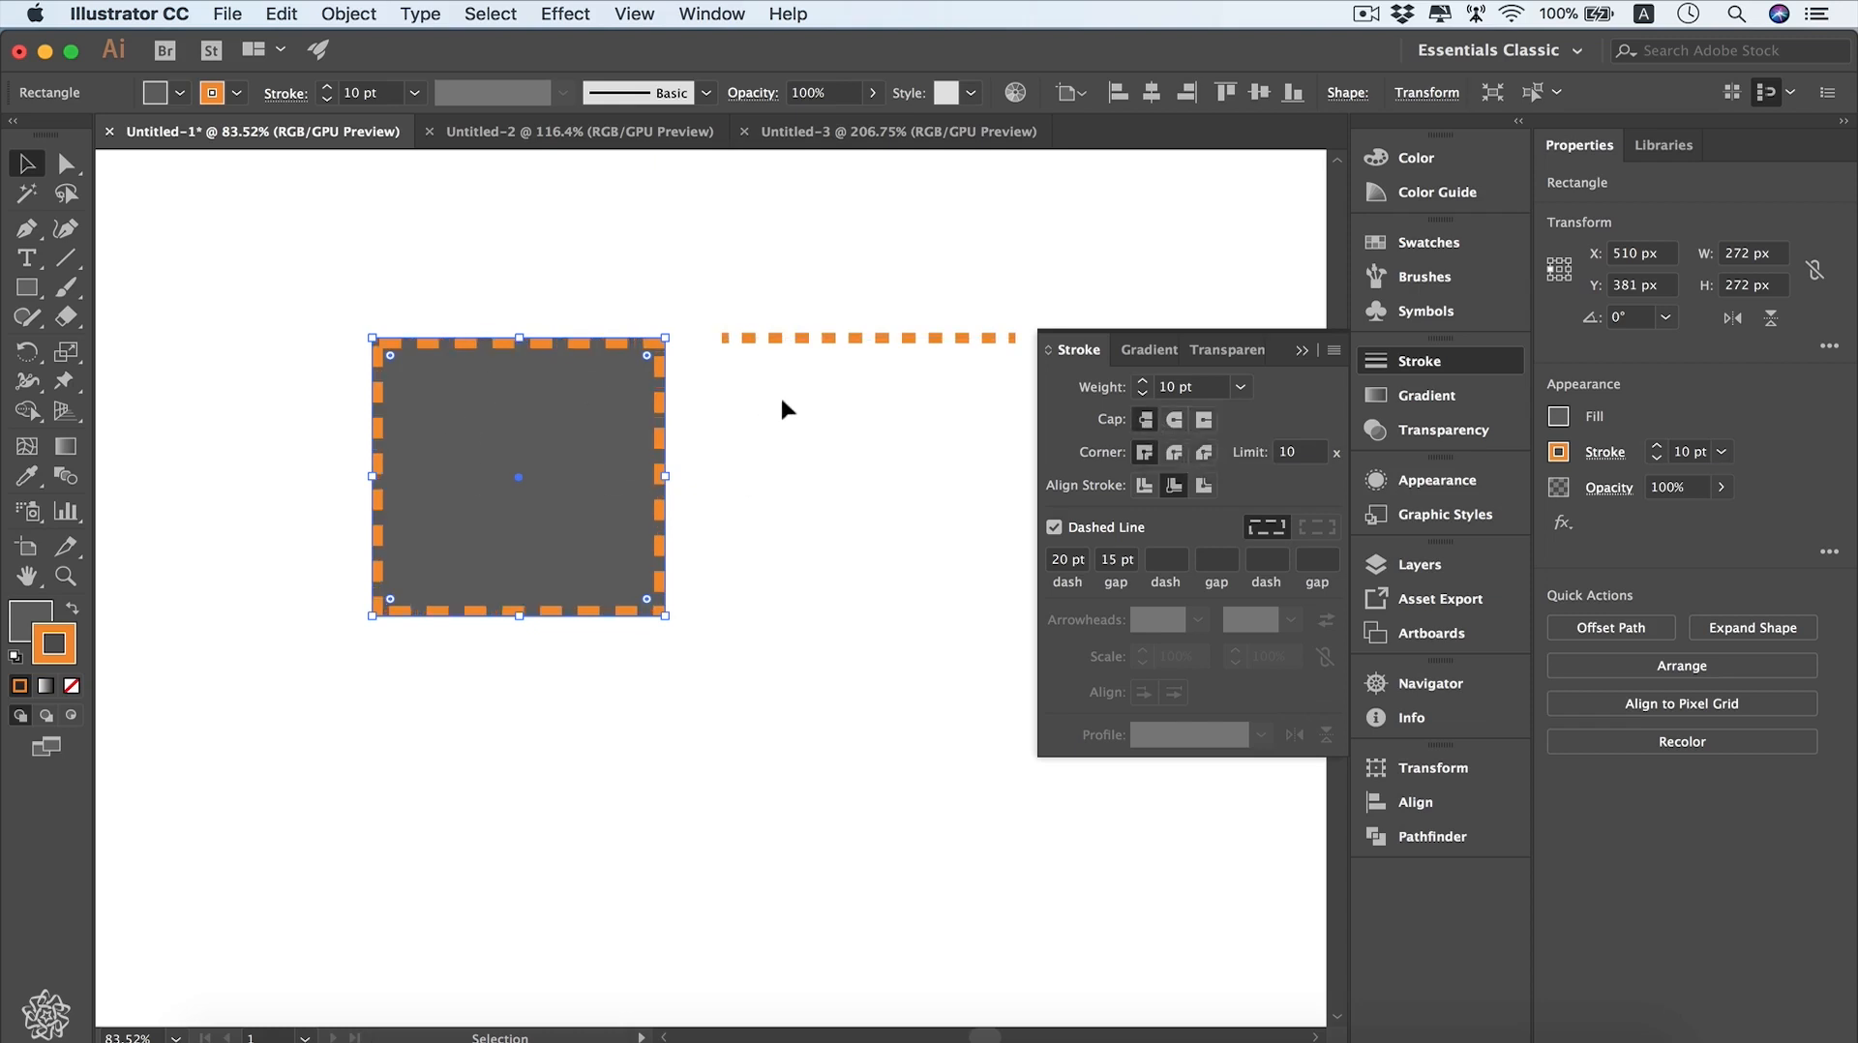
- Apply projecting caps to the dashed line beside the square
left_click_drag(787, 279, 902, 402)
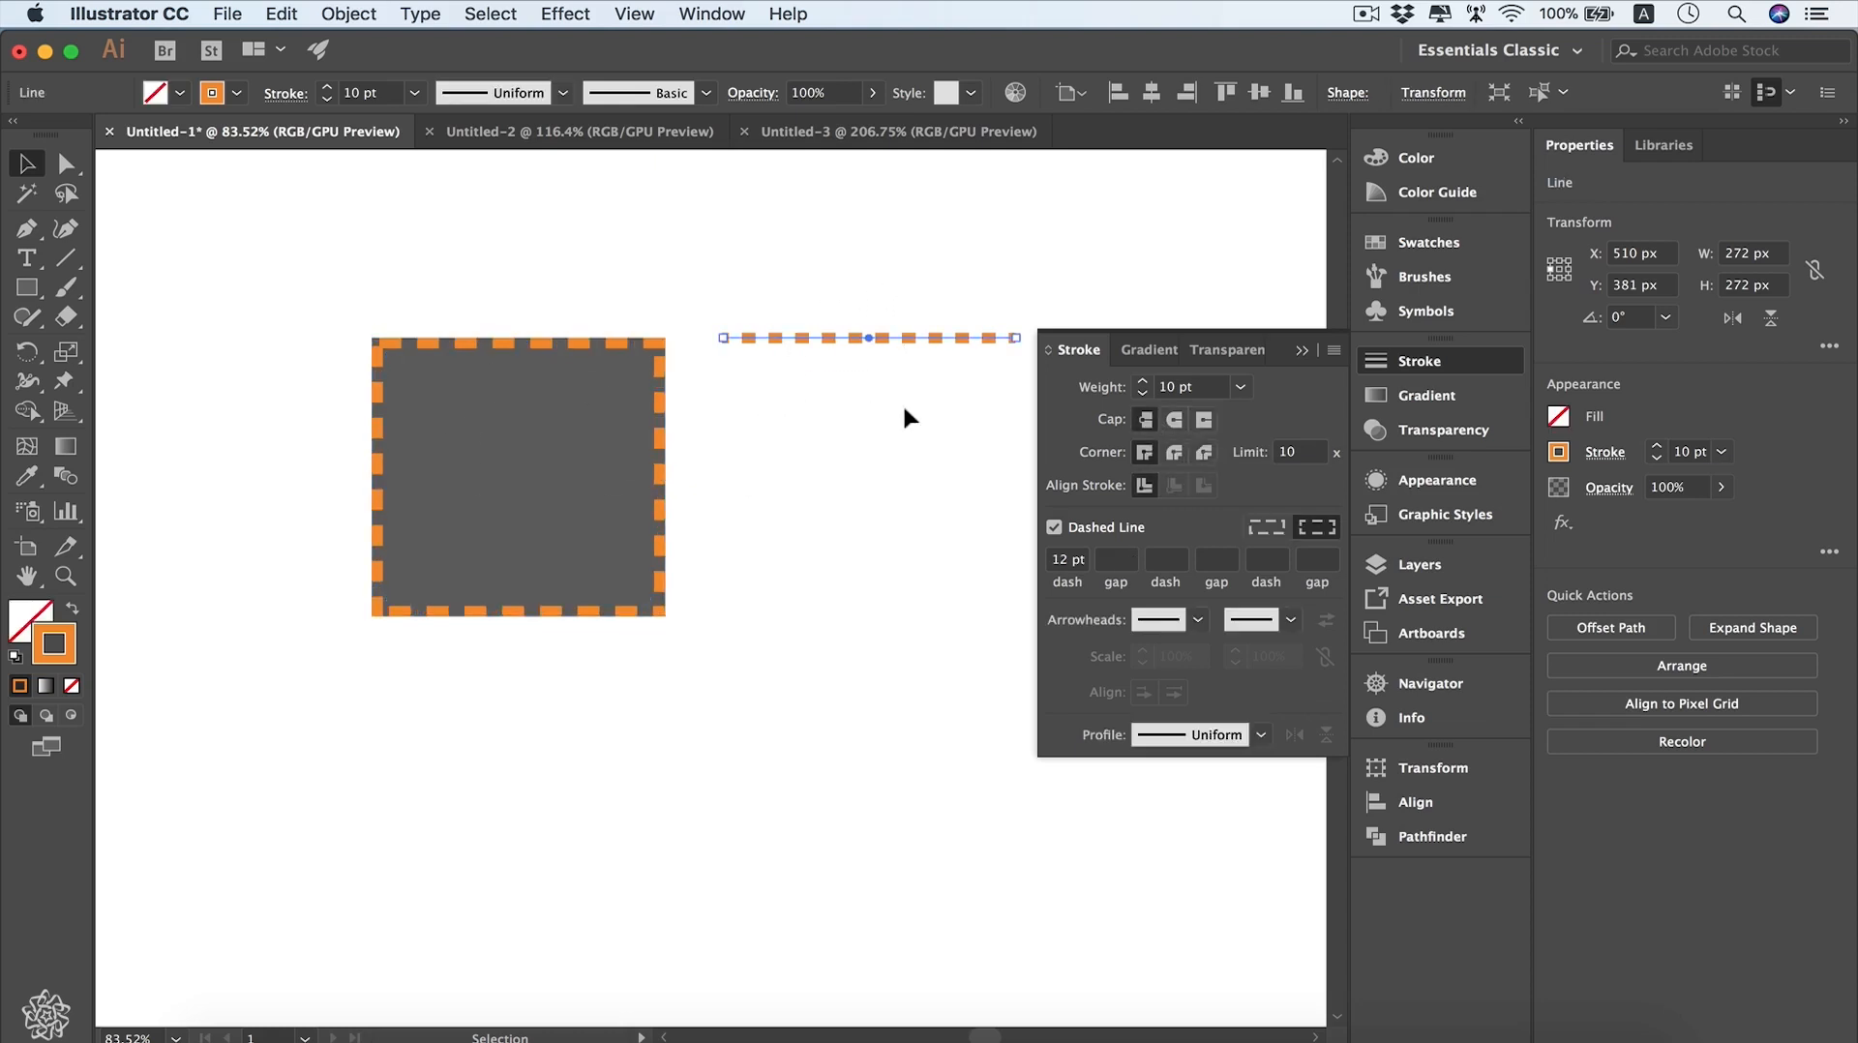
left_click(1208, 422)
scroll(844, 526, "right", 2)
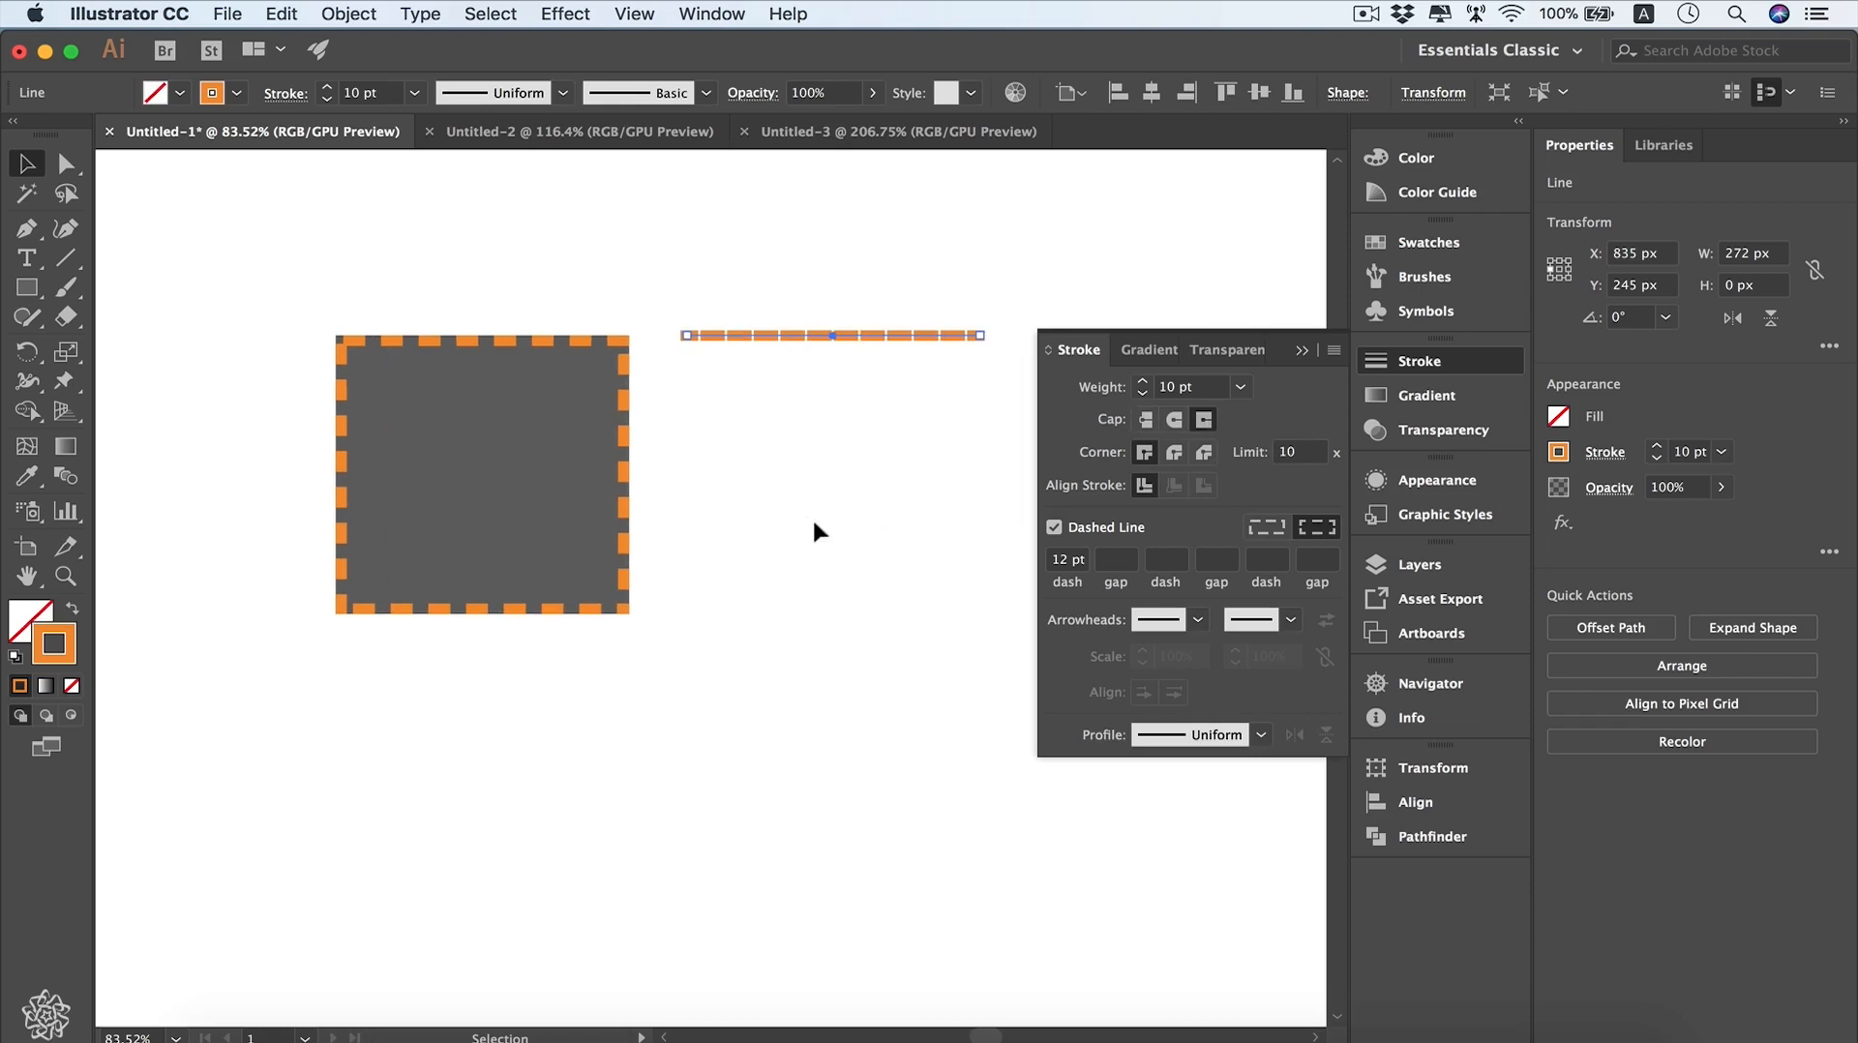
- Add a swept-back pointed arrowhead to the line's start and the round Arrow 21 to its end
left_click(593, 463)
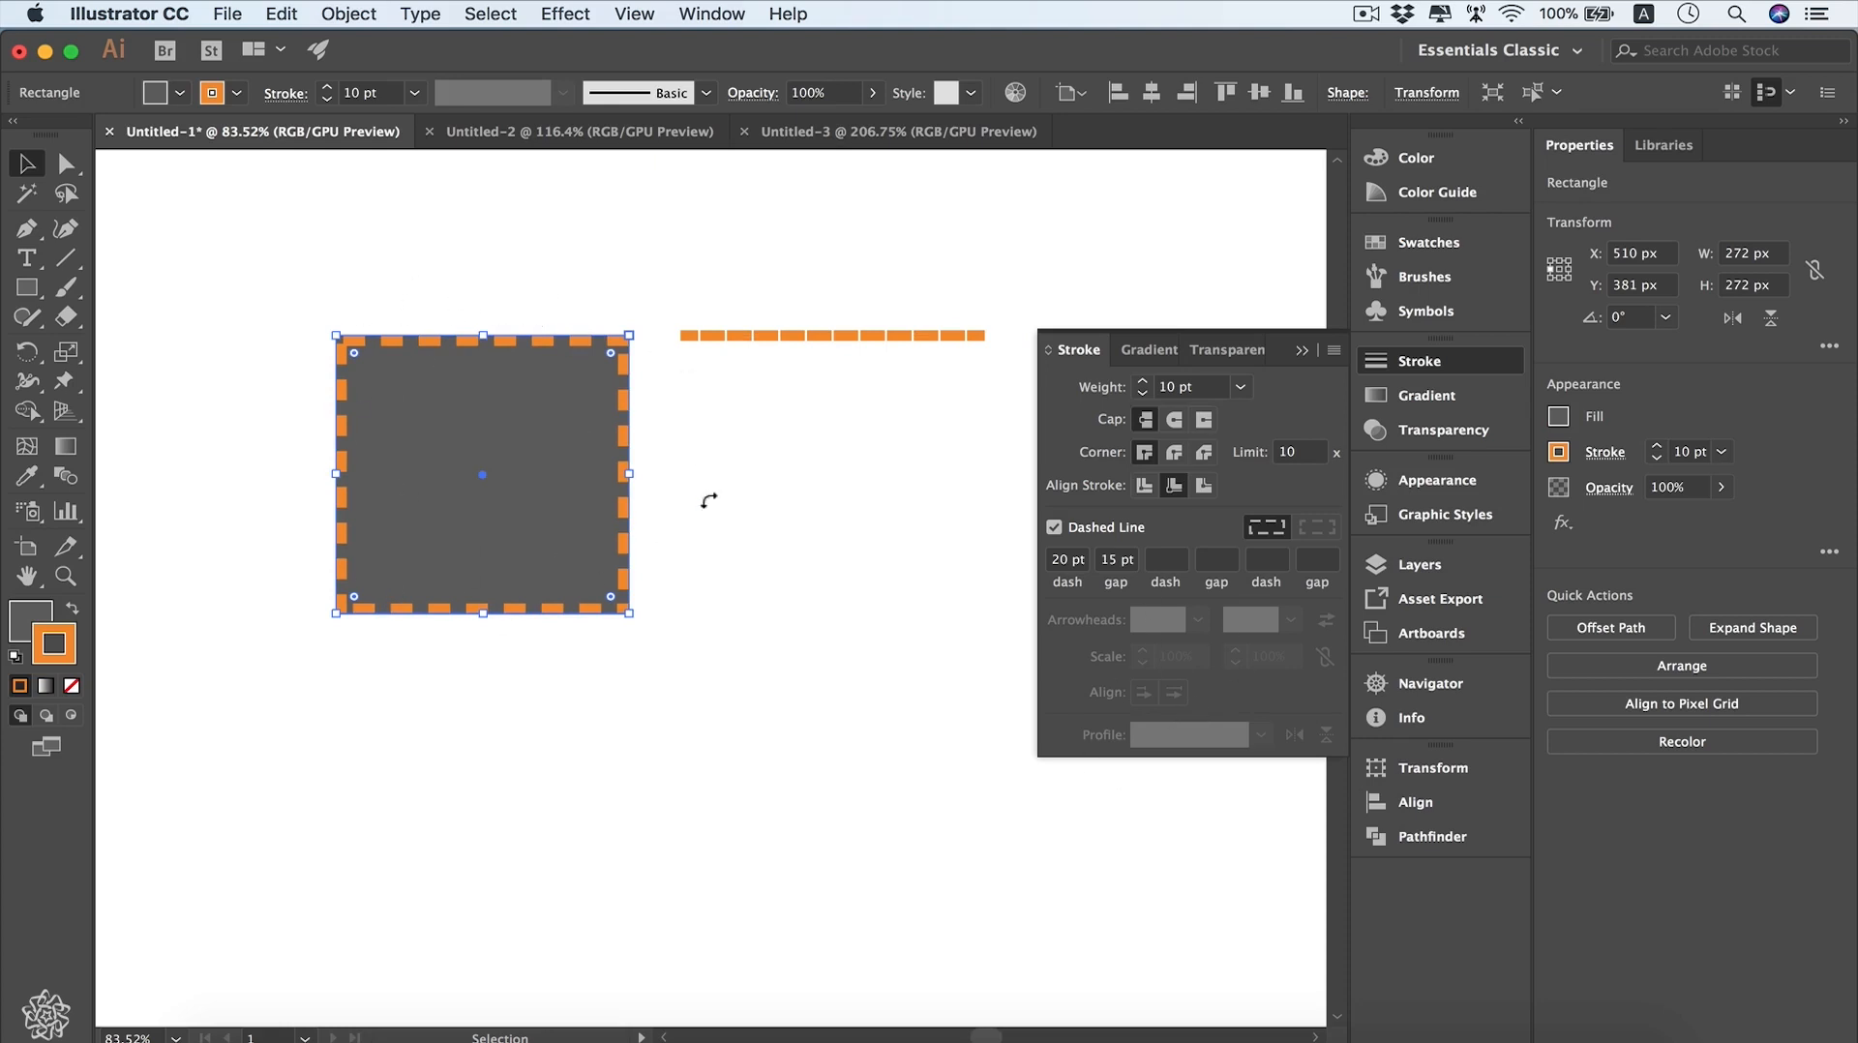
left_click(795, 335)
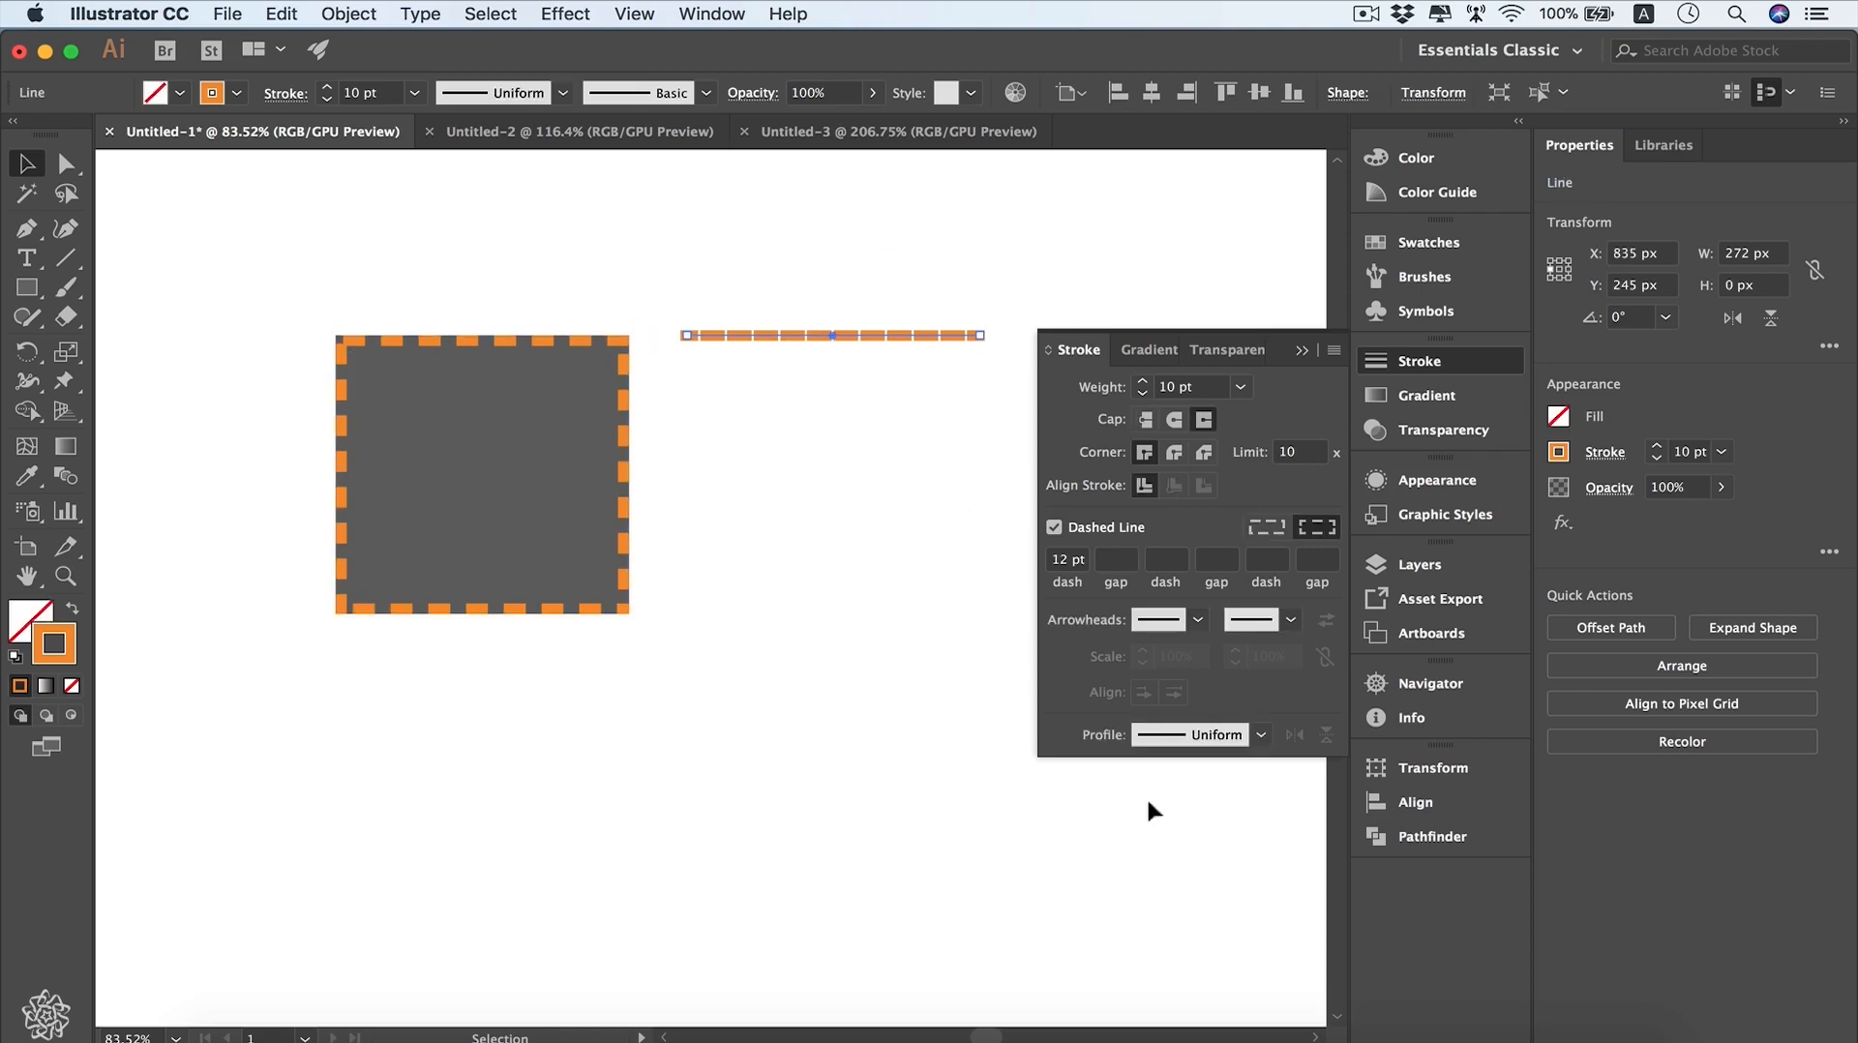
left_click(1200, 624)
left_click(1027, 820)
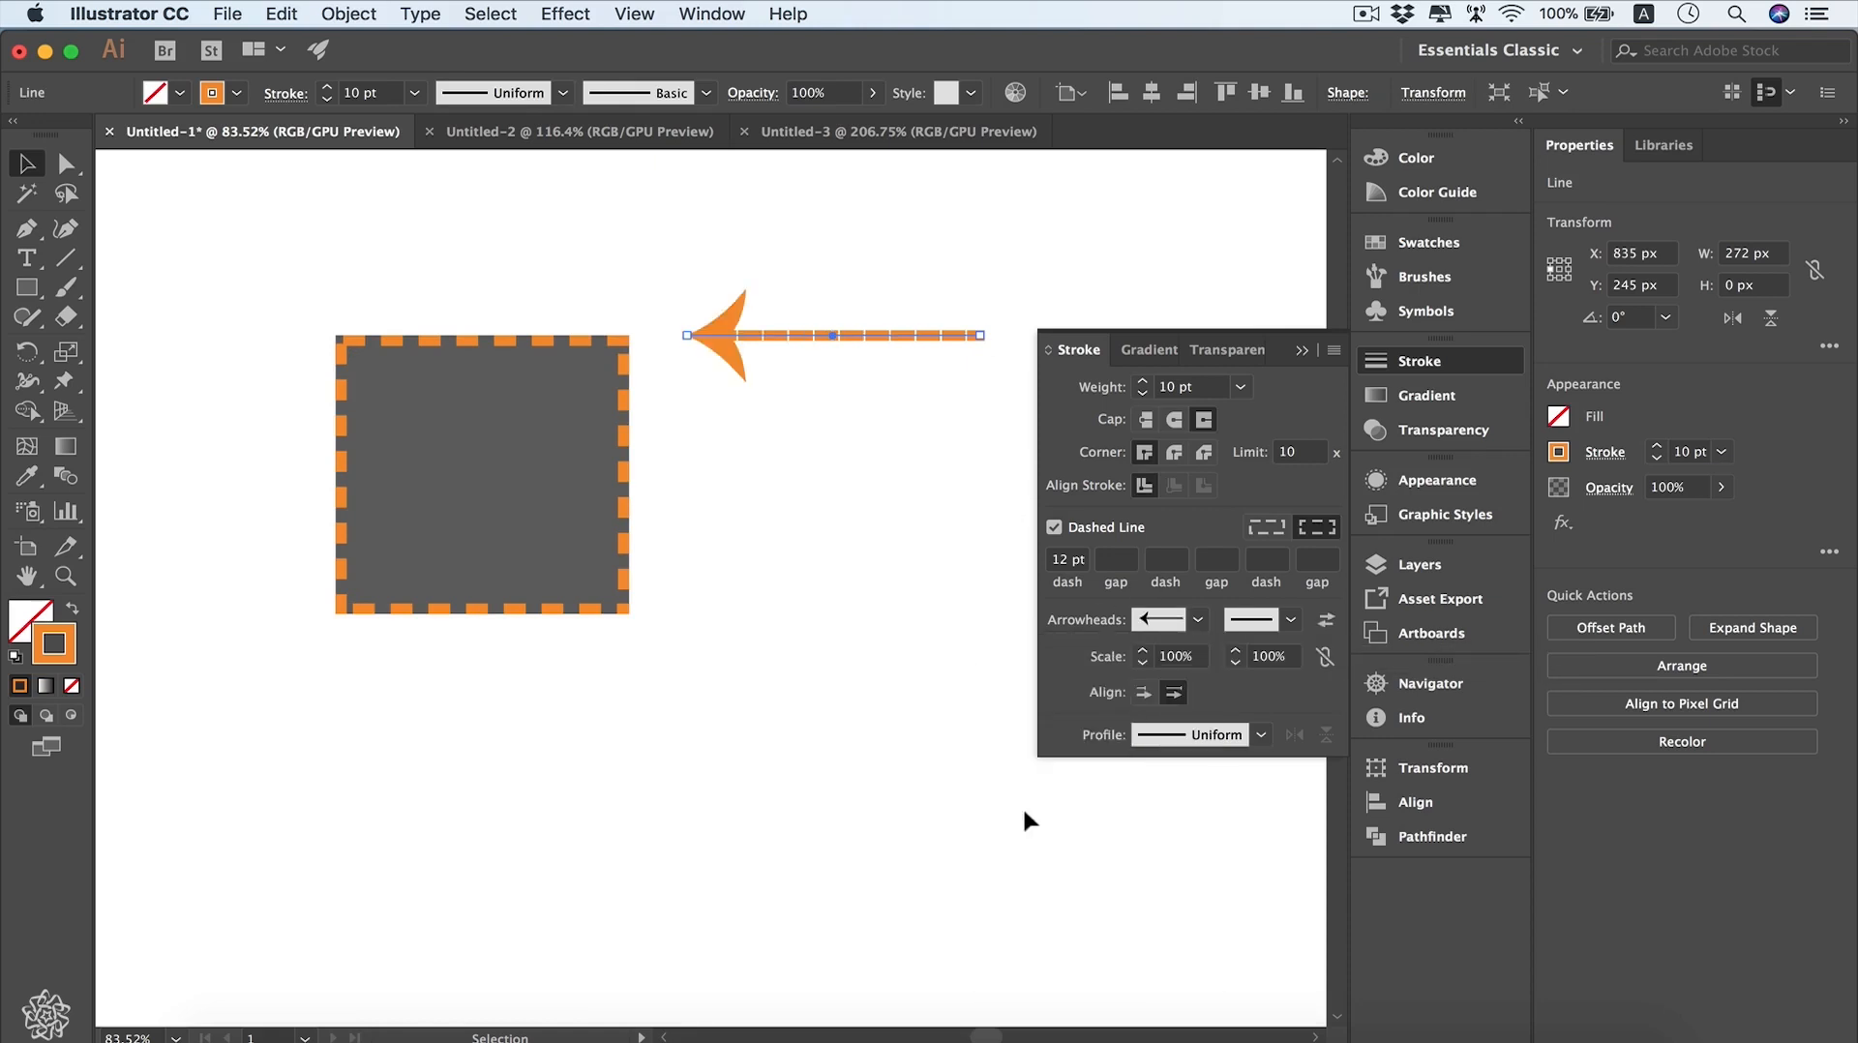
left_click(1292, 621)
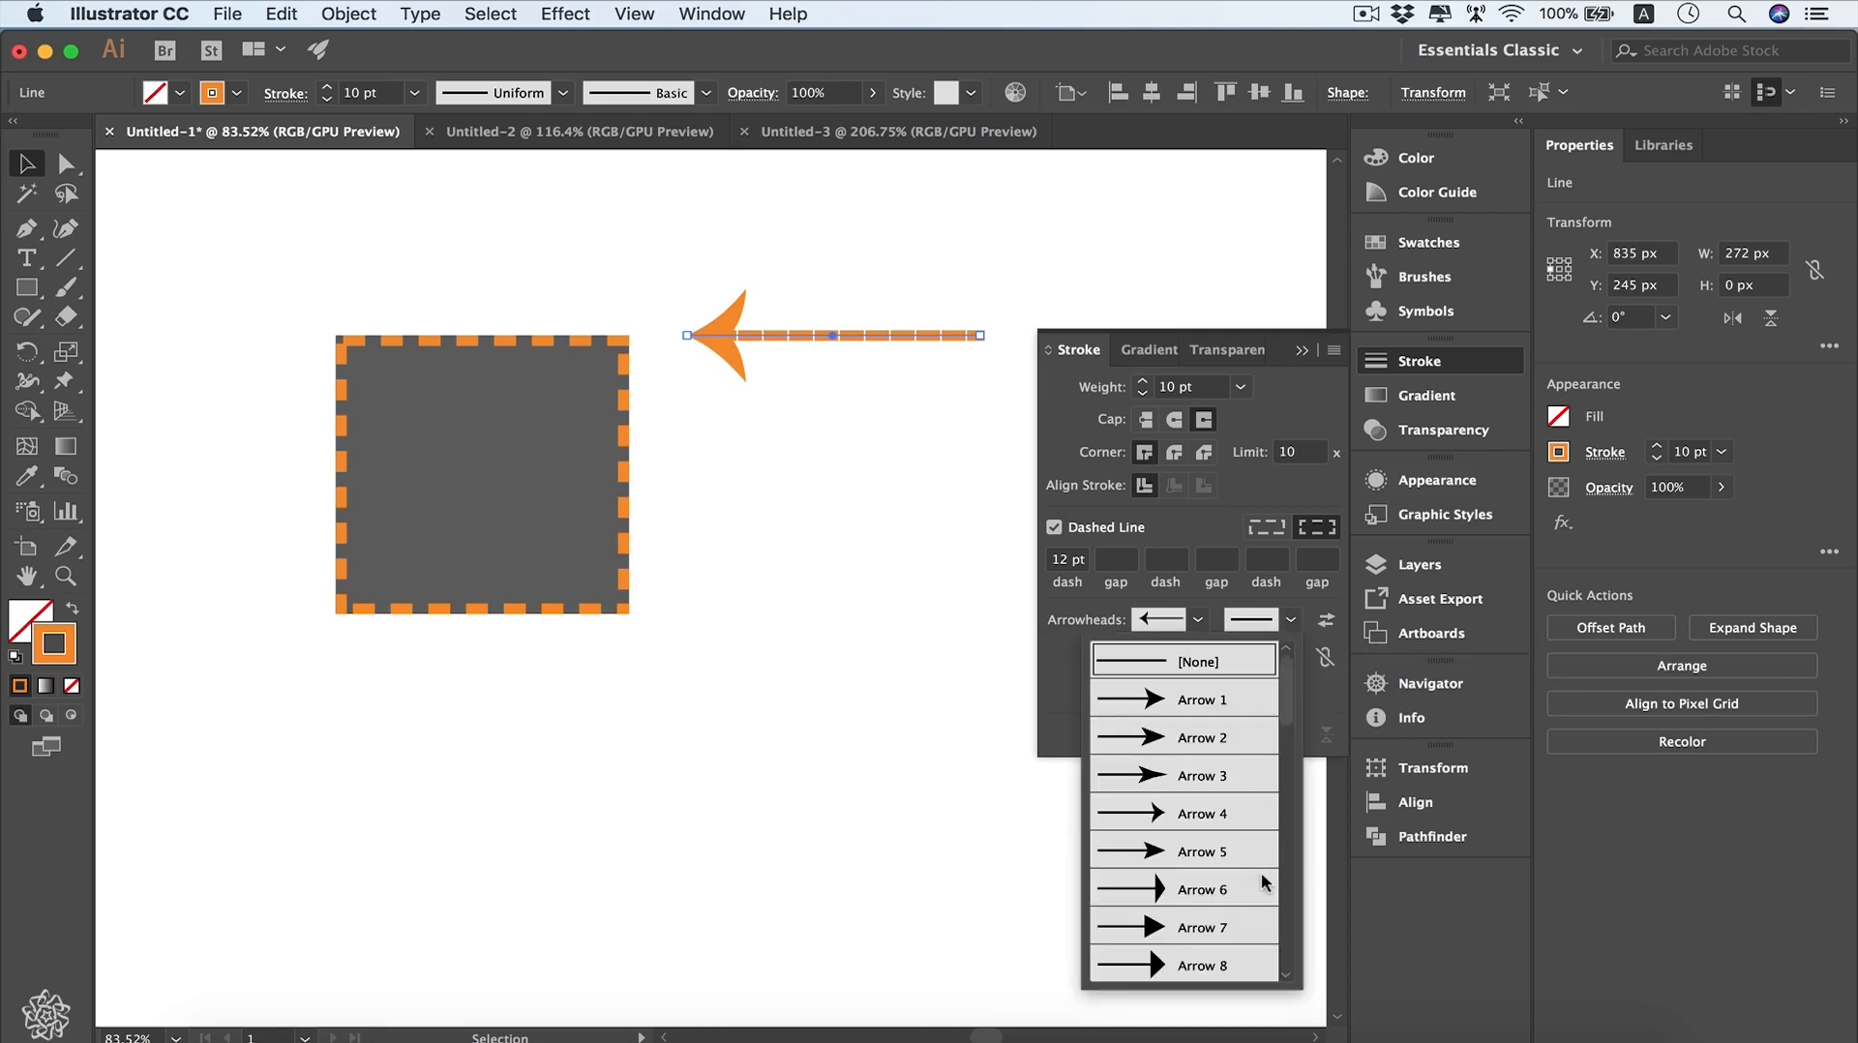
scroll(1262, 876, "down", 5)
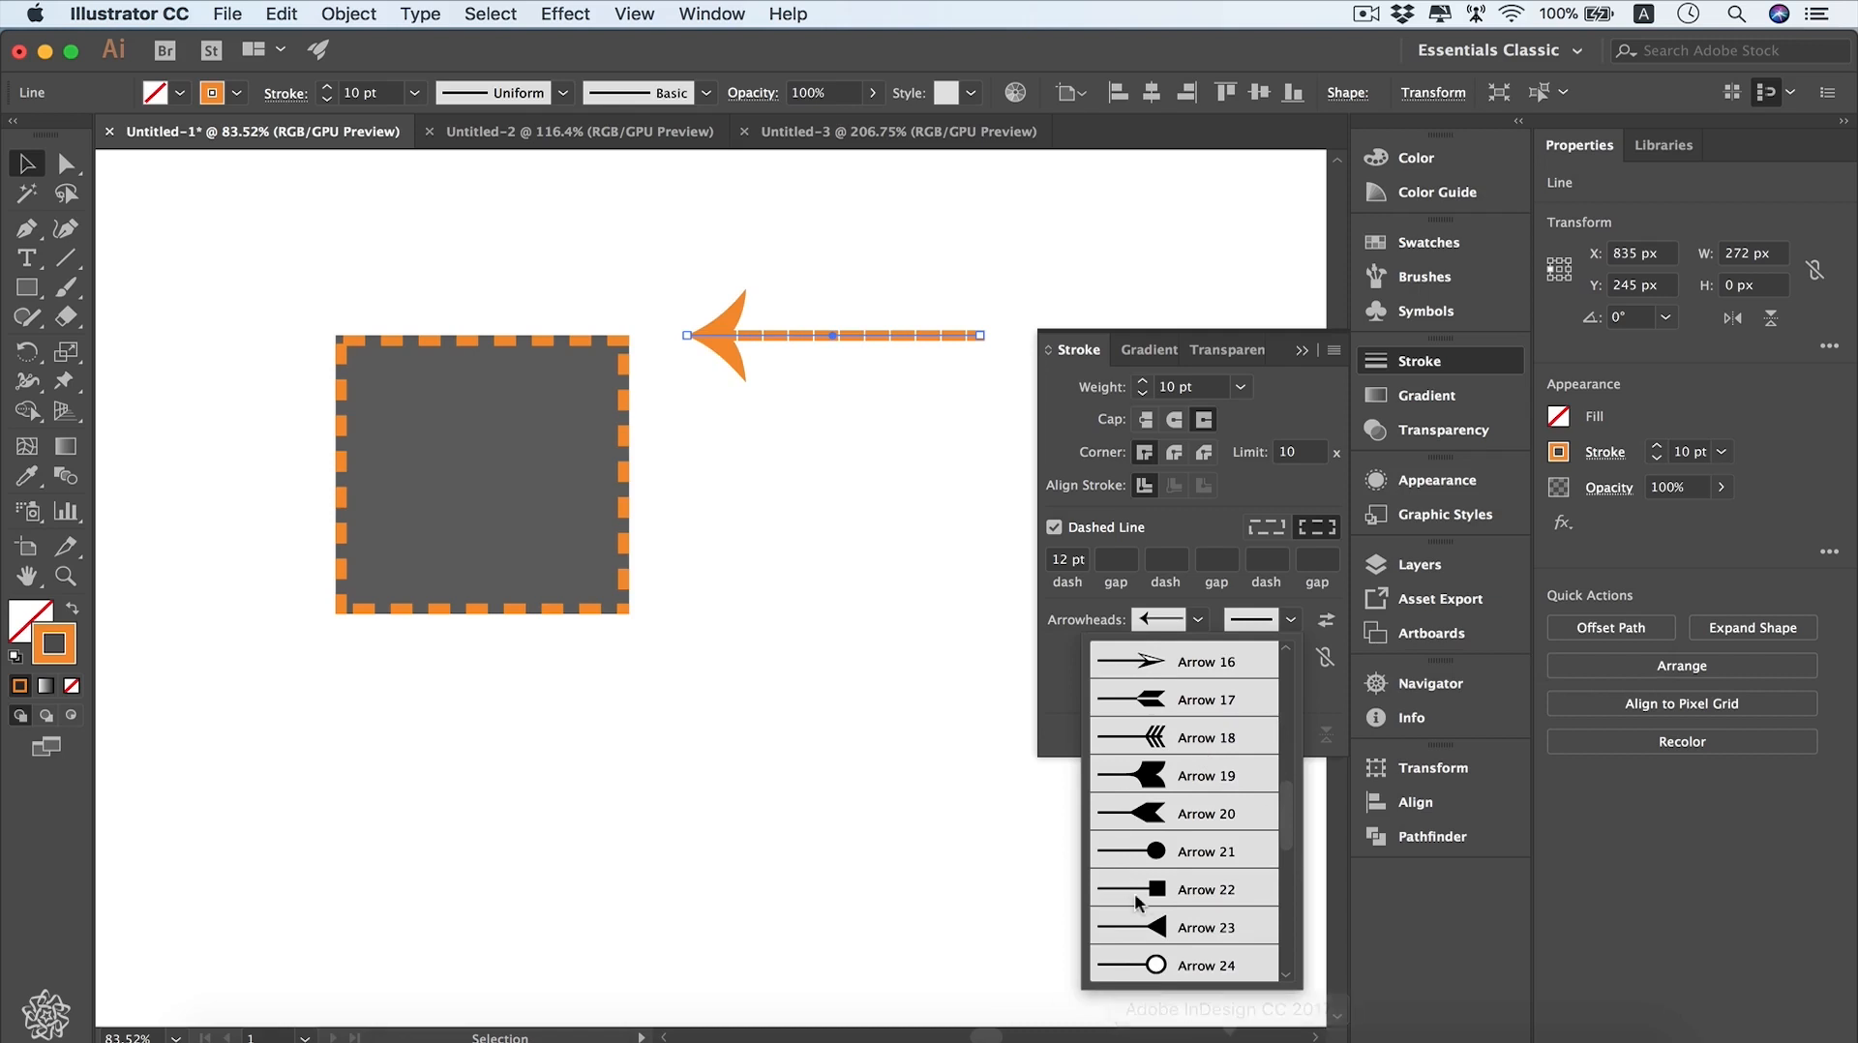
left_click(1157, 853)
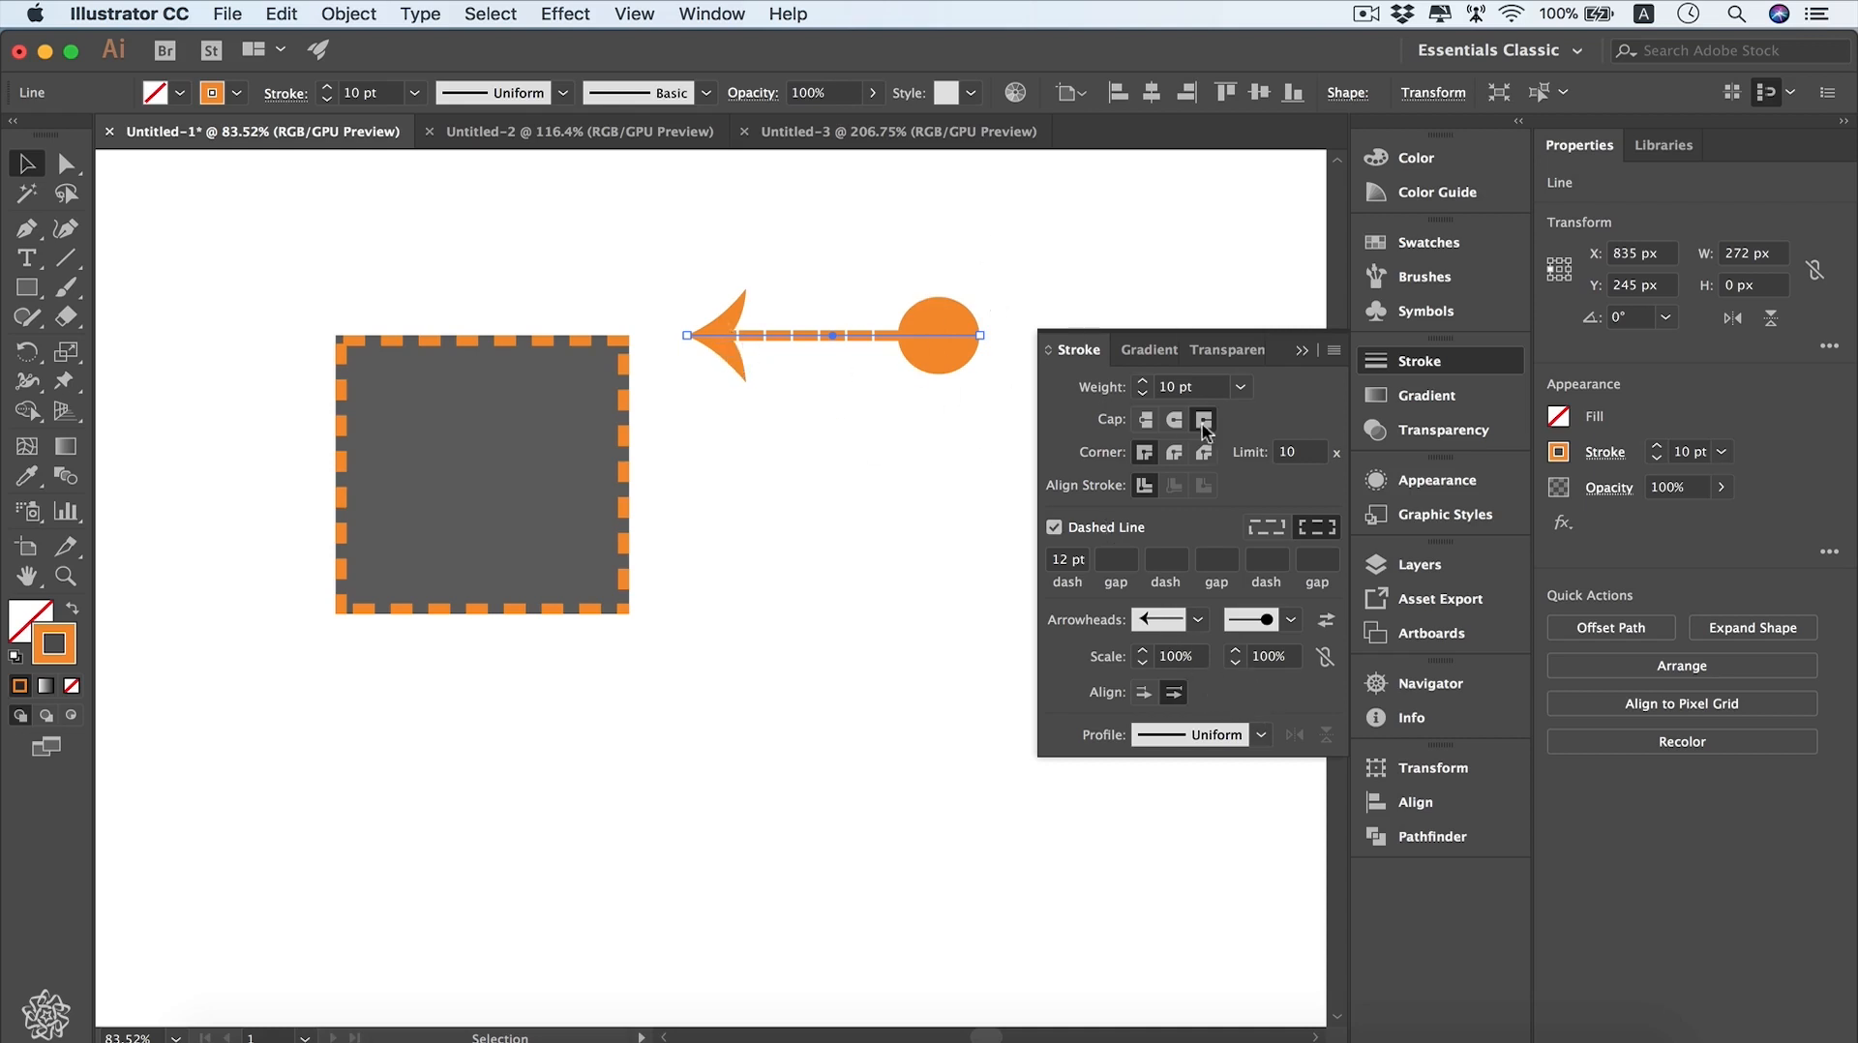
- Try reducing the line's stroke weight to 5 pt, and set it back to 10 pt
left_click(1145, 394)
left_click(1145, 393)
left_click(1145, 393)
left_click(1145, 394)
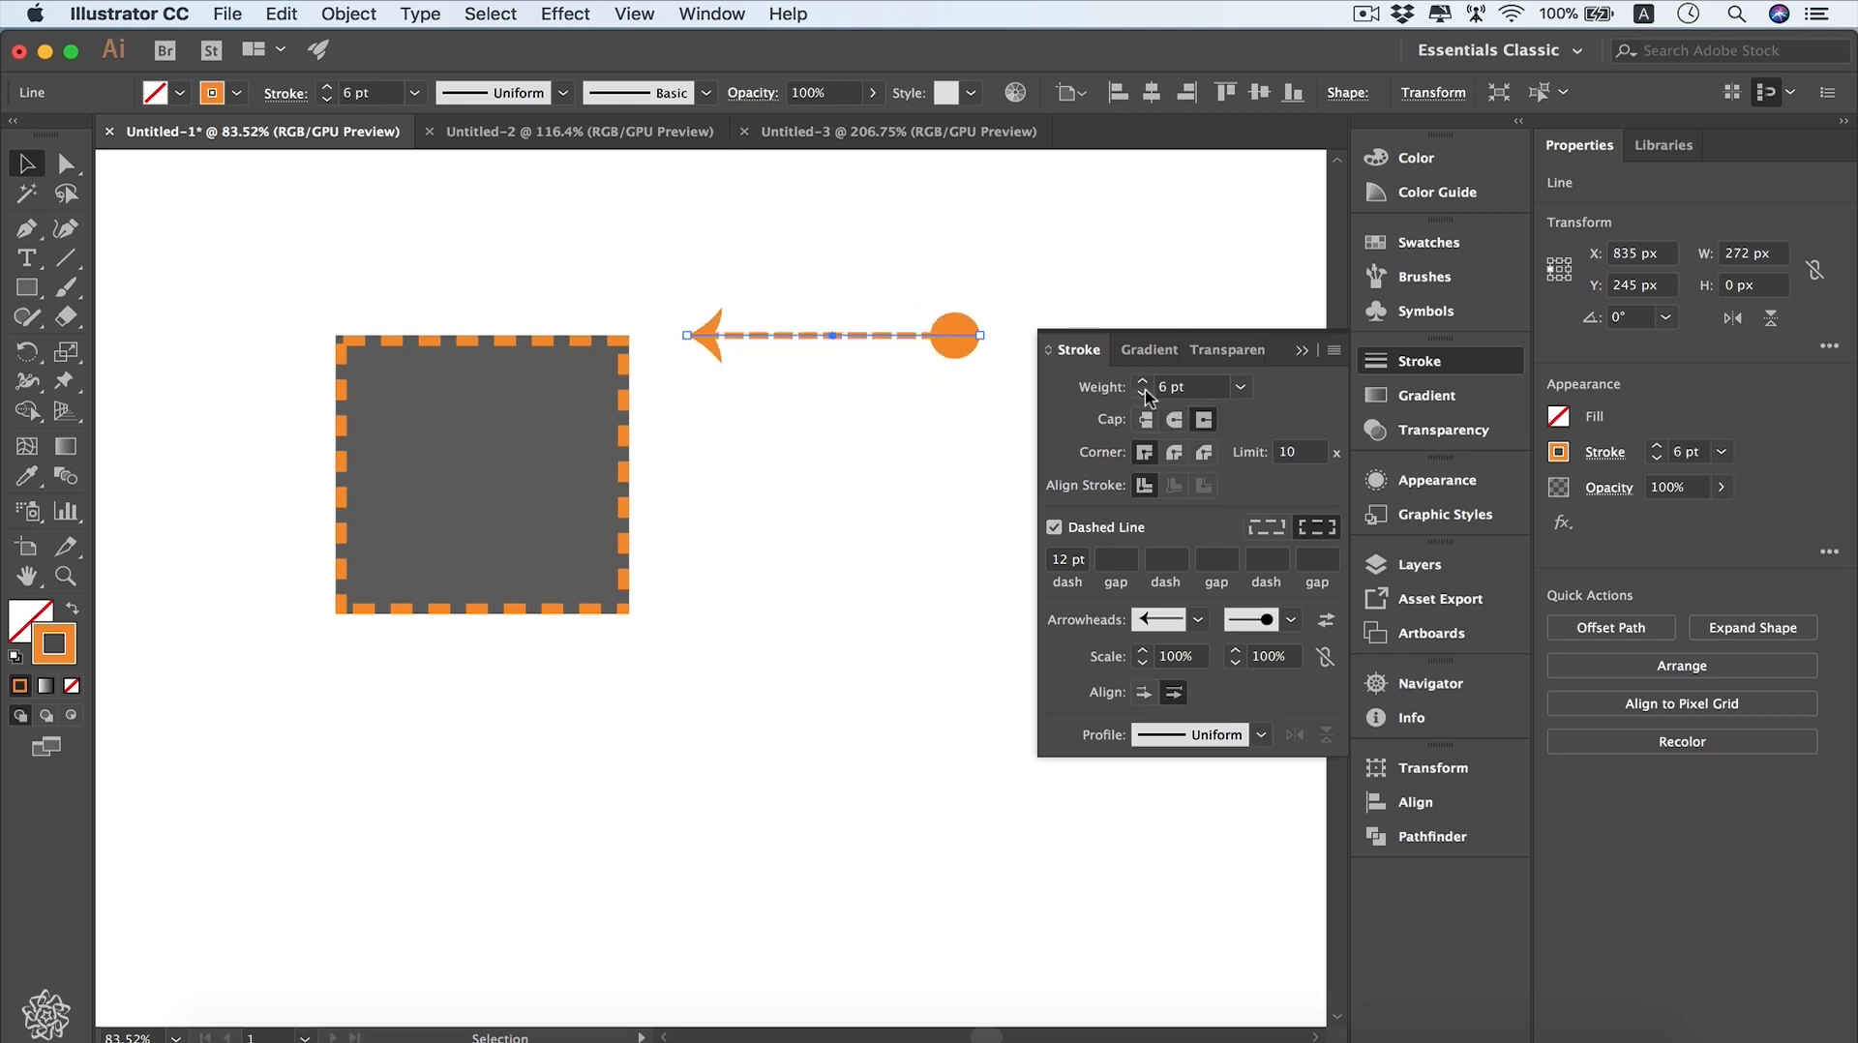
left_click(1144, 394)
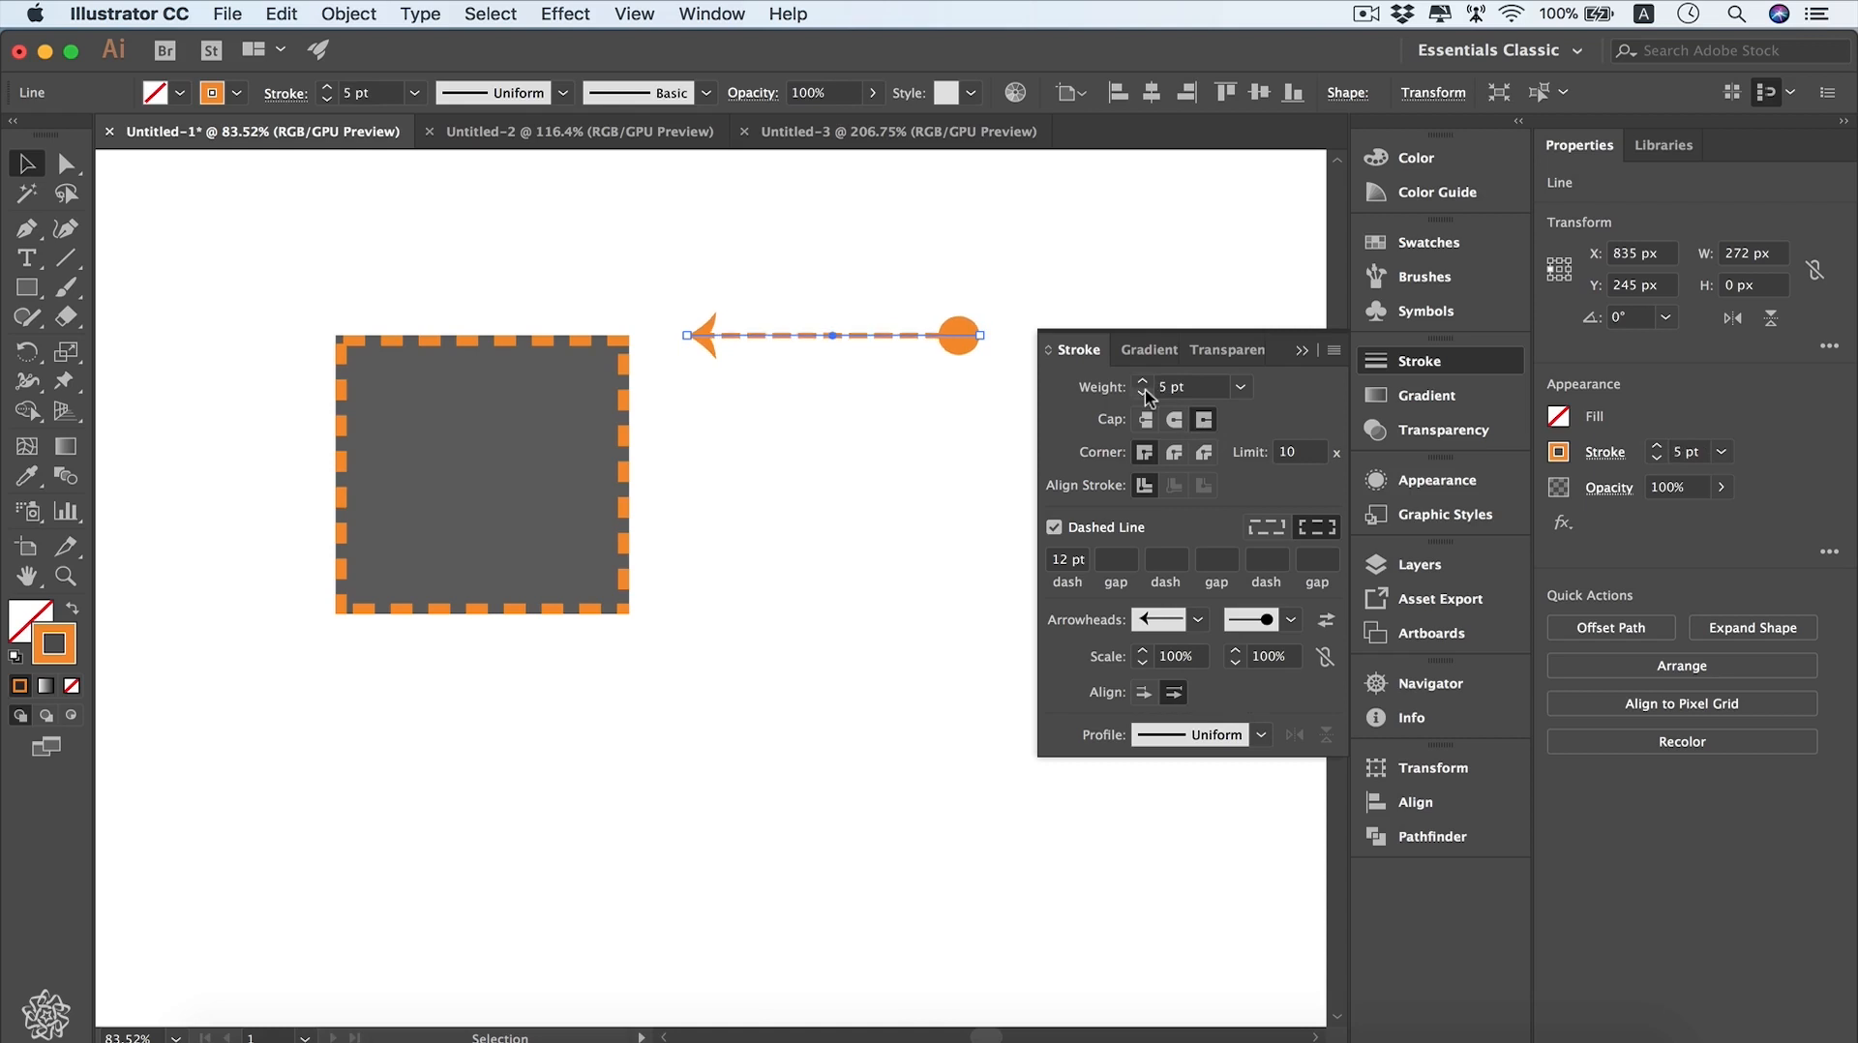
left_click(1193, 385)
left_click_drag(1193, 385, 1120, 376)
type("10")
key("Return")
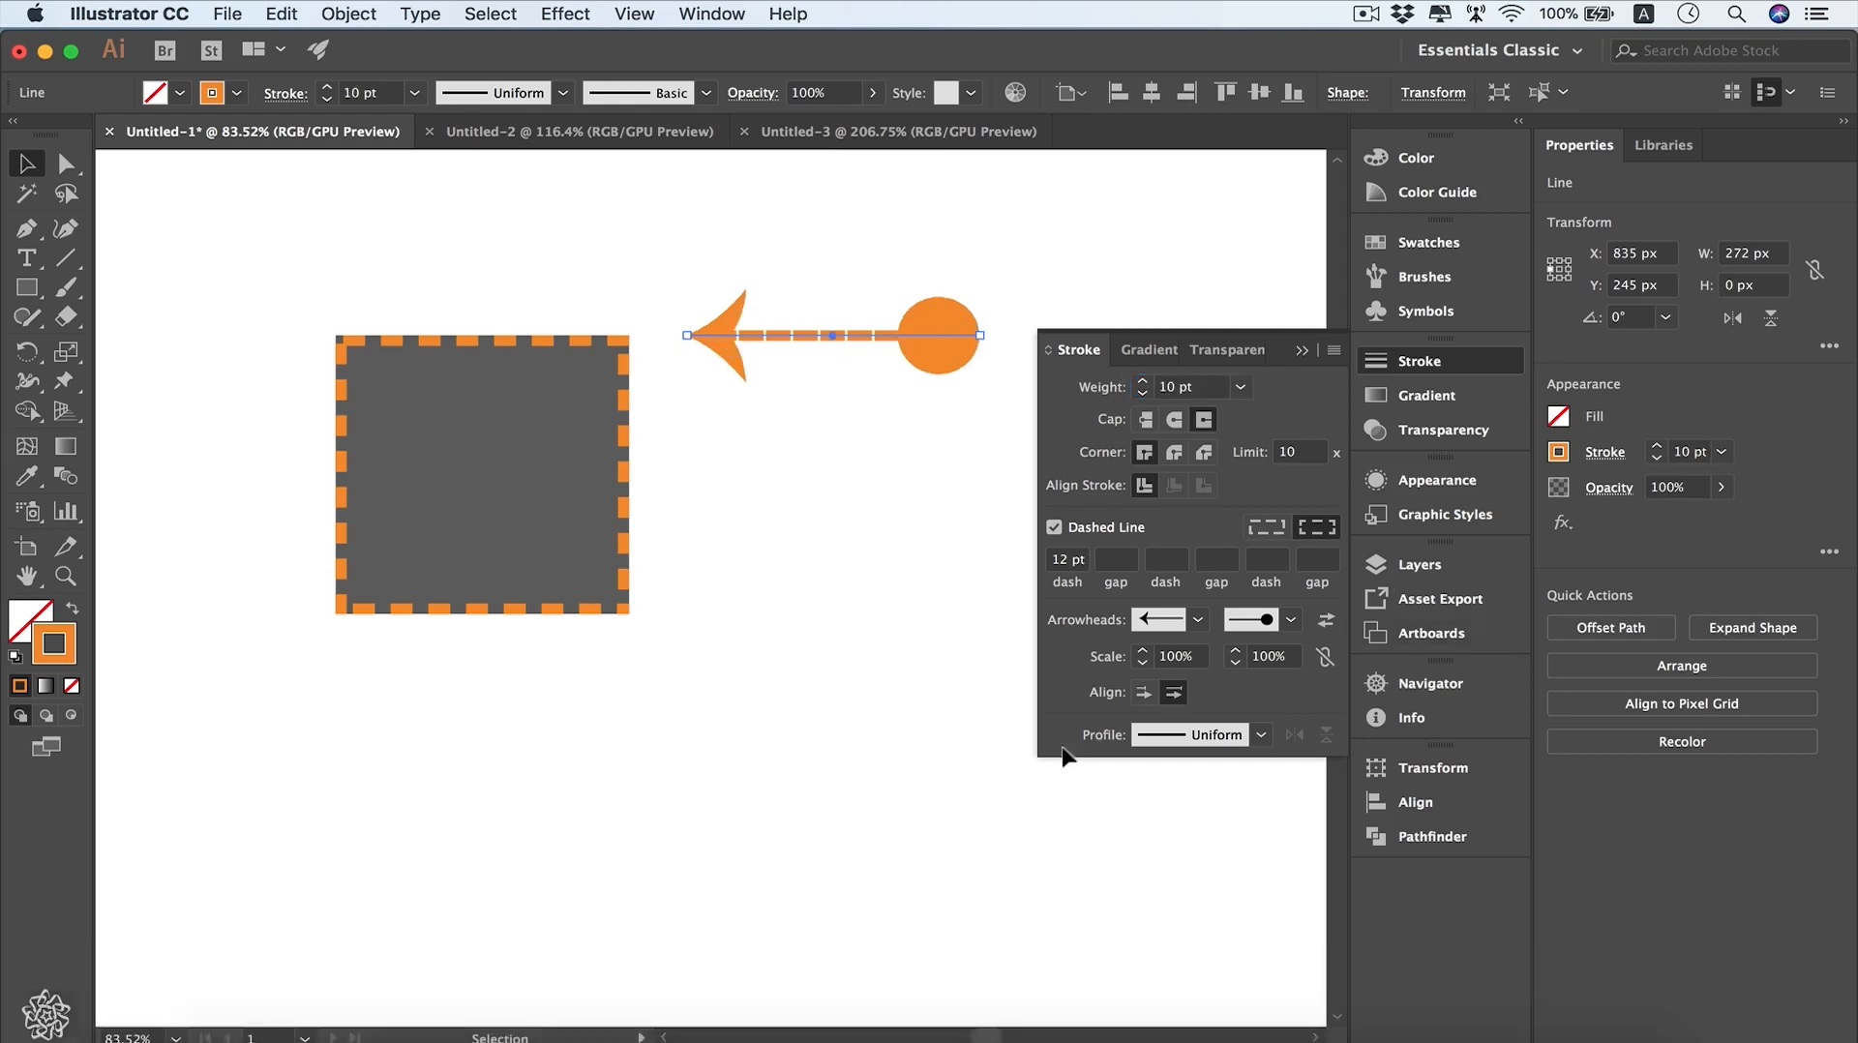
- Scale the round arrowhead at the line's end down to 30%
left_click(1235, 663)
left_click(1236, 663)
left_click(1235, 664)
left_click(1236, 664)
left_click(1236, 664, "shift")
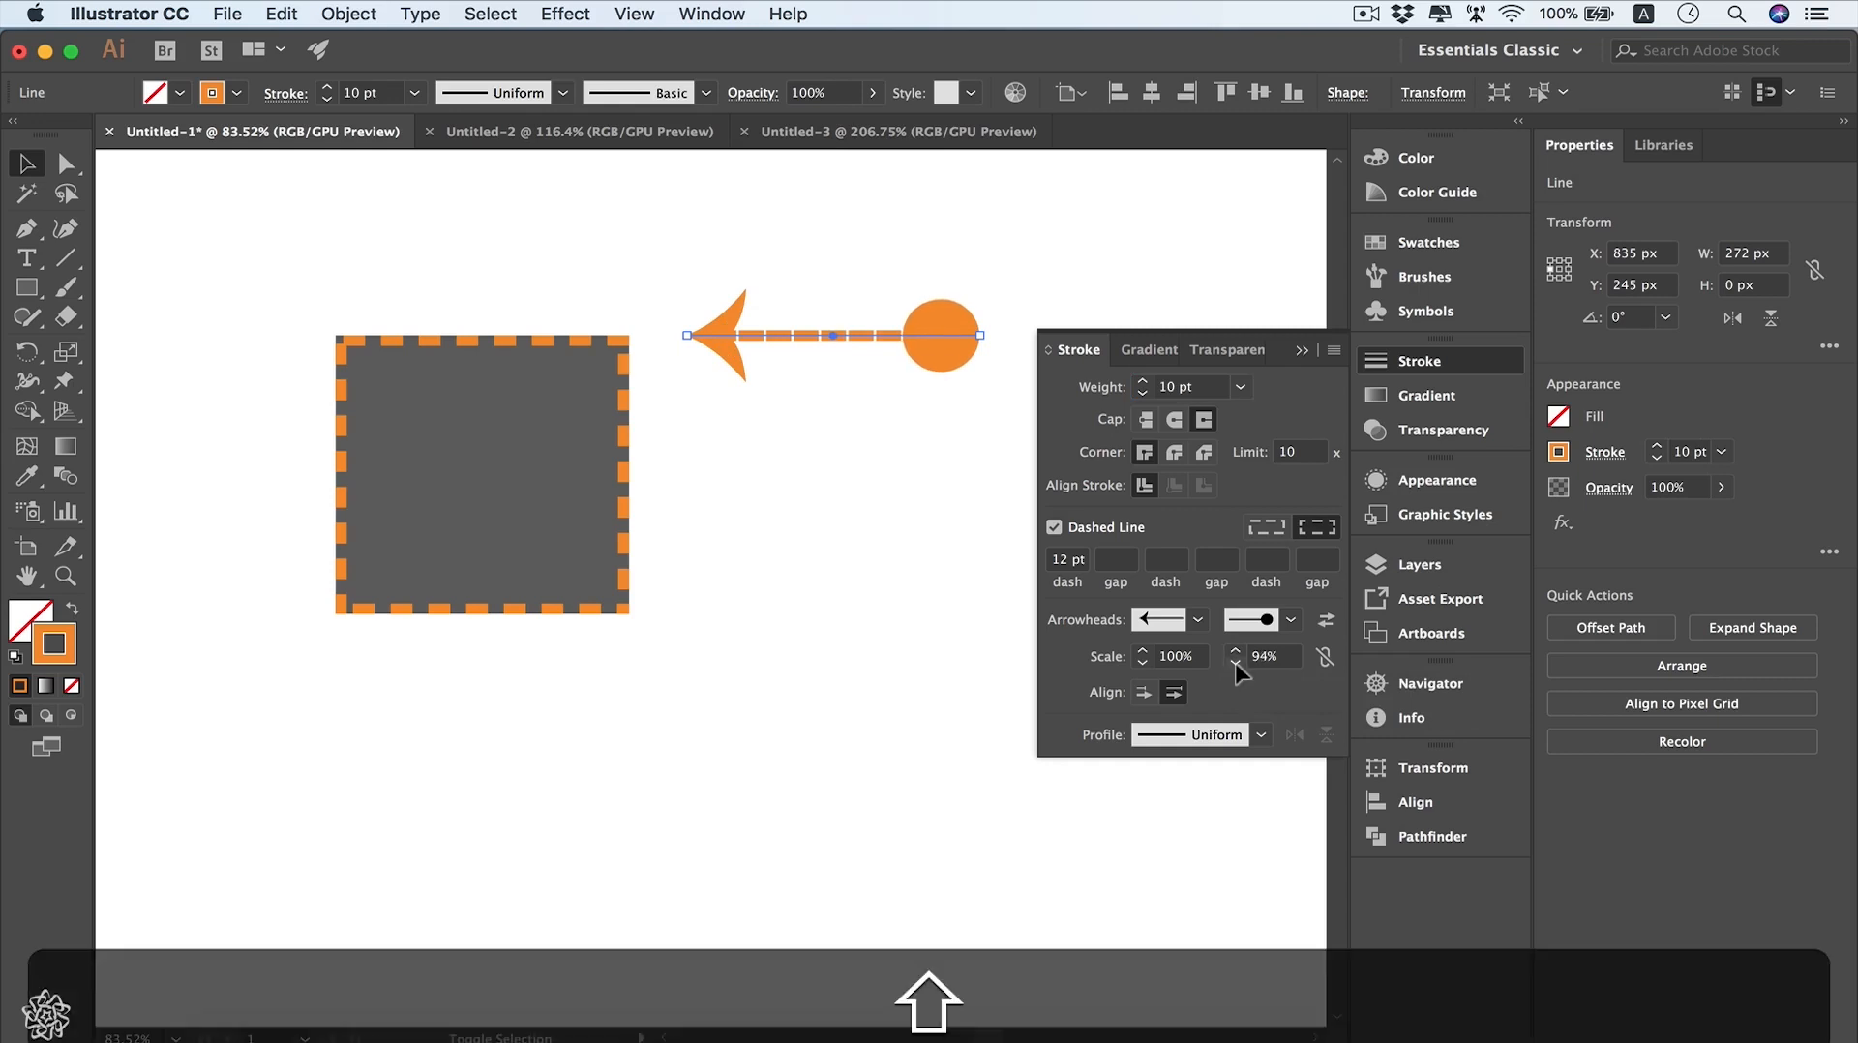
left_click(1235, 663, "shift")
left_click(1236, 664, "shift")
left_click(1236, 664, "shift")
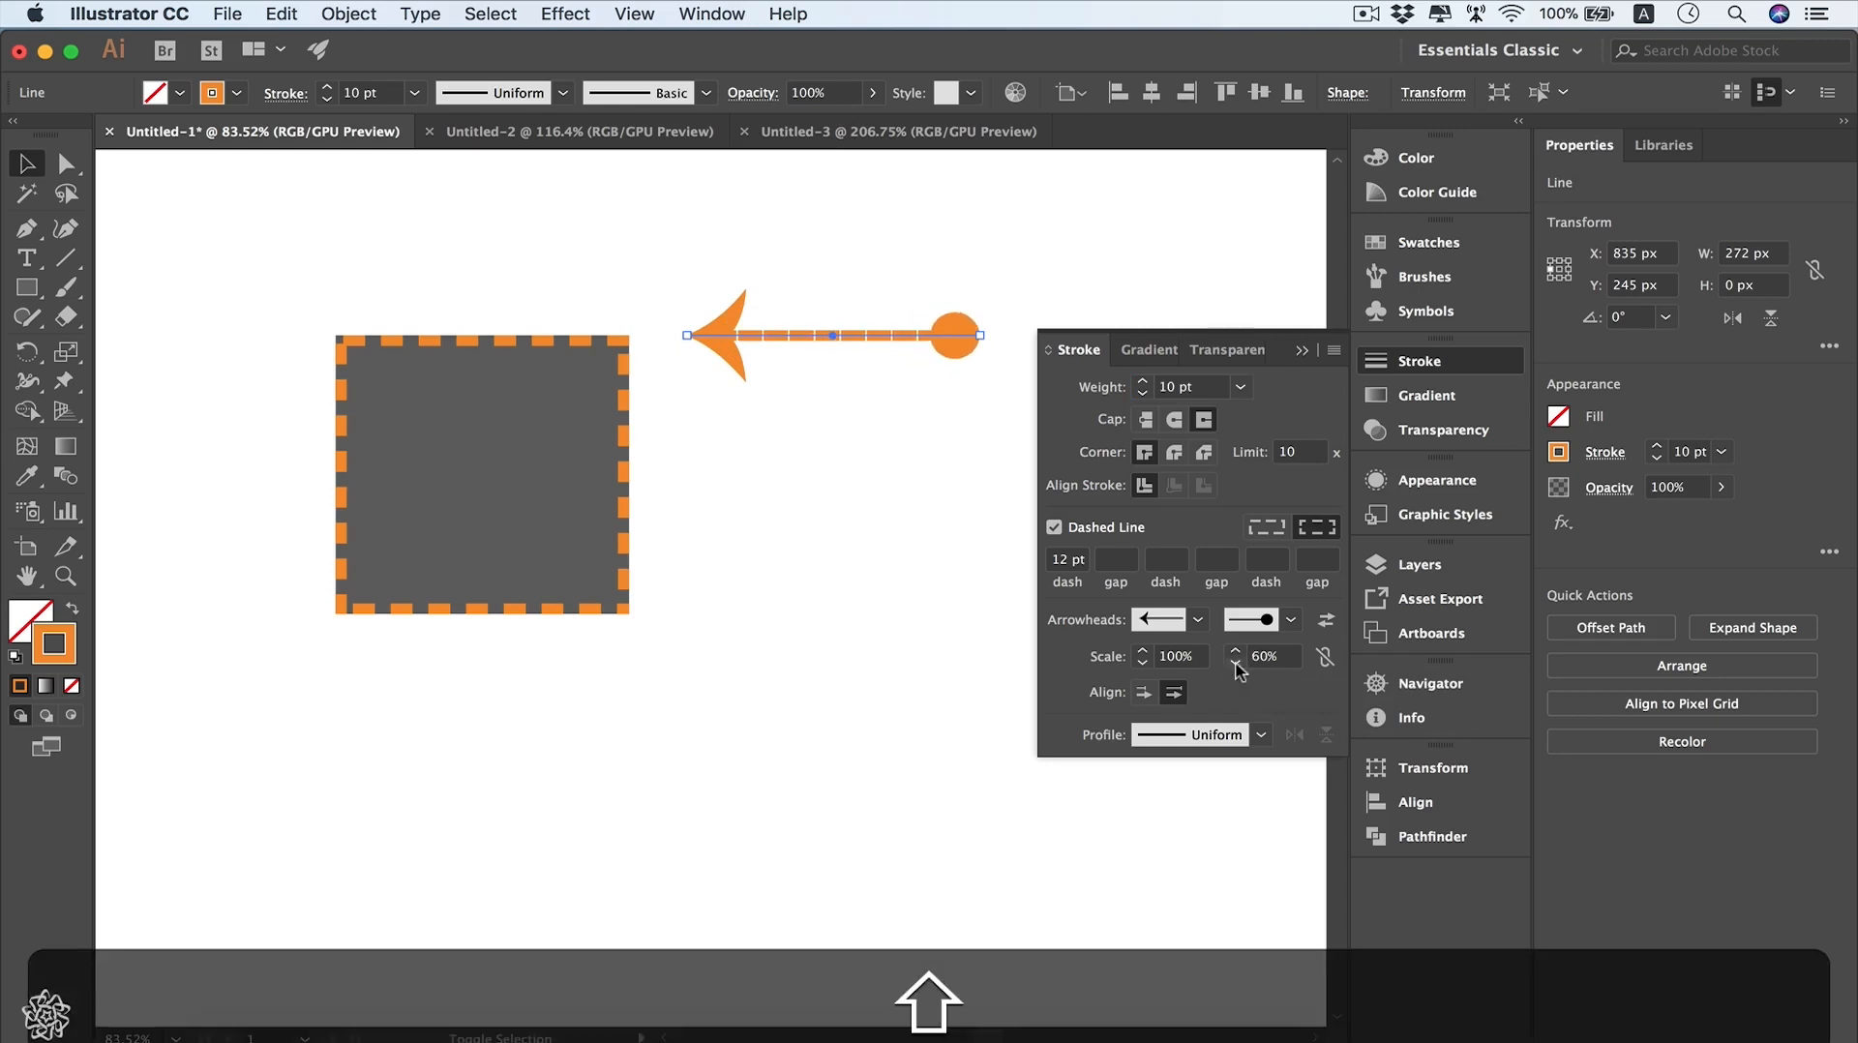
left_click(1235, 664, "shift")
left_click(1235, 664, "shift")
left_click(1236, 664, "shift")
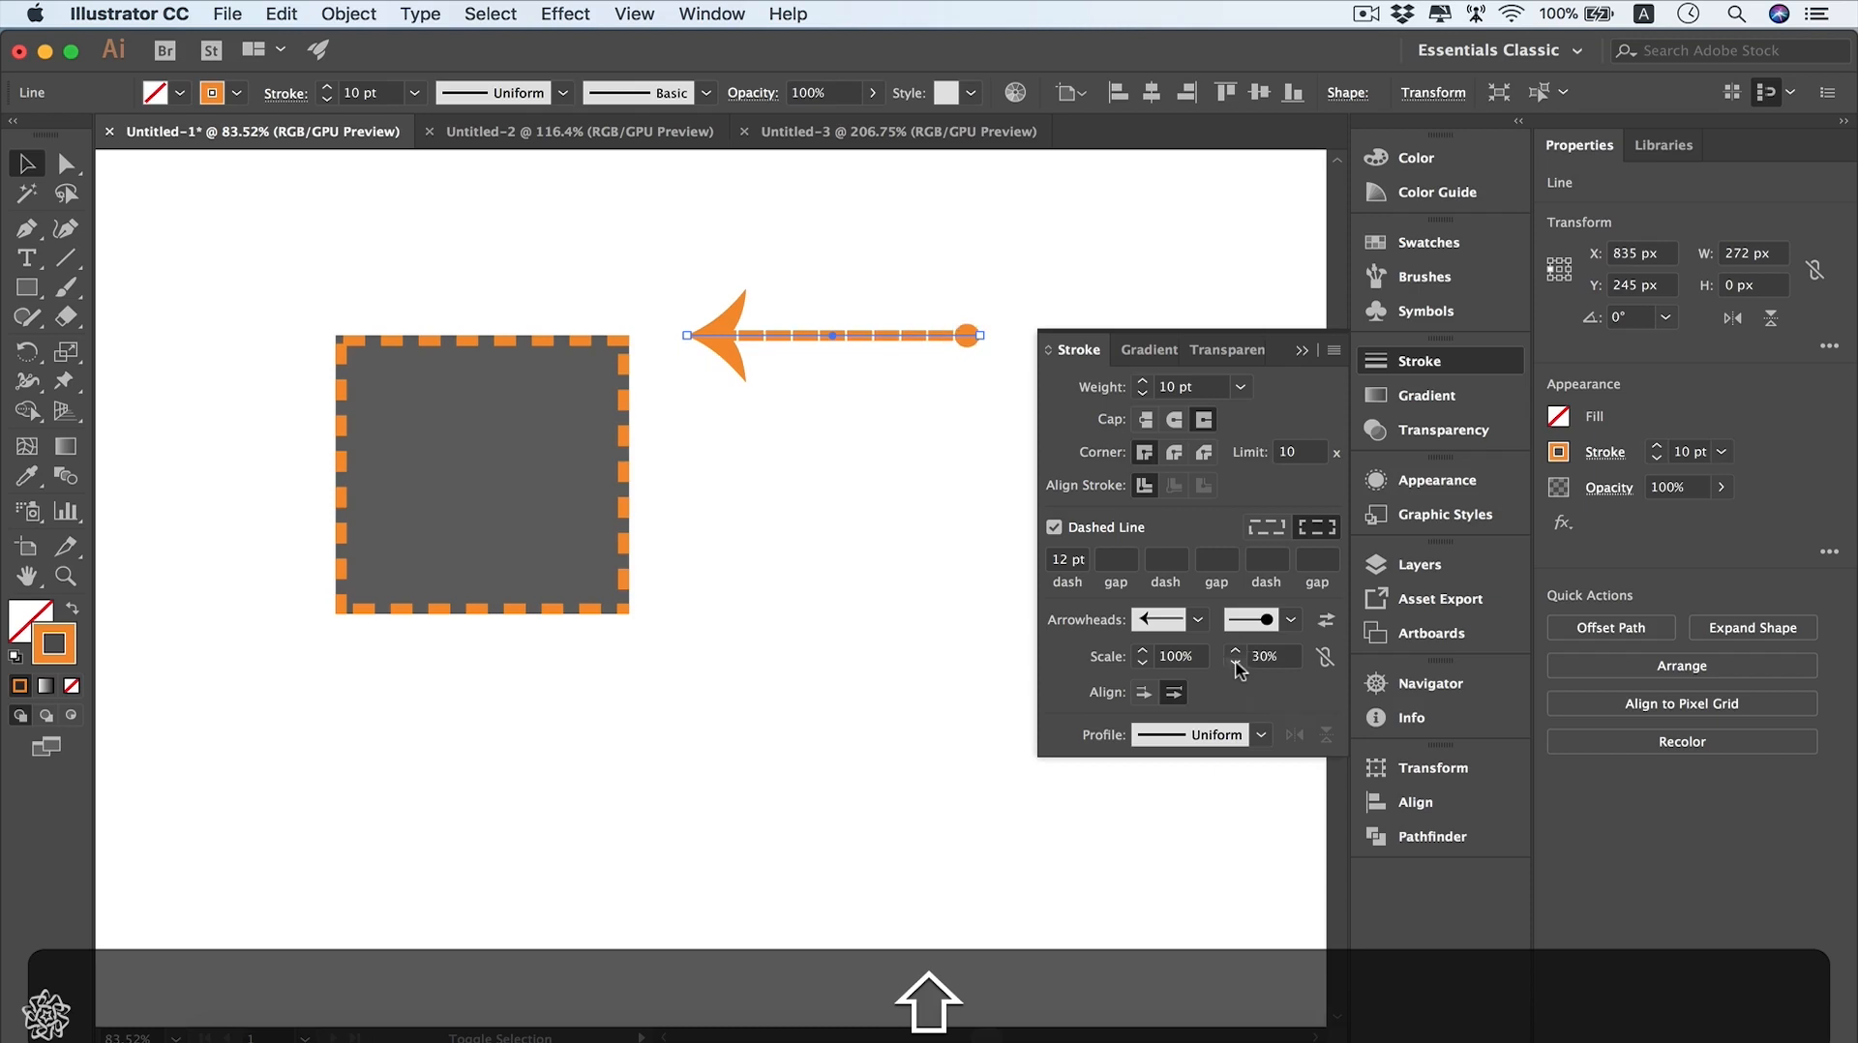
- Scale the pointed arrowhead at the line's start down to 40%
left_click(1144, 664, "shift")
left_click(1144, 664, "shift")
left_click(1144, 664, "shift")
left_click(1143, 663, "shift")
left_click(1144, 663, "shift")
left_click(1144, 663, "shift")
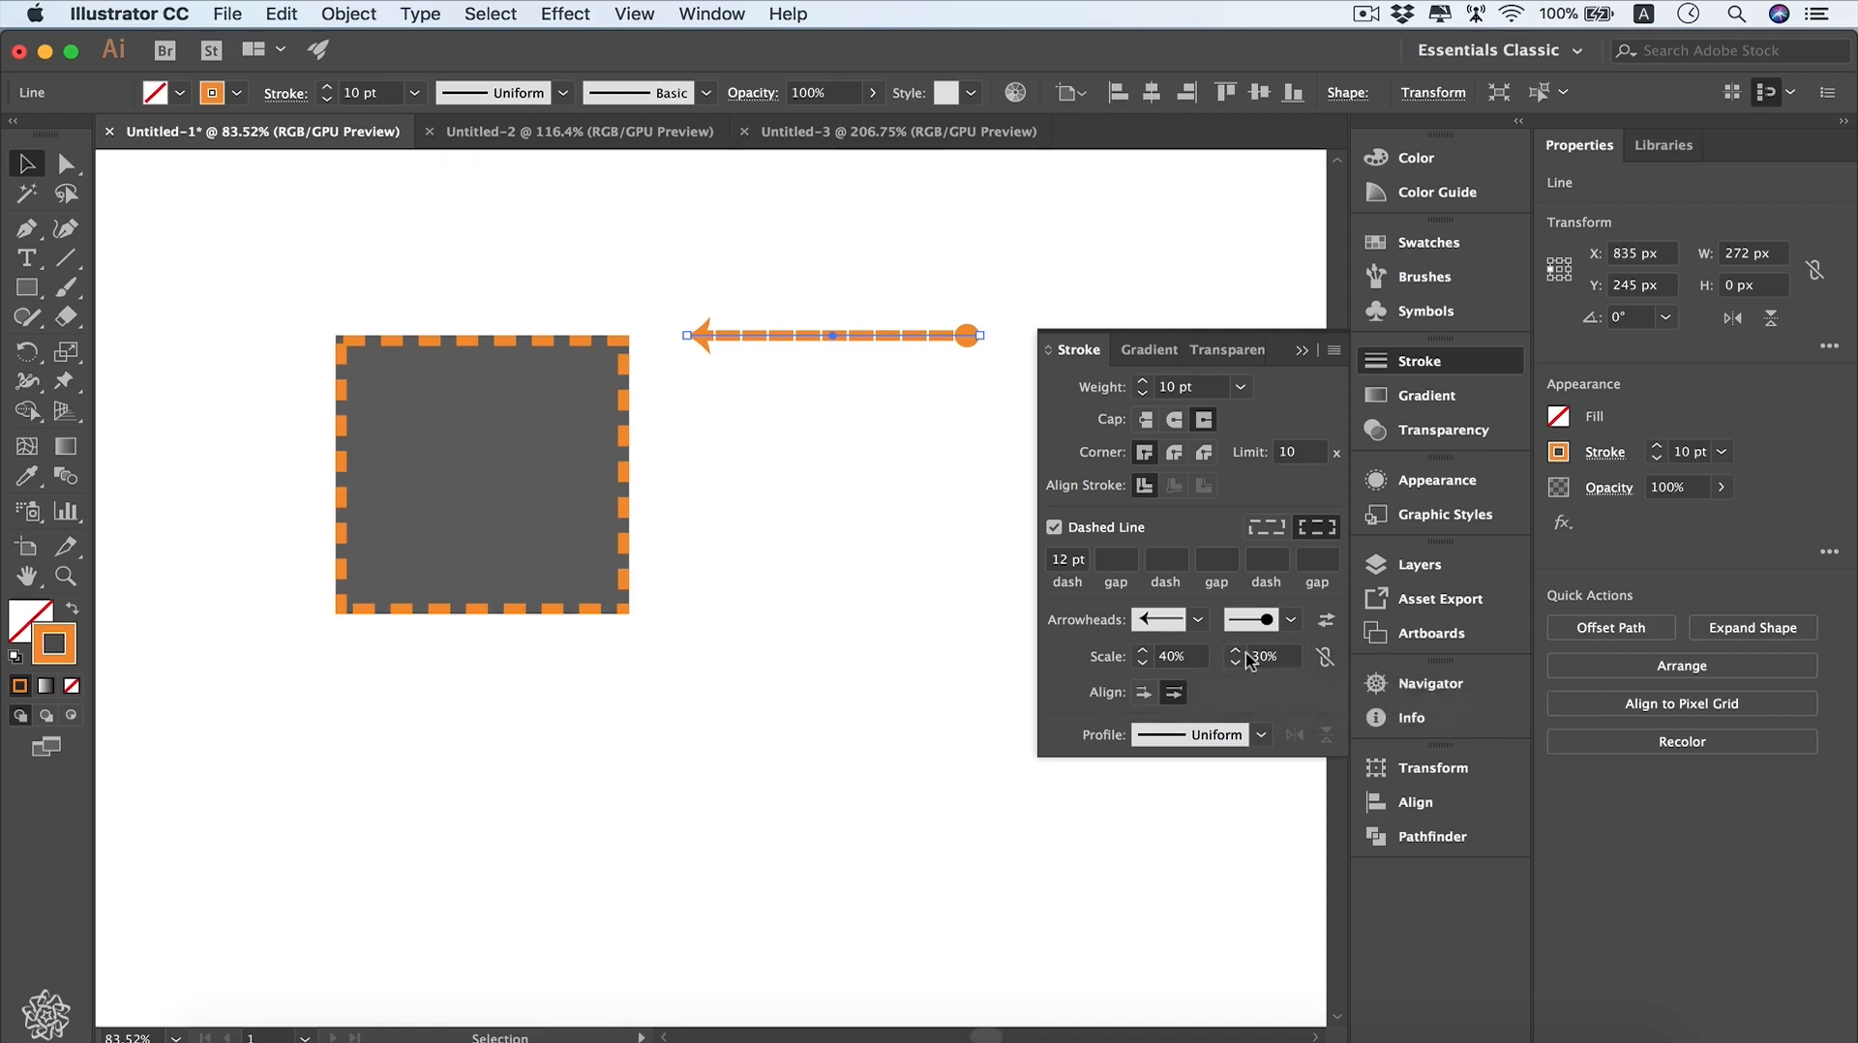
- Swap the line's arrowheads and swap them back, and try extending the arrow tips beyond the path end before restoring their alignment
left_click(1326, 622)
left_click(1327, 629)
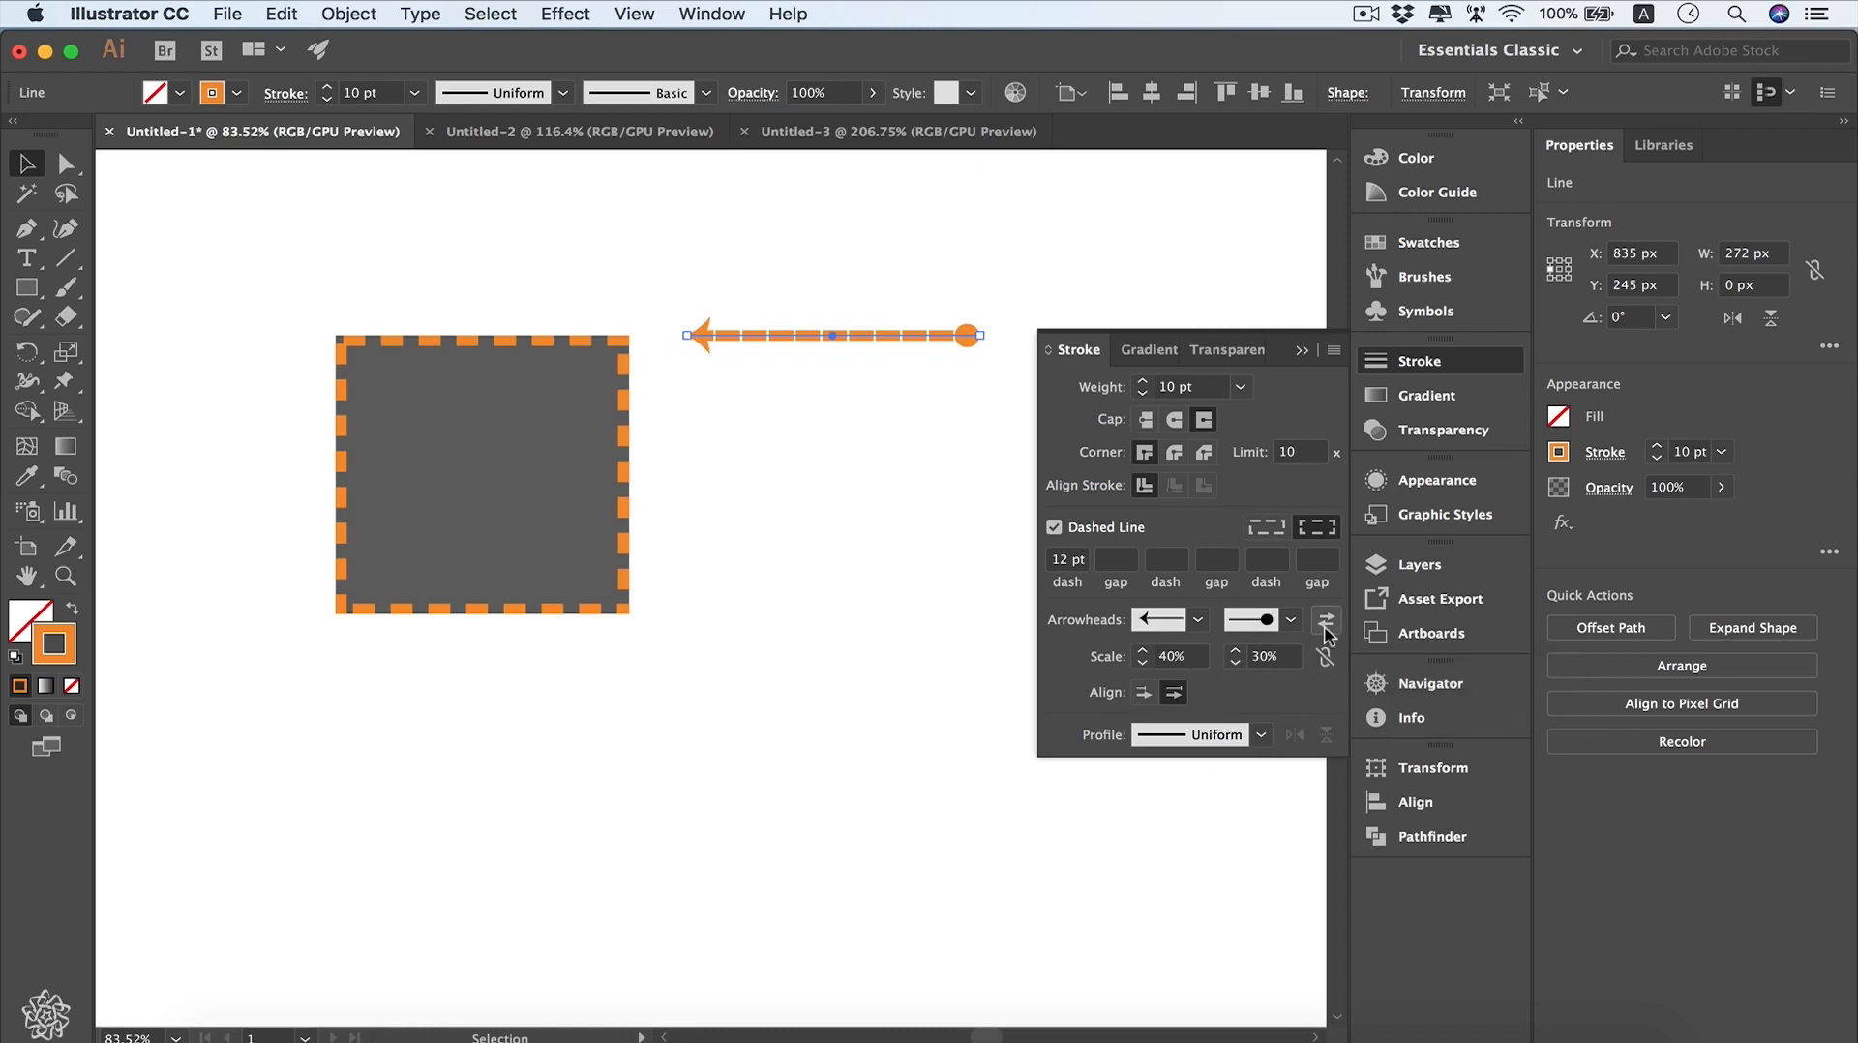
left_click(1144, 694)
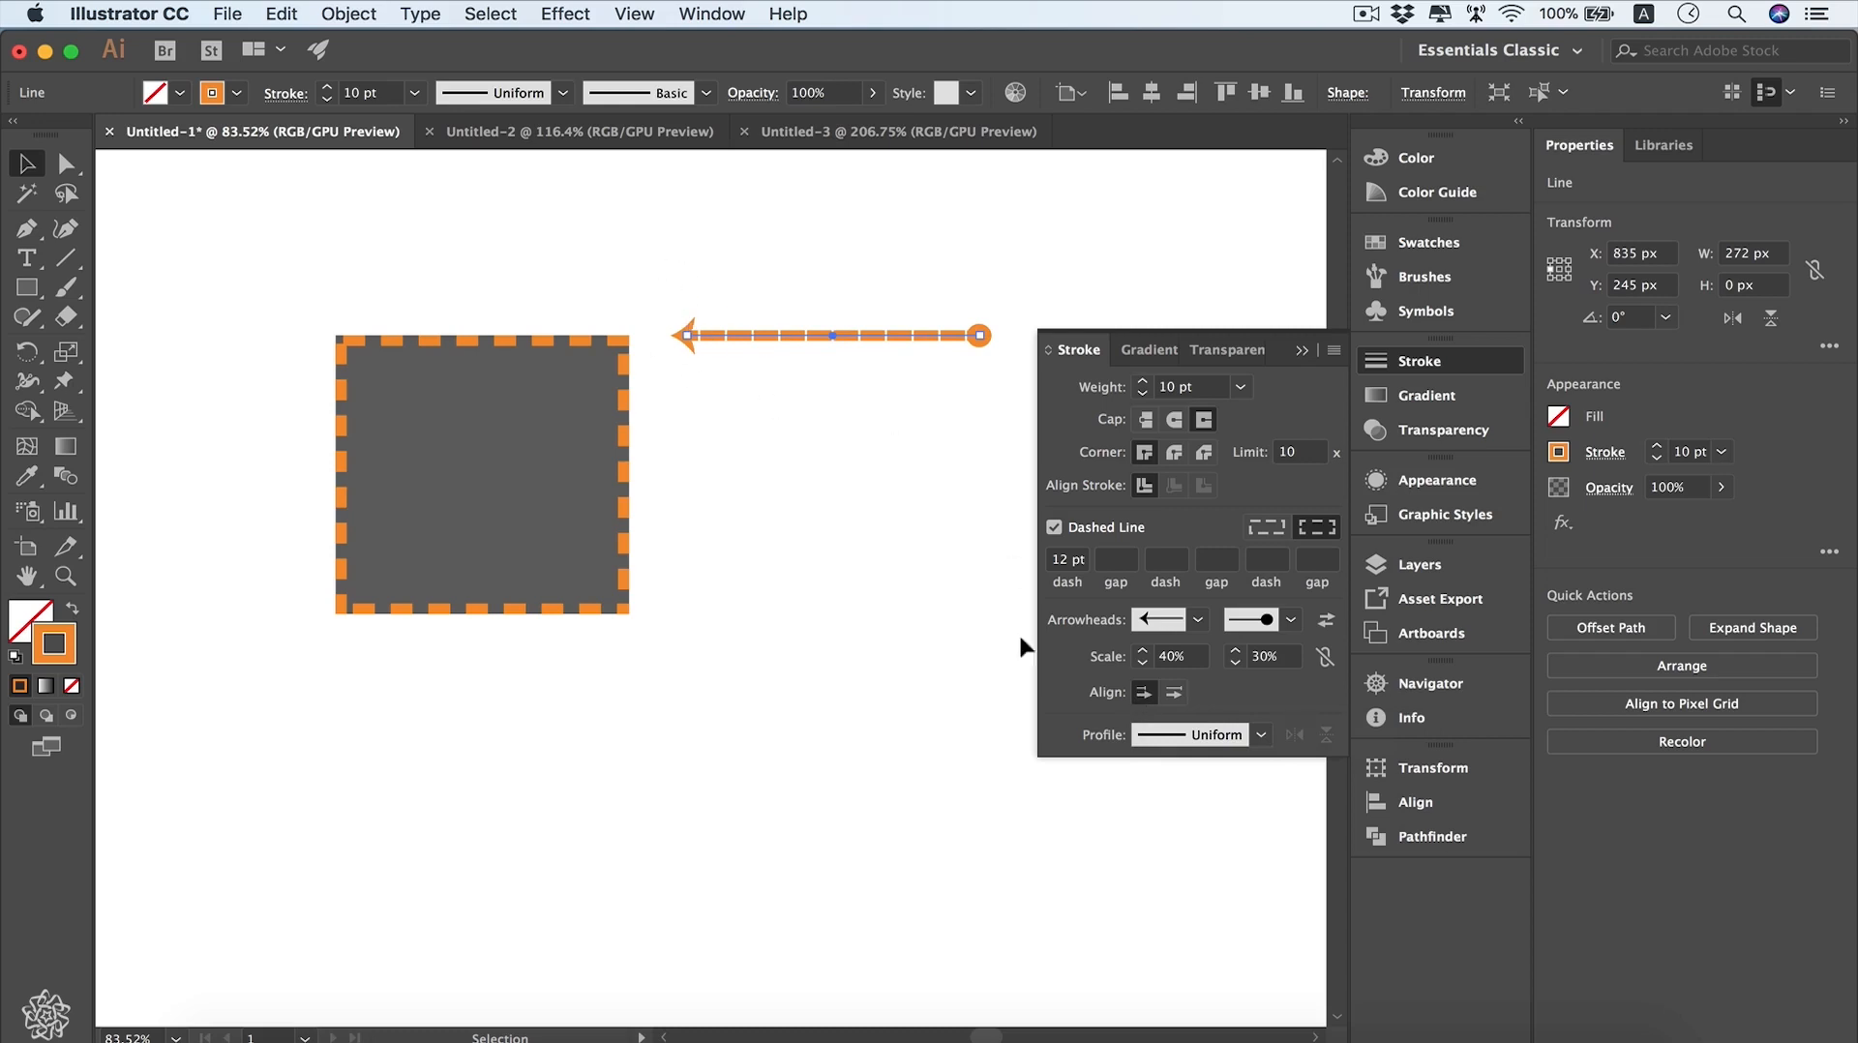
left_click(1174, 693)
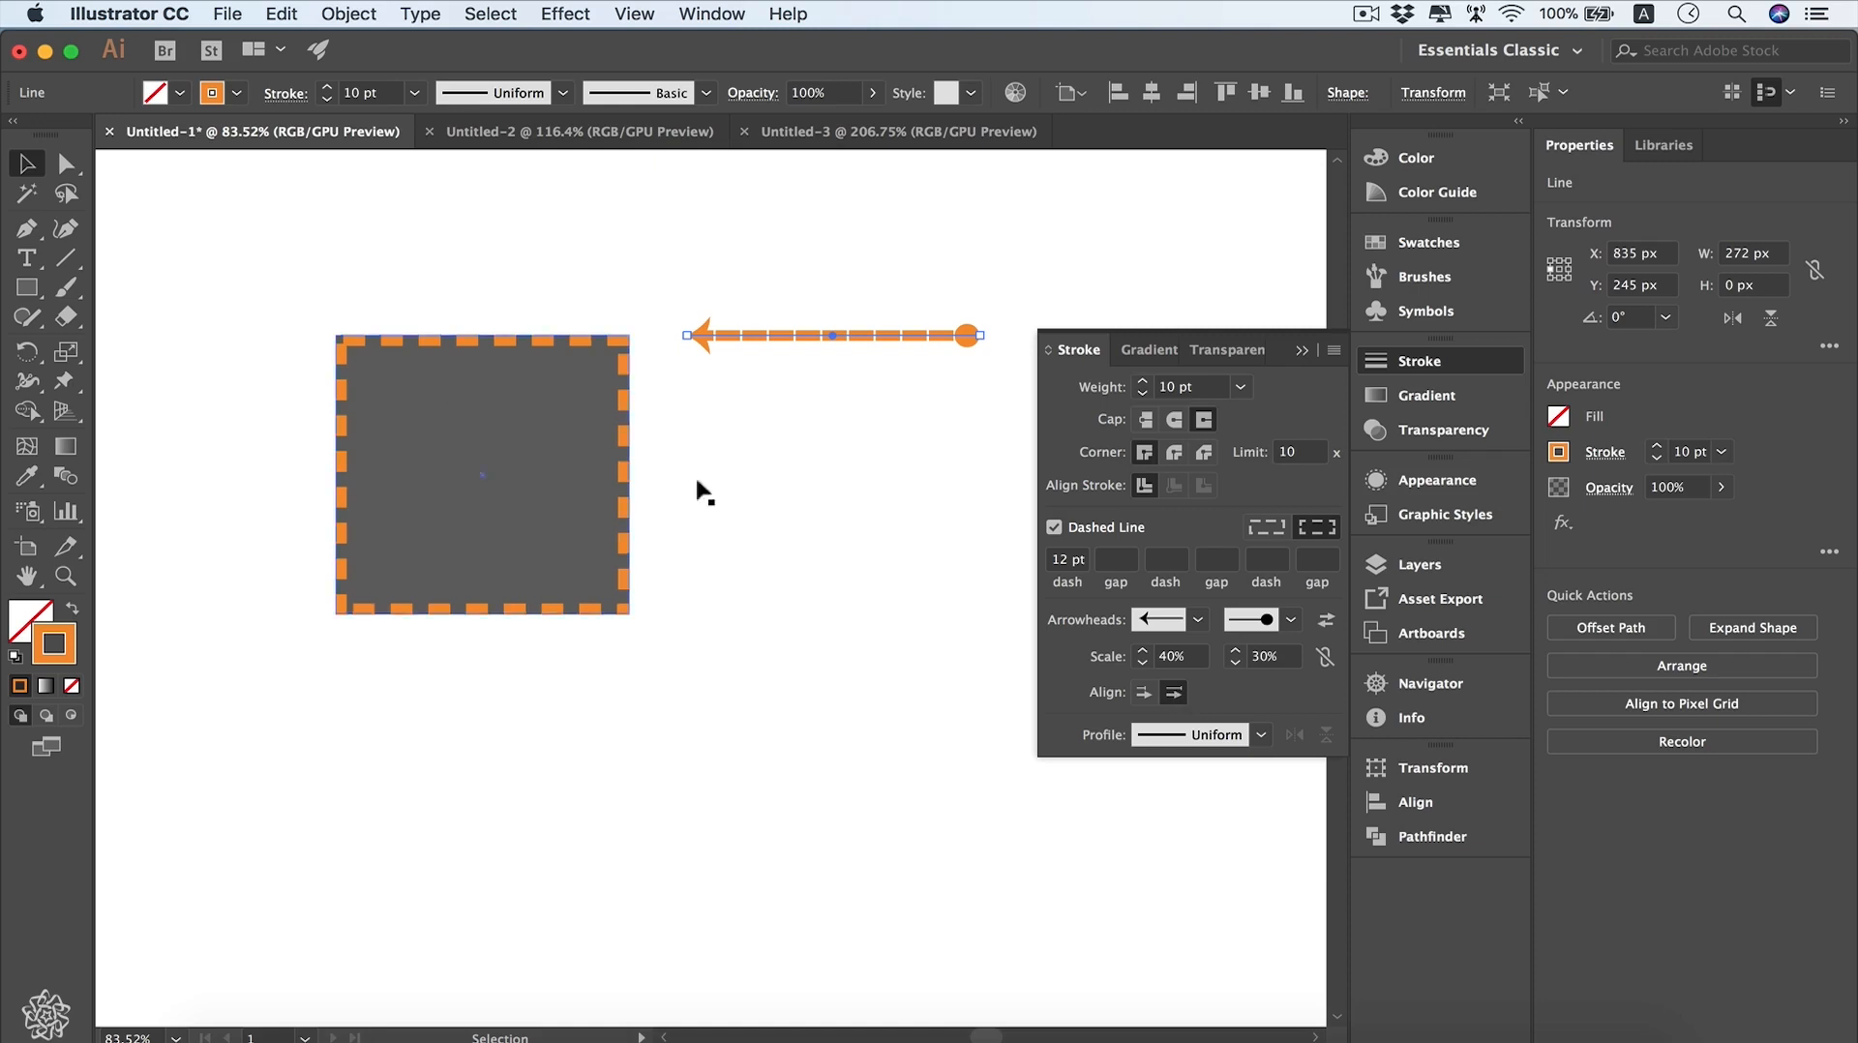
- Draw a rectangle about 272 px wide and 87 px high below the arrow line
left_click(26, 287)
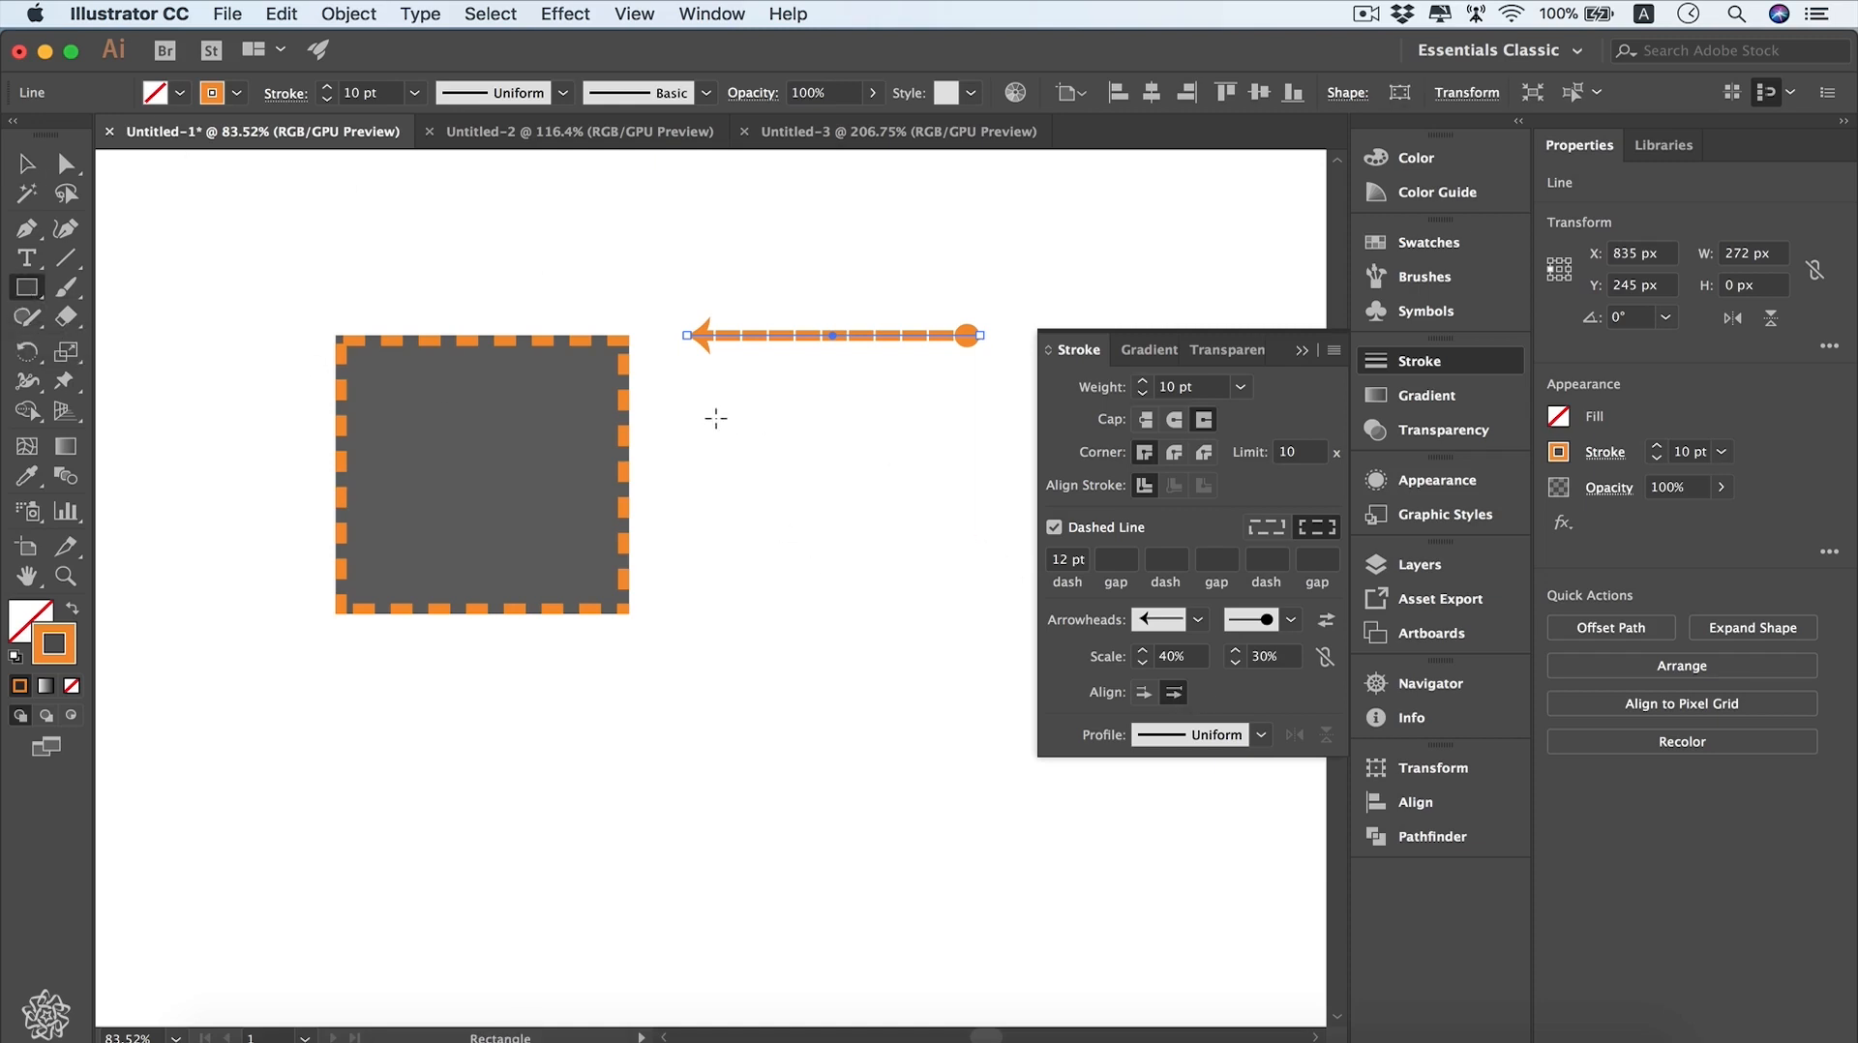
left_click_drag(687, 414, 979, 504)
scroll(909, 528, "up", 3)
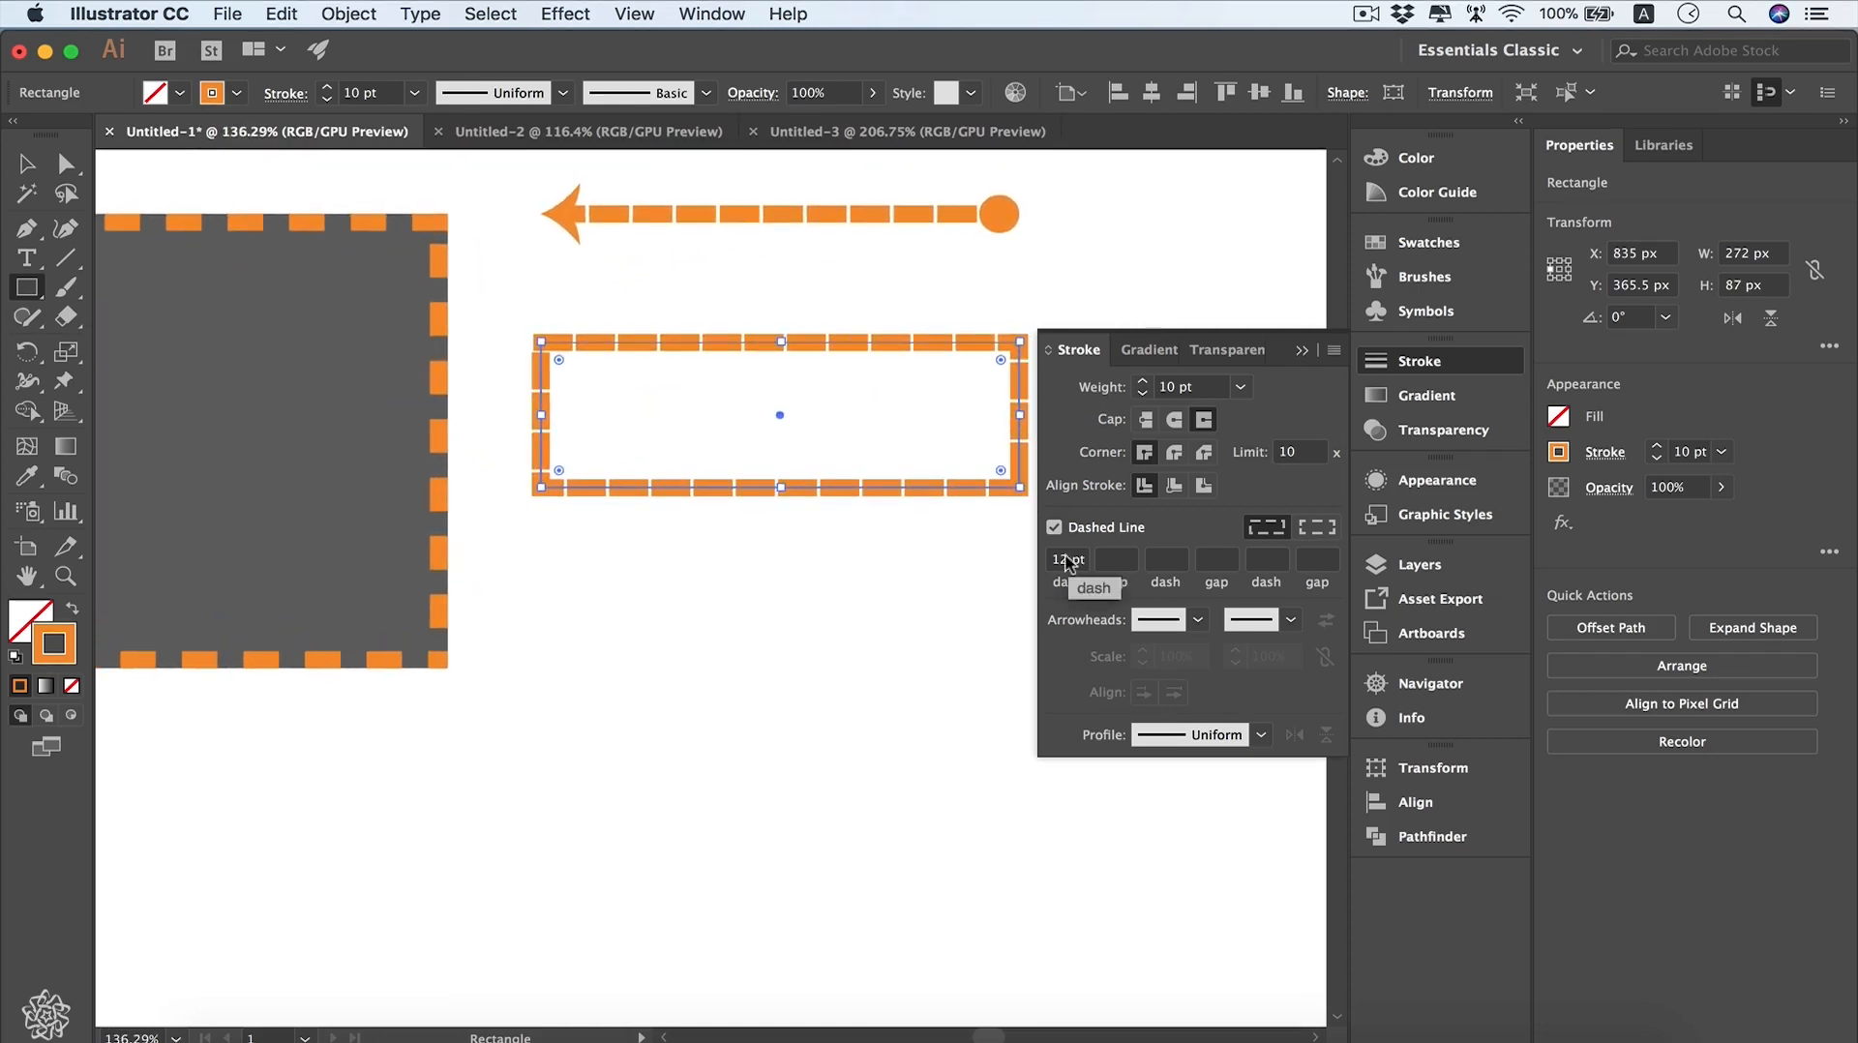
- Set the new rectangle's dash to 20 pt and align its dashes to the corners and path ends
left_click_drag(1068, 563, 1032, 563)
type("20")
key("Return")
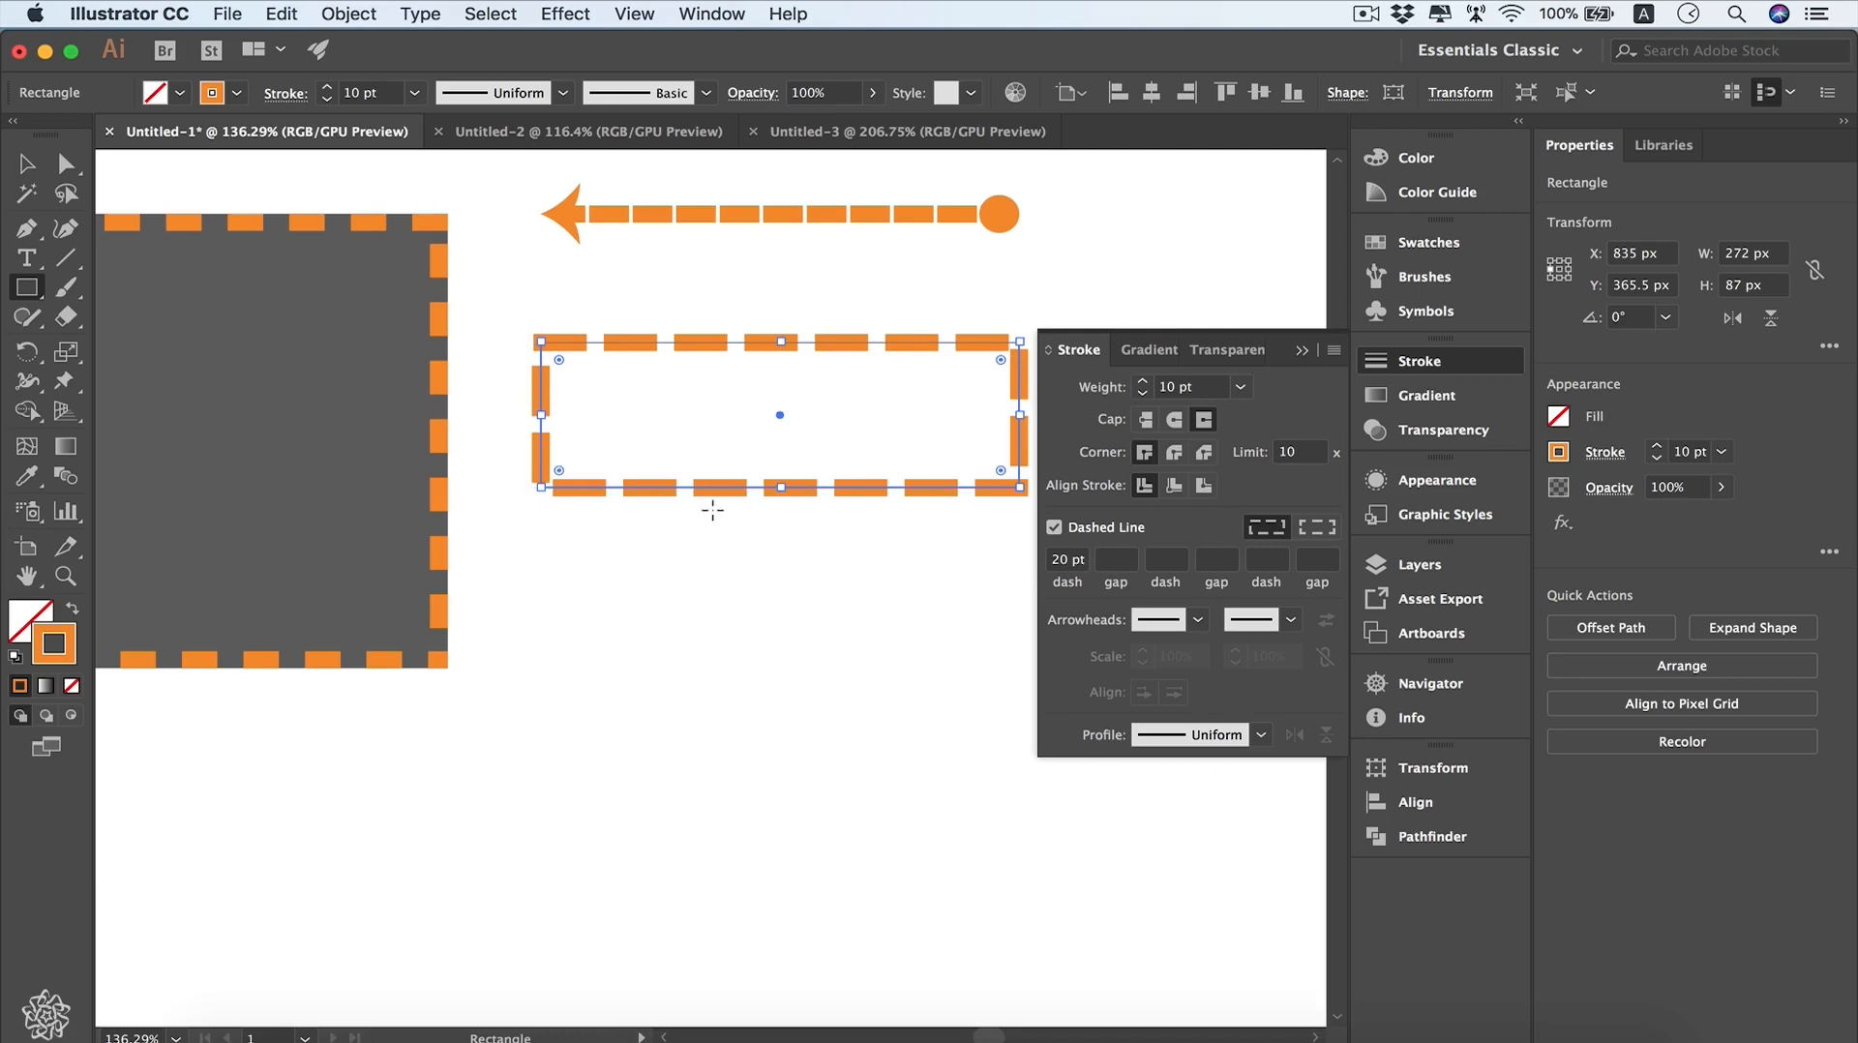
left_click(1328, 529)
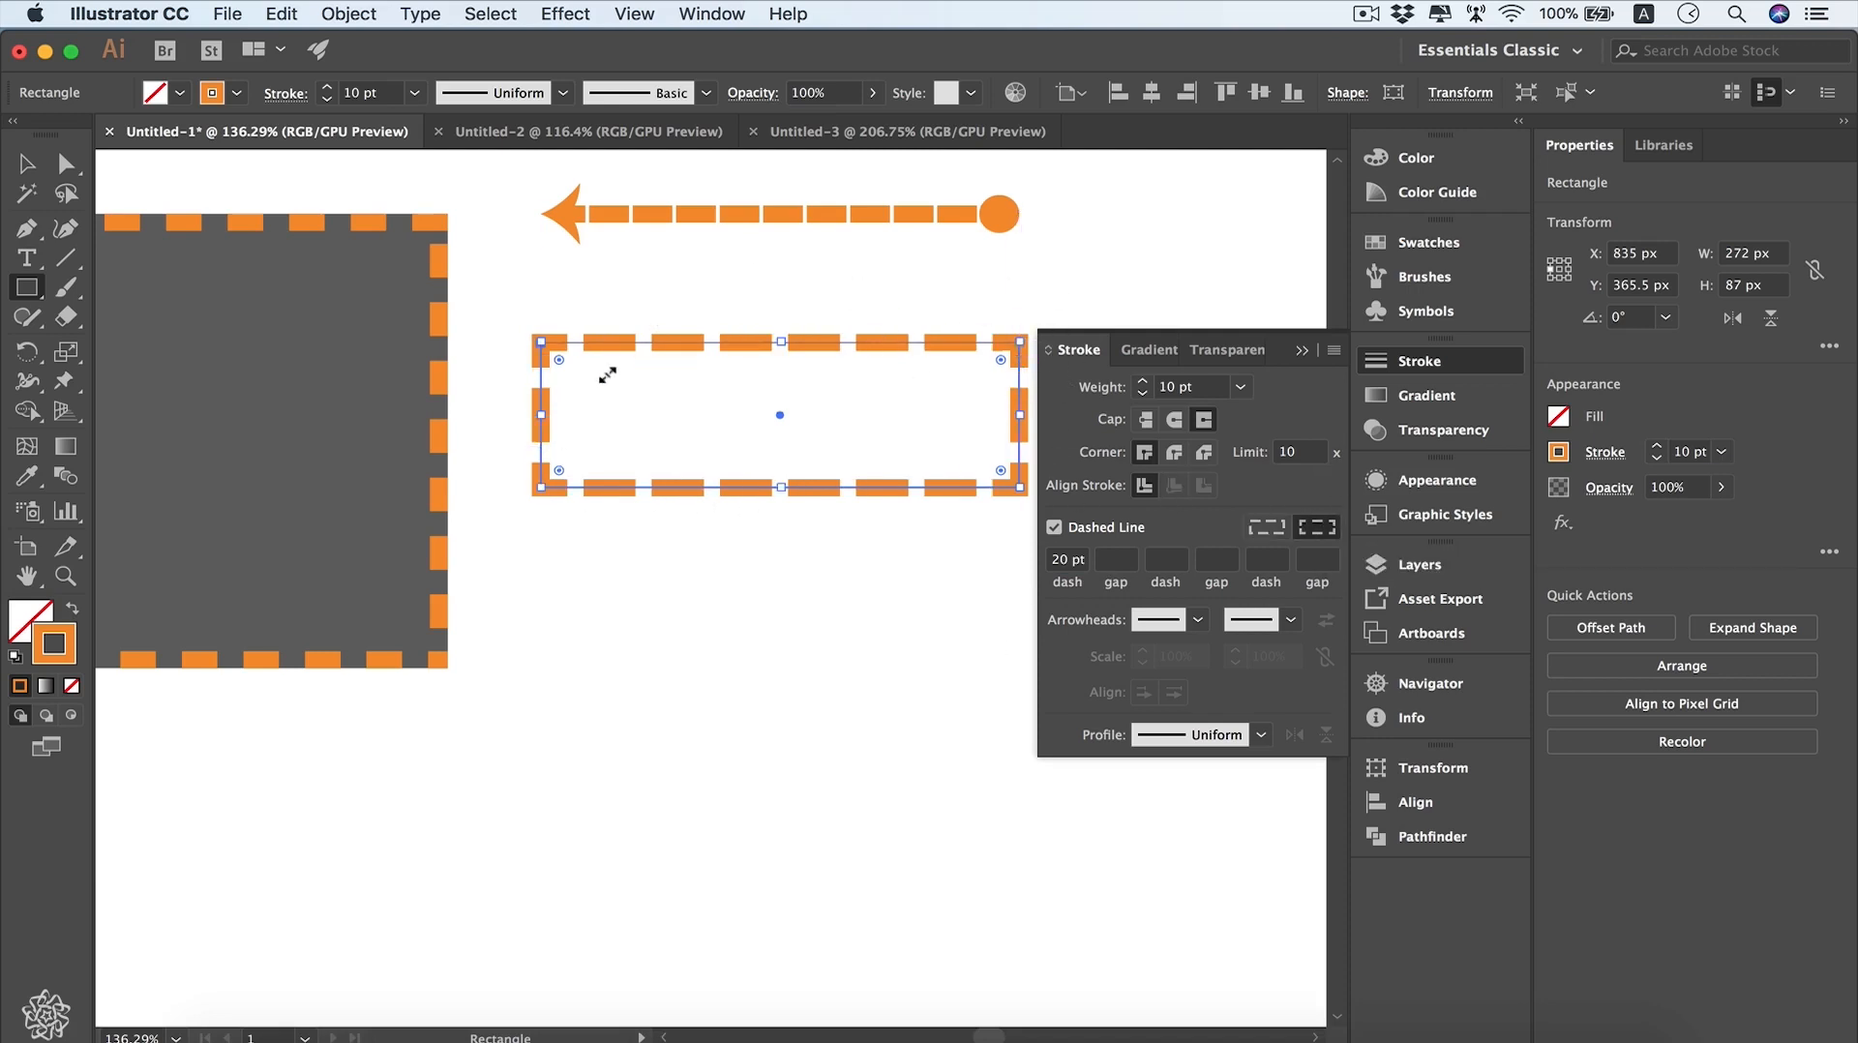
- Compare exact and corner-aligned dashes on the rectangle, and try the round and bevel corner joins
left_click(1266, 526)
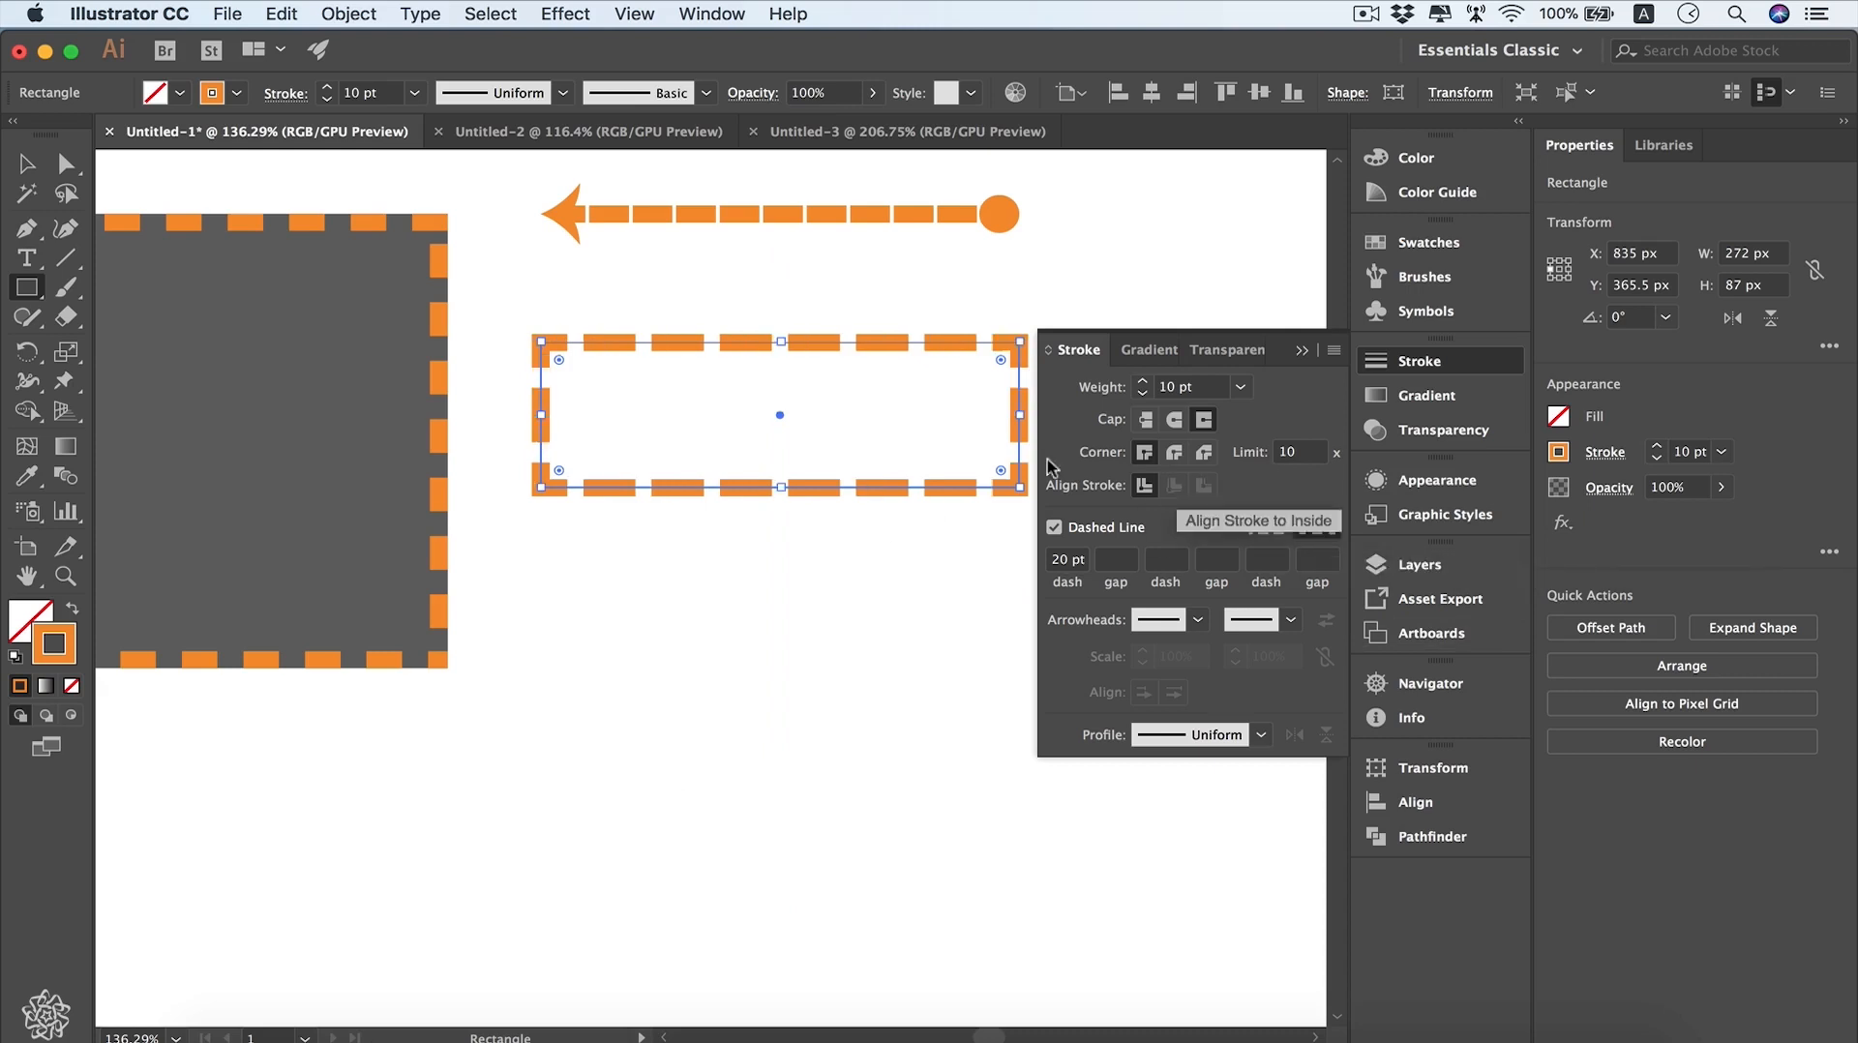
left_click(1316, 527)
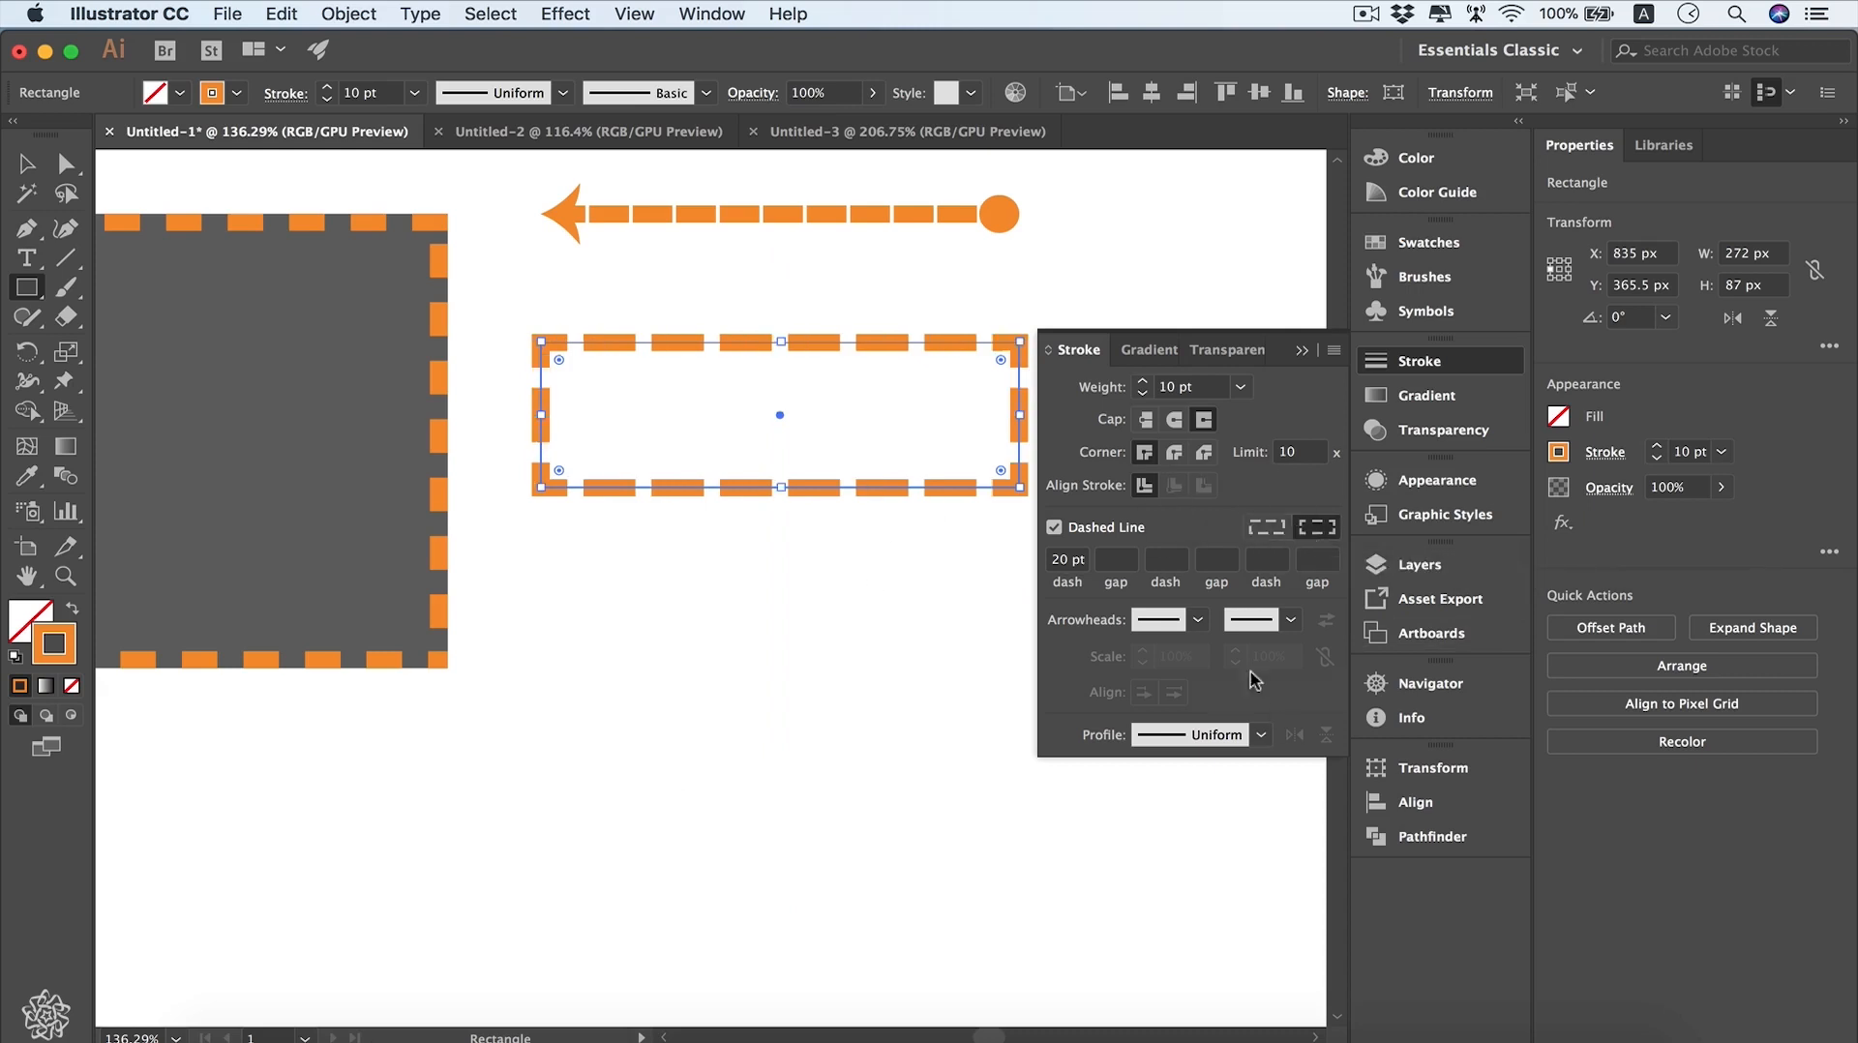
left_click(1173, 453)
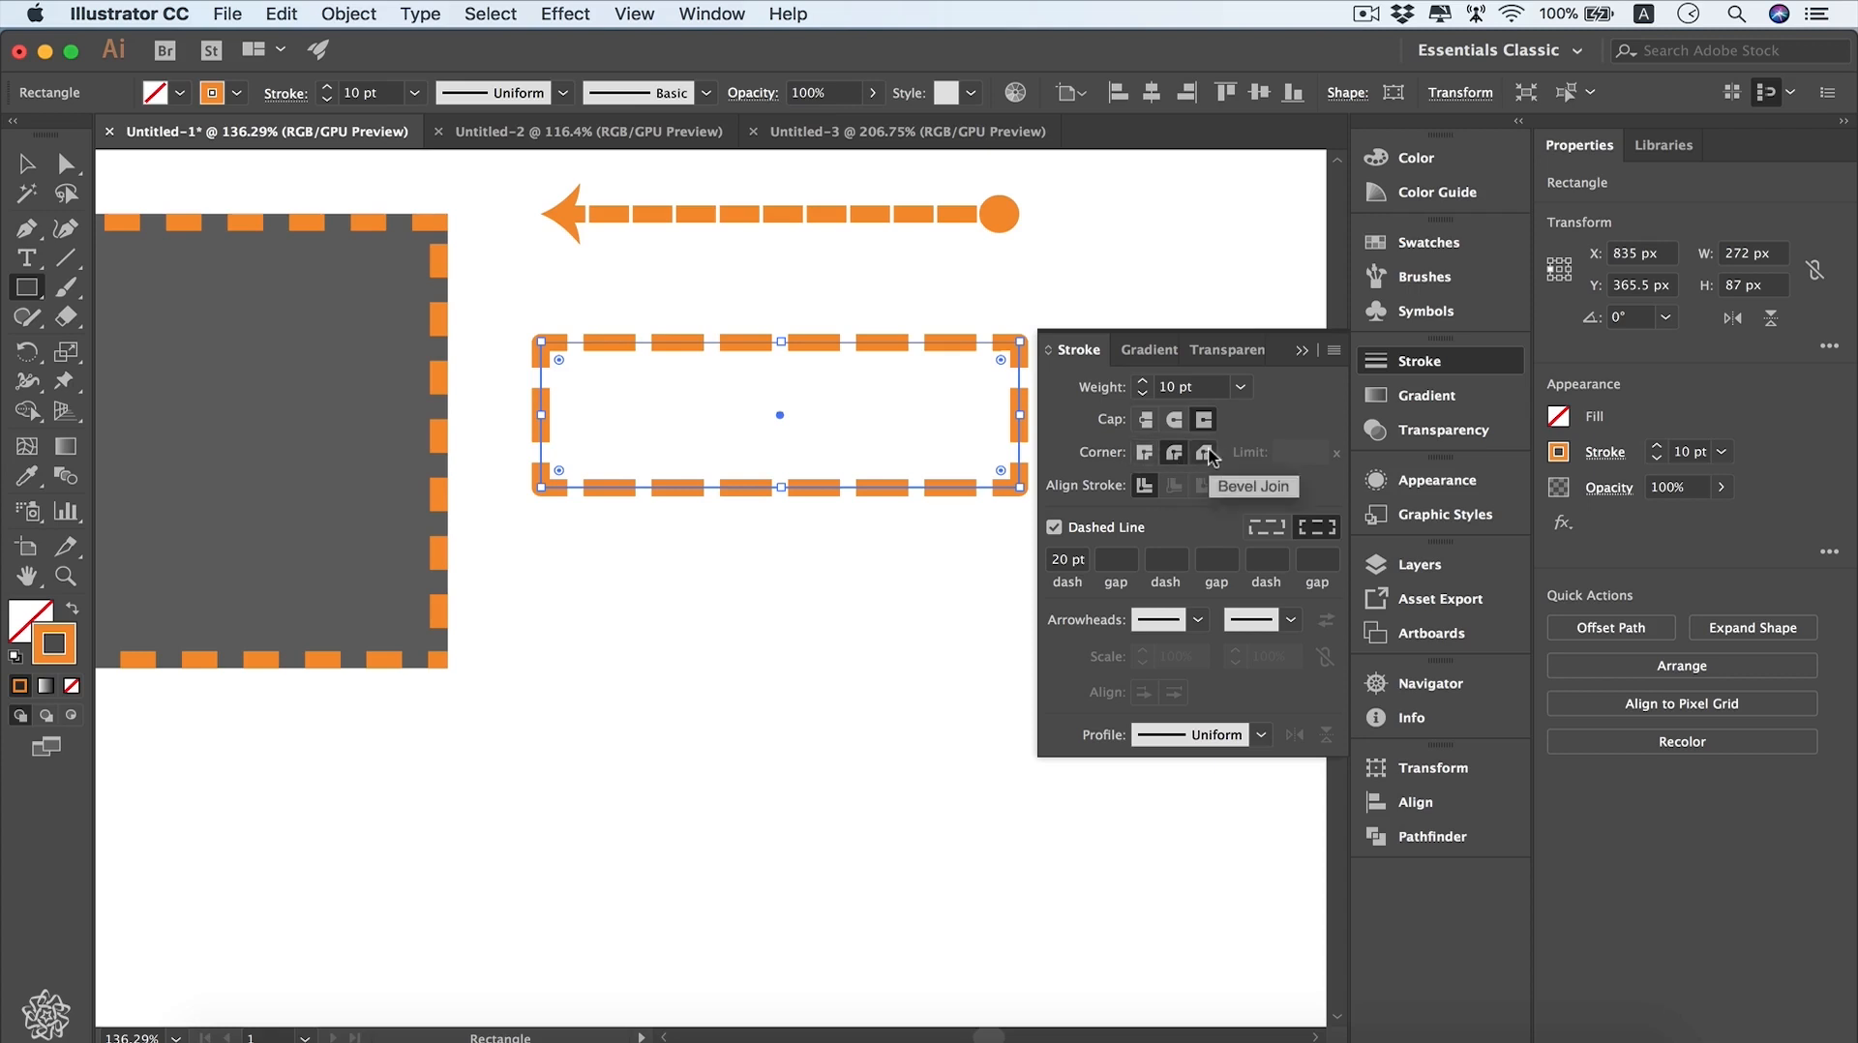
left_click(1205, 452)
- Preview the rectangle's stroke at 20 pt, give it a round corner join, and return the weight to 10 pt
left_click(1240, 387)
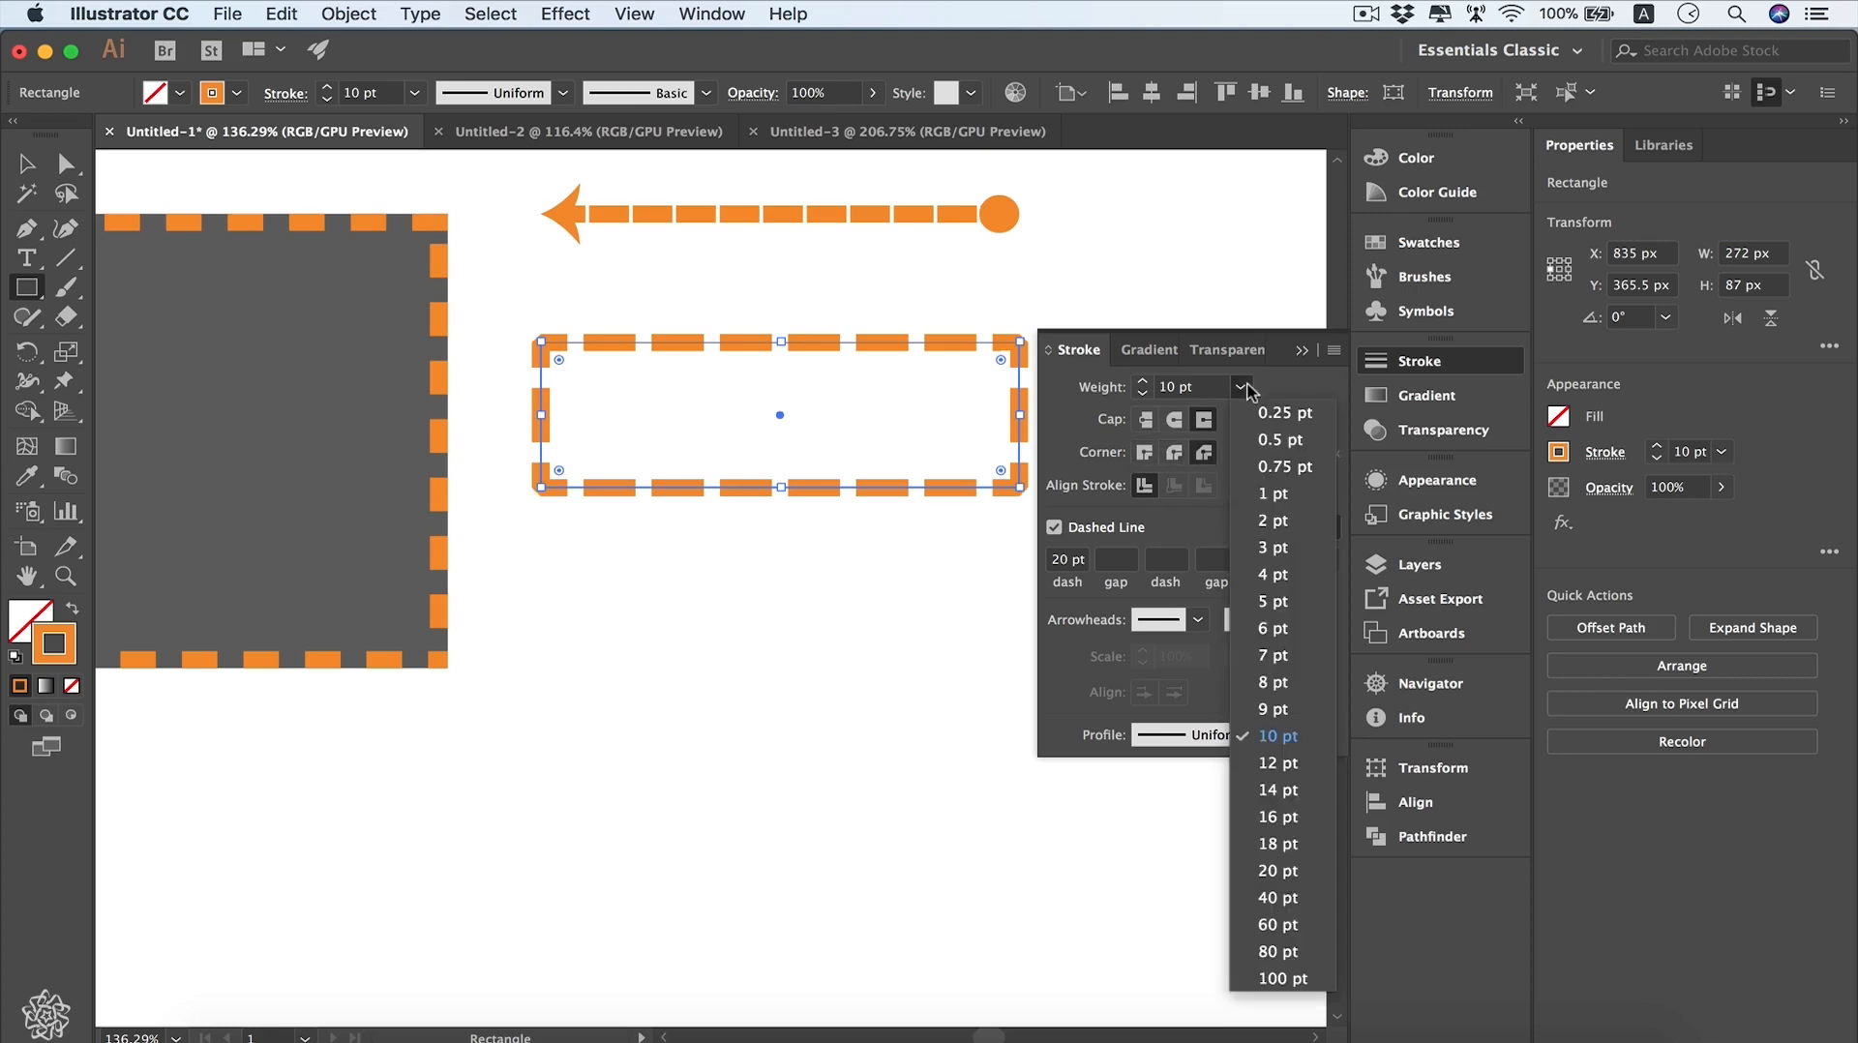
left_click(1279, 871)
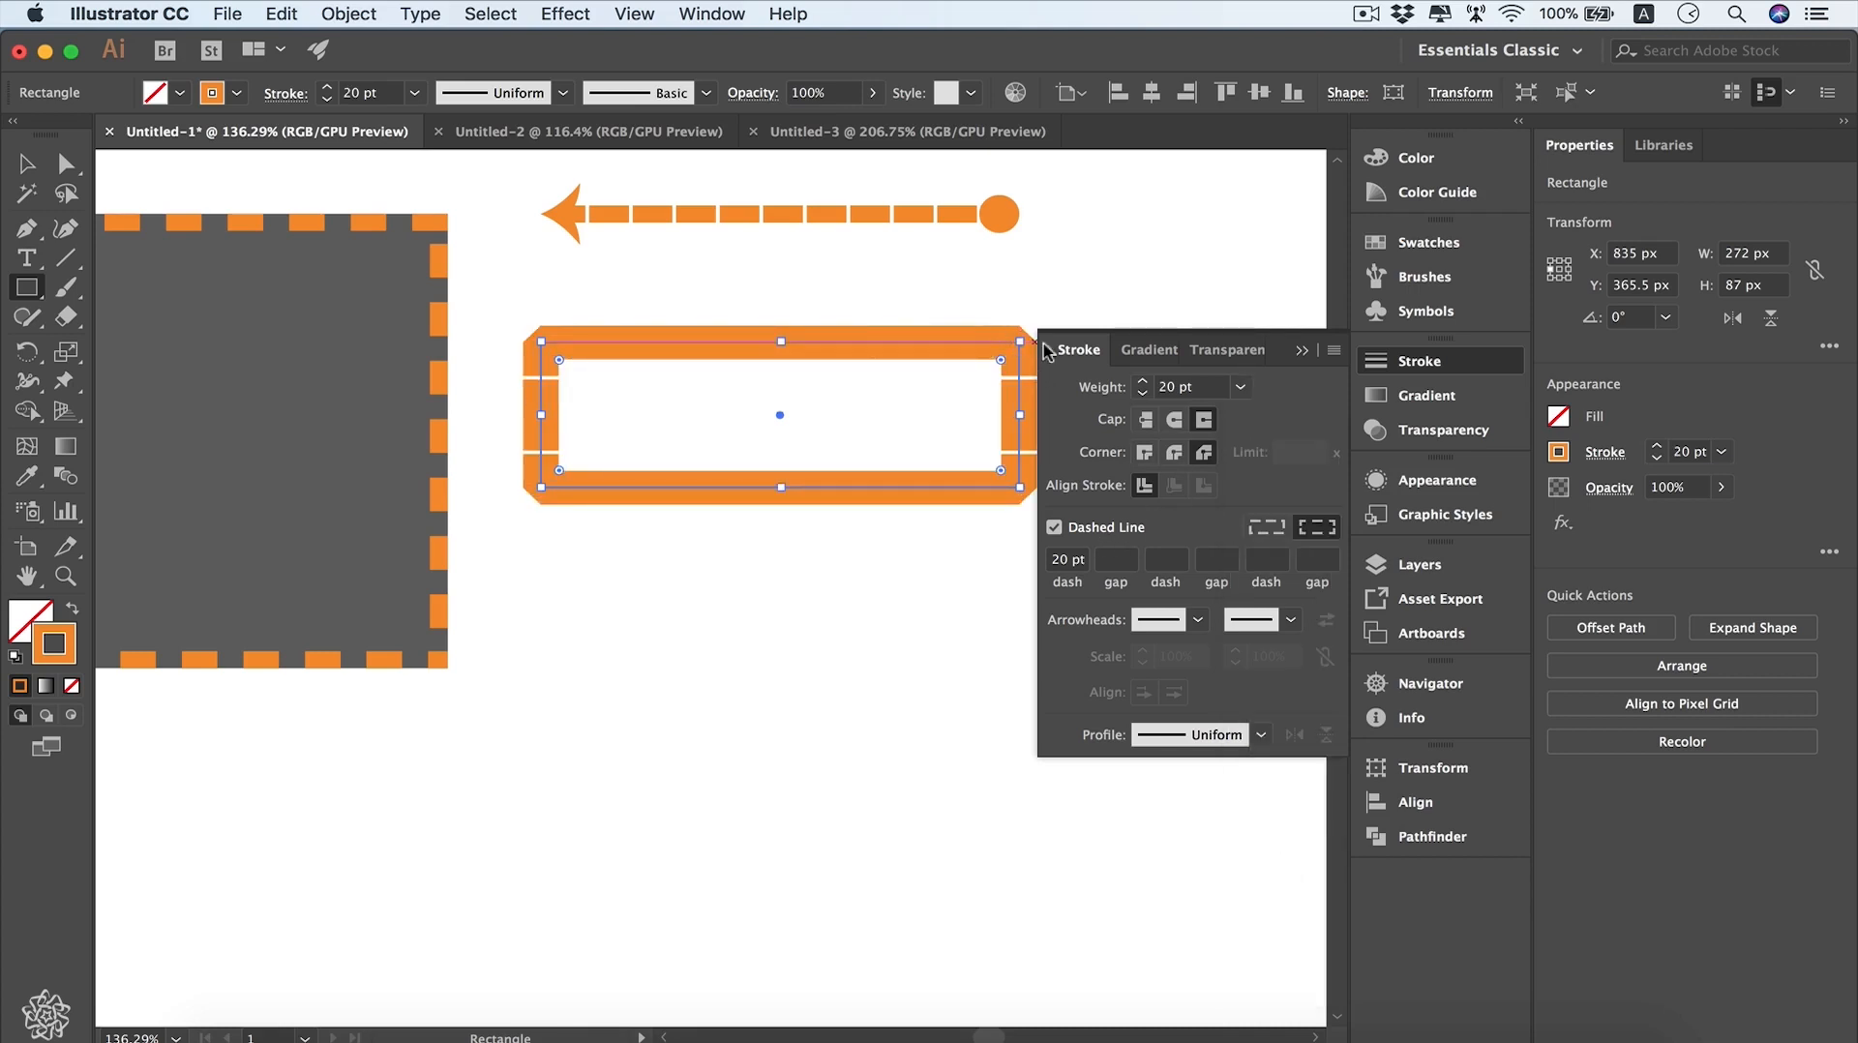
left_click(1174, 452)
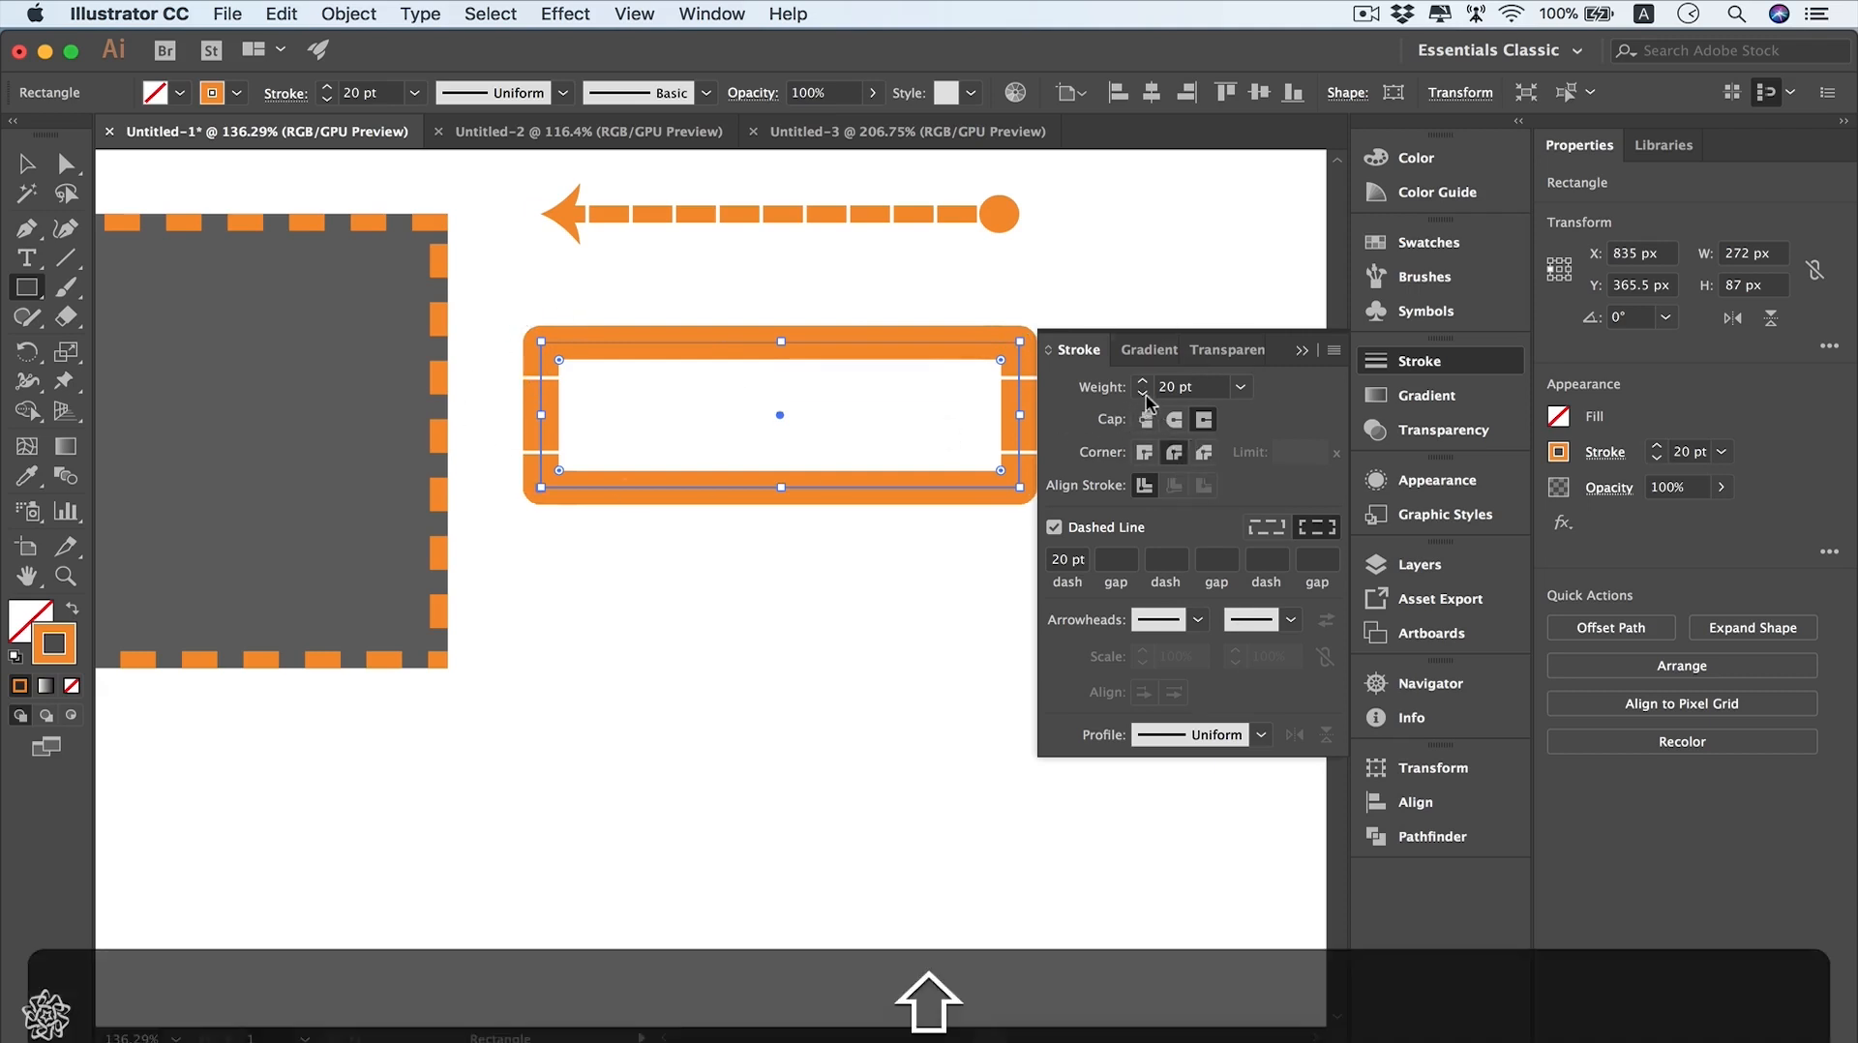
left_click(1141, 393, "shift")
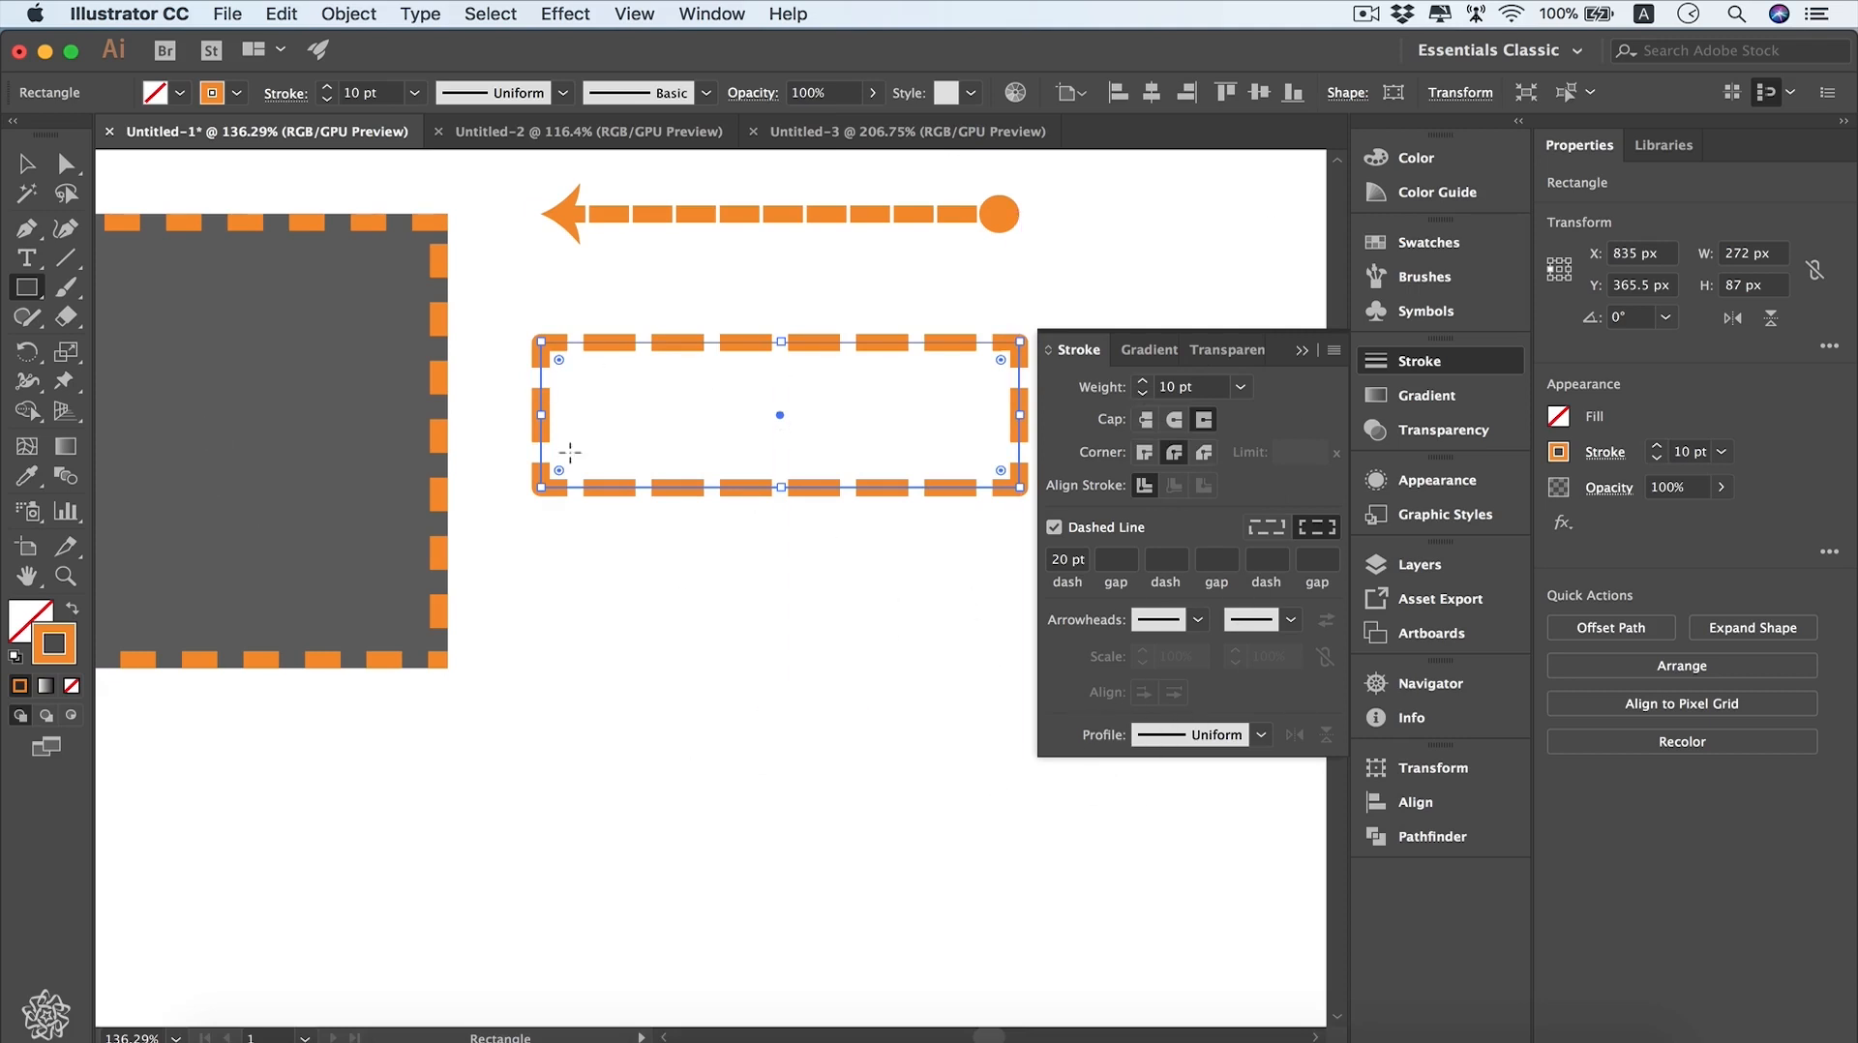
- Try the lens-shaped, double-bulge and half-dome width profiles on the rectangle's dashed stroke
left_click(26, 164)
left_click(1261, 734)
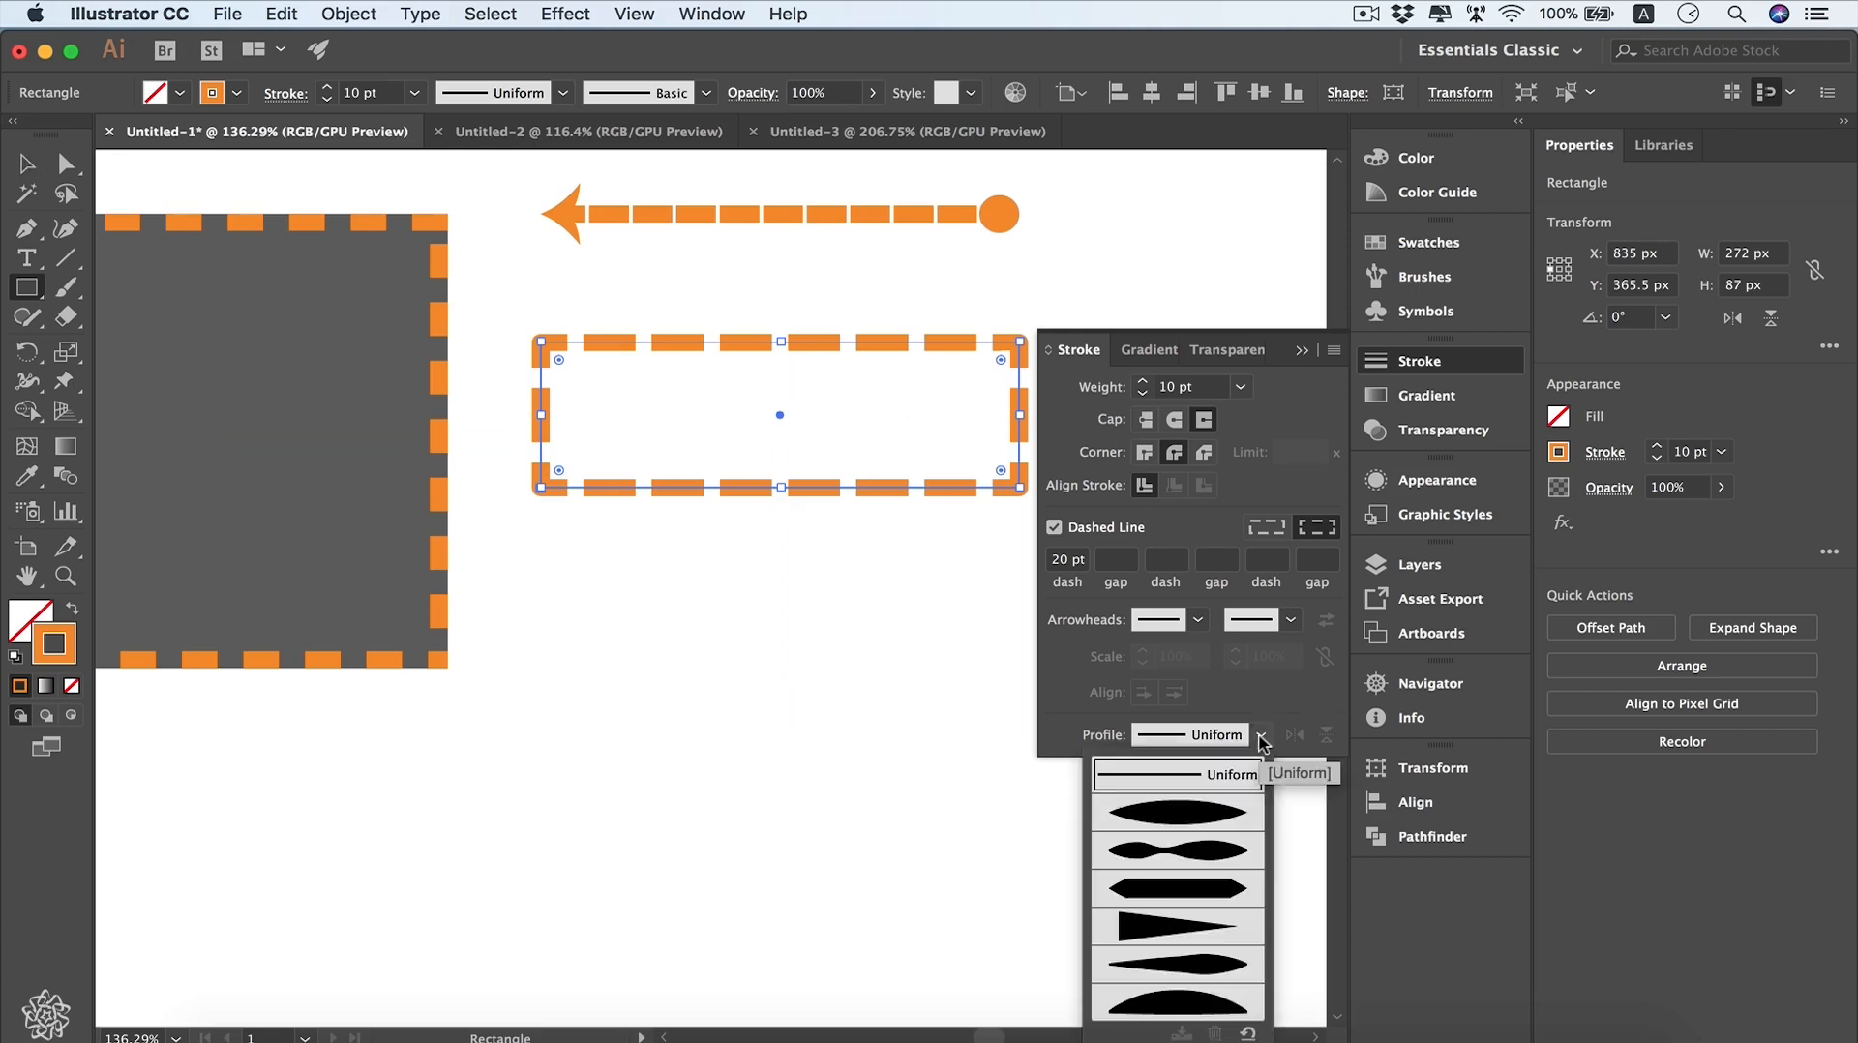
left_click(1235, 816)
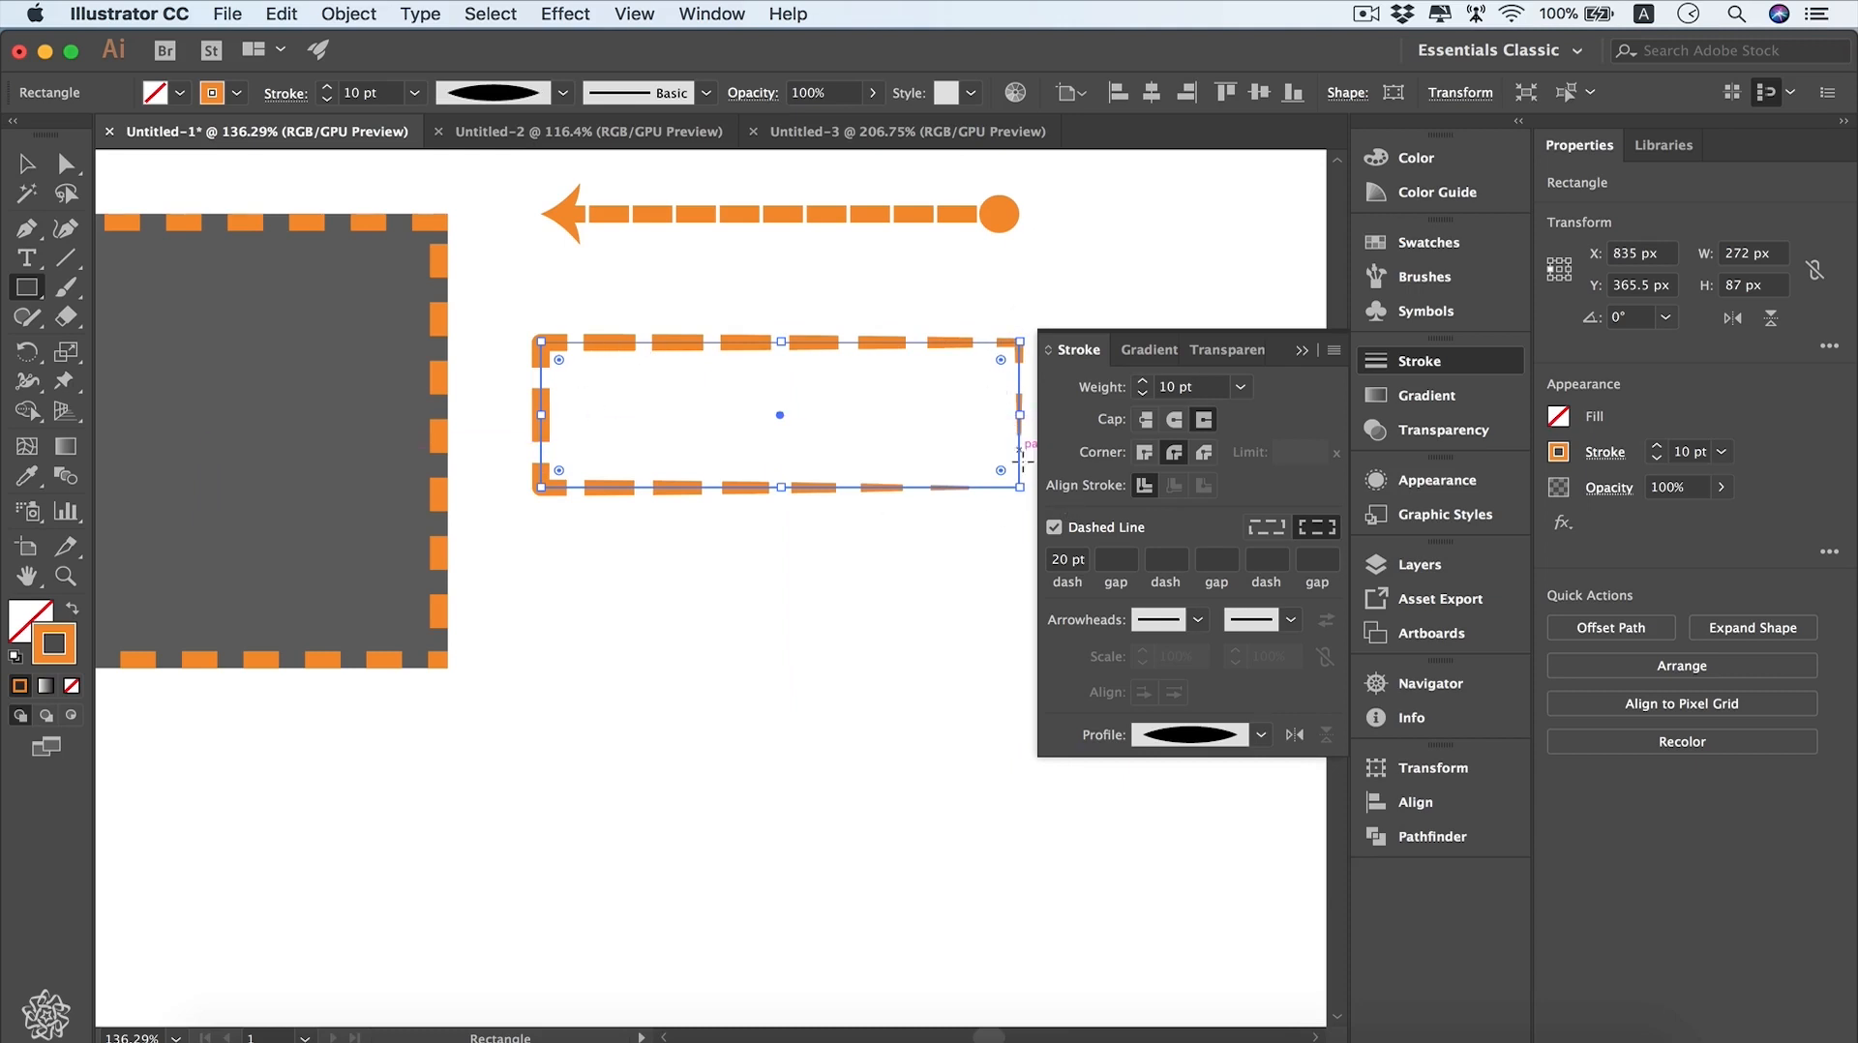
left_click(1262, 736)
left_click(1241, 849)
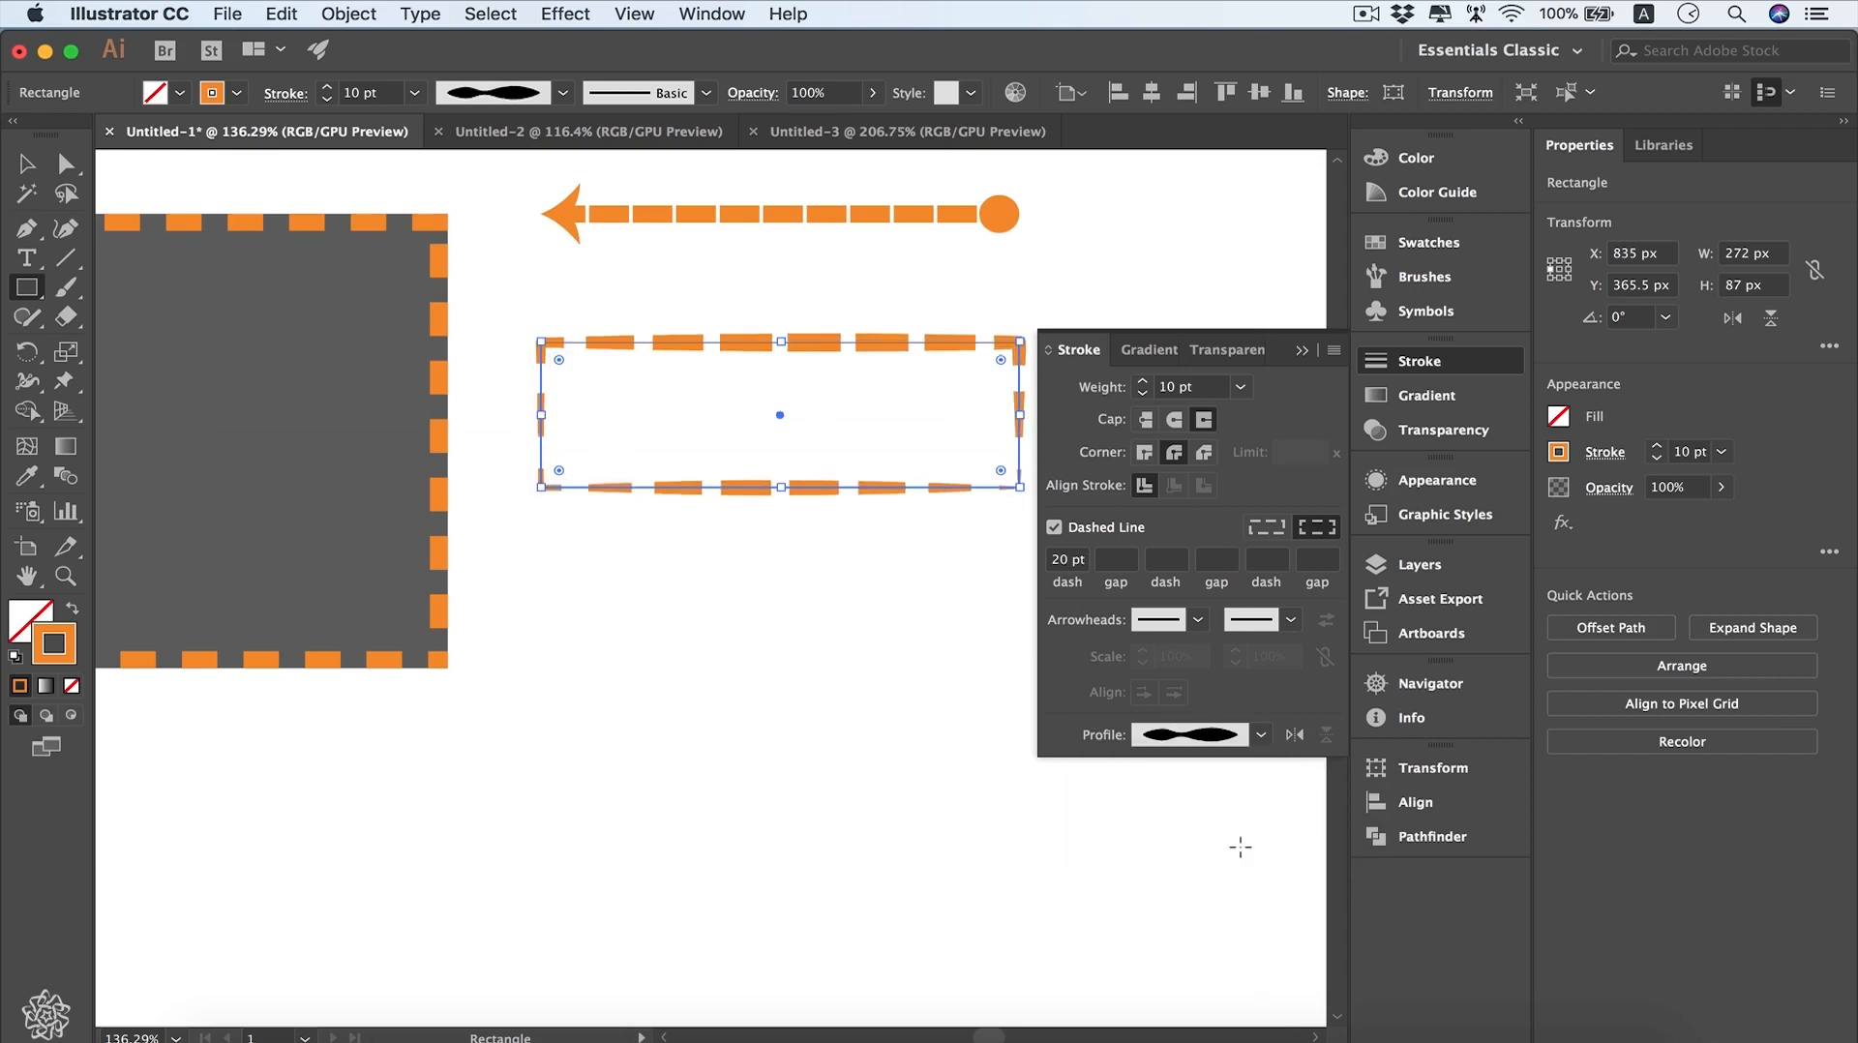
left_click(1262, 735)
left_click(1206, 1006)
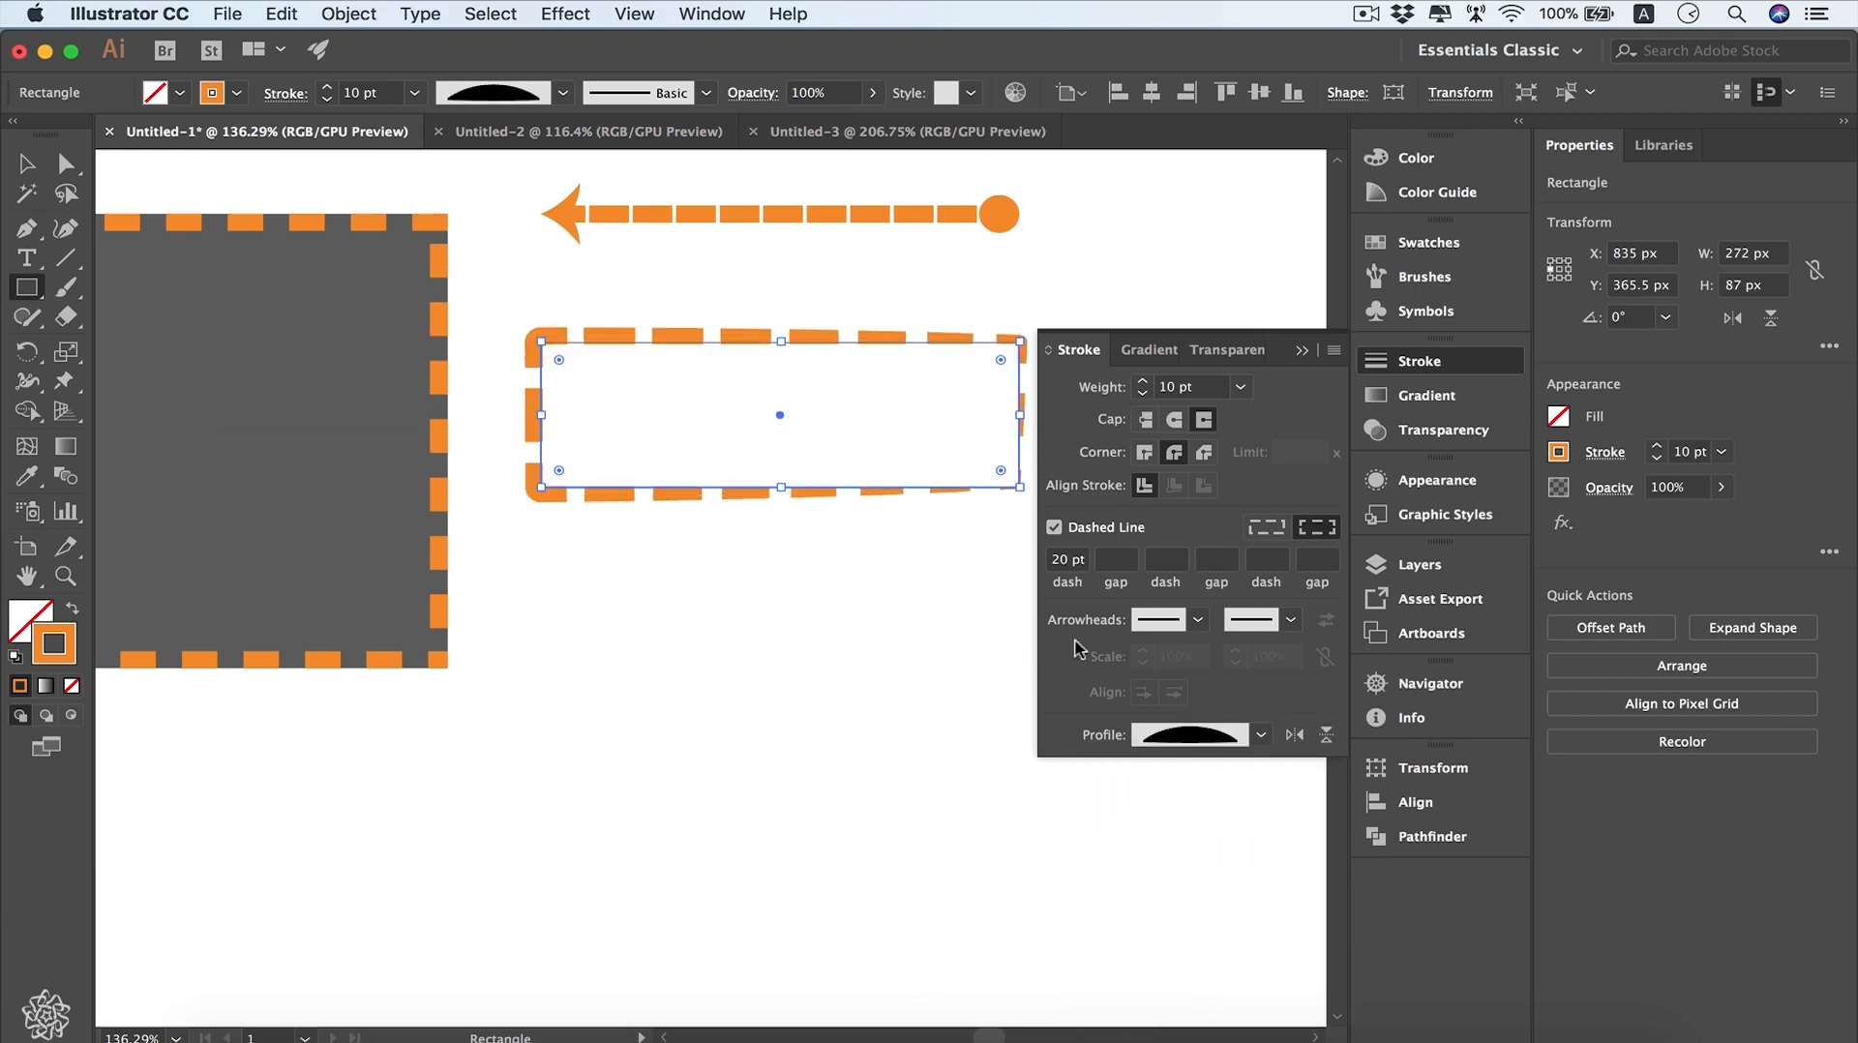
- Turn off the rectangle's dashed line, and apply the double-bulge width profile flipped along the path
left_click(1054, 528)
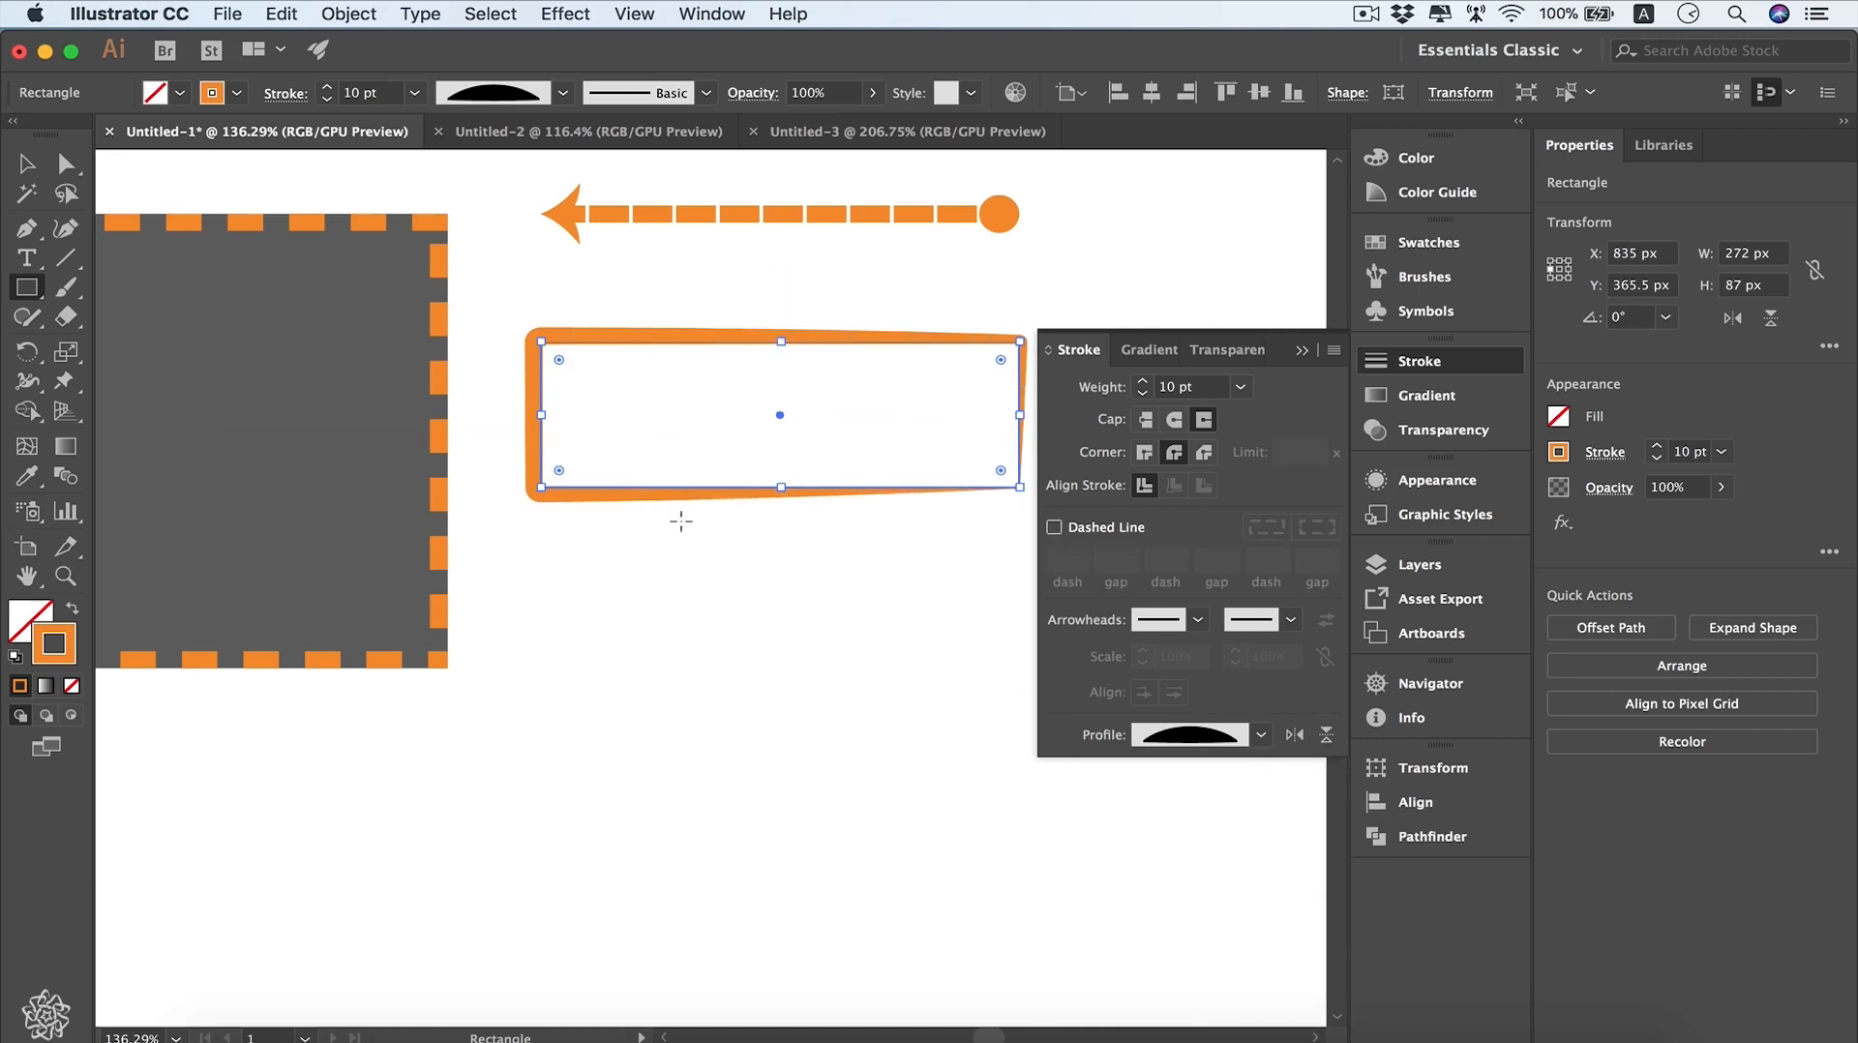
left_click(1261, 735)
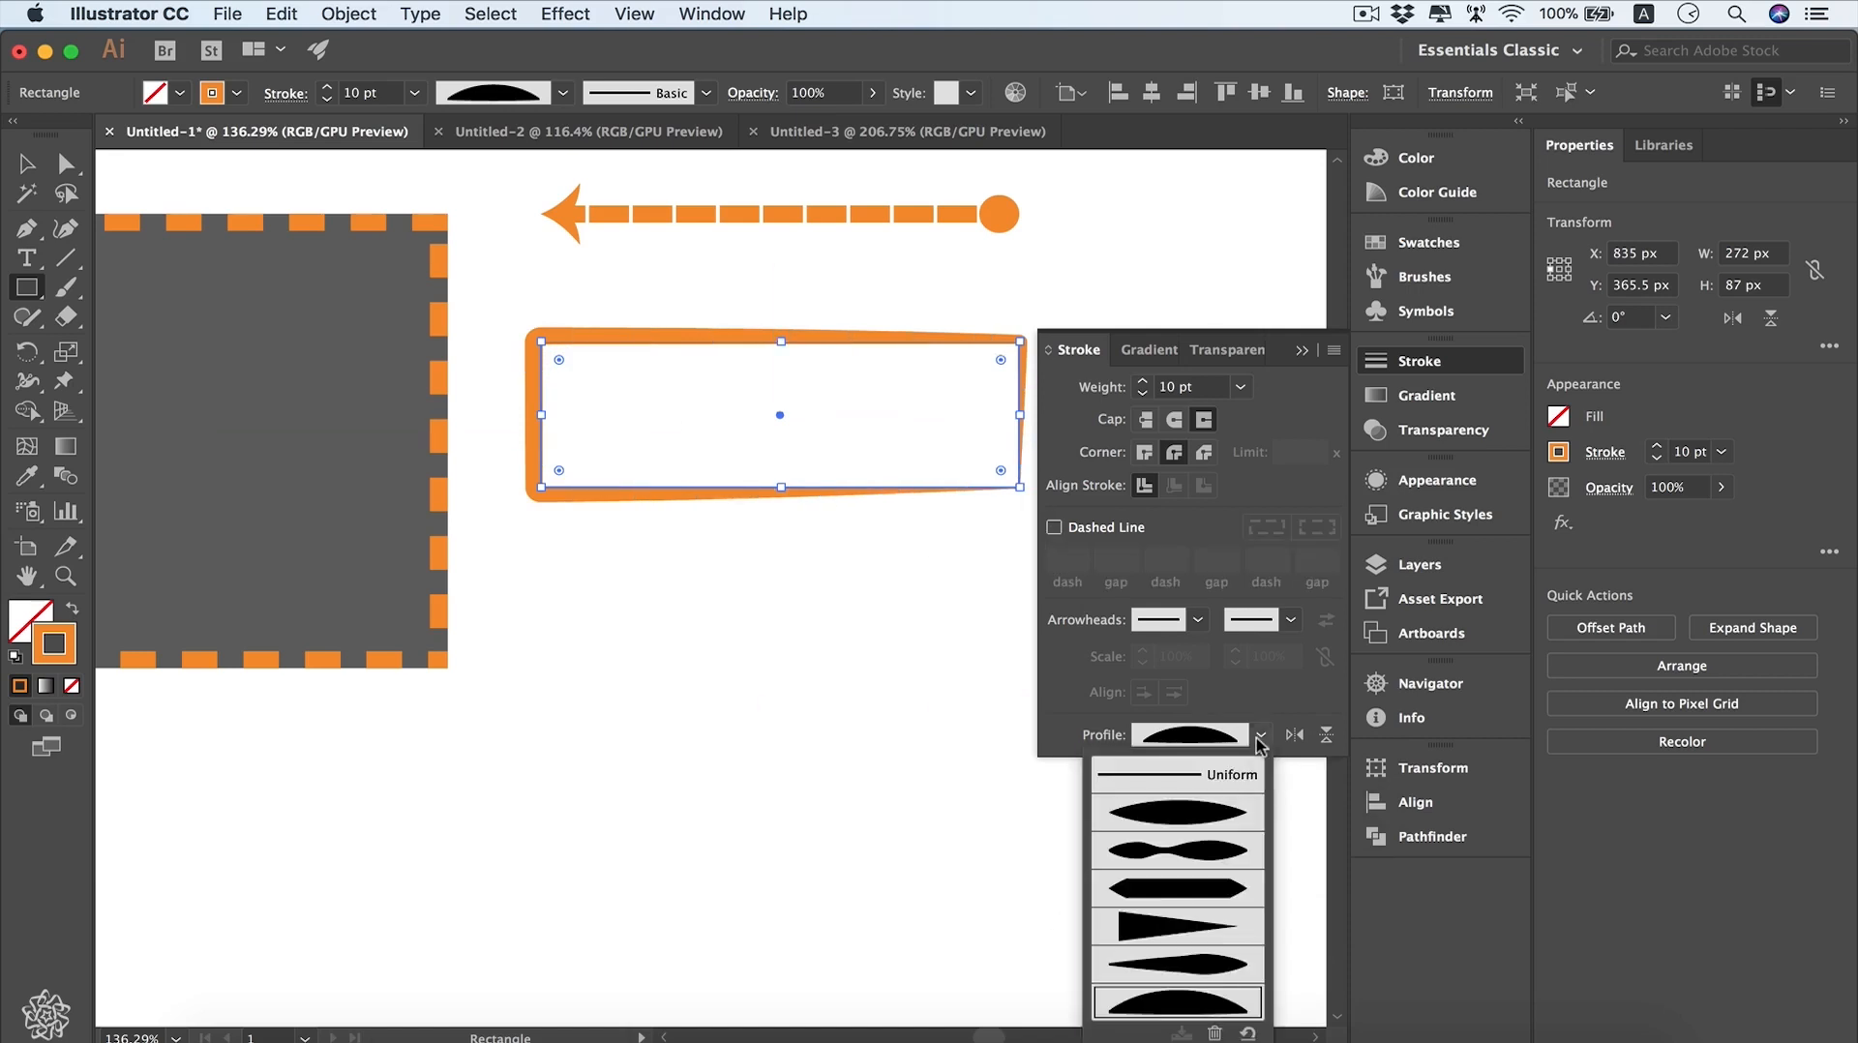
left_click(1226, 850)
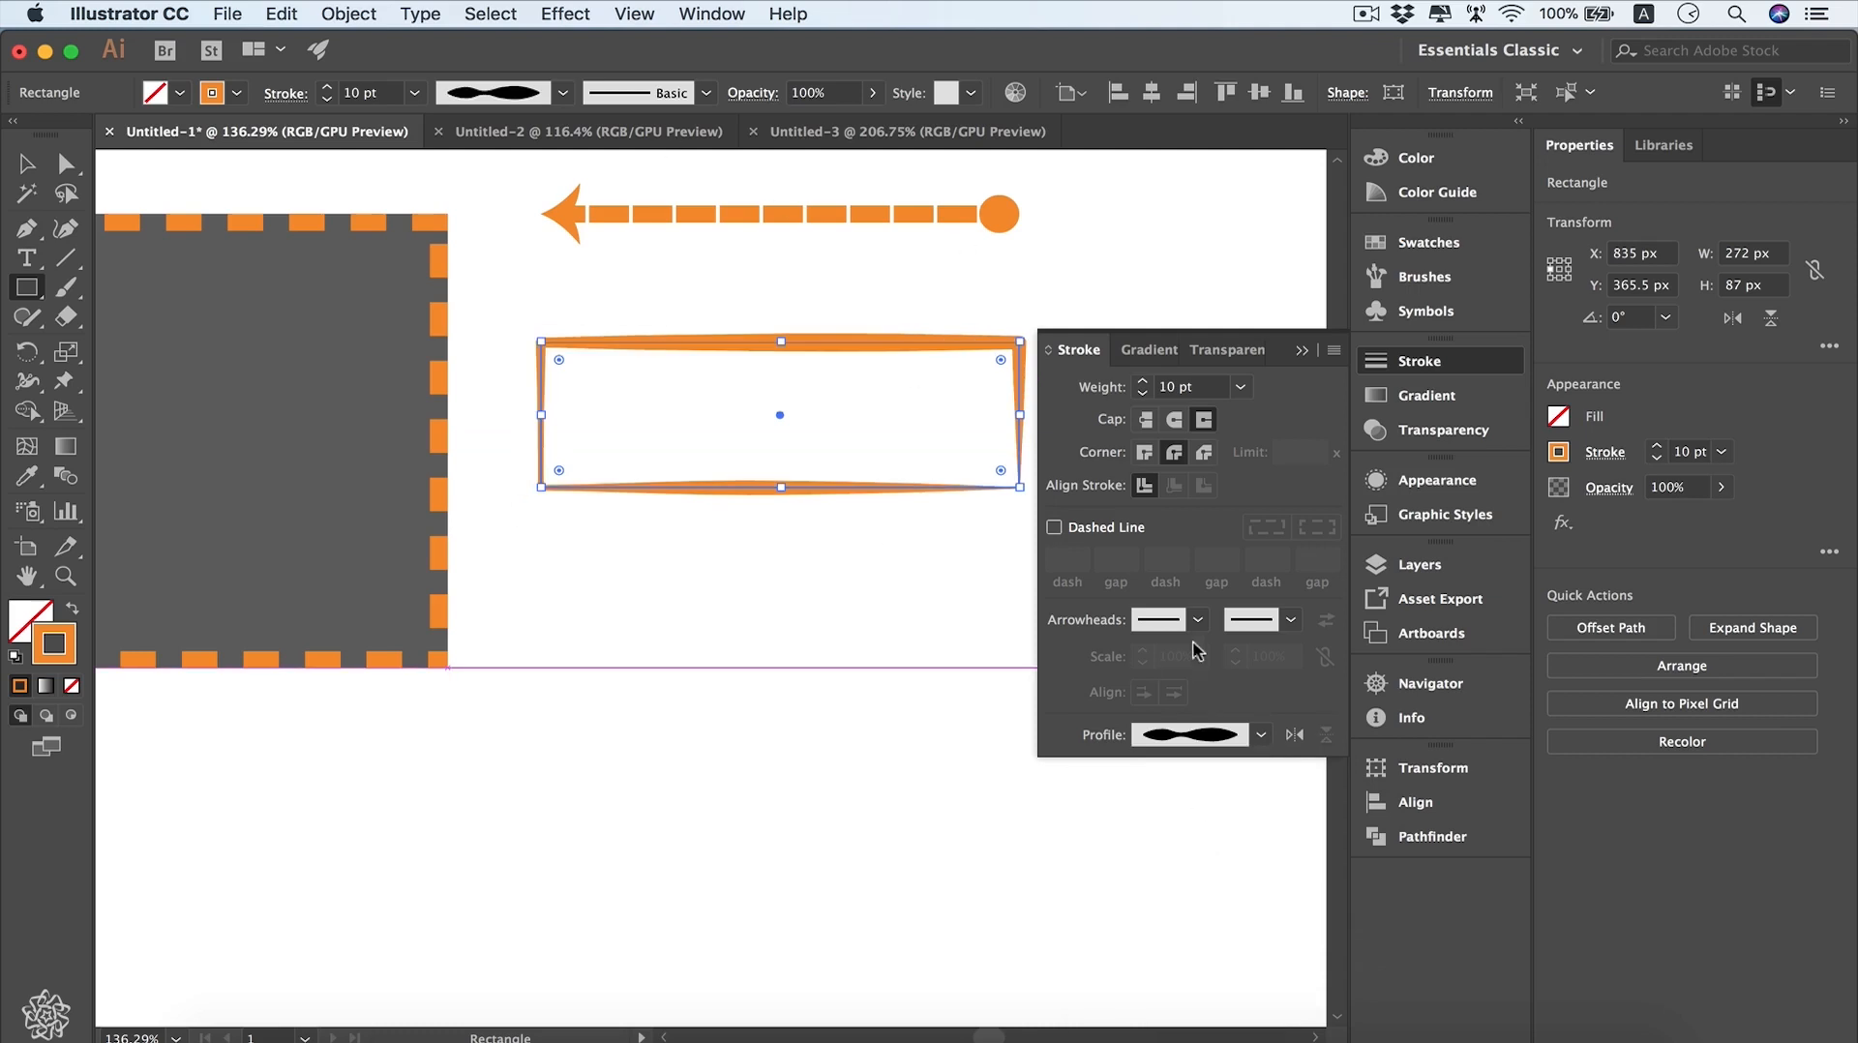
left_click(1294, 735)
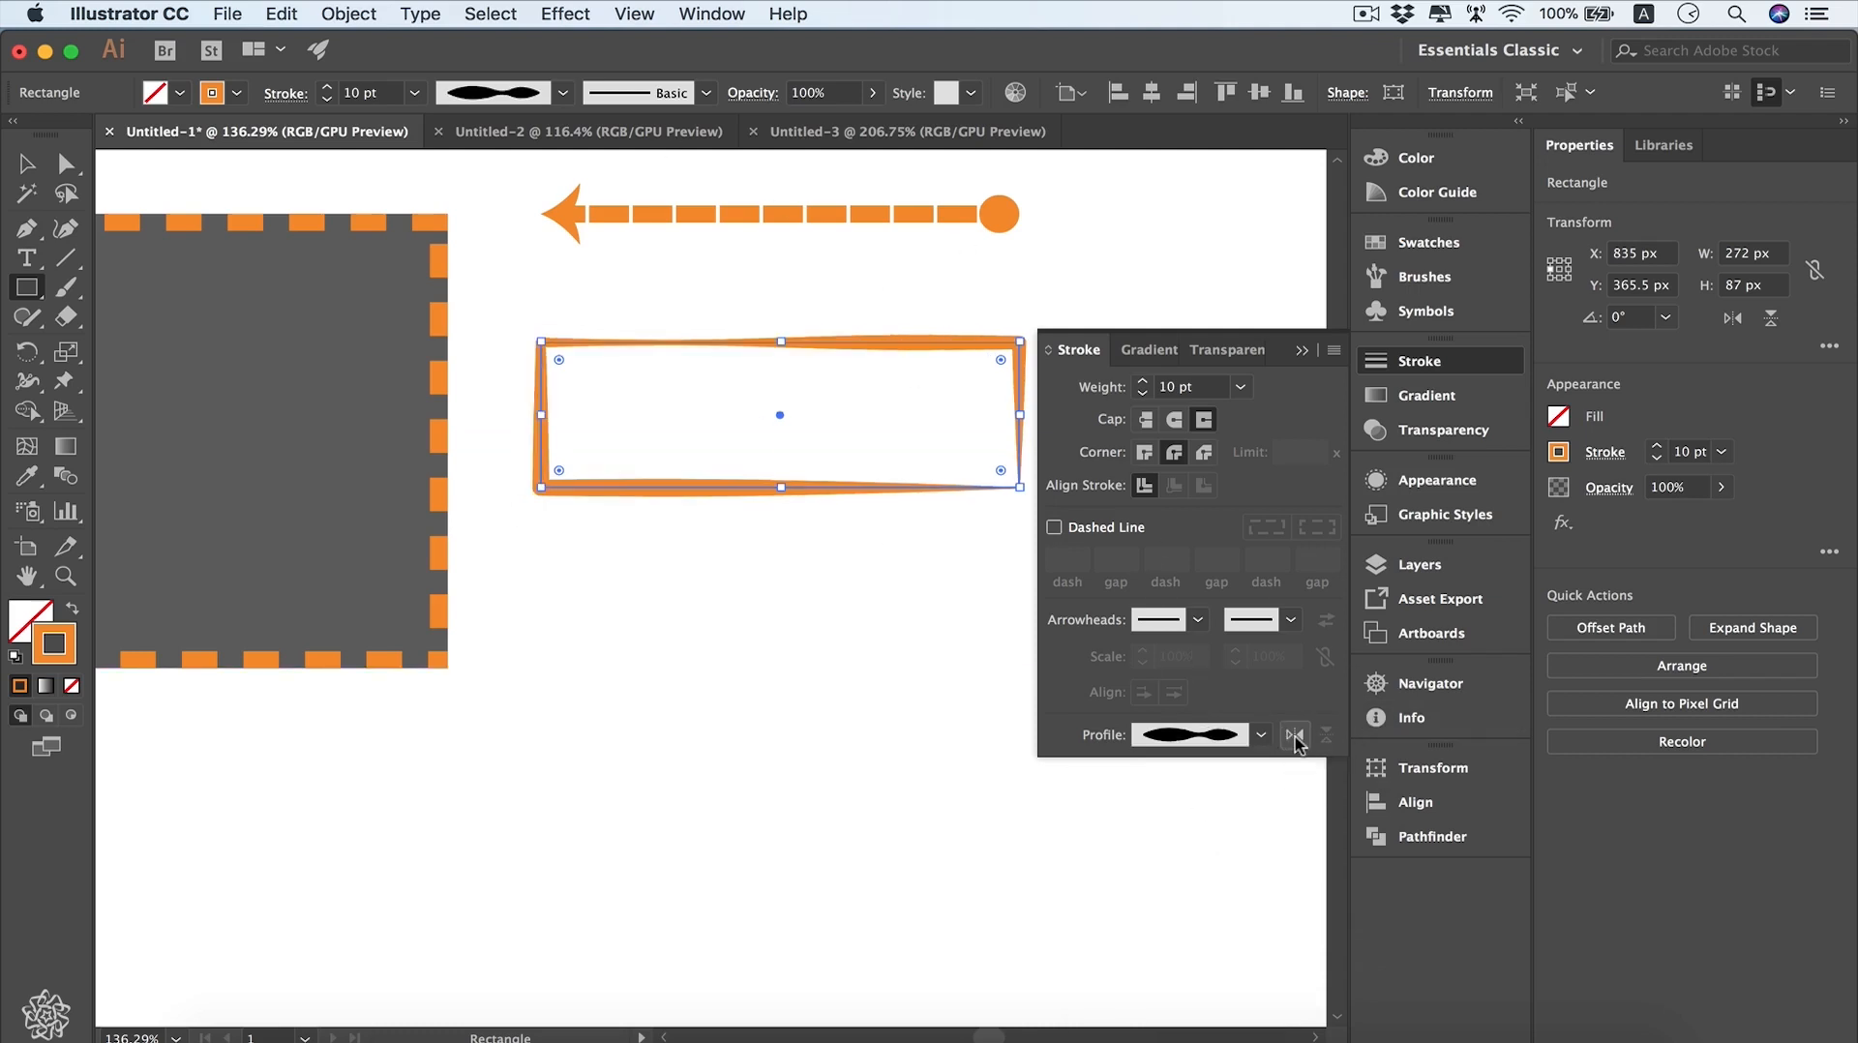
left_click(1295, 738)
left_click(1296, 738)
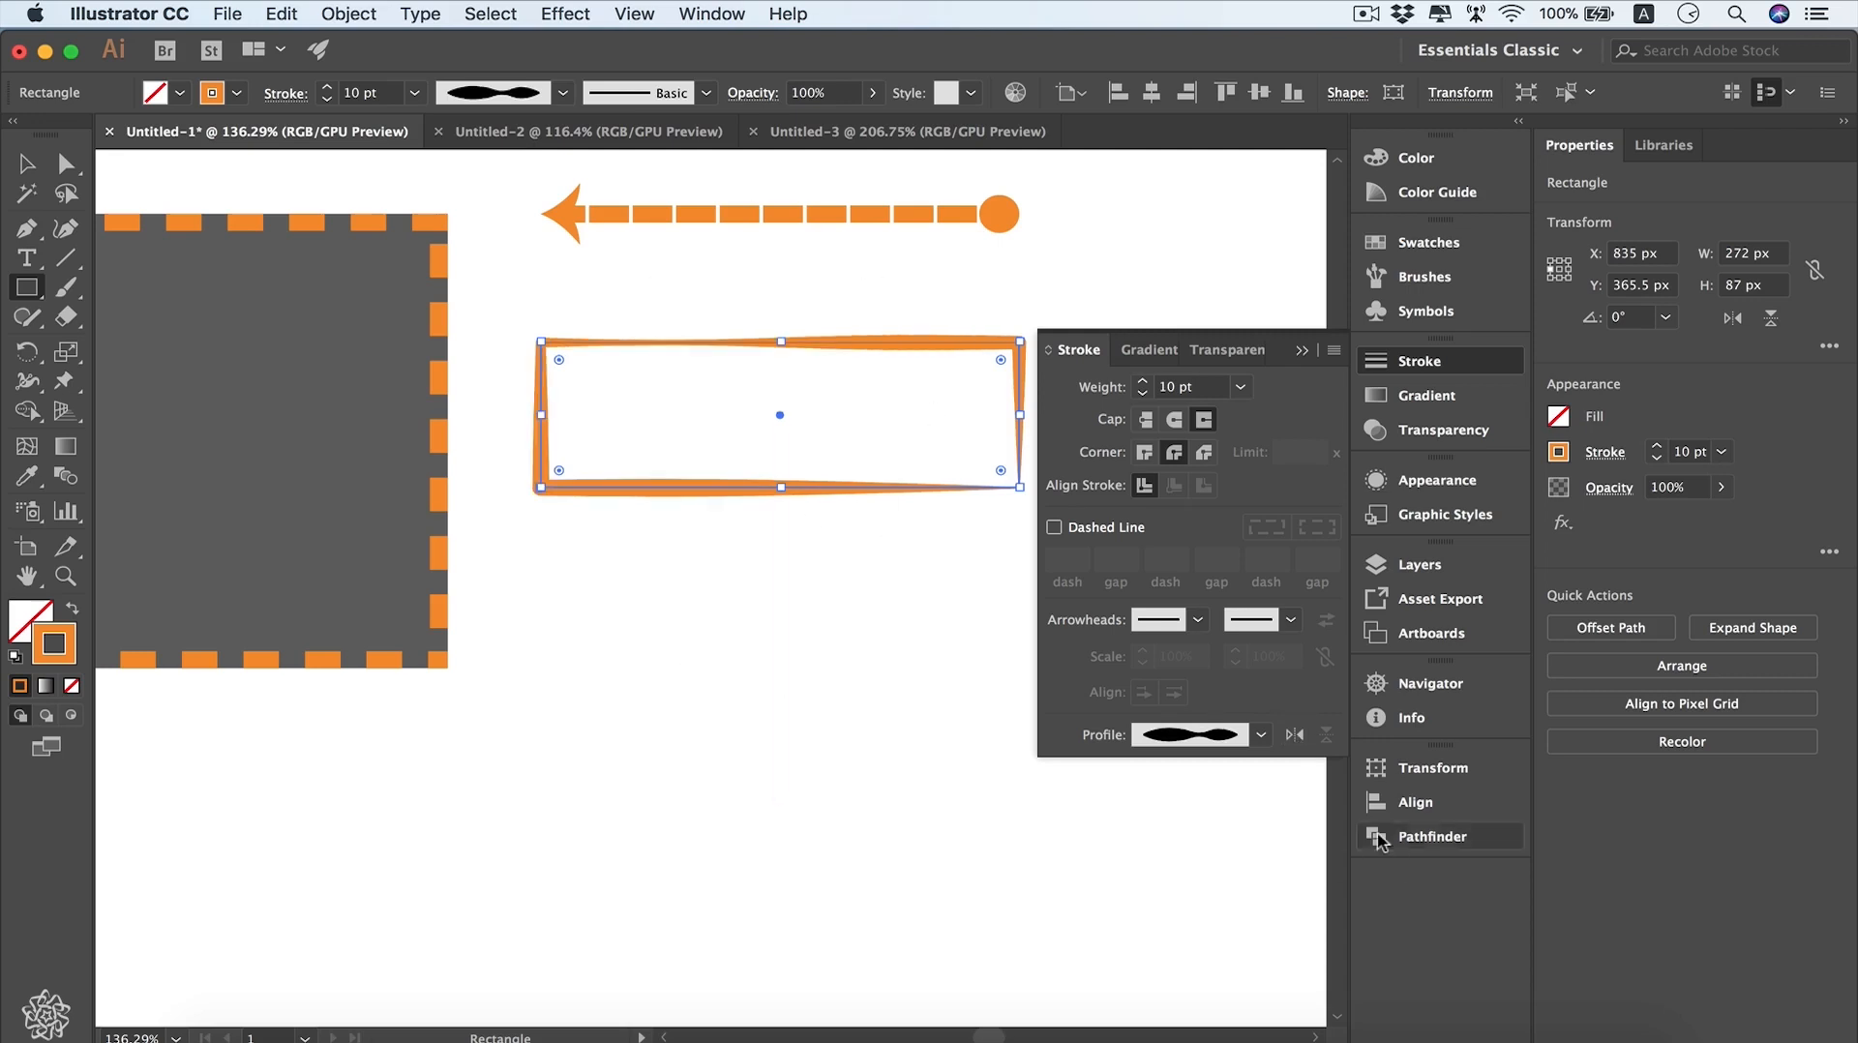
- Reset the rectangle's stroke profile to Uniform and thicken the stroke on all four sides with the Width tool
left_click(1261, 736)
left_click(1179, 781)
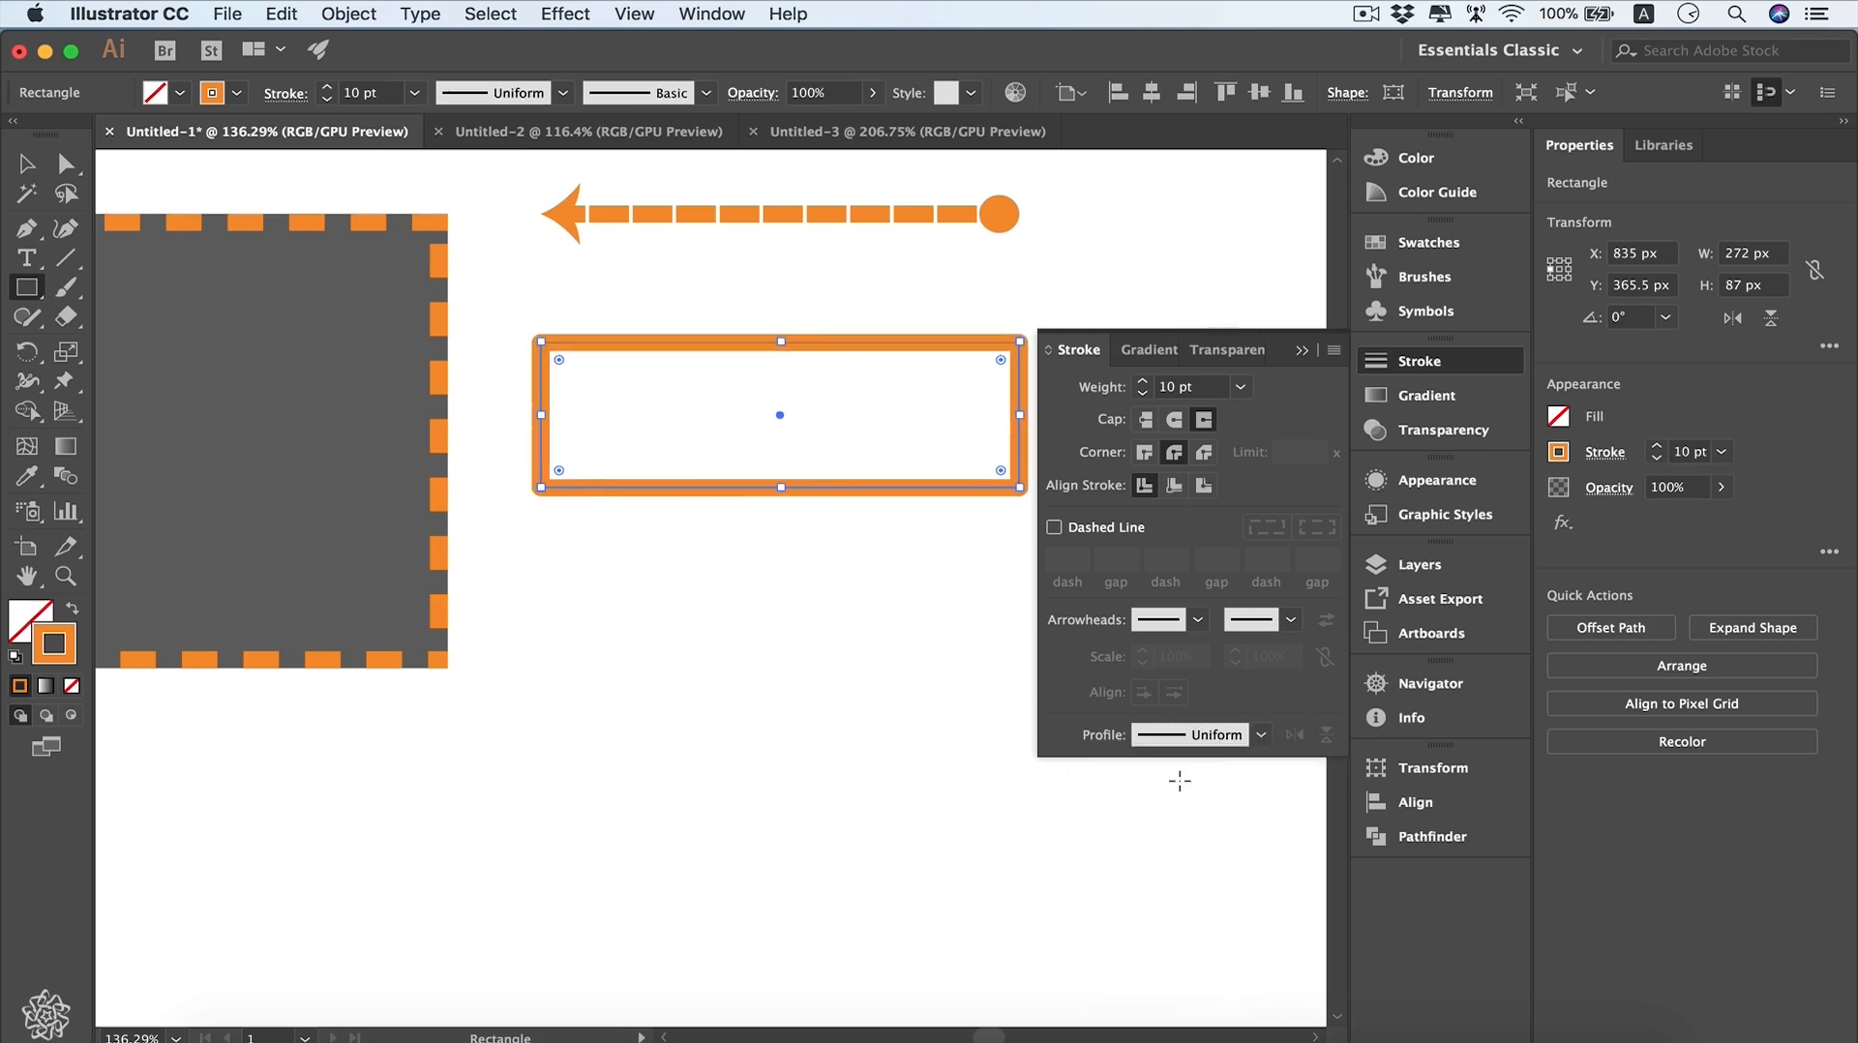
left_click(34, 385)
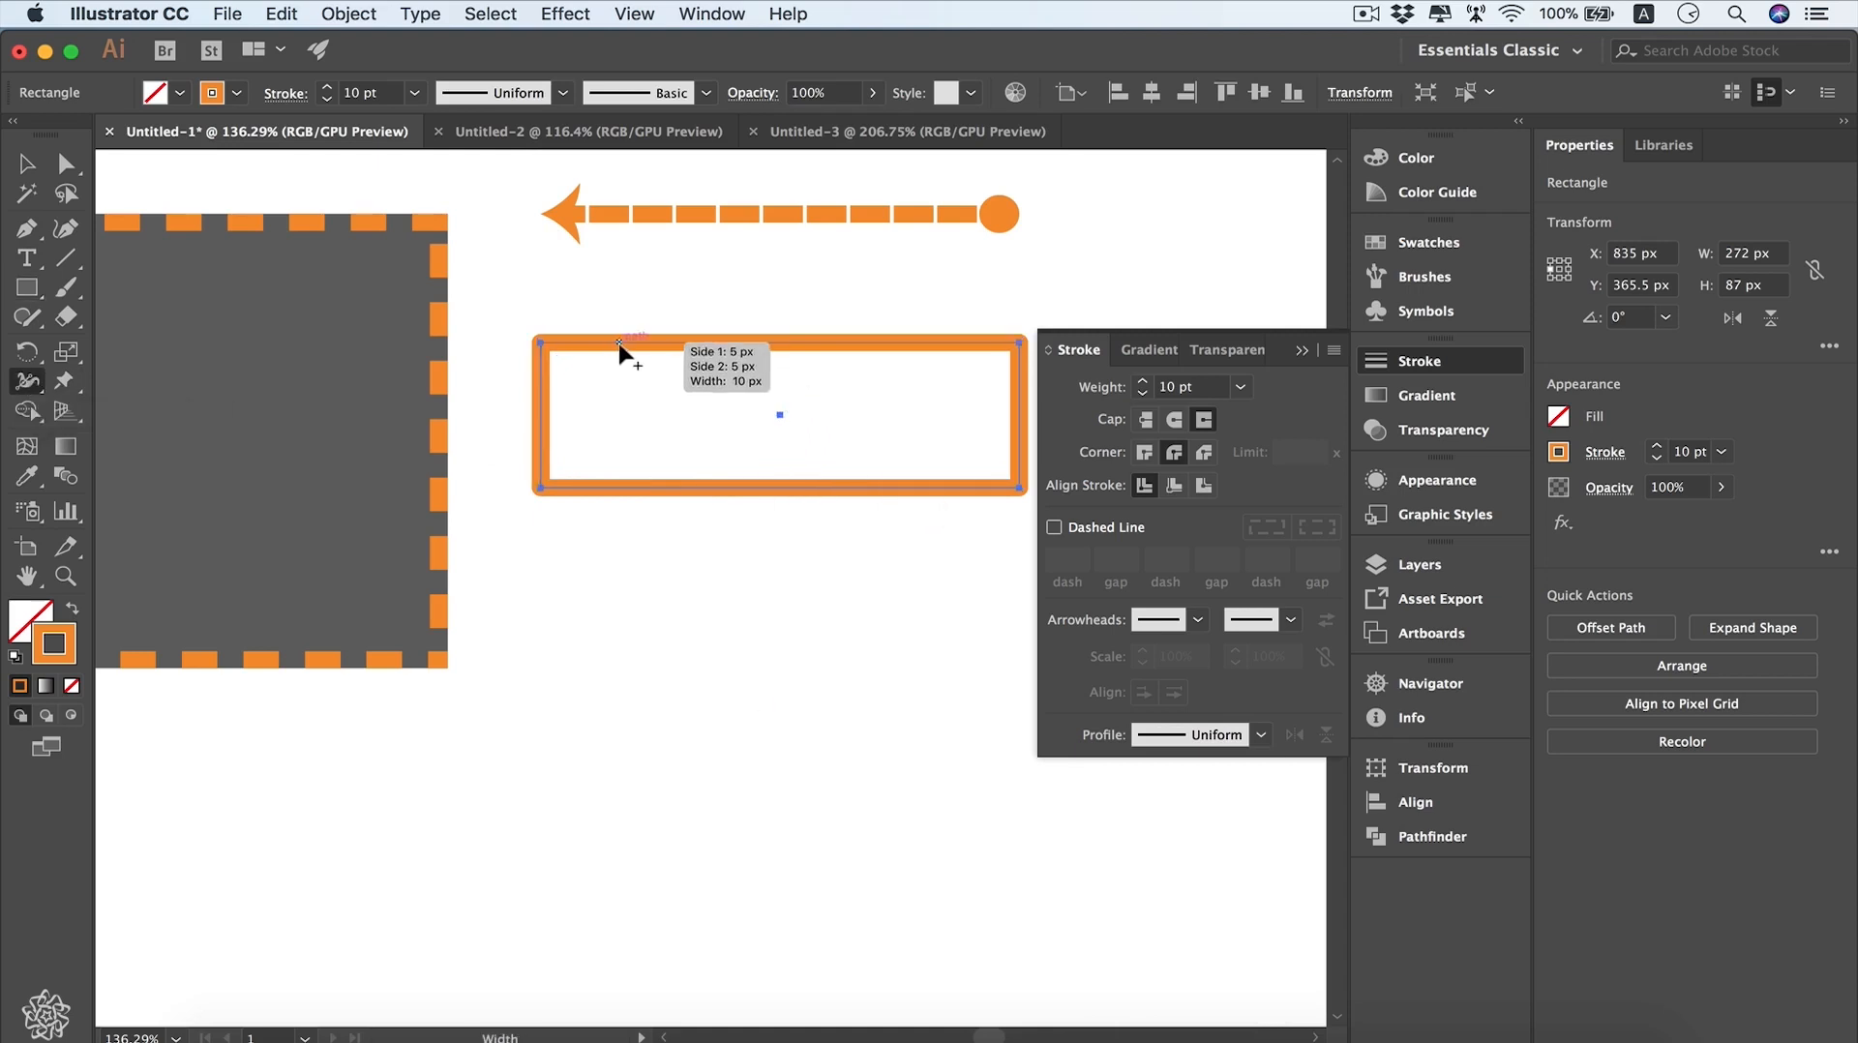
mouse_move(614, 354)
left_mouse_down()
mouse_move(620, 376)
mouse_move(617, 356)
left_mouse_up()
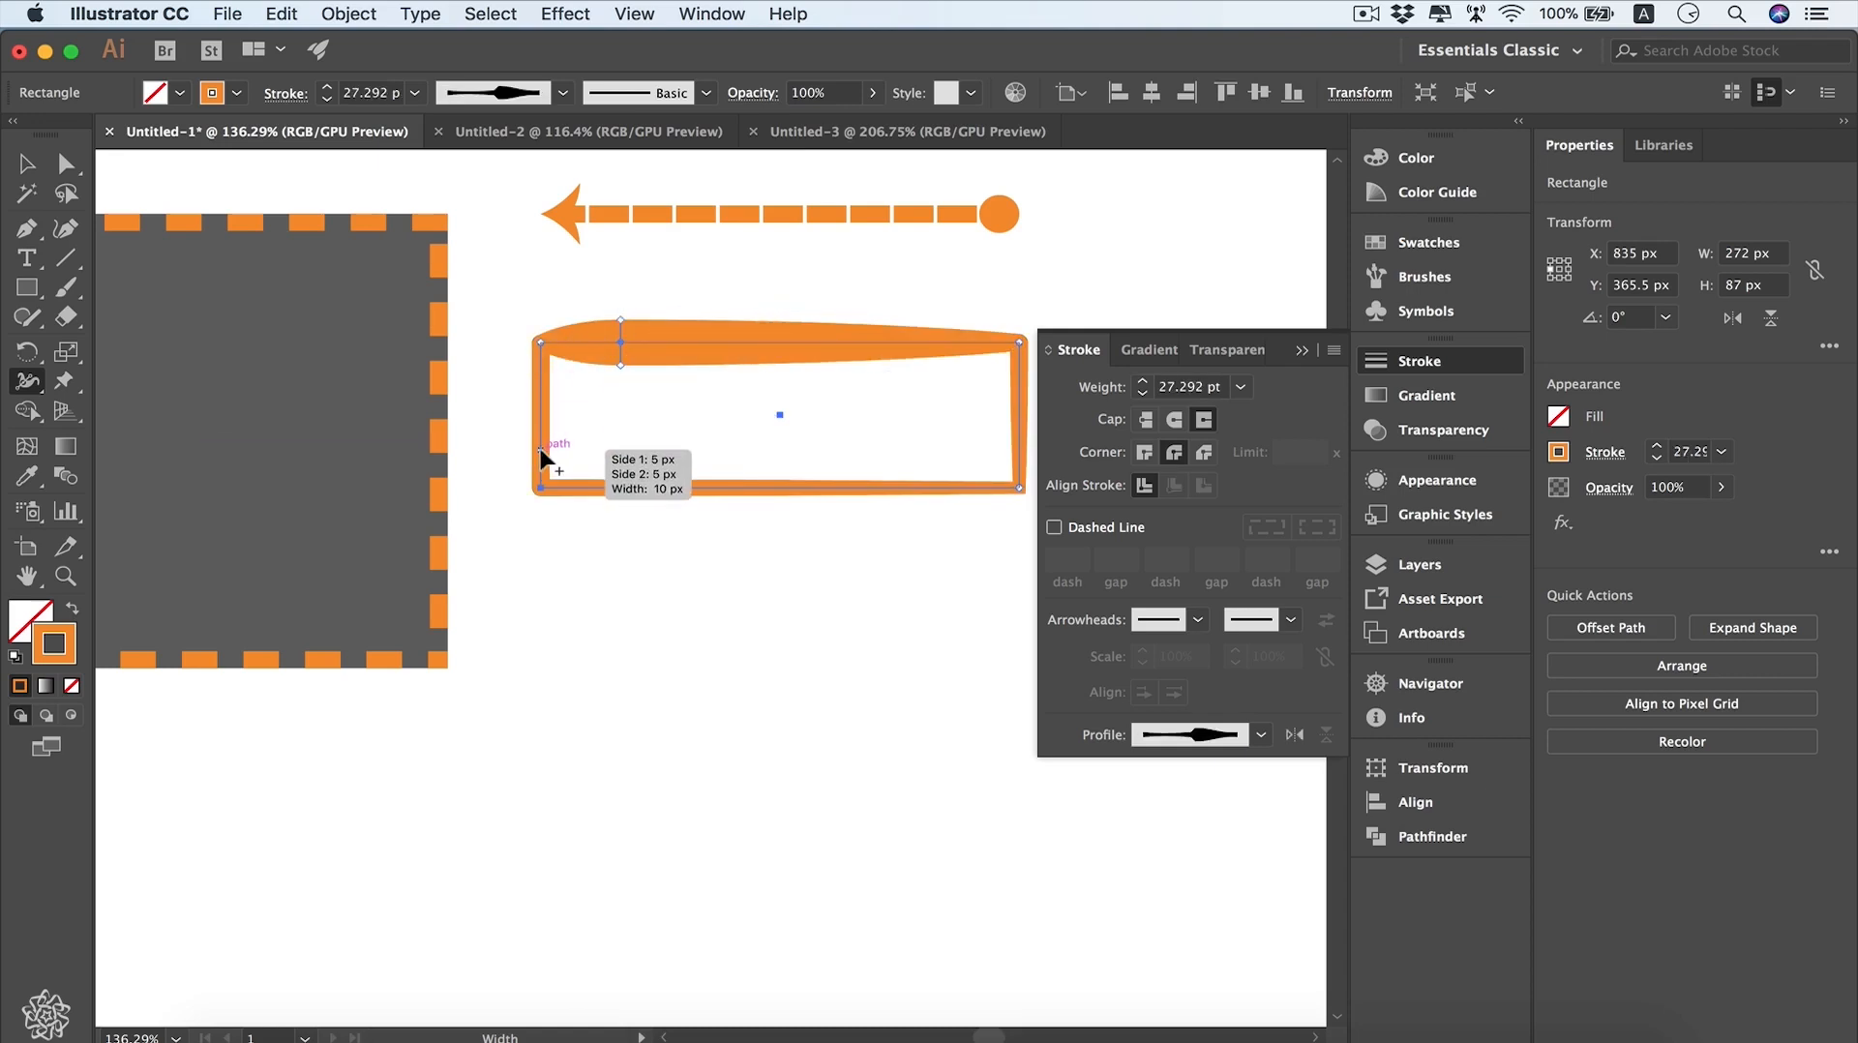
left_click_drag(540, 452, 516, 452)
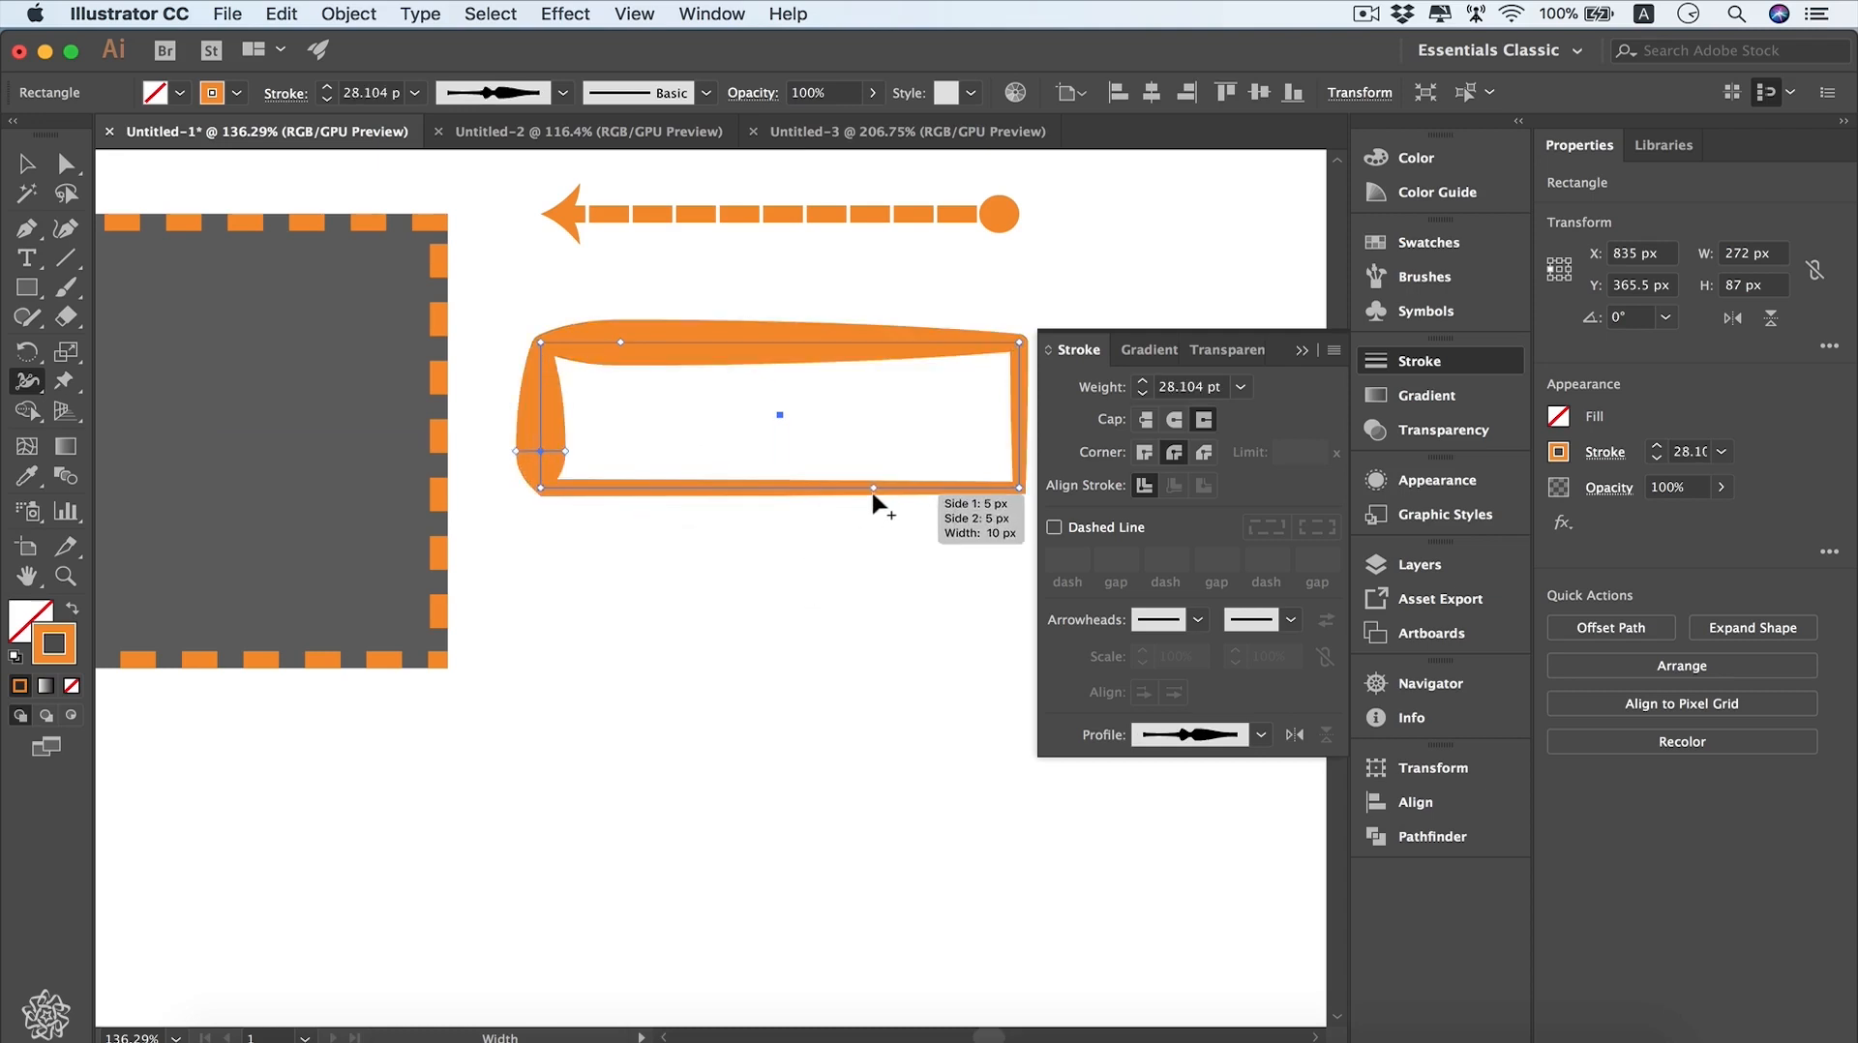
left_click_drag(893, 488, 893, 516)
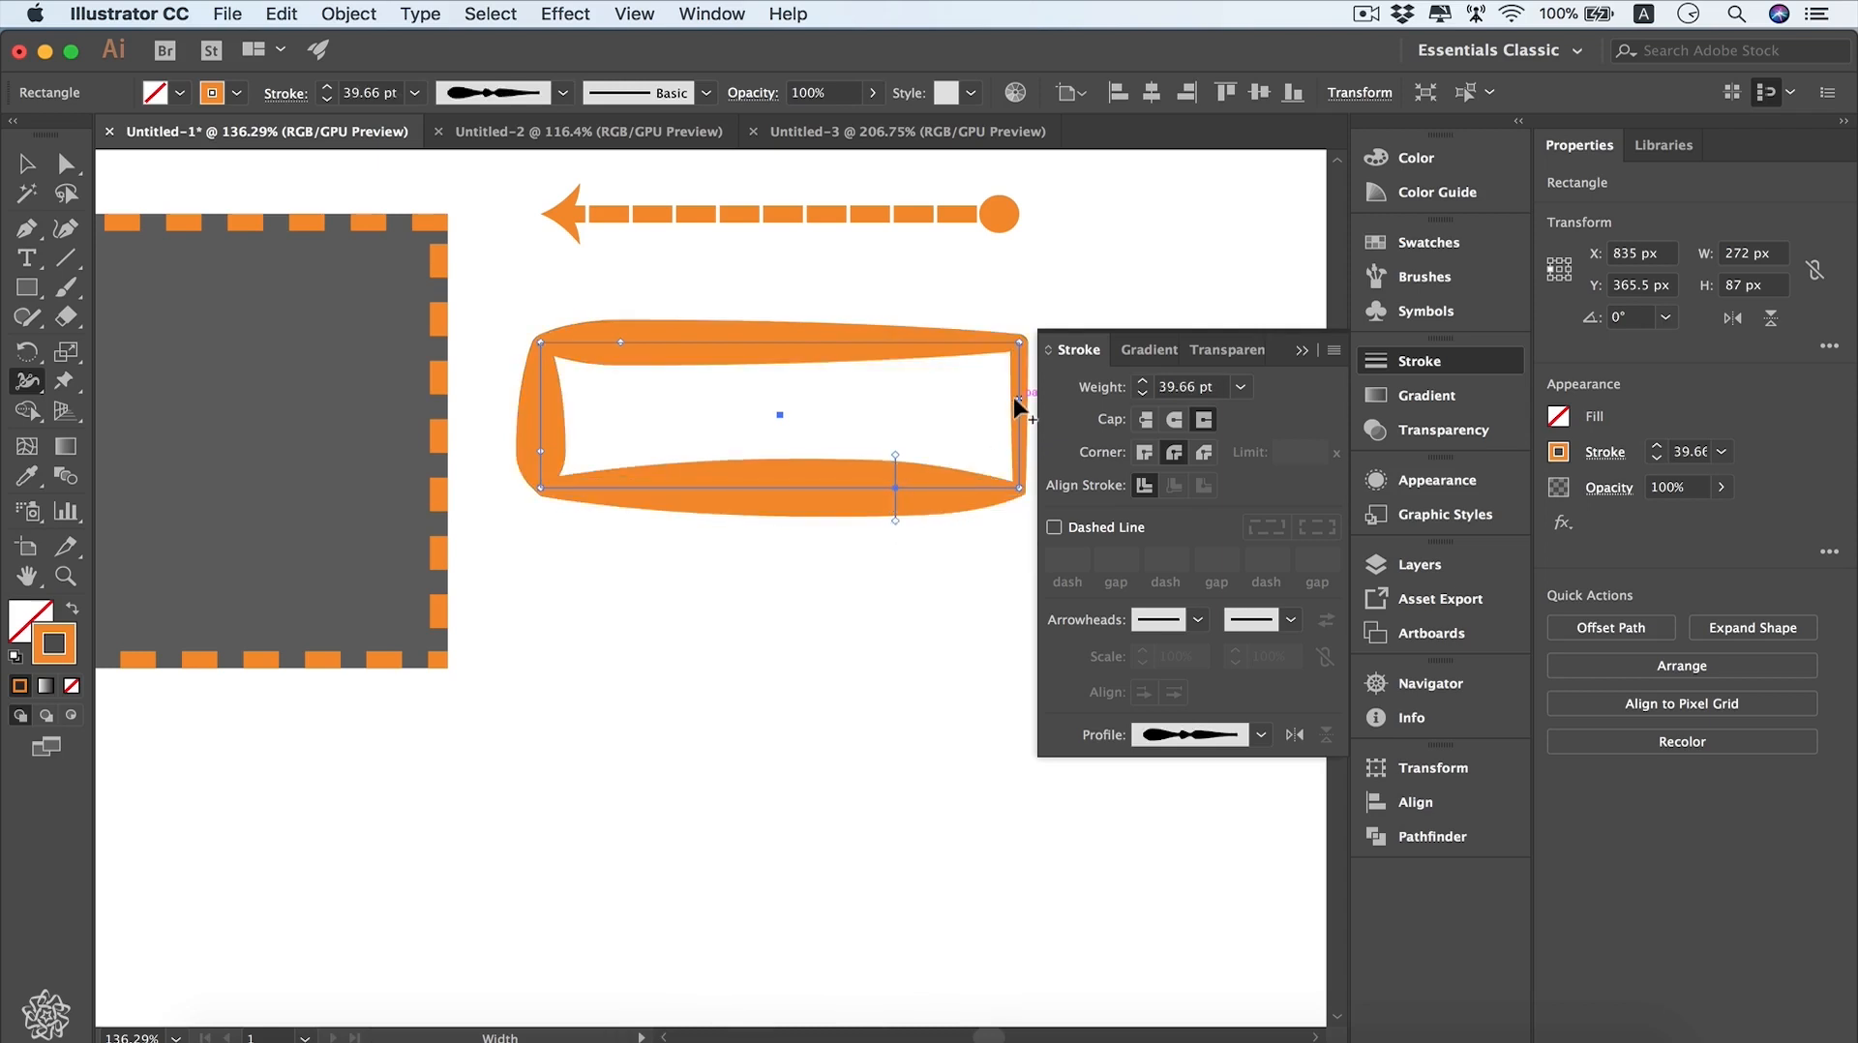
left_click_drag(1013, 397, 990, 393)
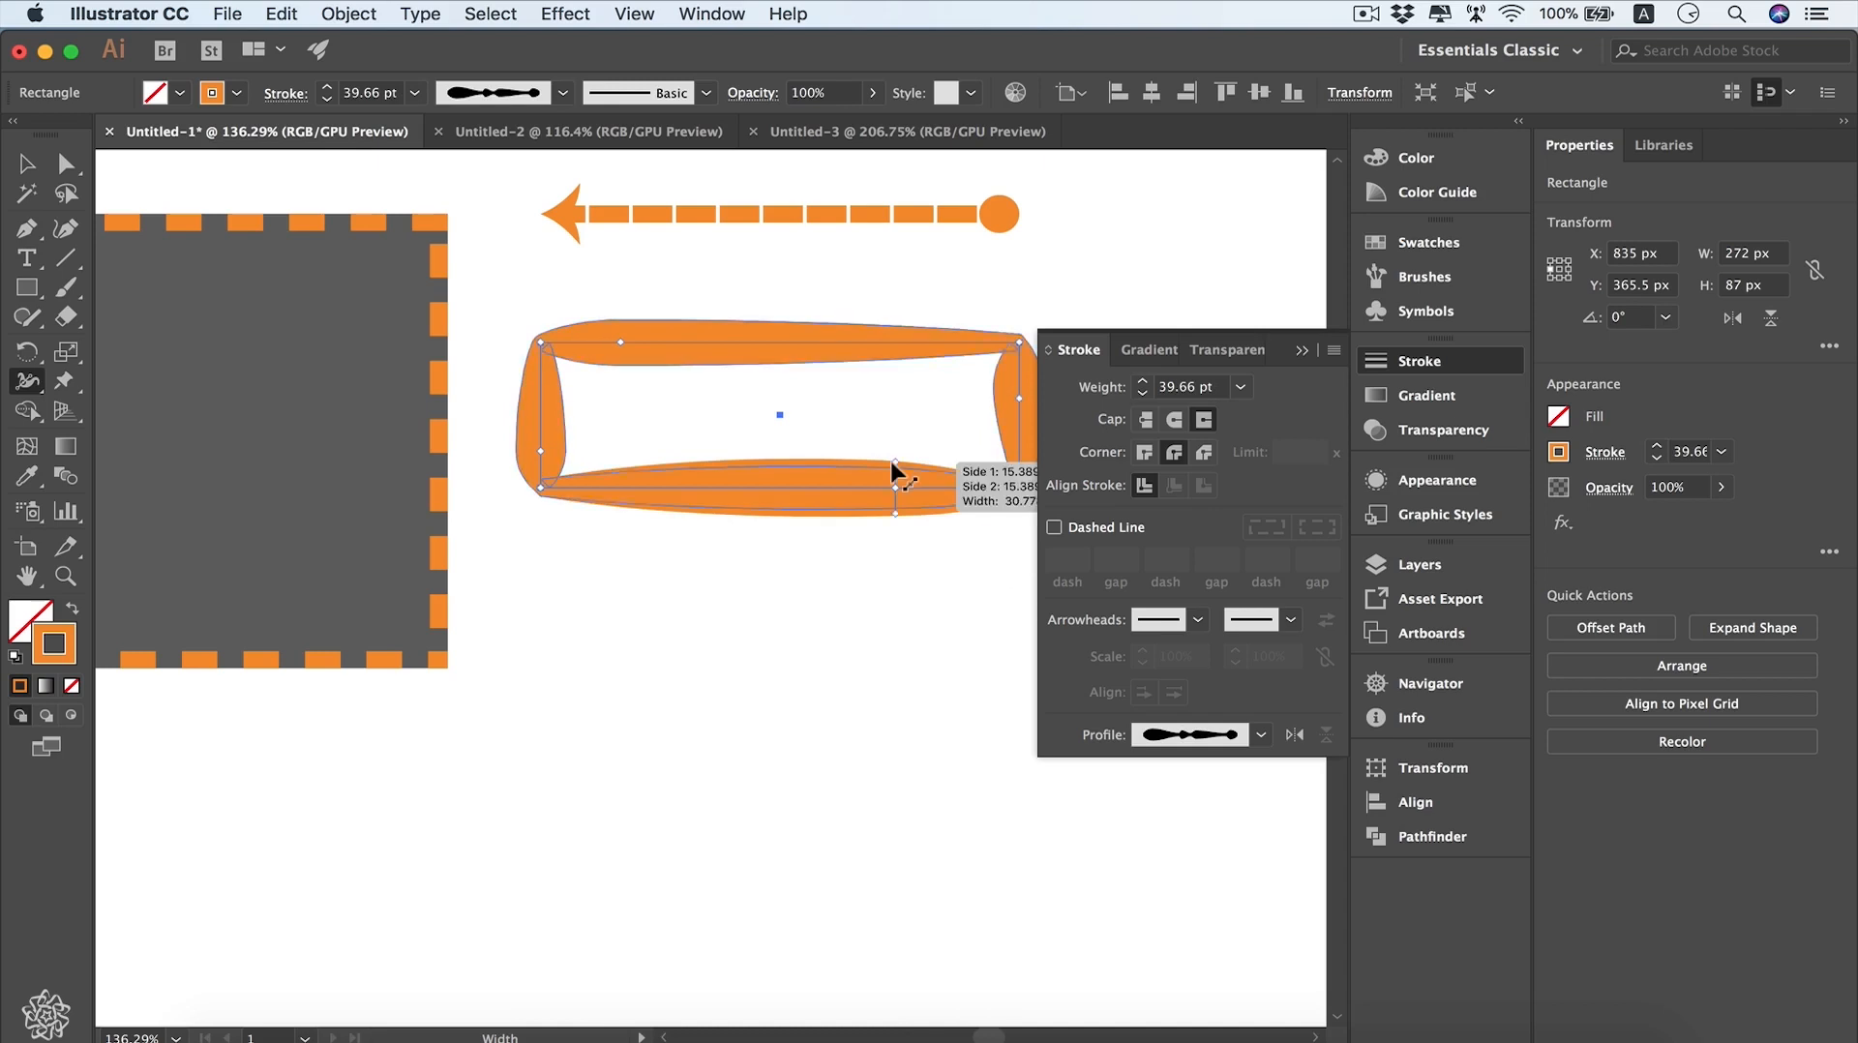
- Narrow the bottom edge's width point to about 29 px in total, and set its Side 1 to 5 px
left_click_drag(893, 466, 893, 463)
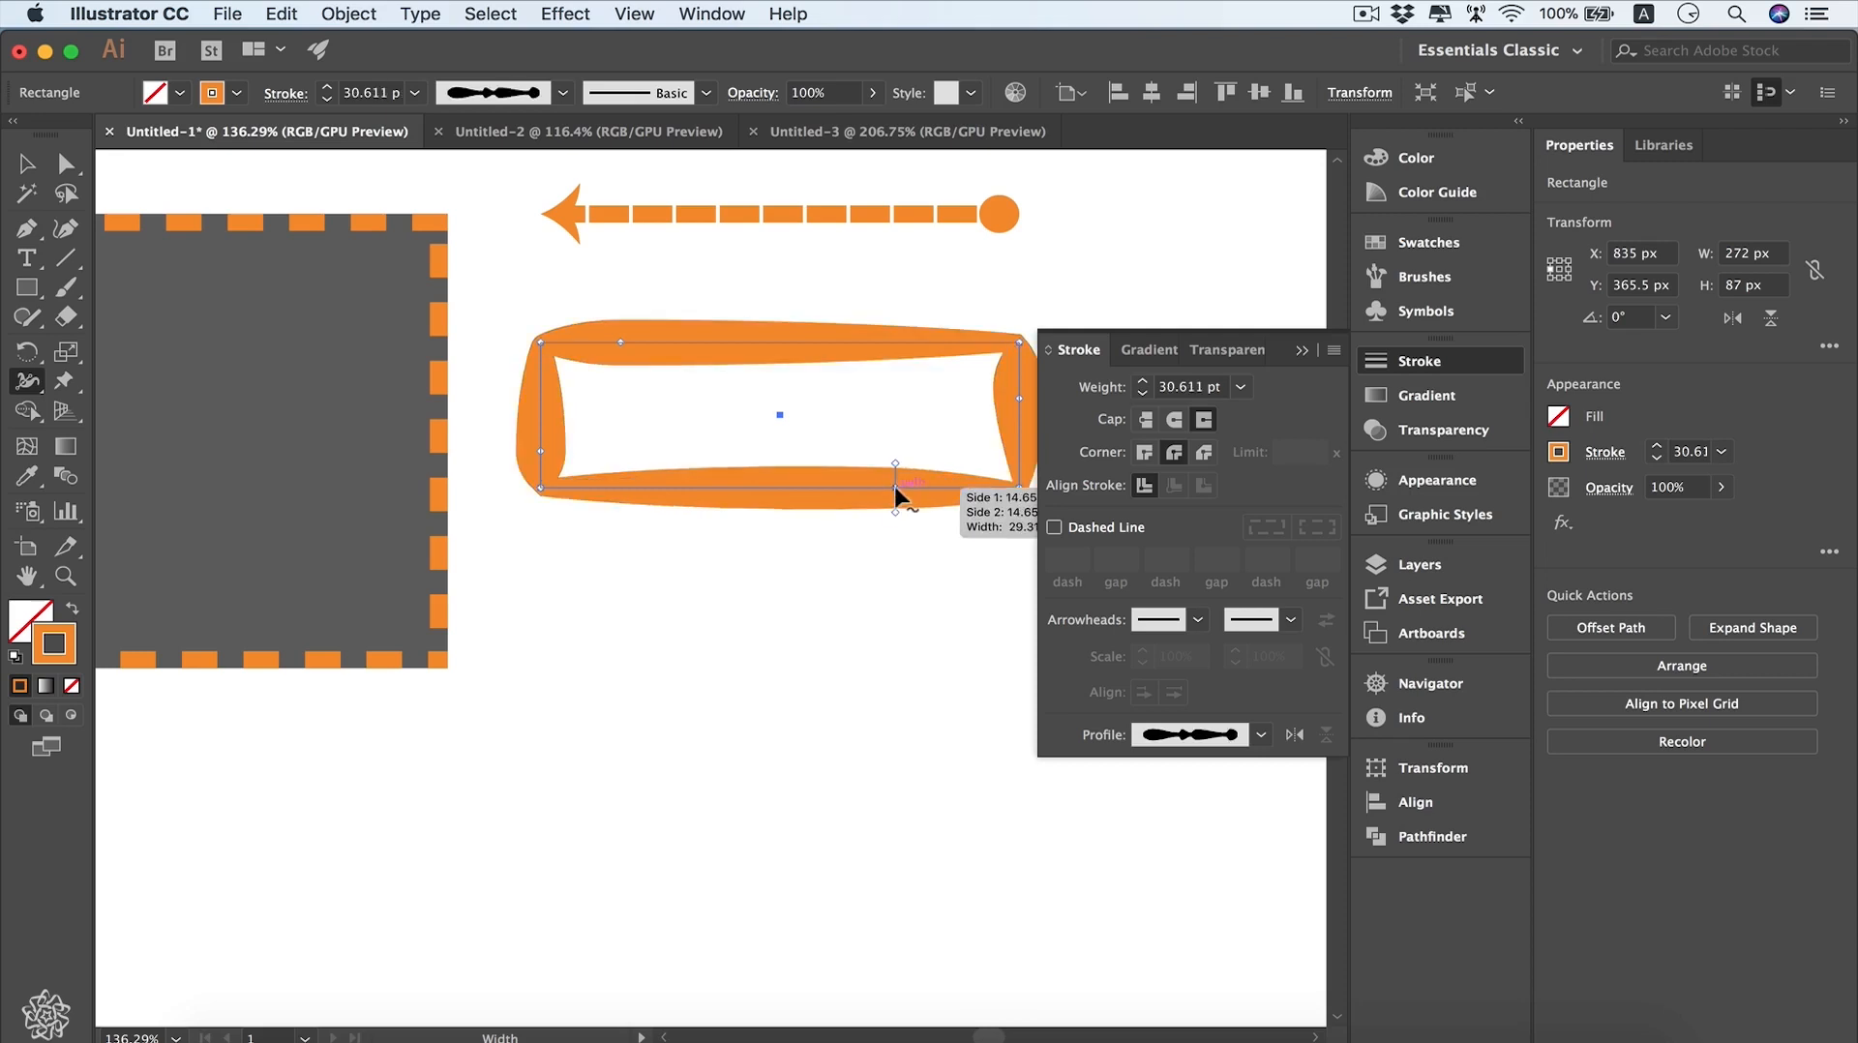
double_click(896, 489)
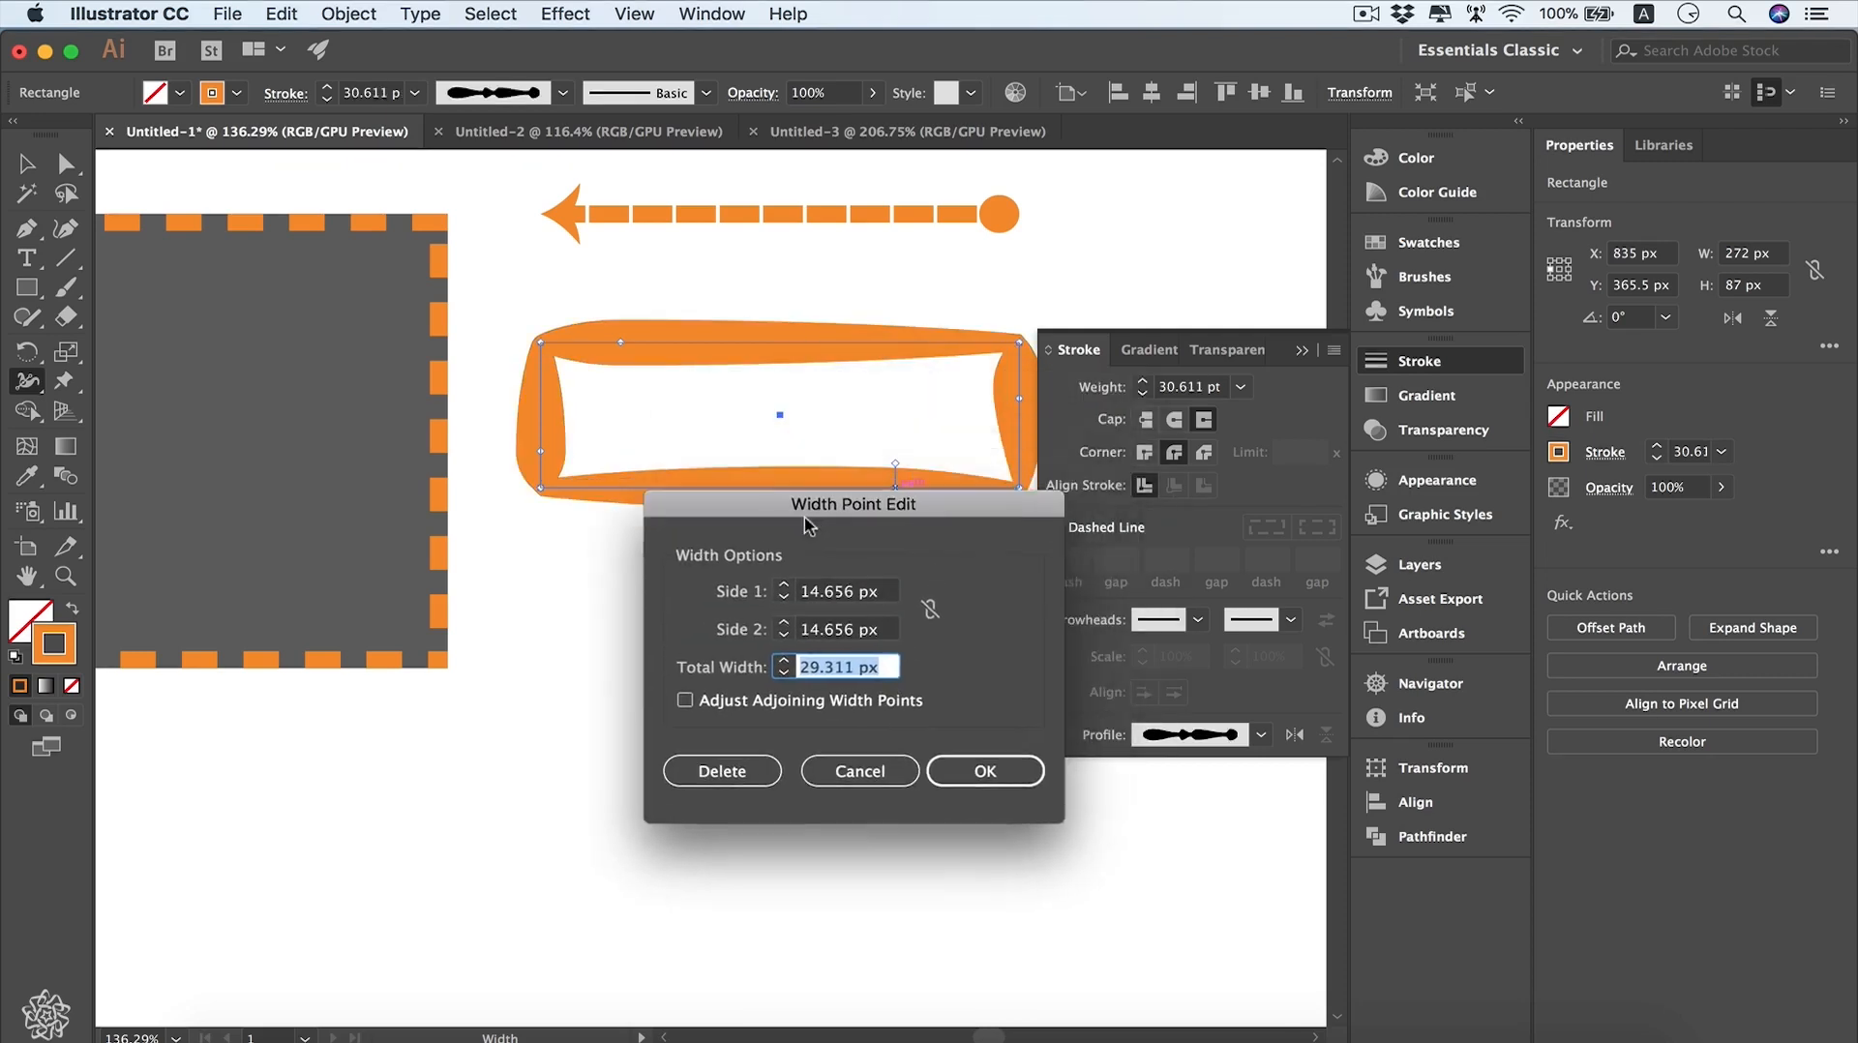
left_click_drag(806, 525, 755, 562)
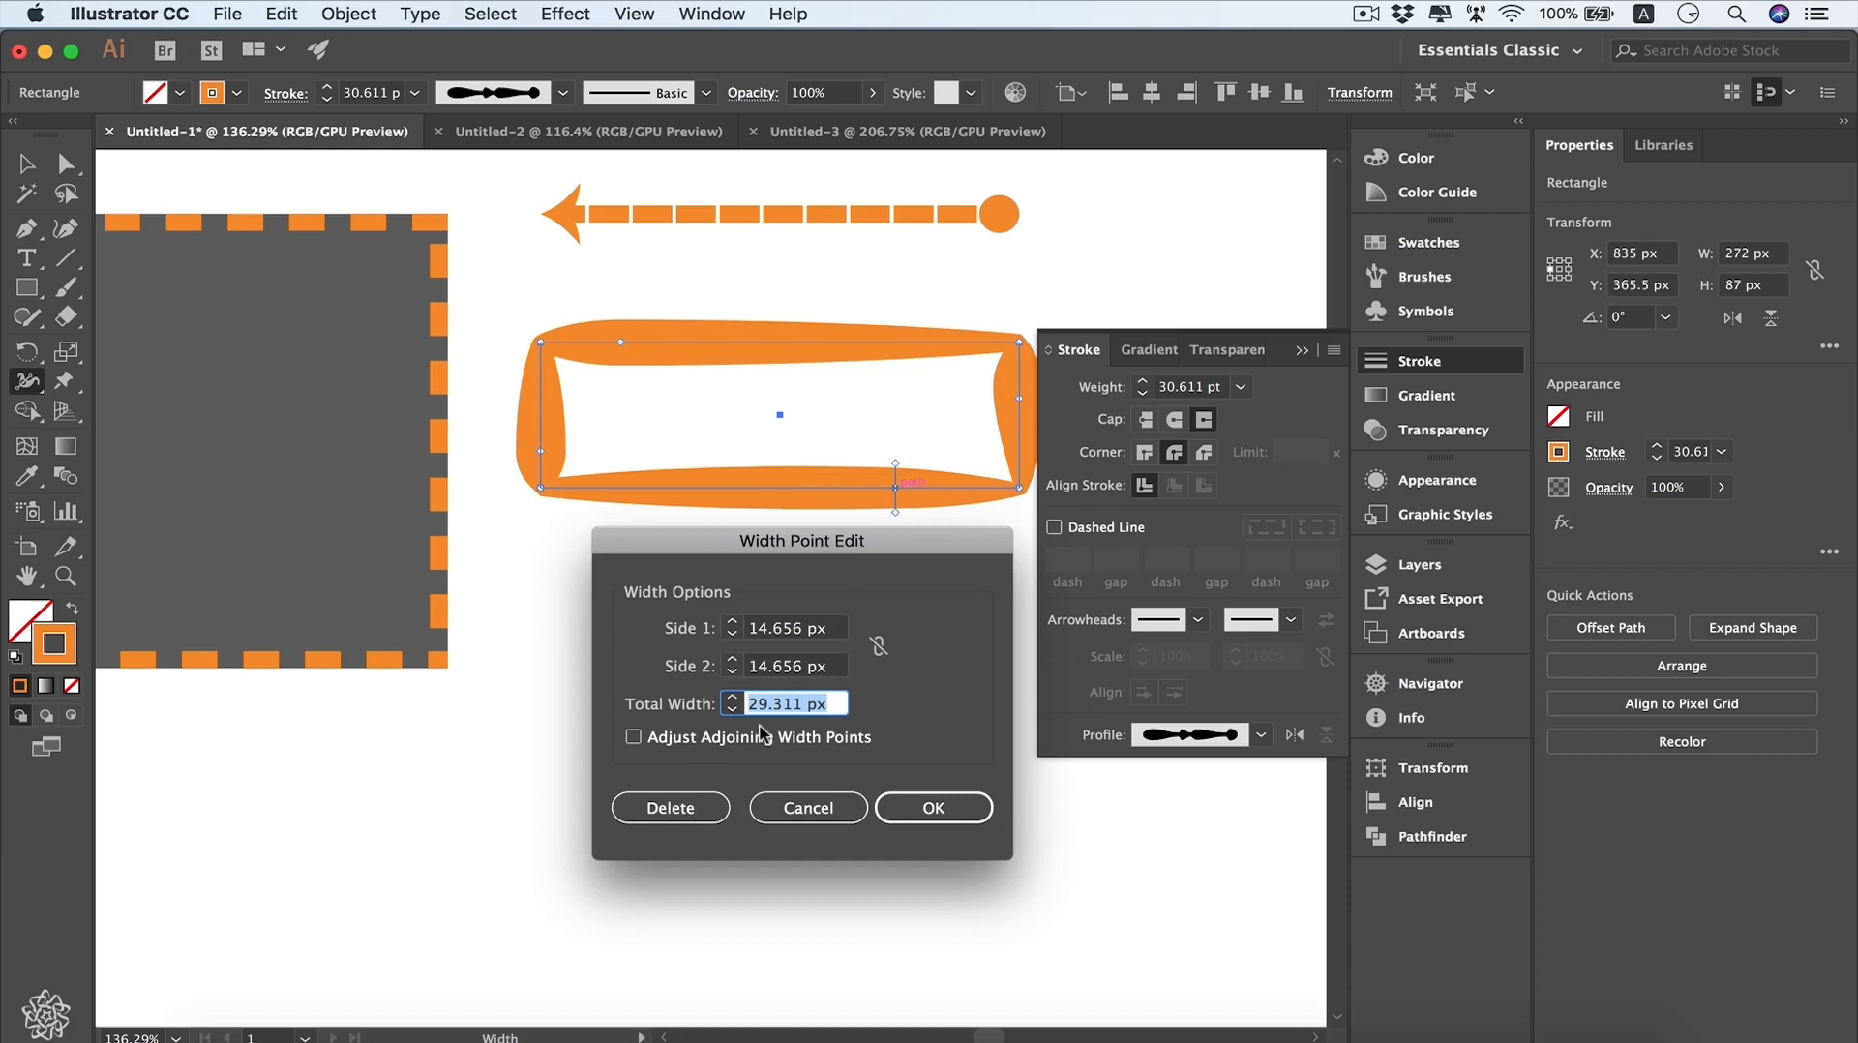
key("Tab")
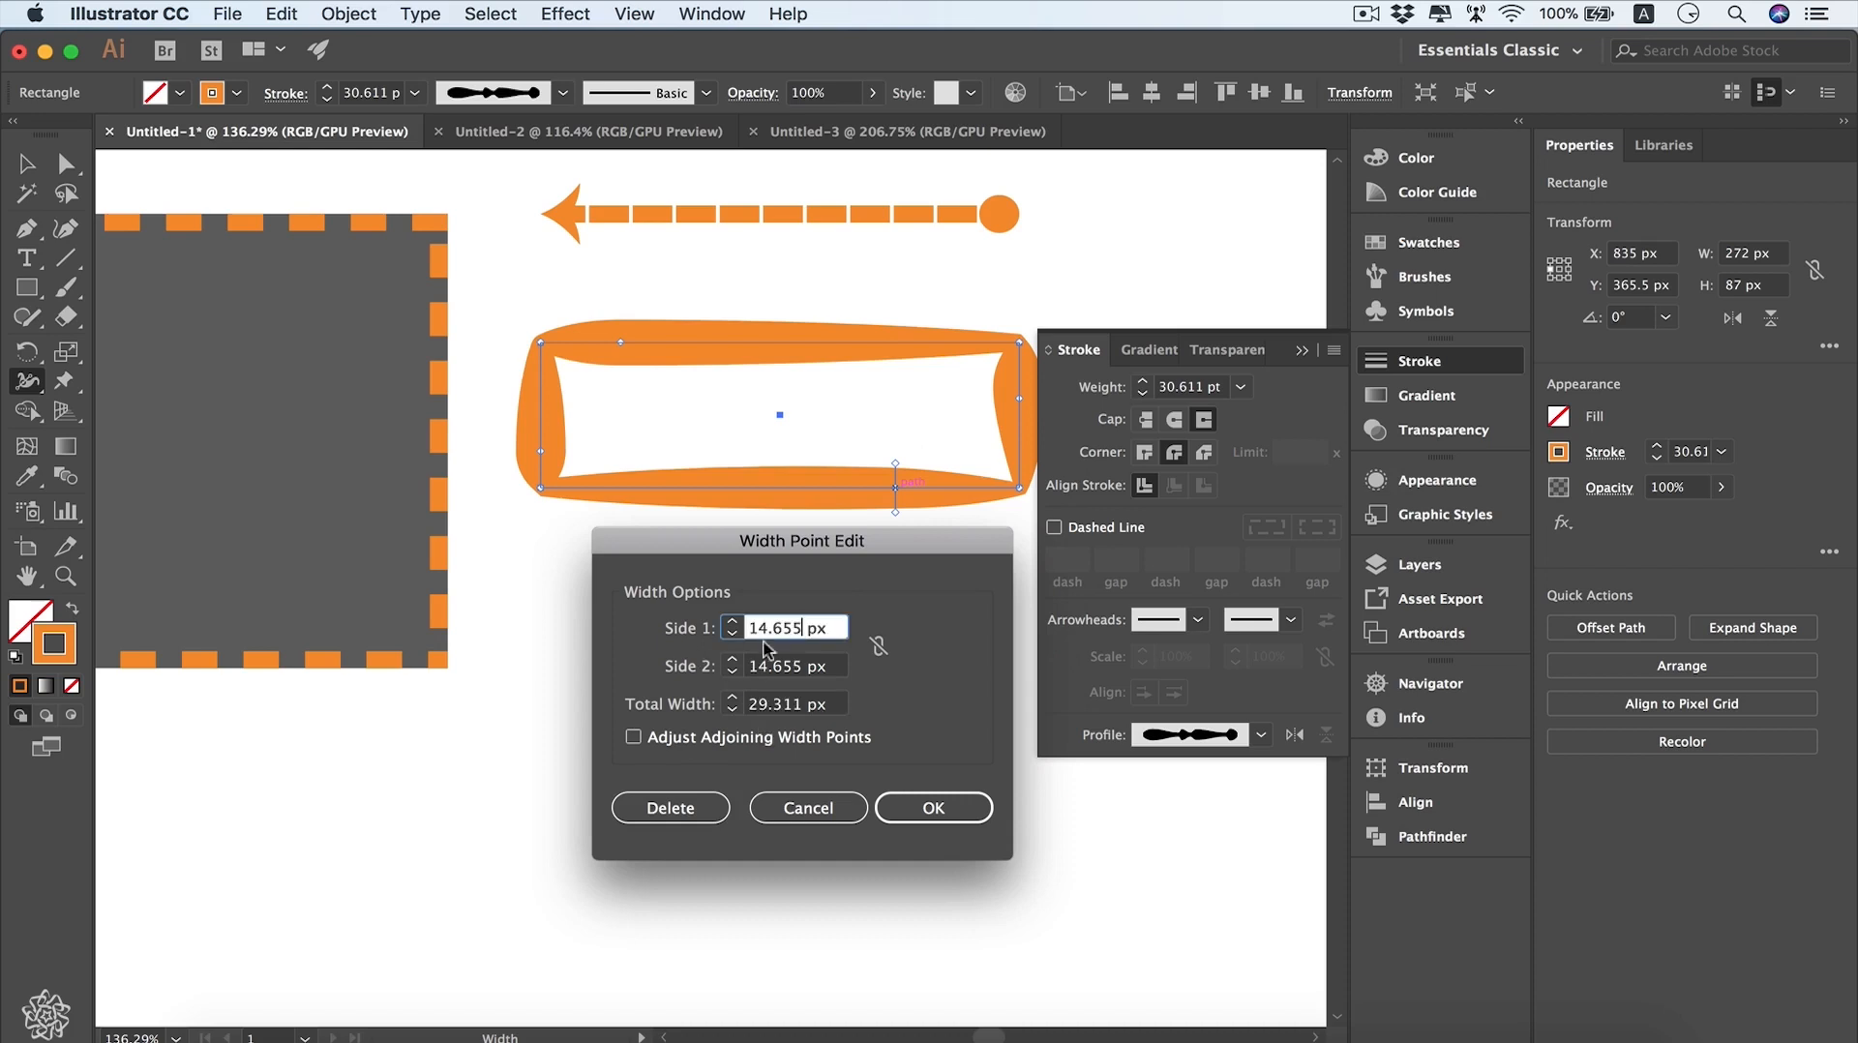
left_click_drag(800, 625, 720, 619)
type("5")
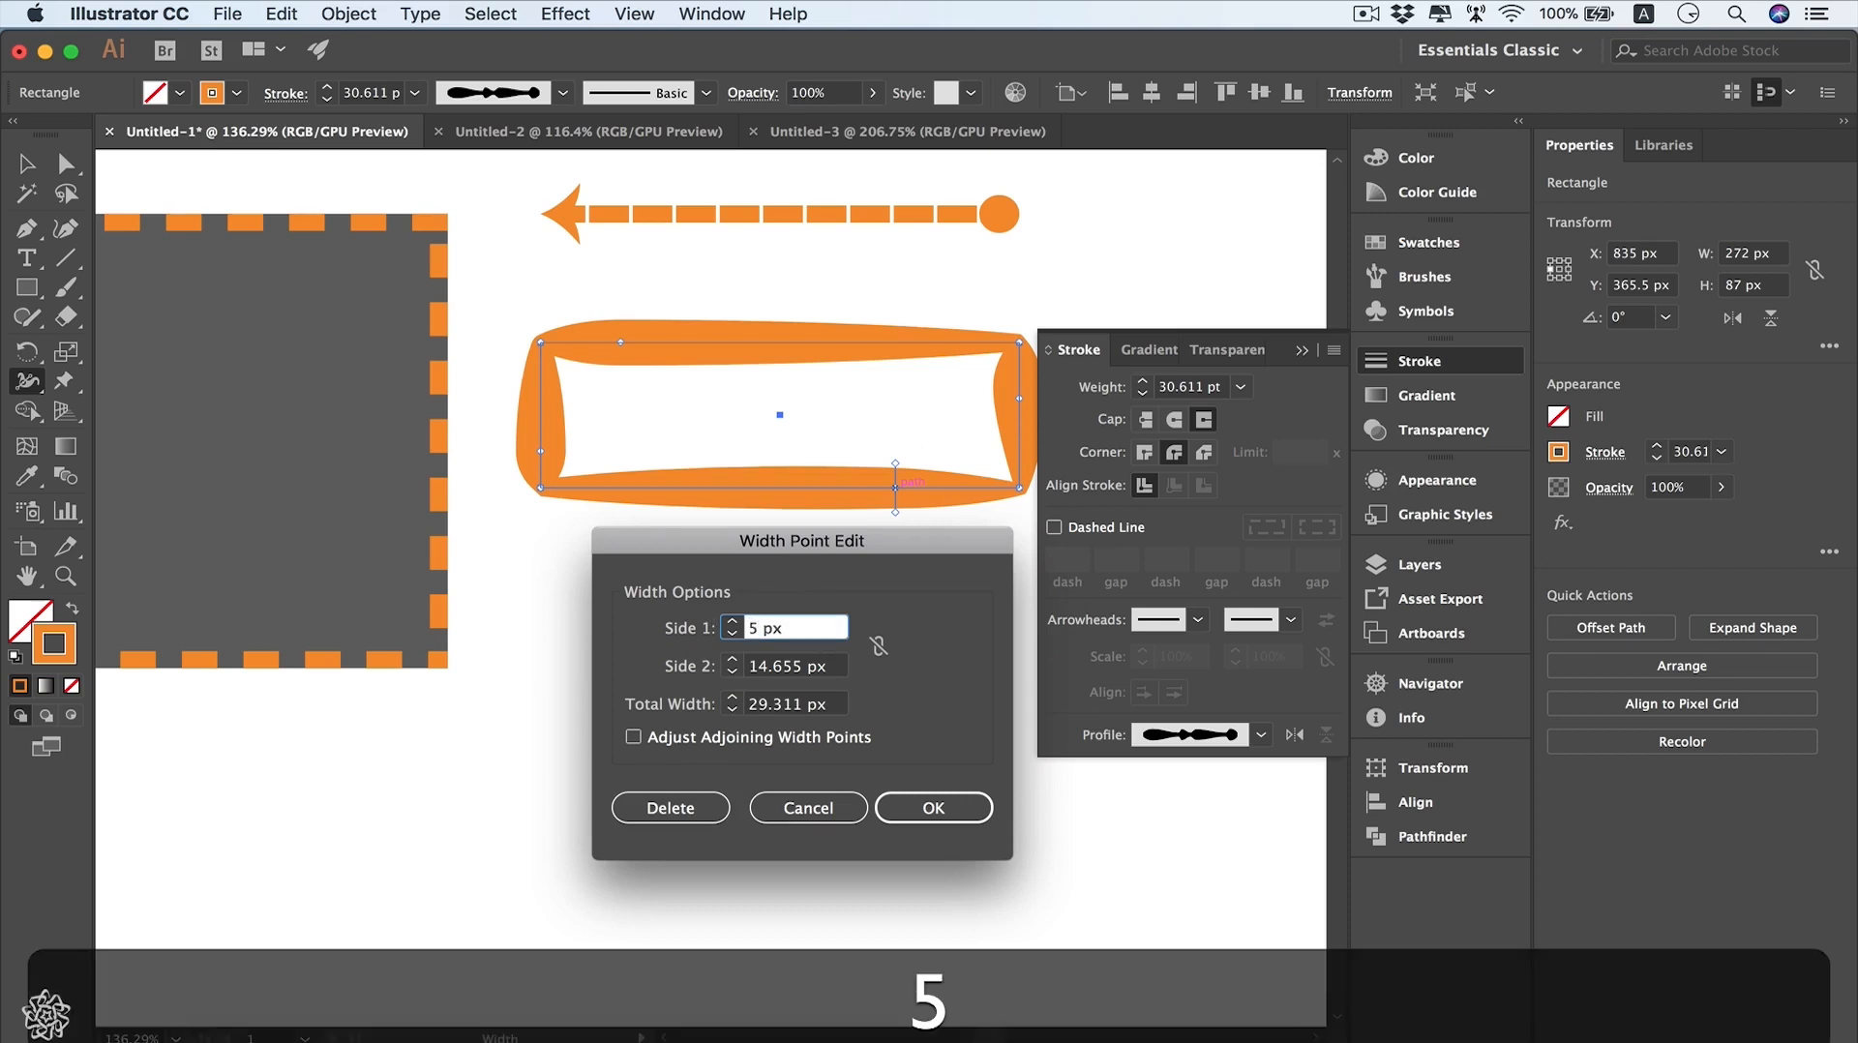
key("Return")
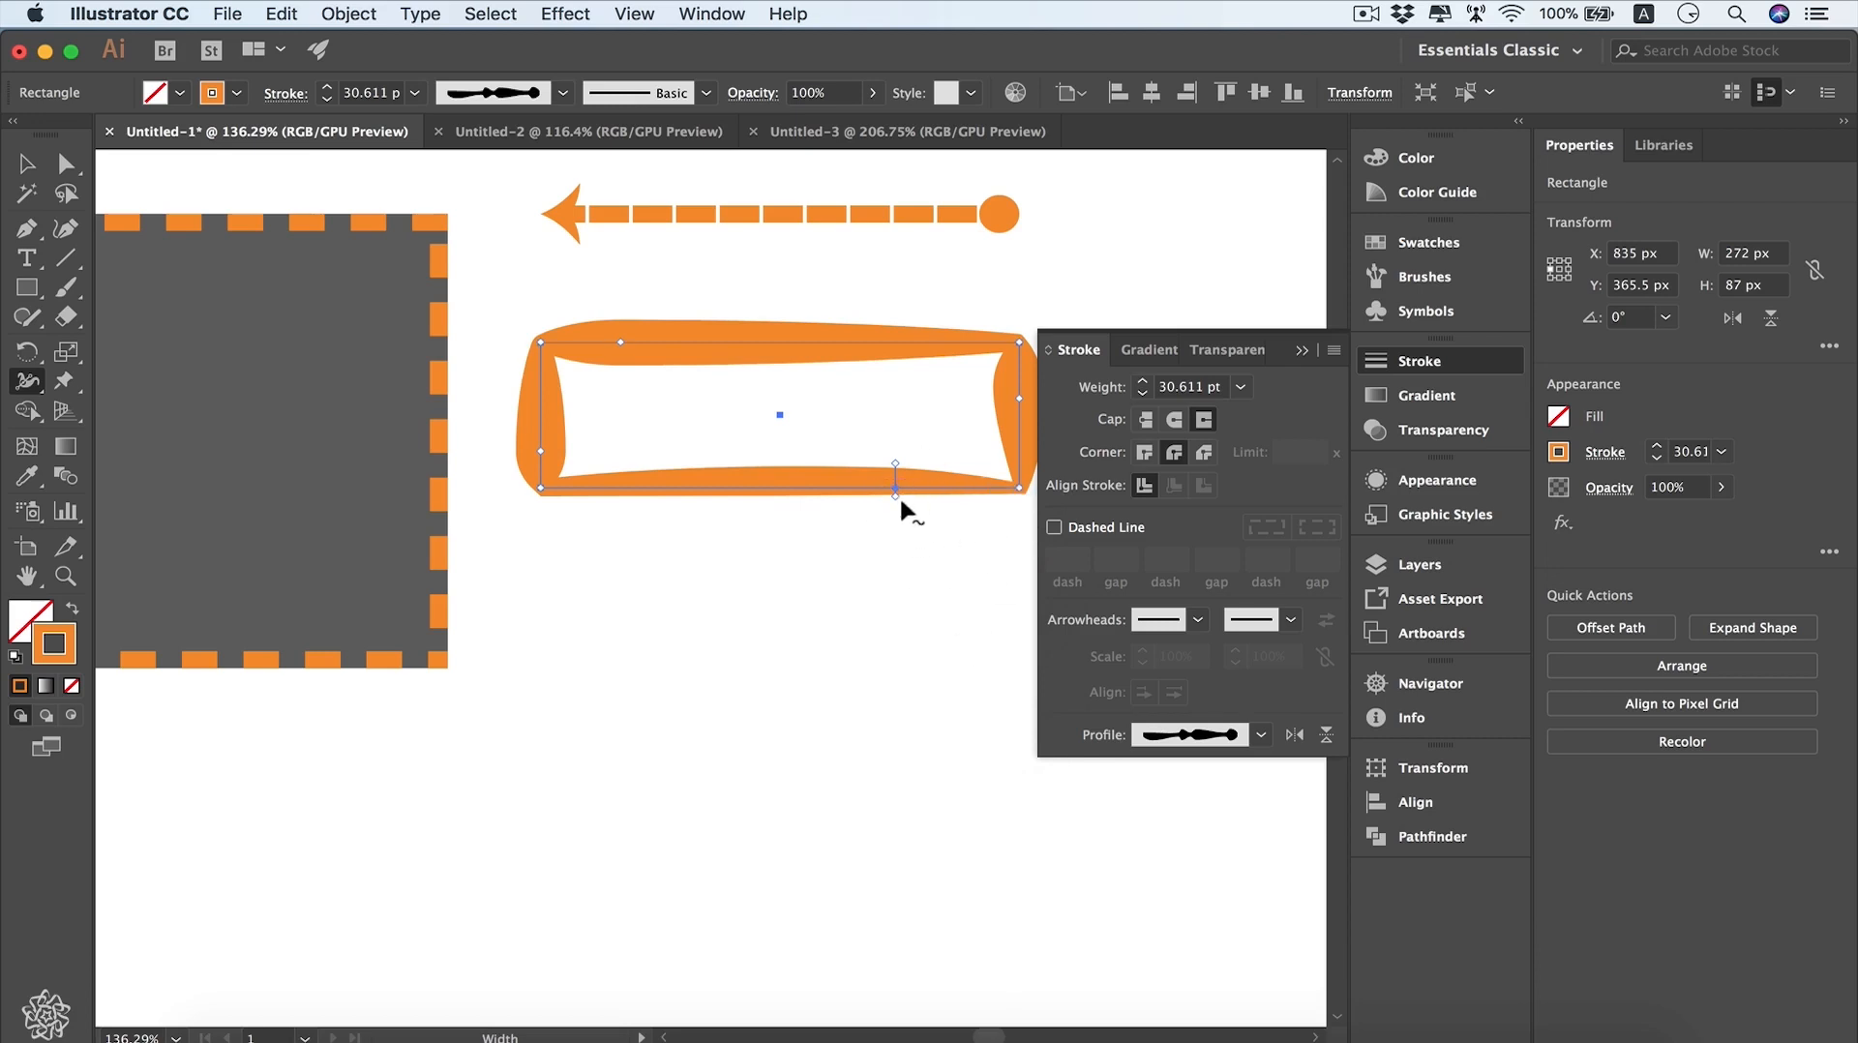
- Widen only the outer side of the width point on the rectangle's bottom edge
mouse_move(895, 497)
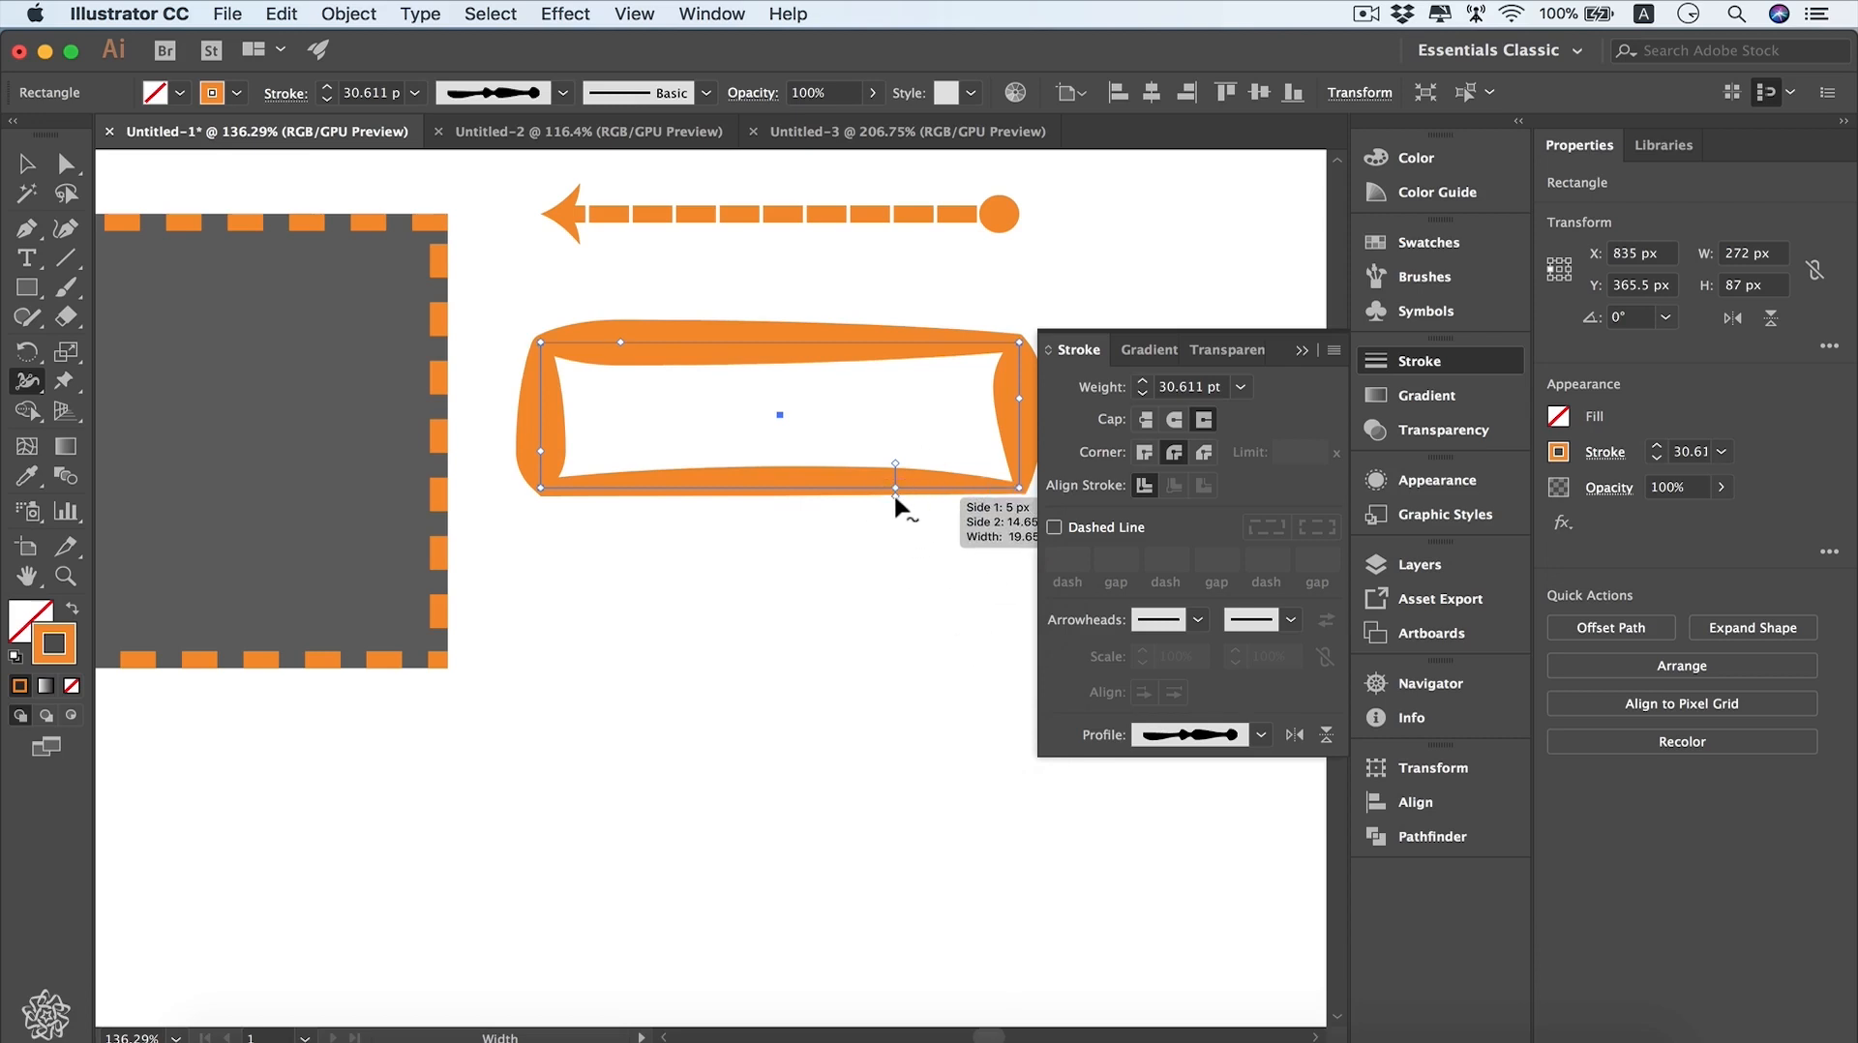
key("alt")
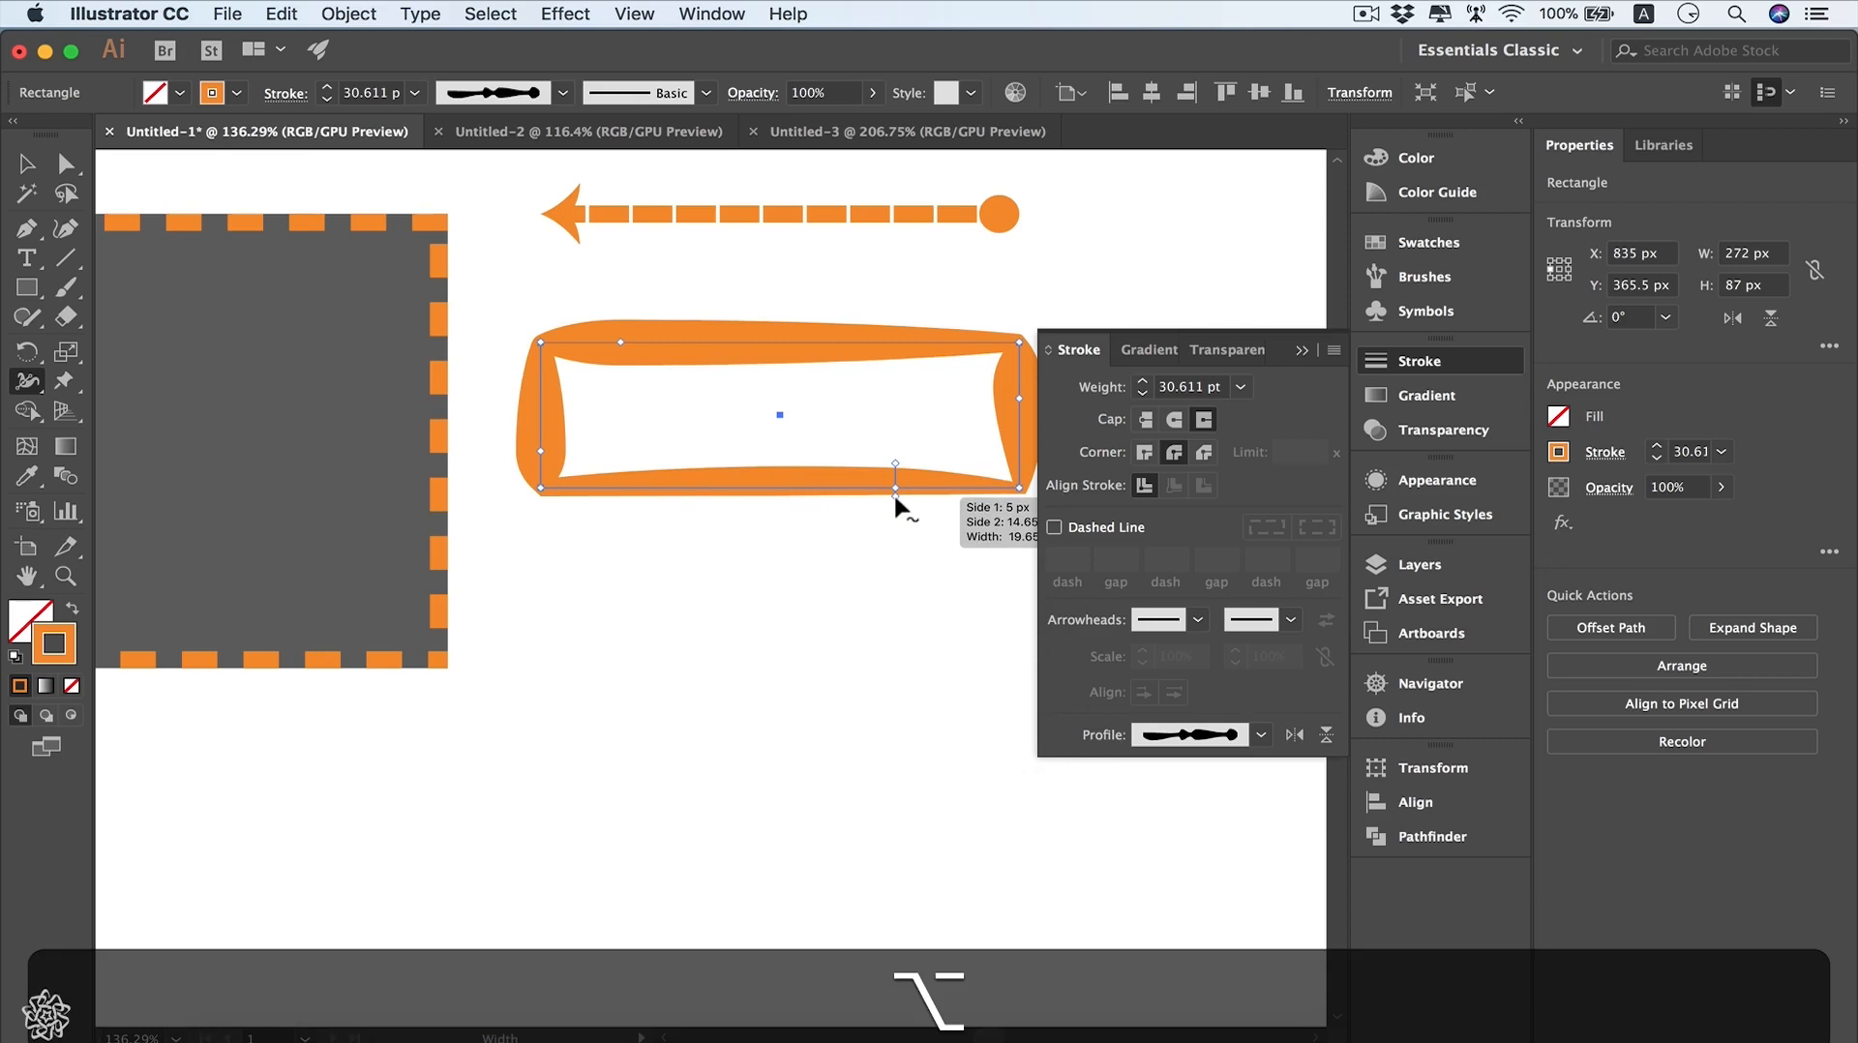
left_click_drag(892, 492, 894, 508)
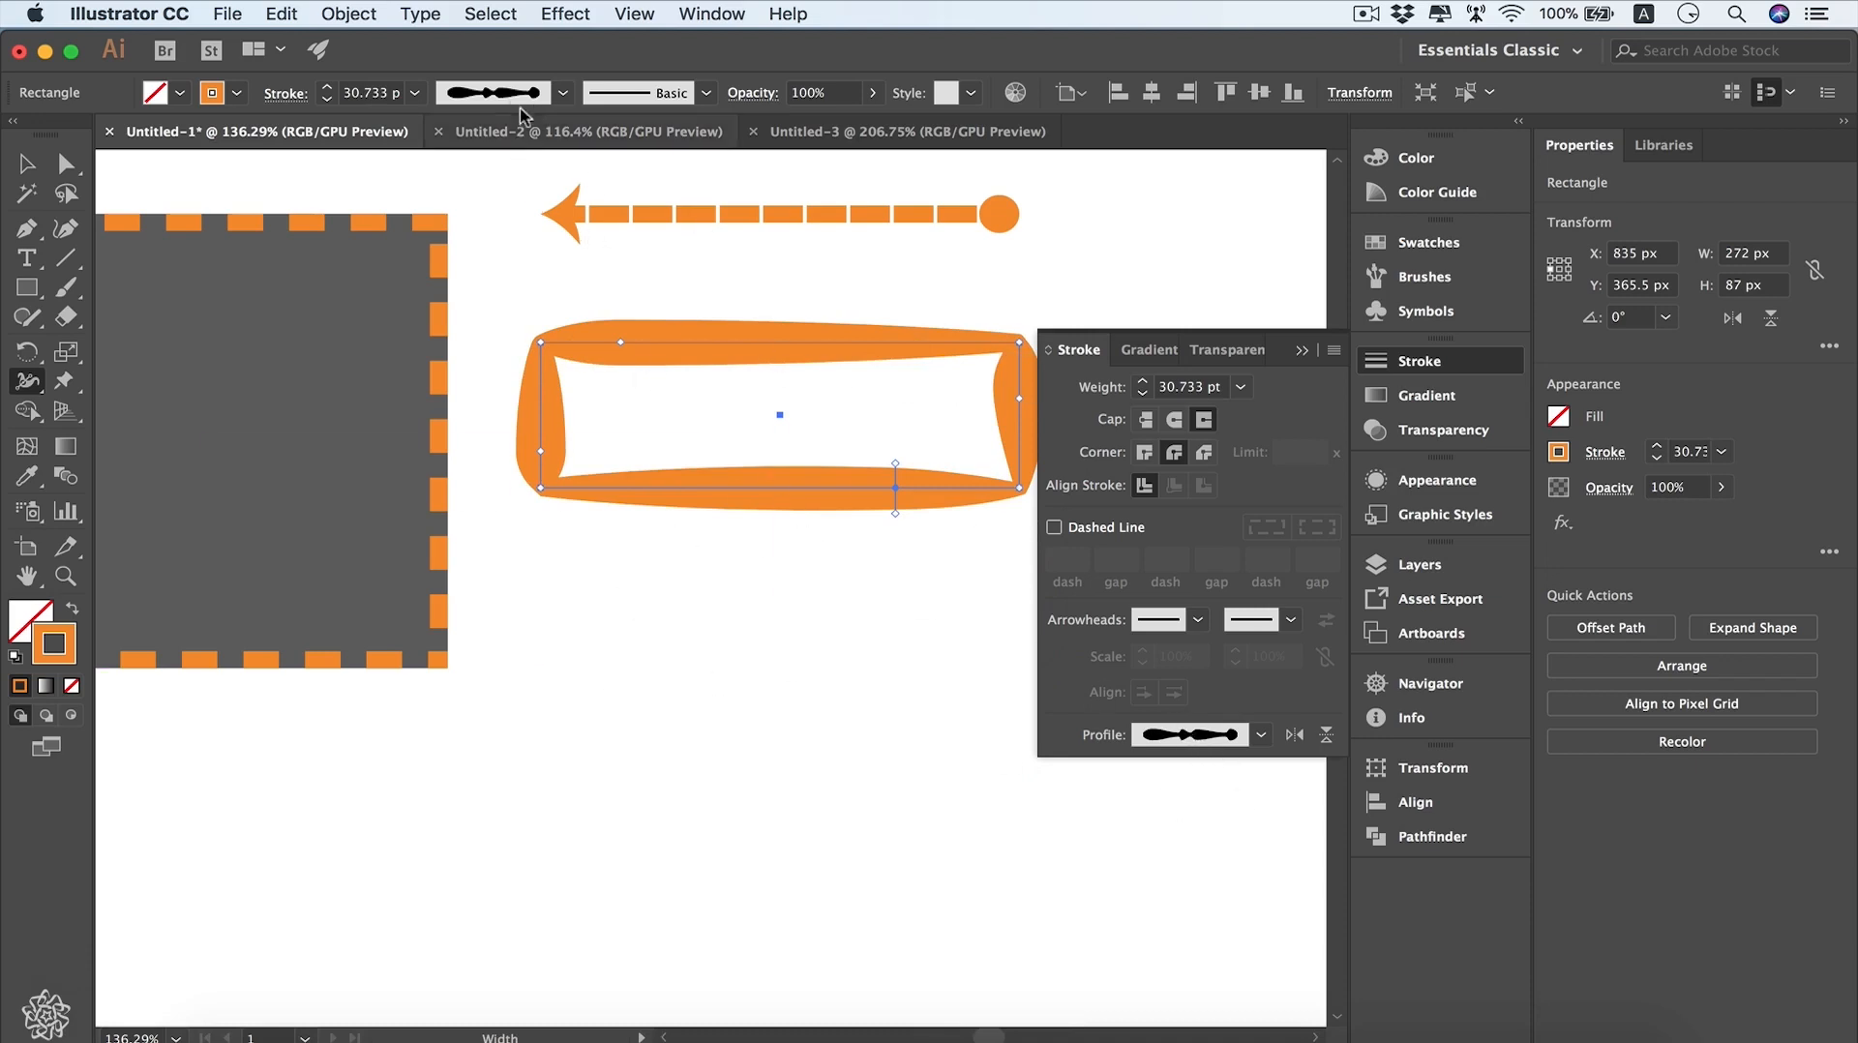
- Save the rectangle's custom stroke shape as a new variable width profile under the default name
left_click(562, 92)
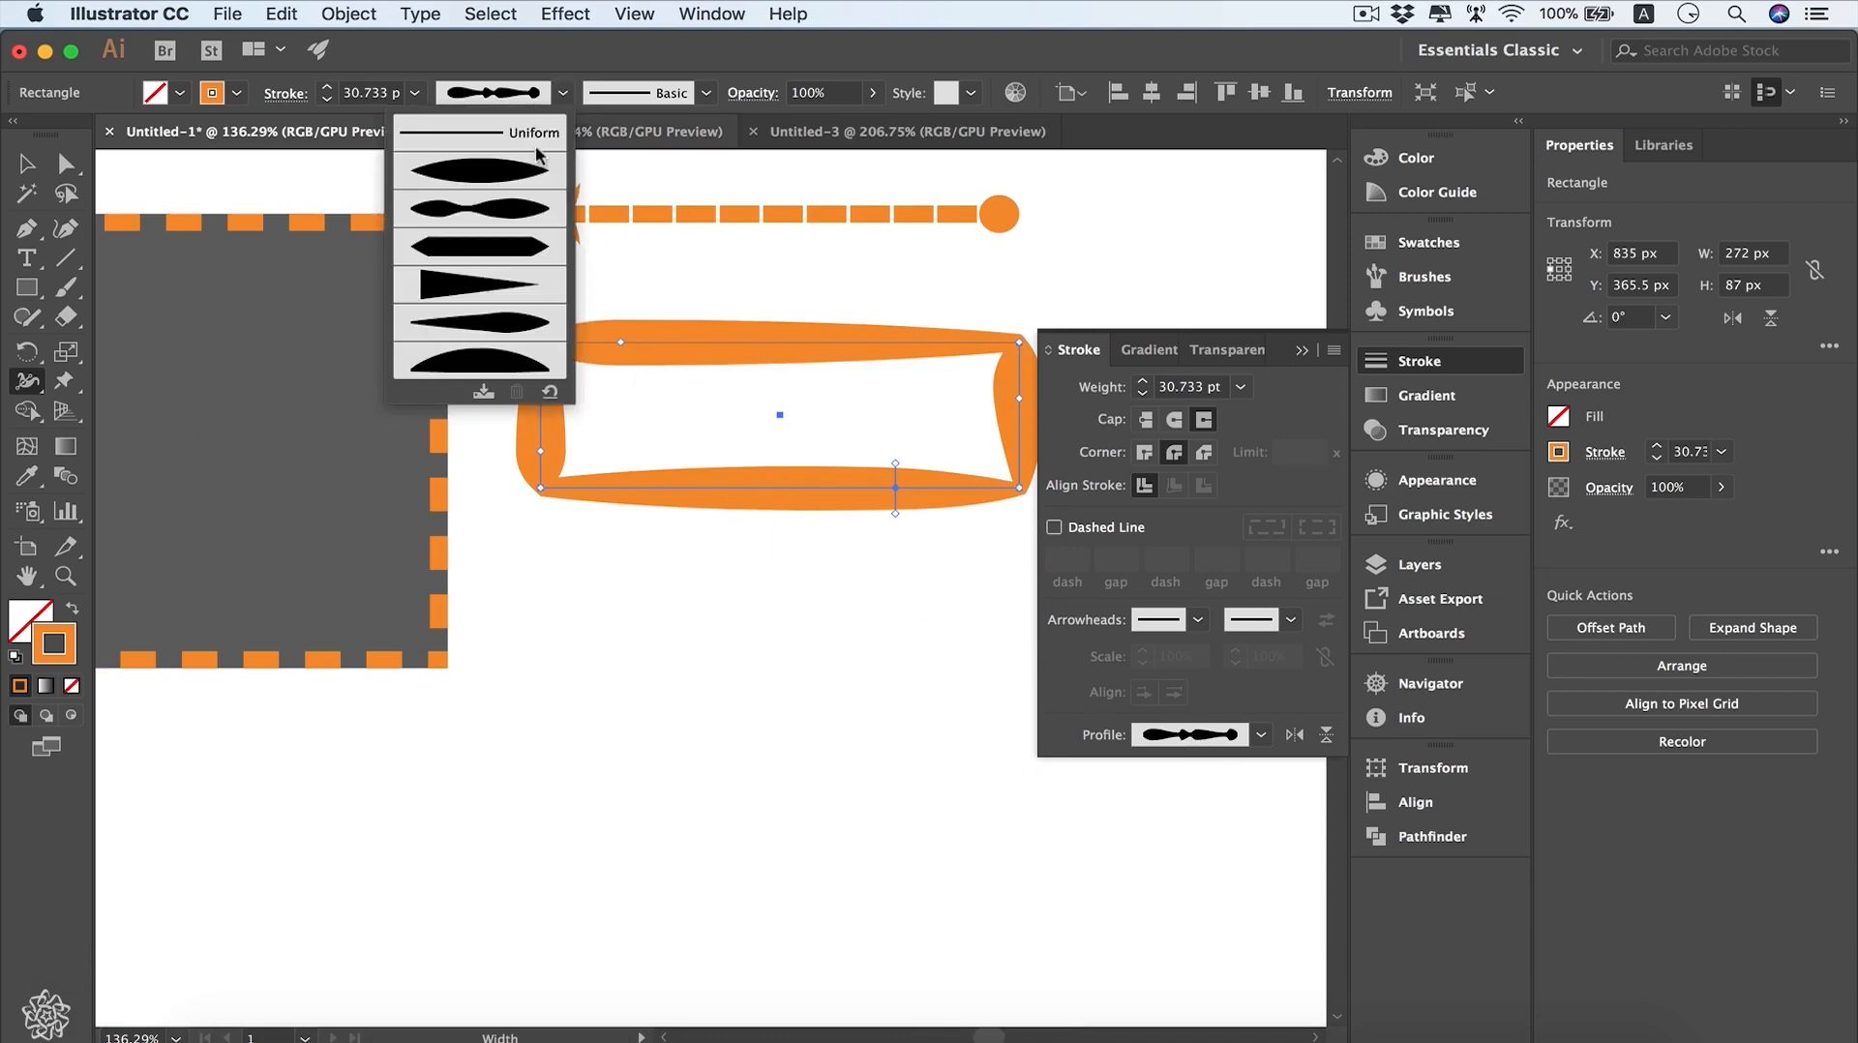
left_click(484, 393)
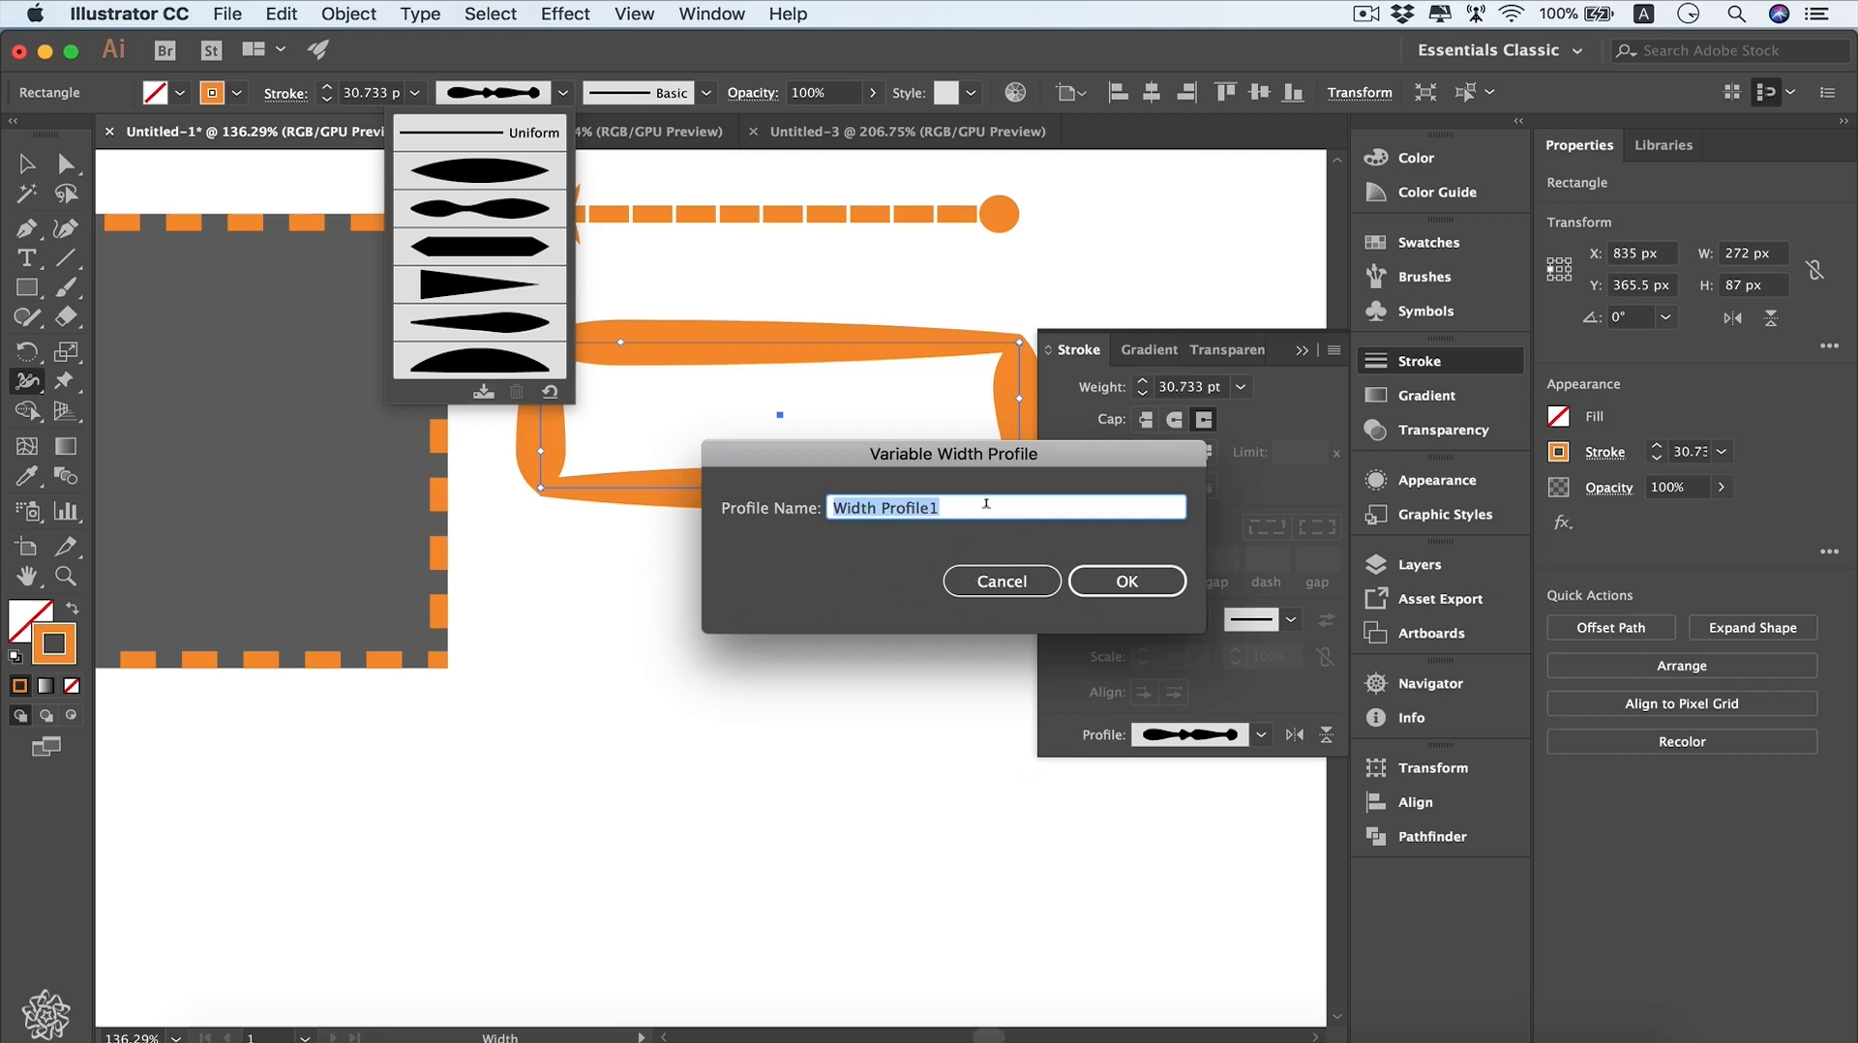
left_click(1118, 581)
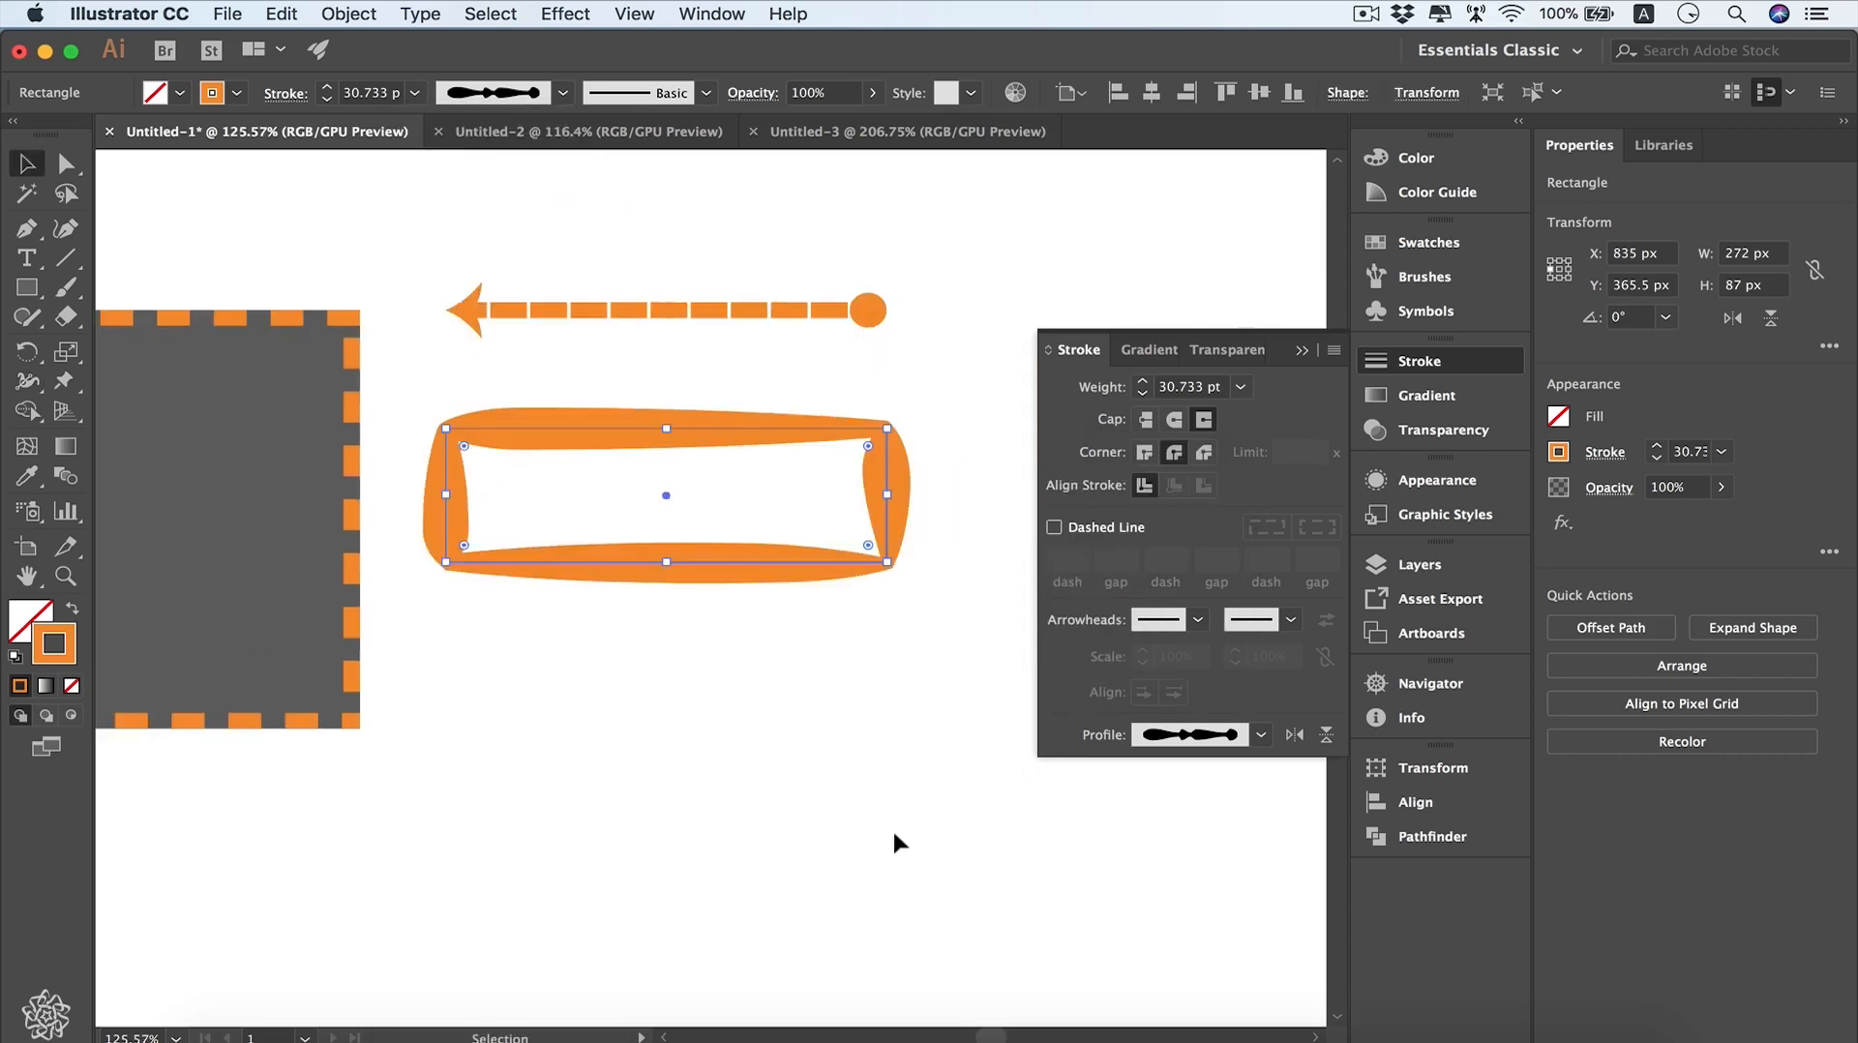
- Apply the saved custom width profile to the arrow line and turn off its dashes
left_click(868, 312)
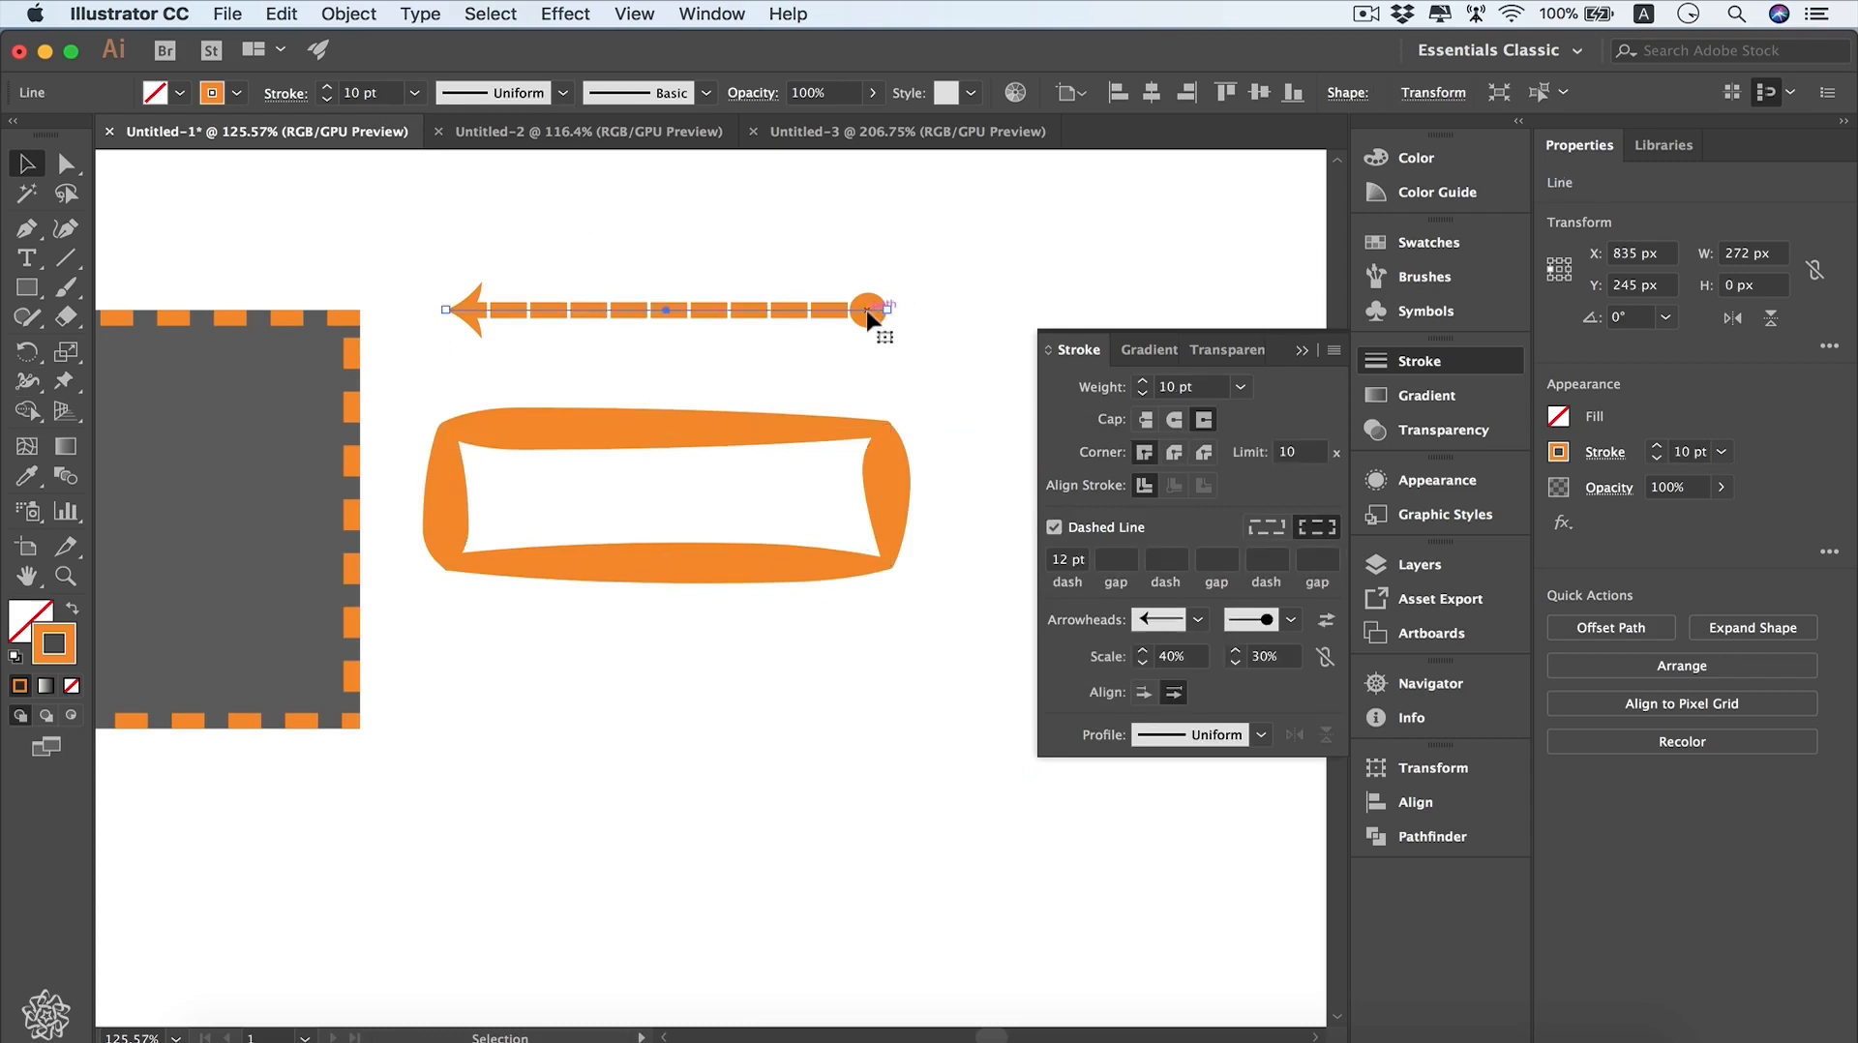
left_click(1263, 737)
scroll(1244, 907, "down", 1)
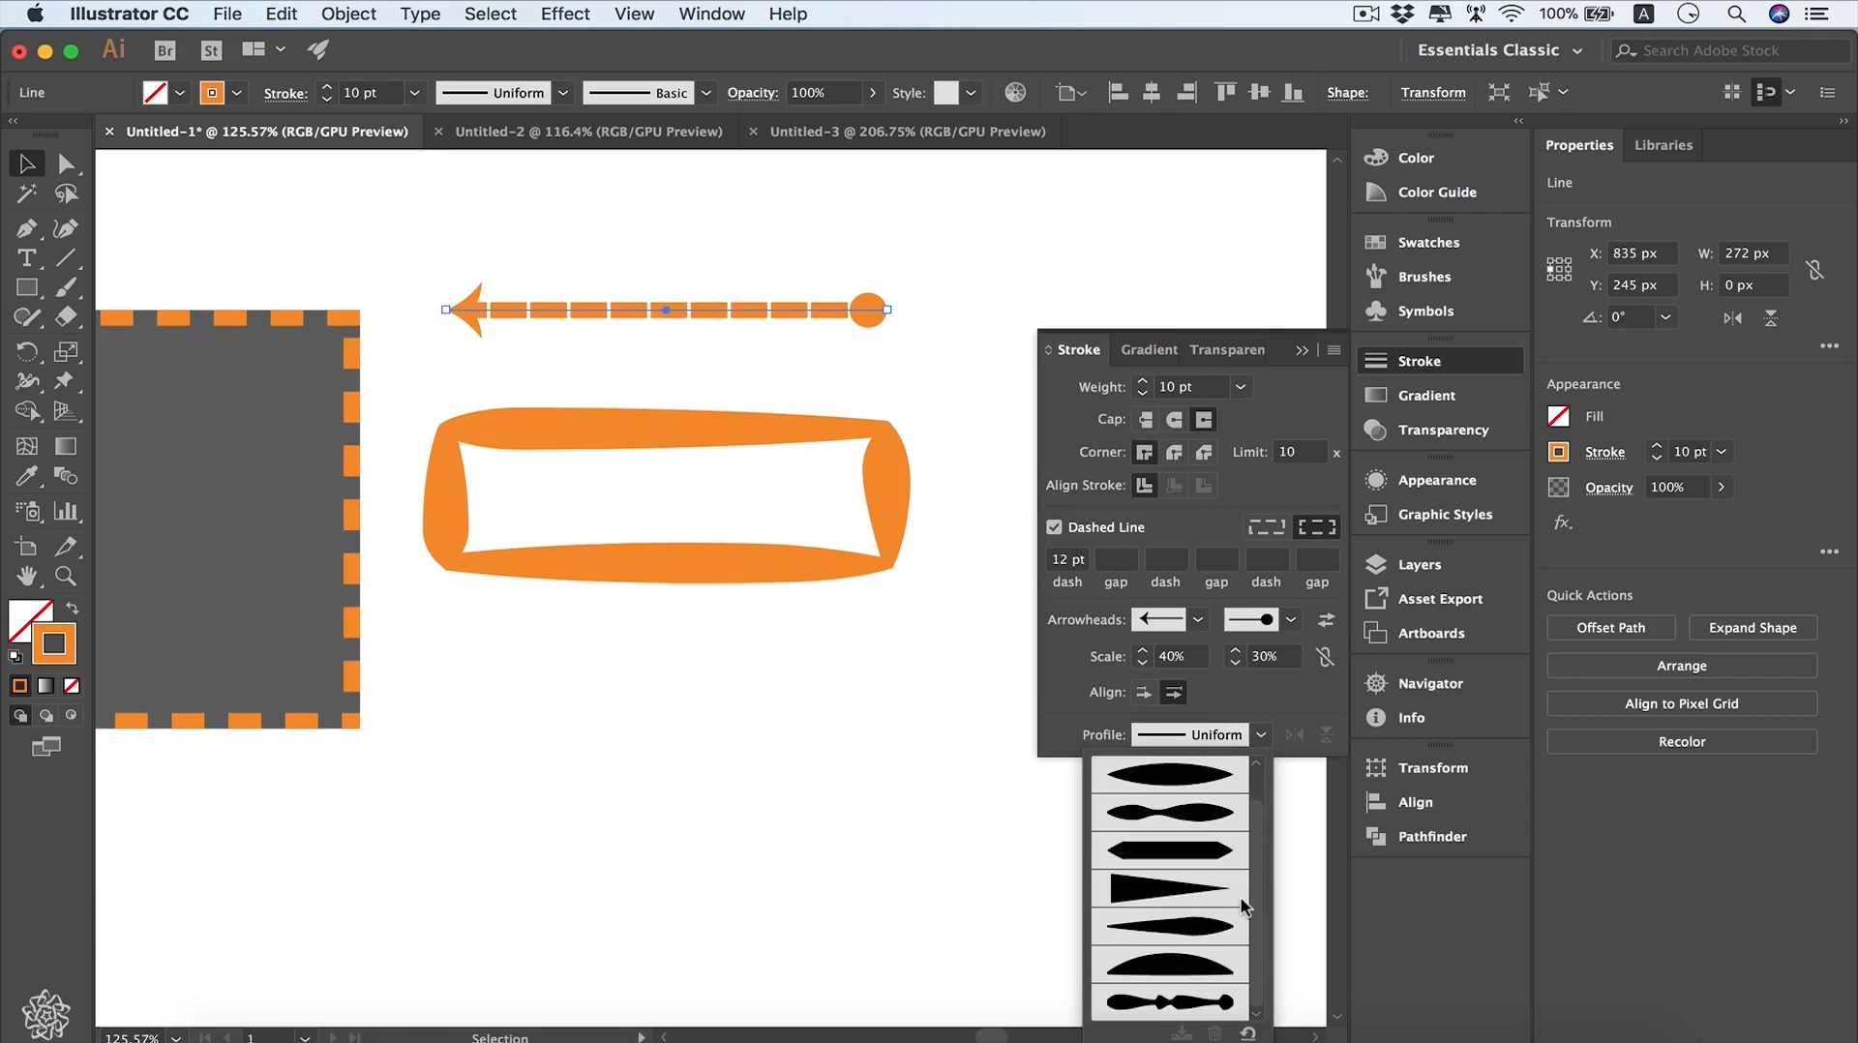
left_click(1196, 1006)
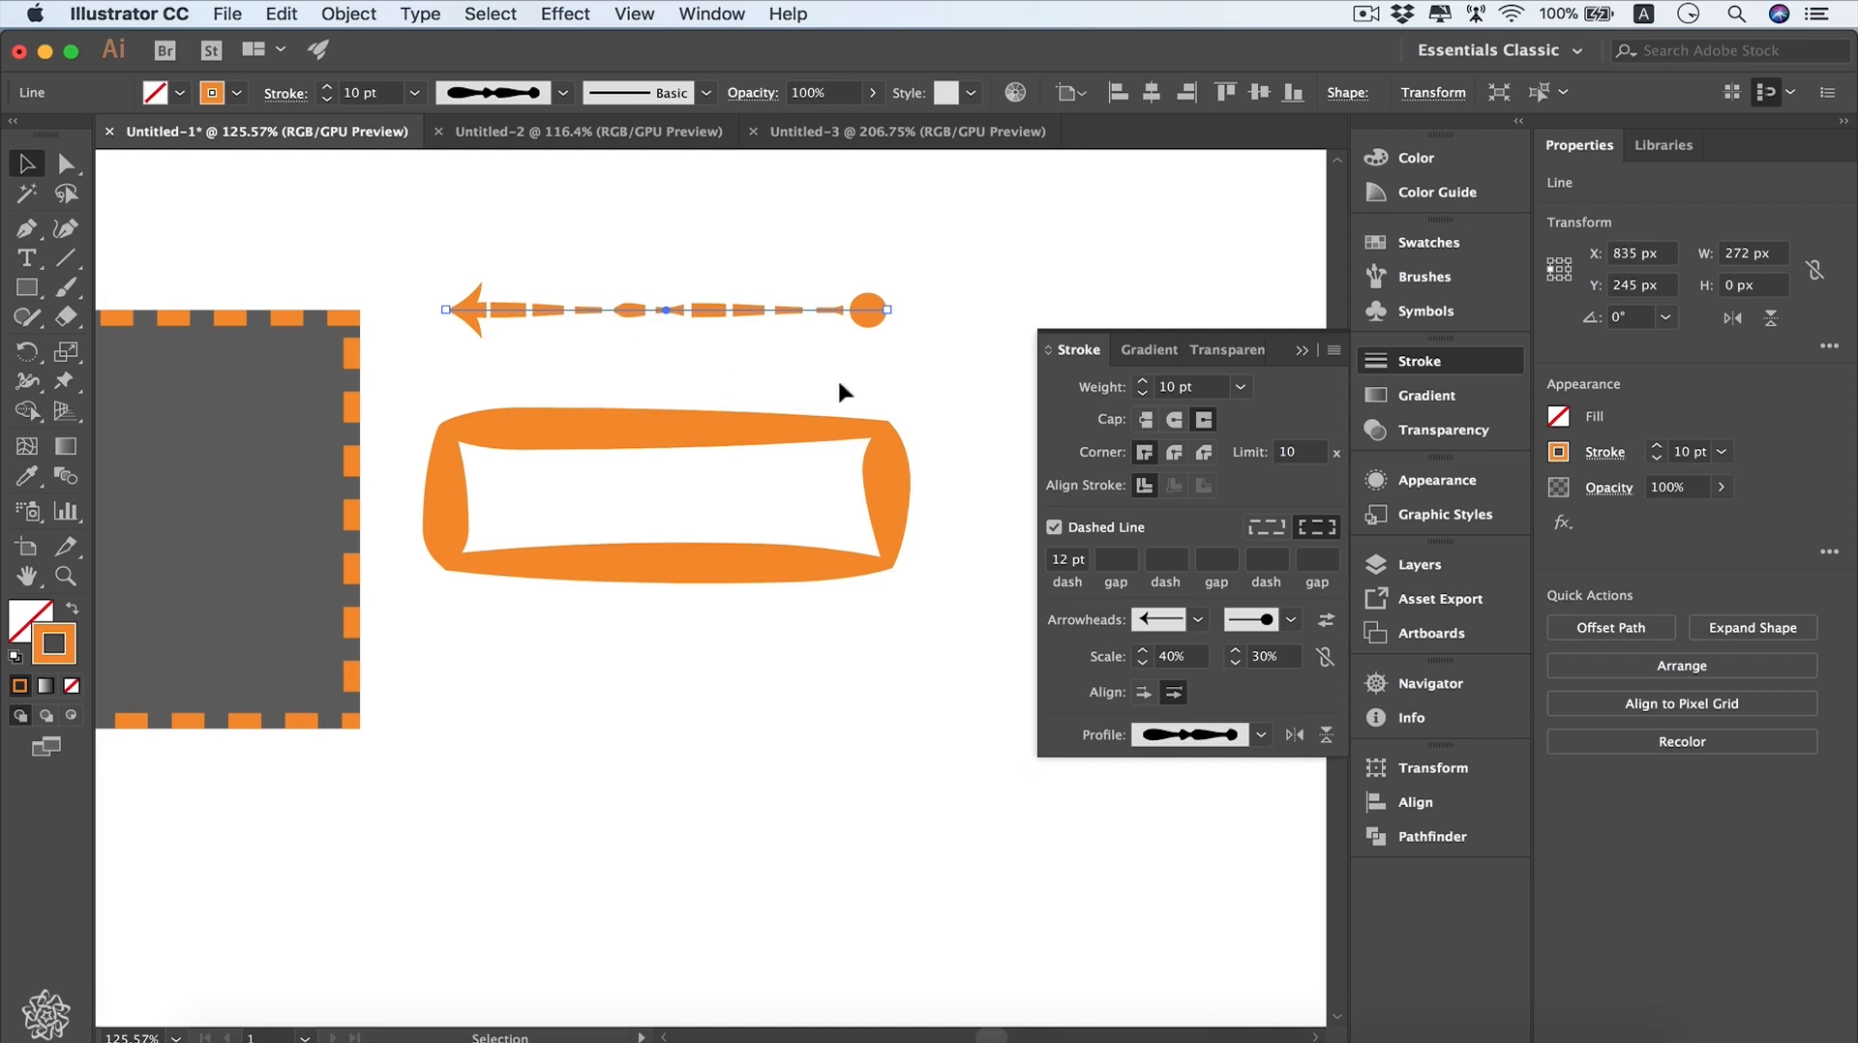
left_click(1054, 528)
left_click(972, 368)
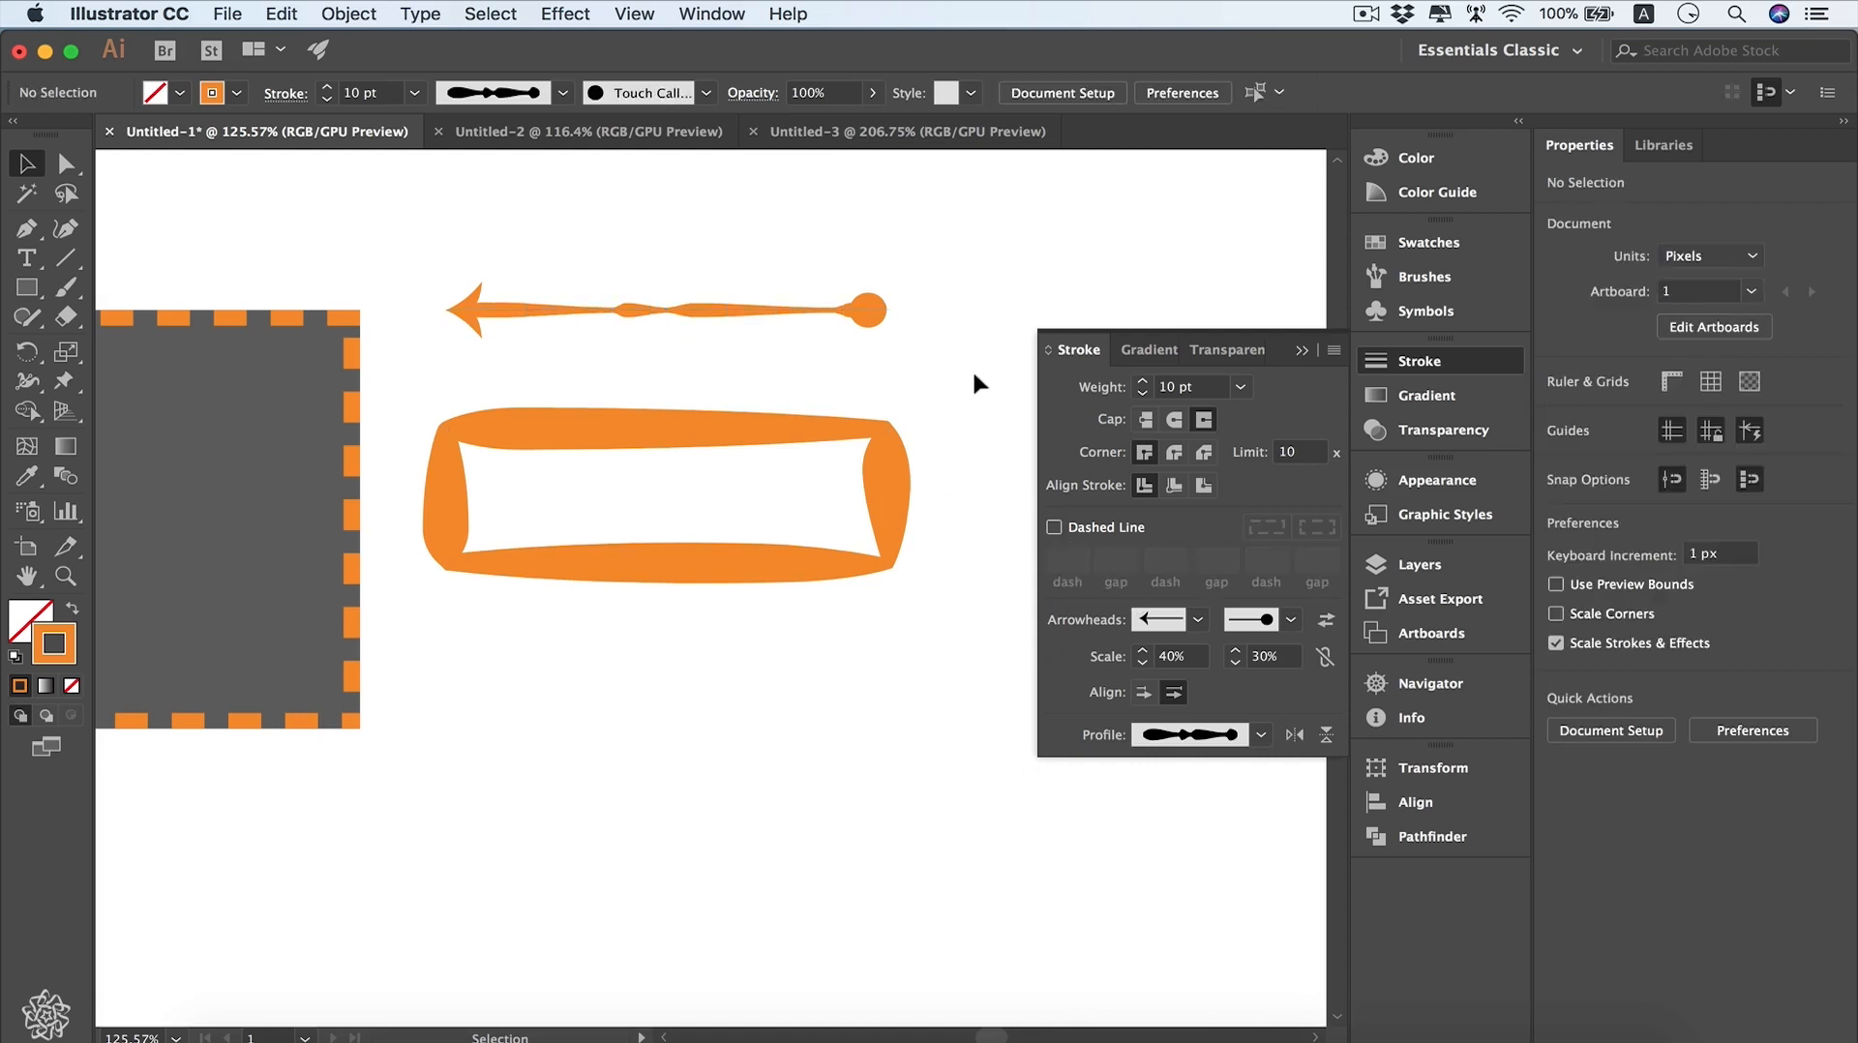
- Delete the custom width profile from the saved profiles and check the remaining list
left_click(562, 92)
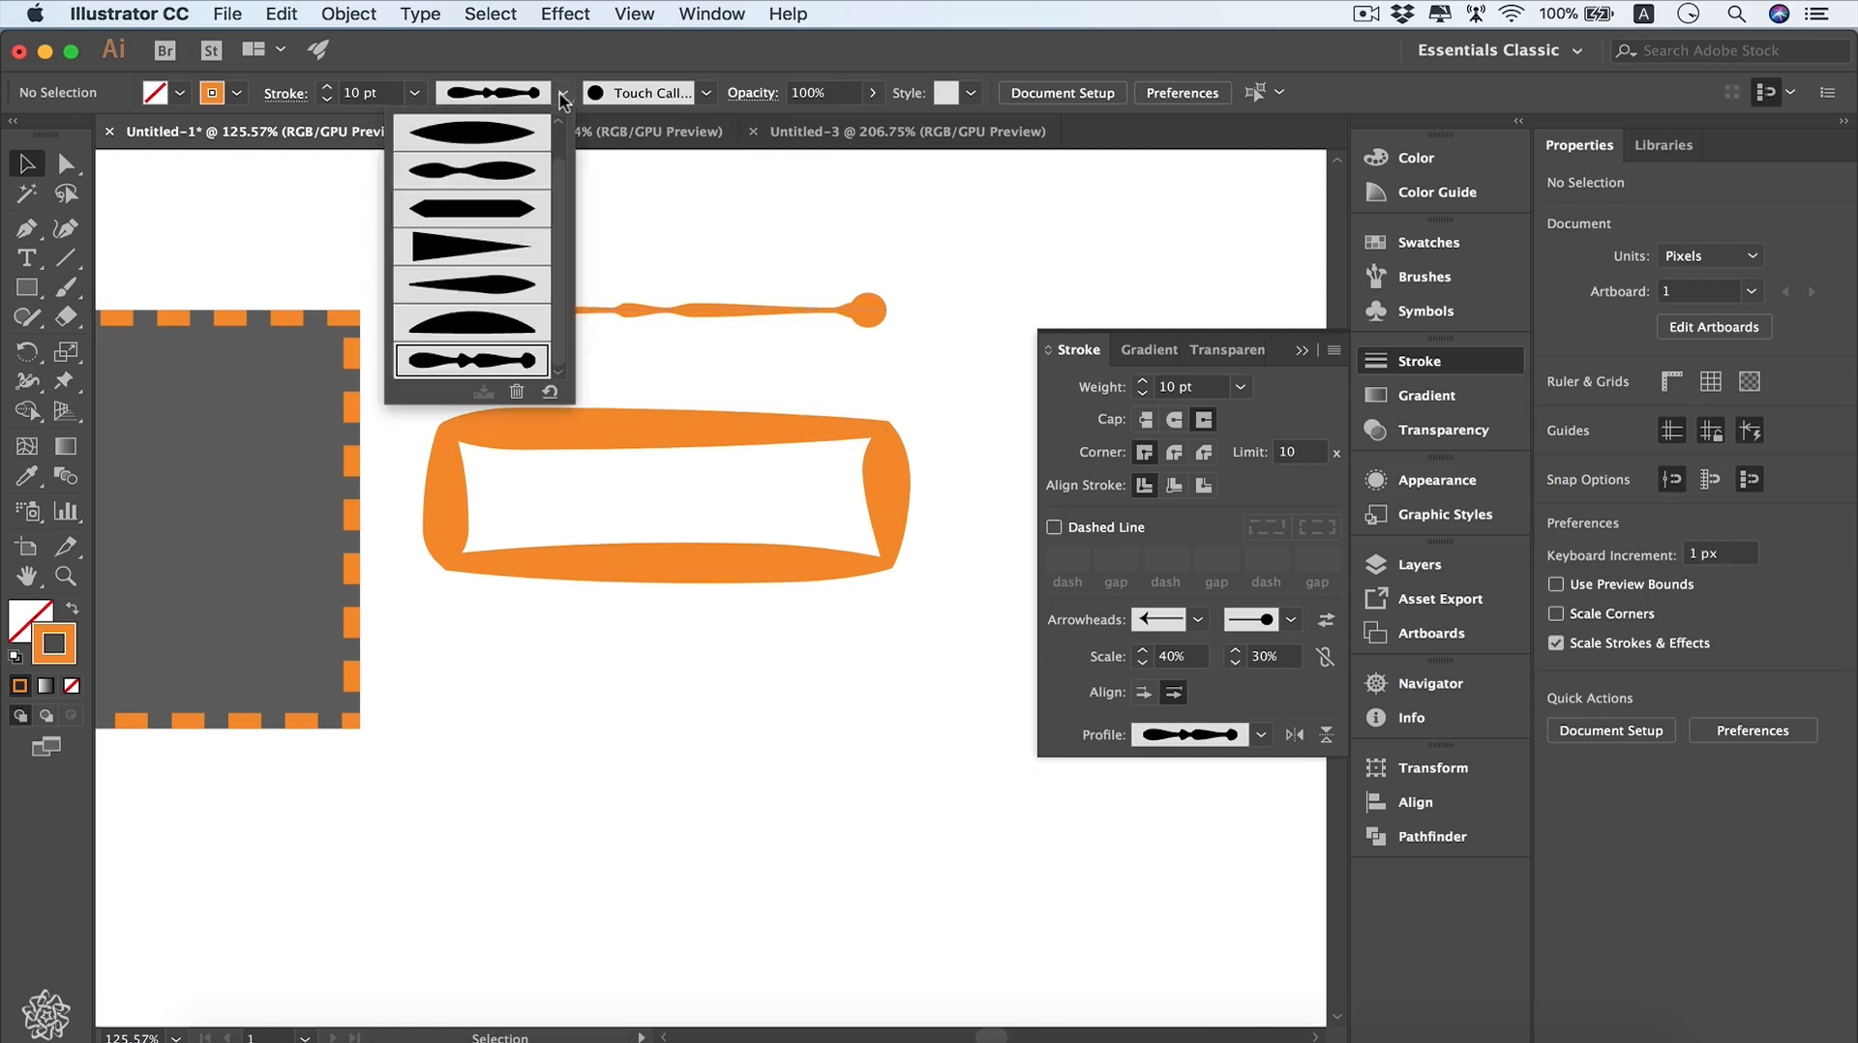
left_click(515, 393)
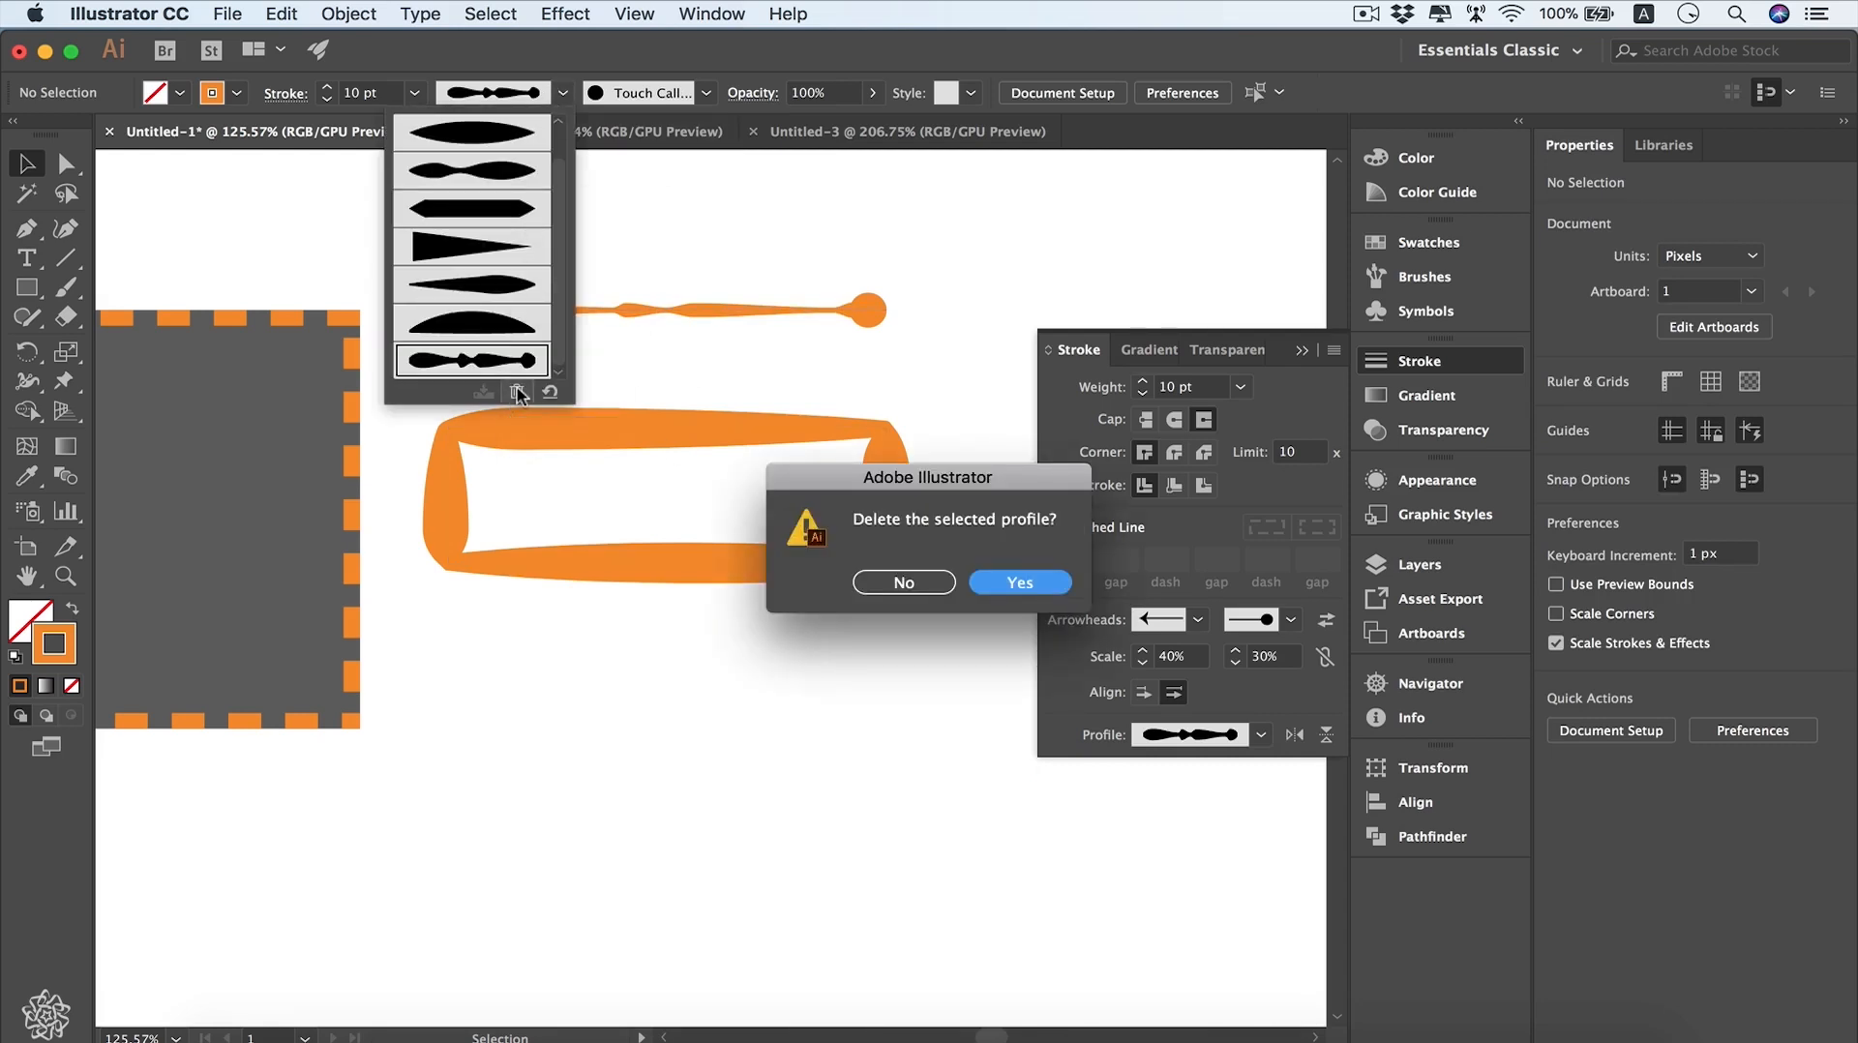
left_click(989, 587)
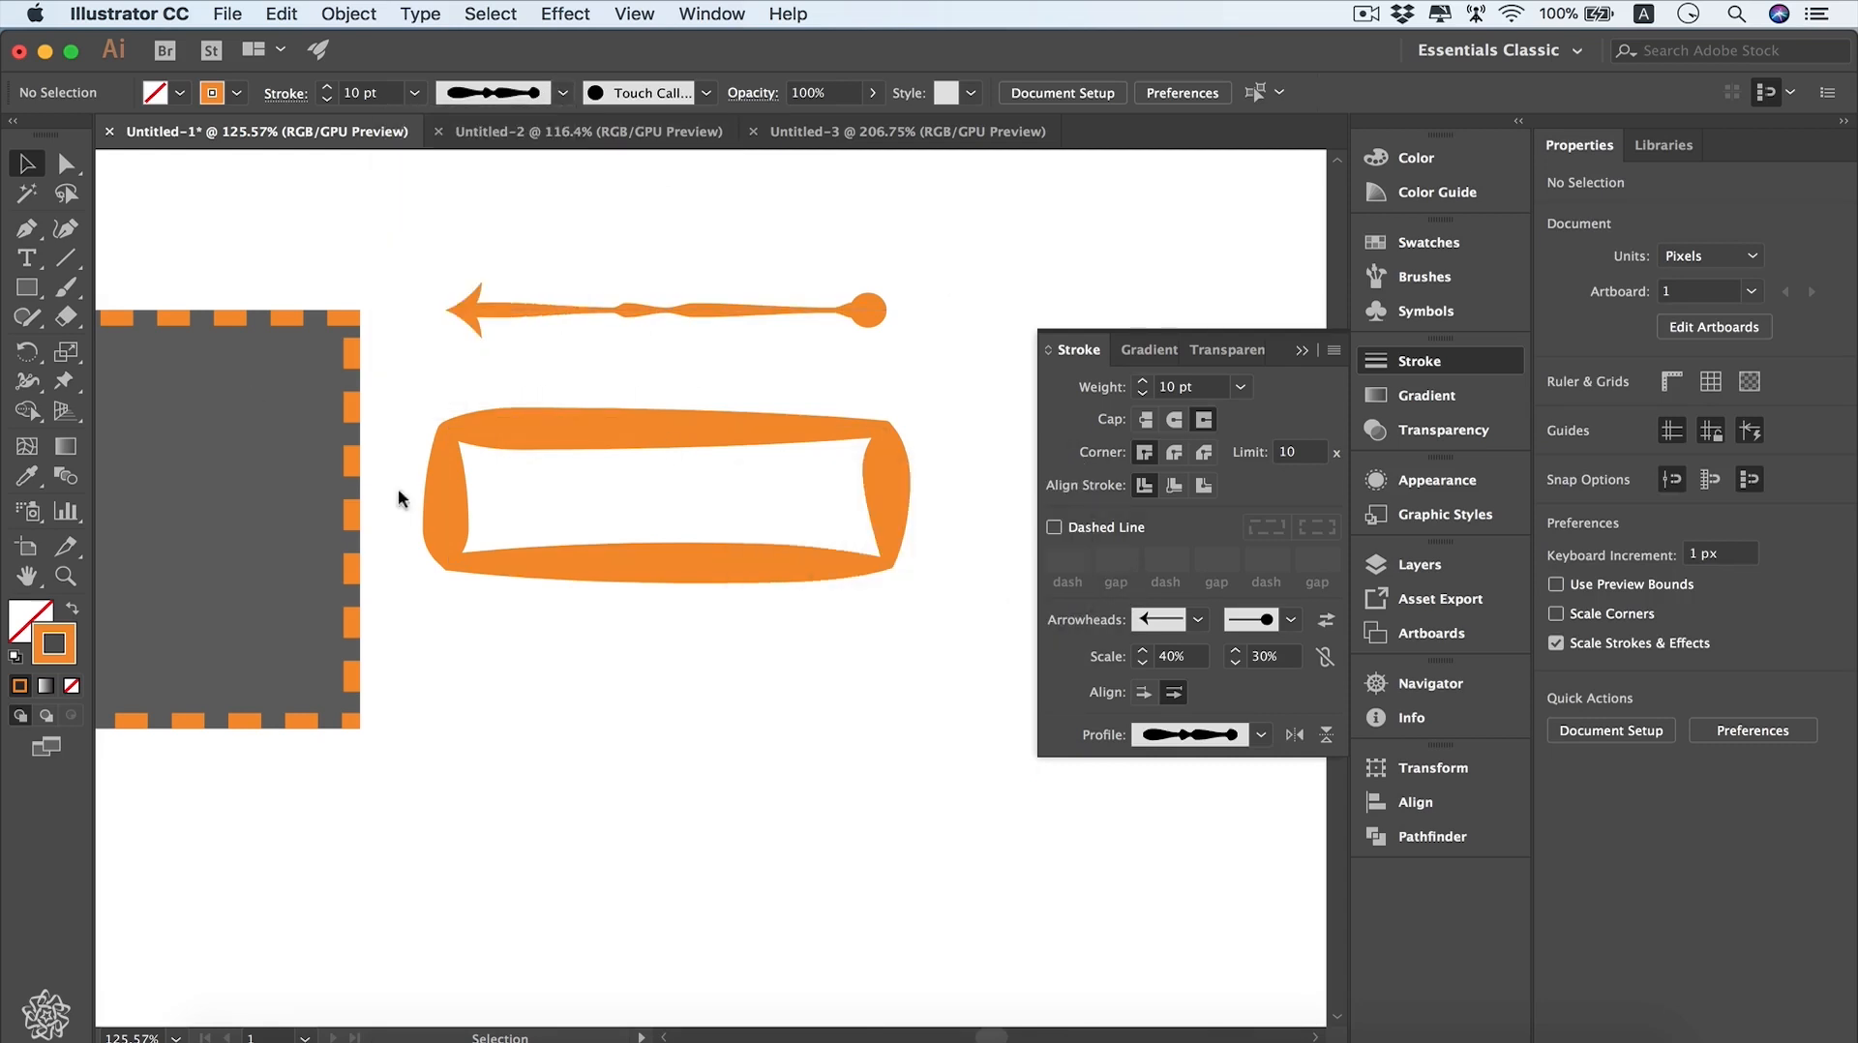
left_click(562, 93)
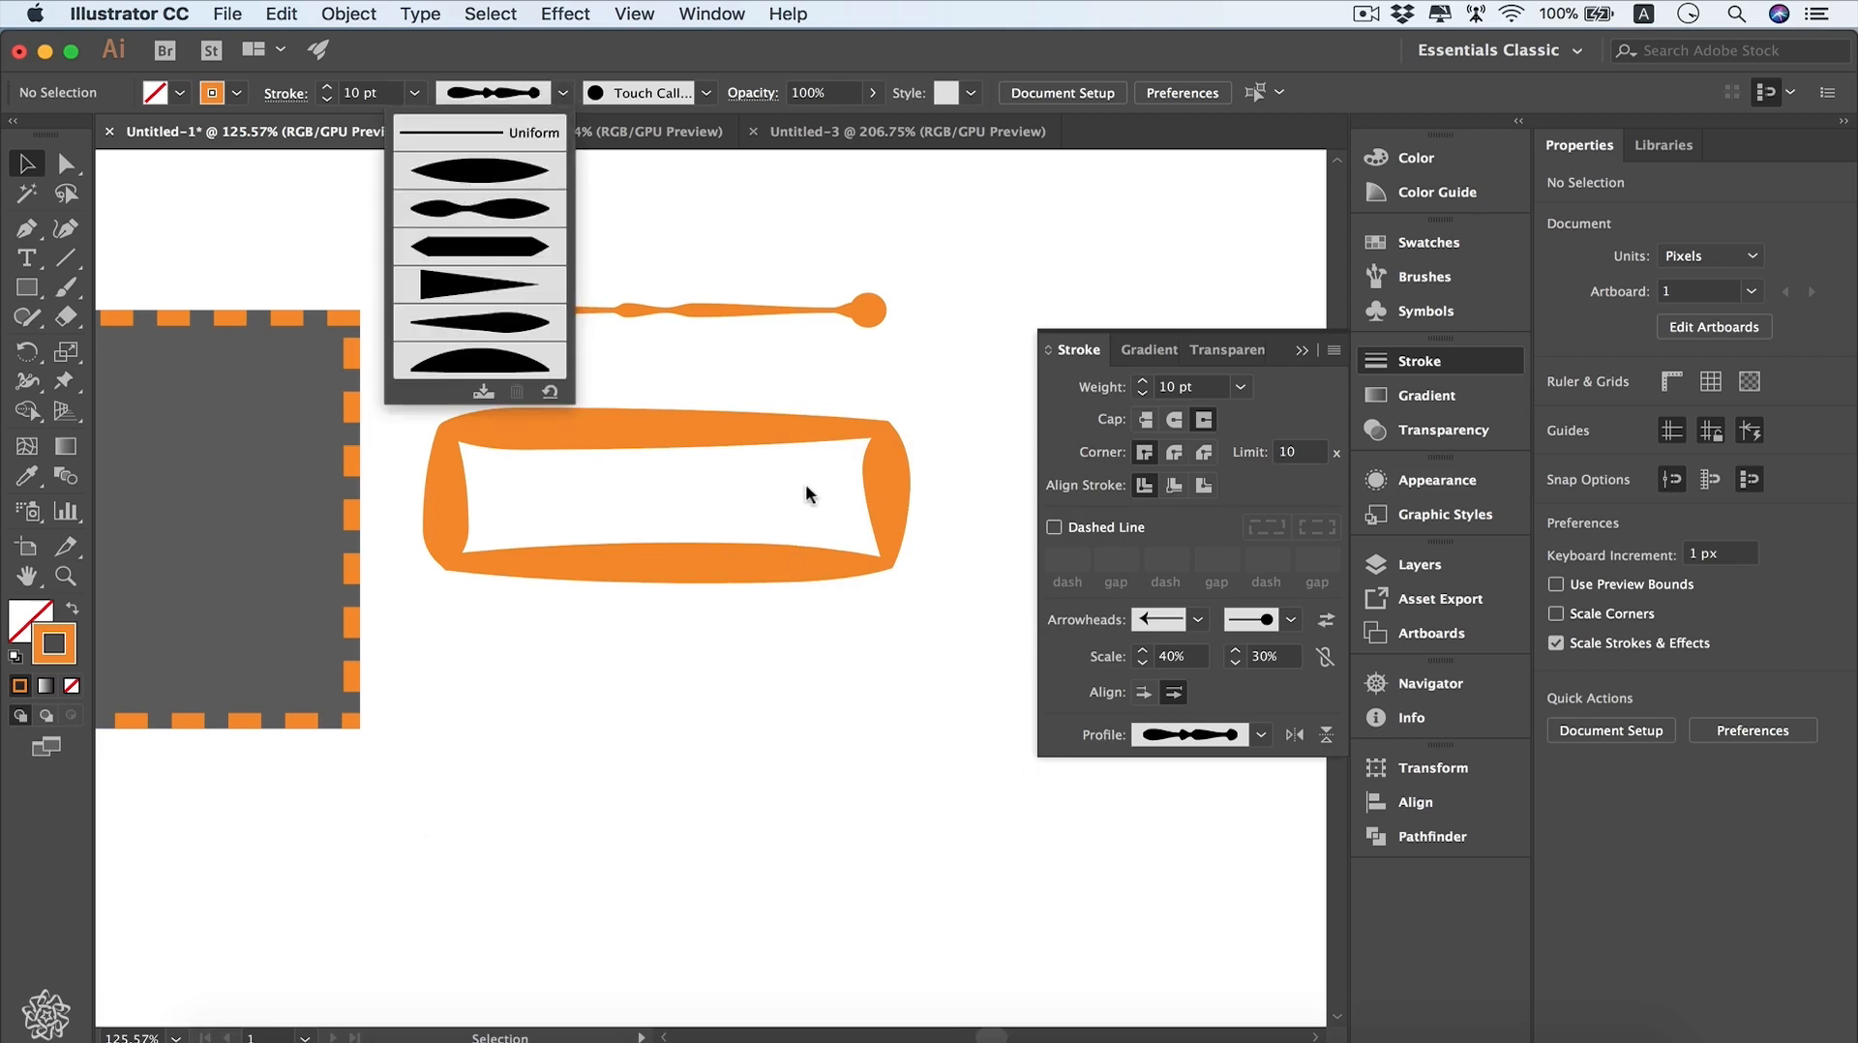
left_click(938, 655)
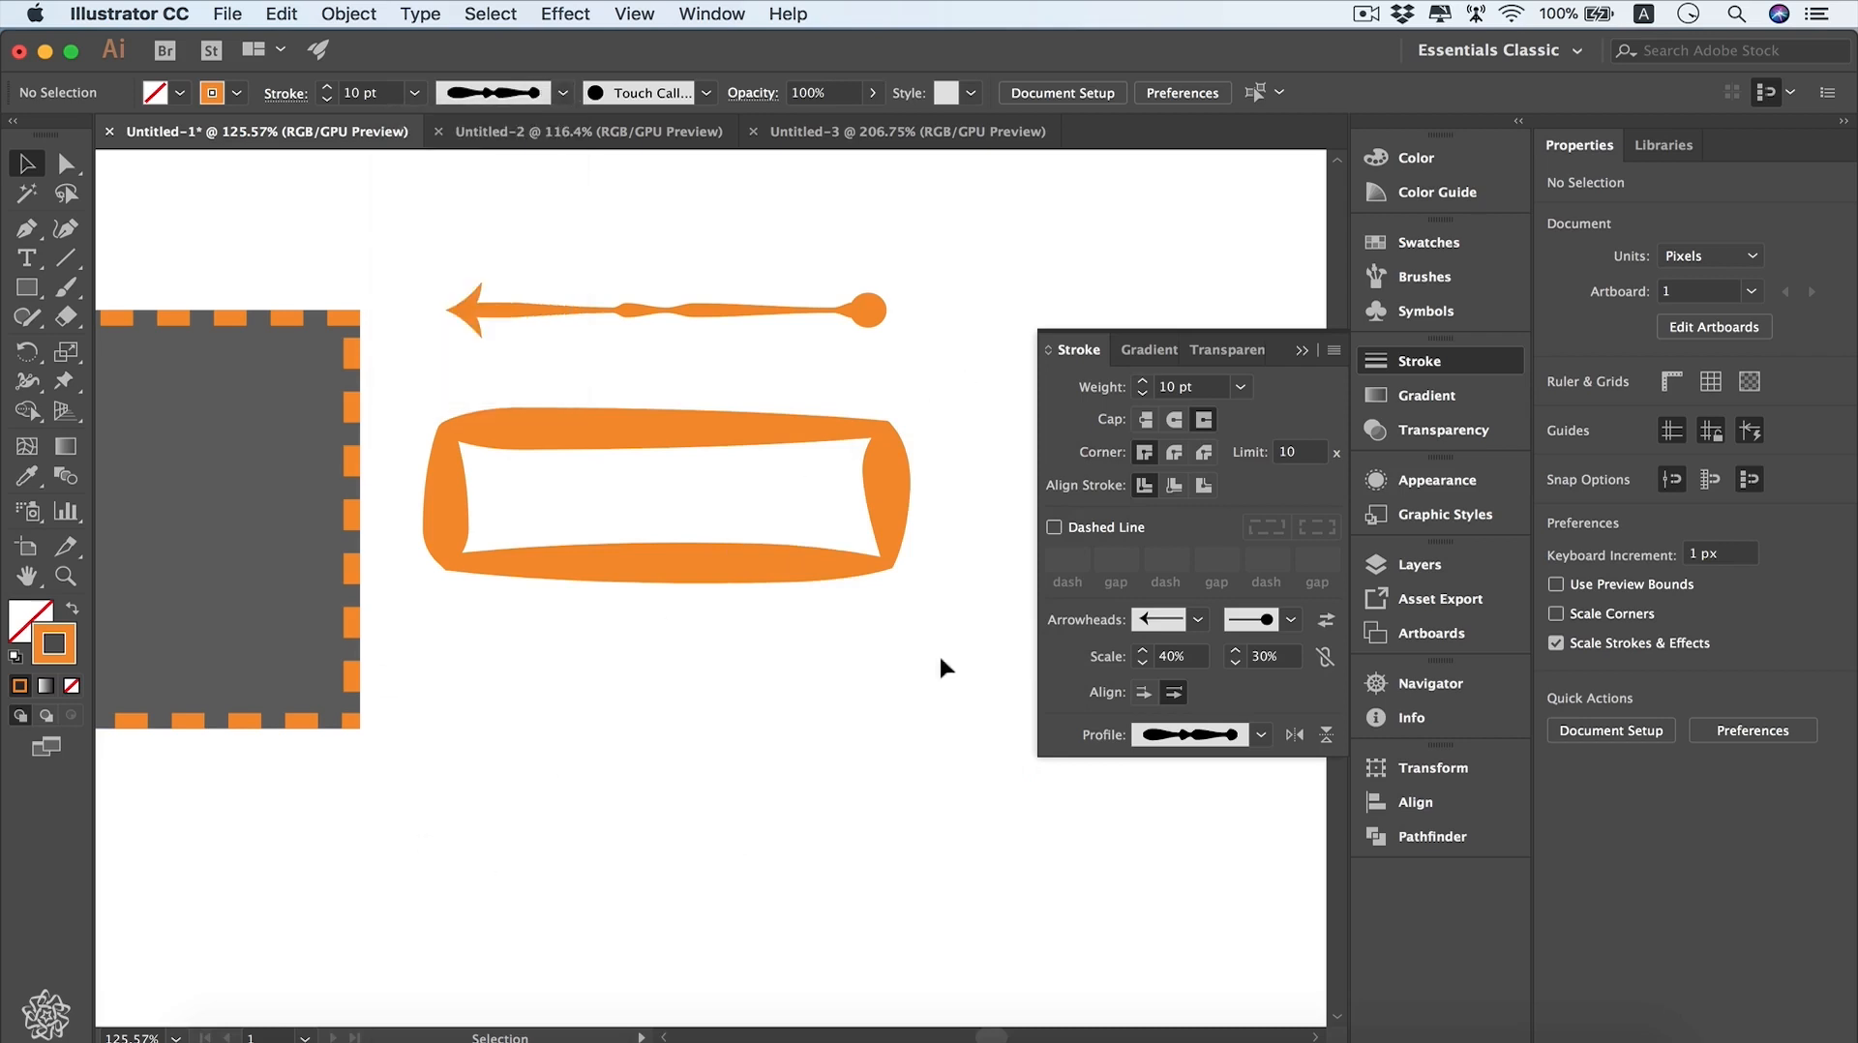
- Expand the appearance of the variable-width rectangle so its stroke becomes a filled shape
left_click(890, 480)
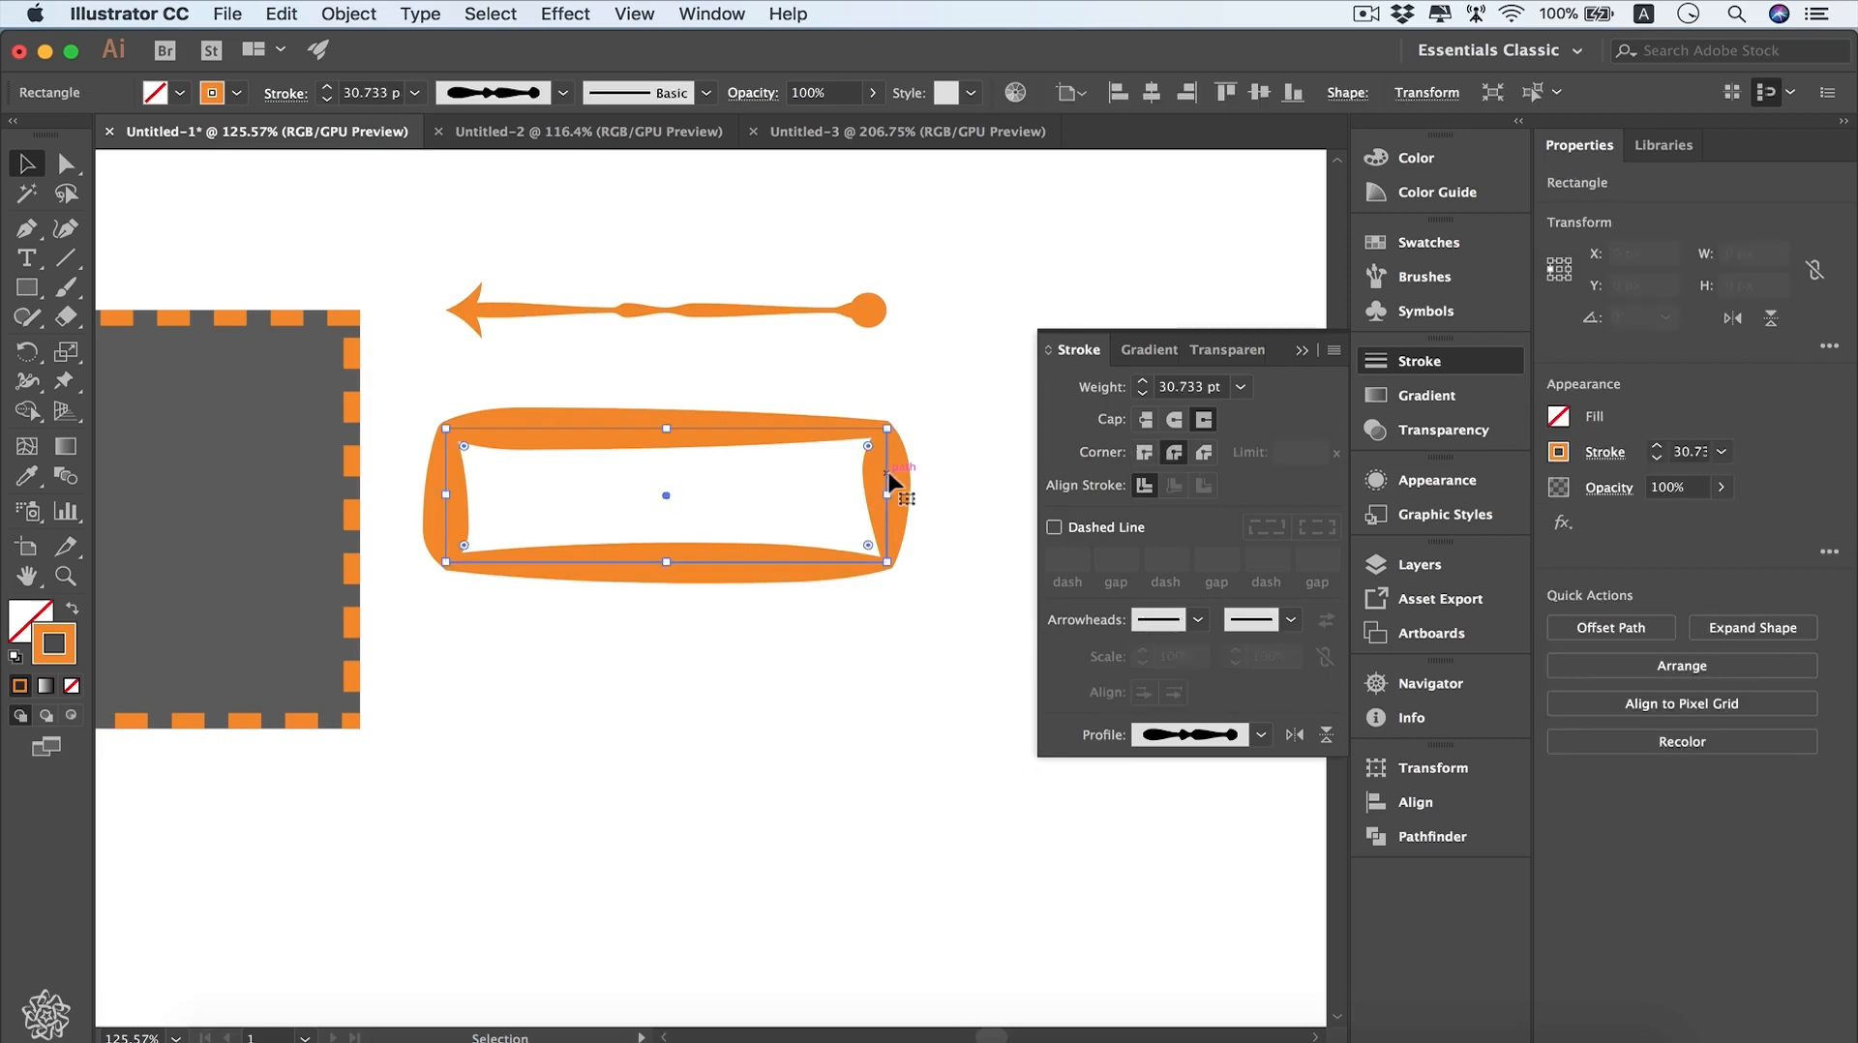
left_click(329, 13)
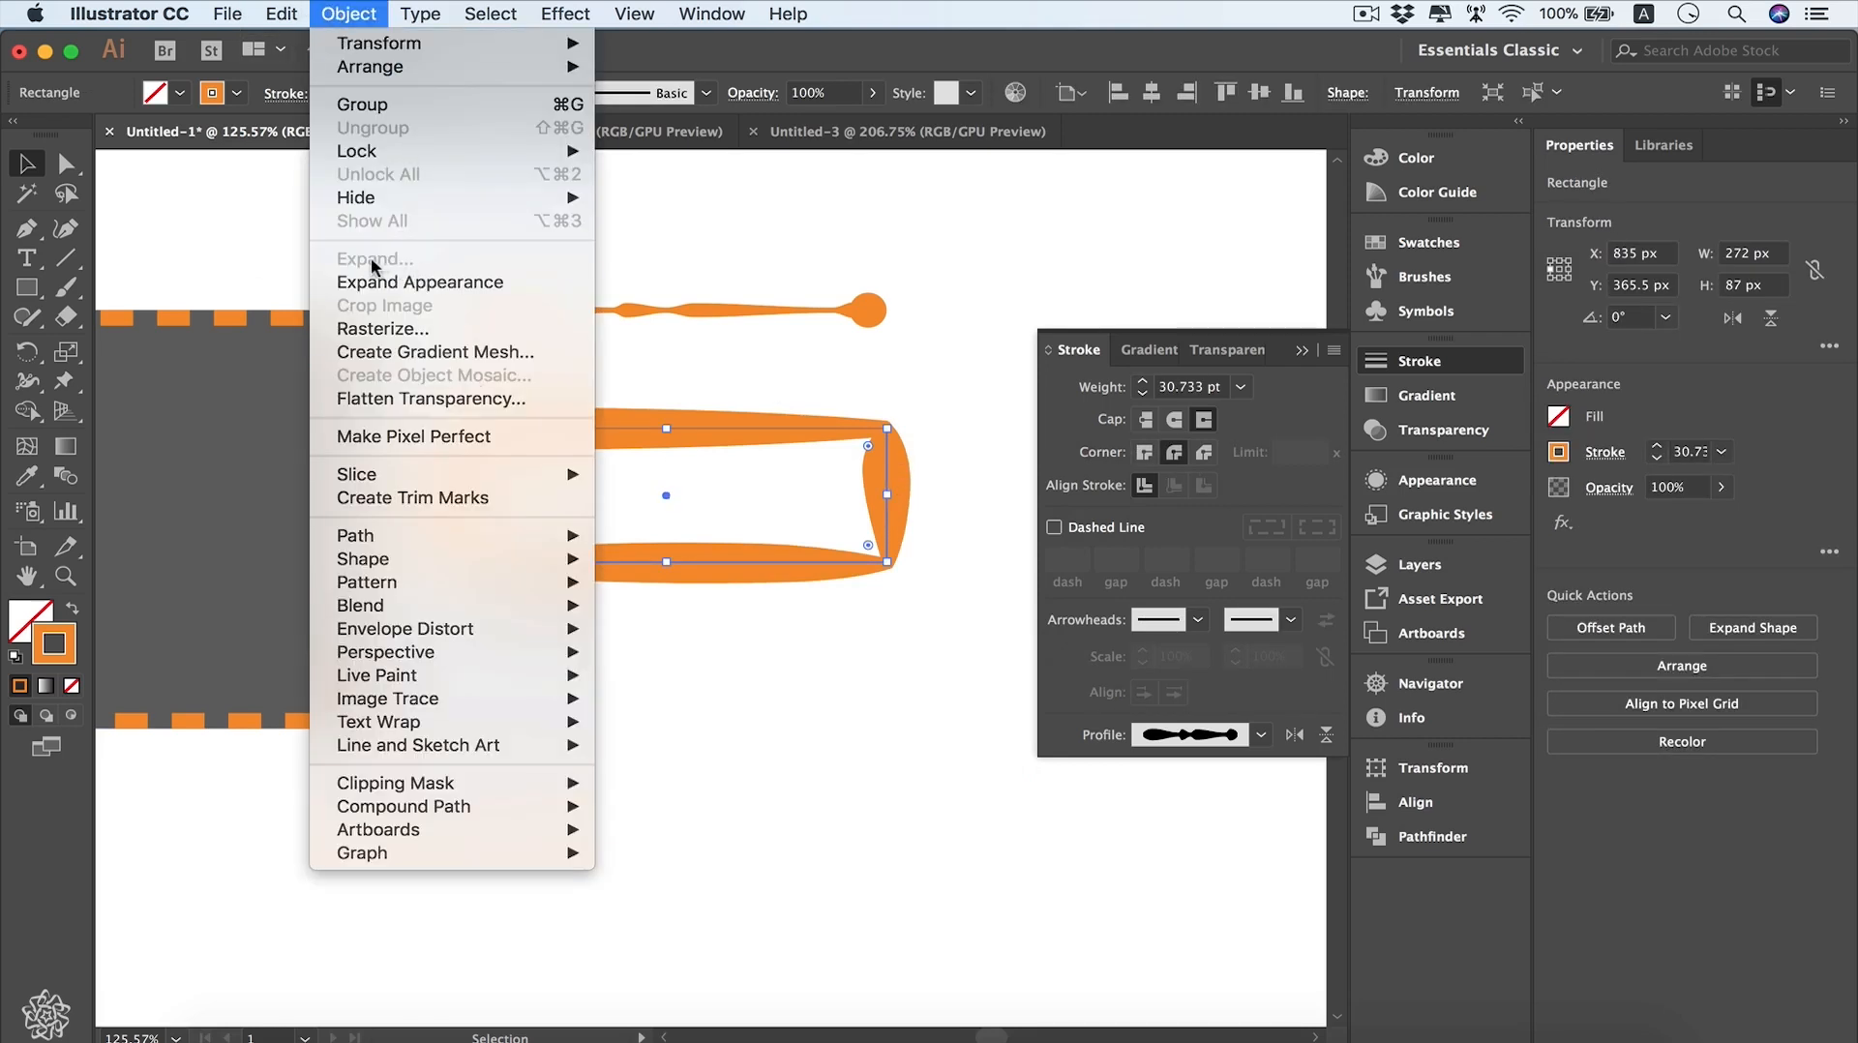
left_click(485, 282)
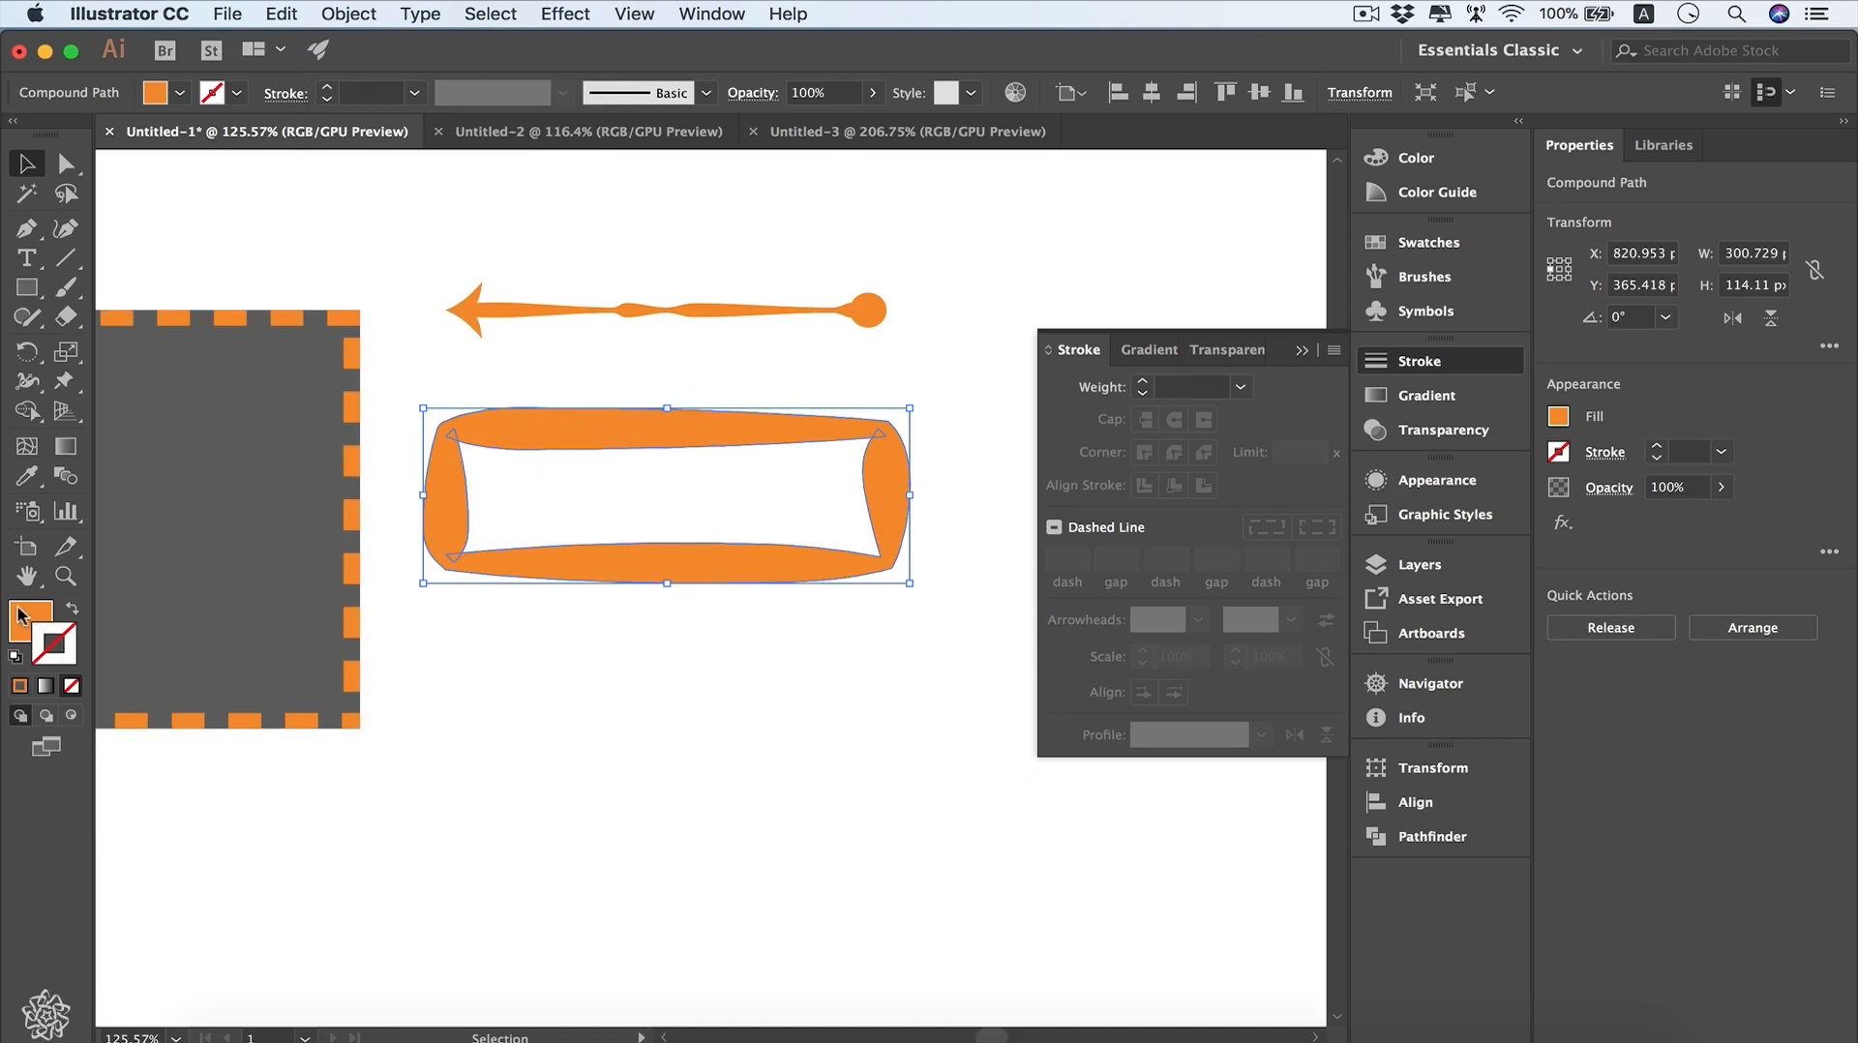
- Fill the expanded rectangle shape with the pink swatch ED1E79
left_click(45, 624)
left_click(180, 93)
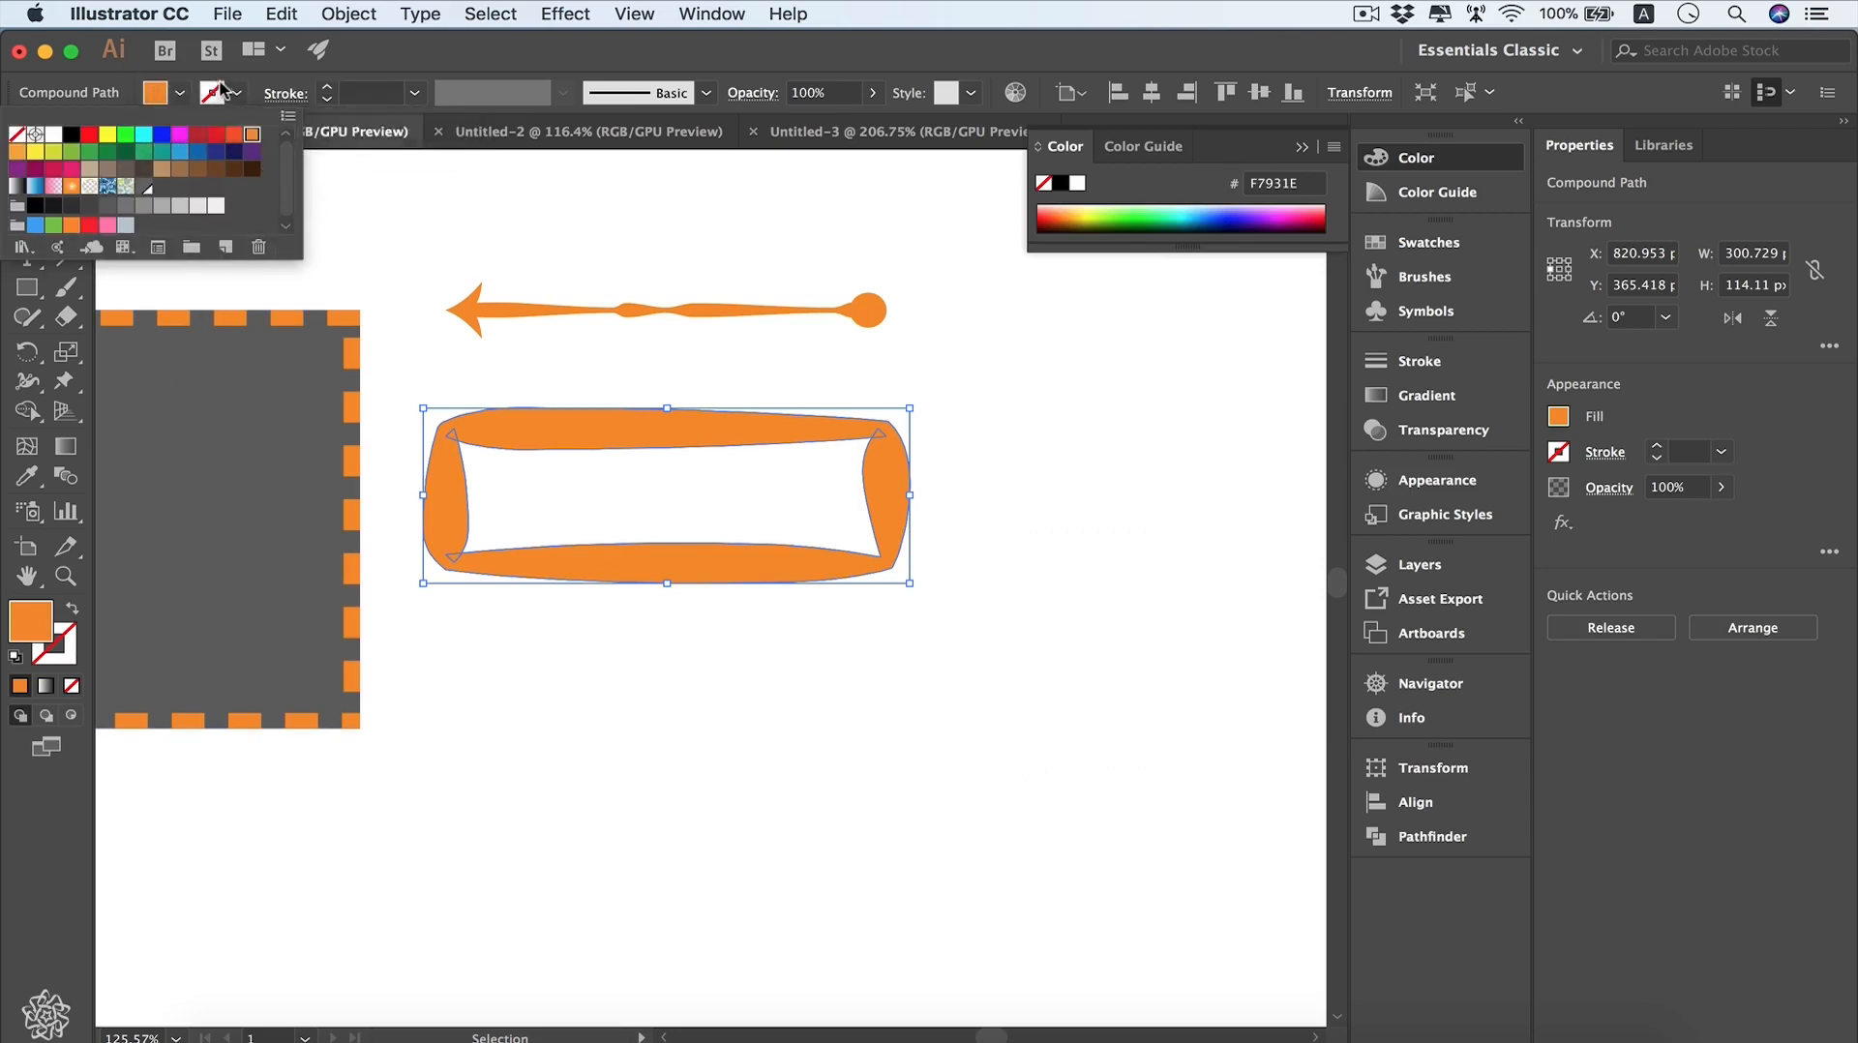
left_click(72, 170)
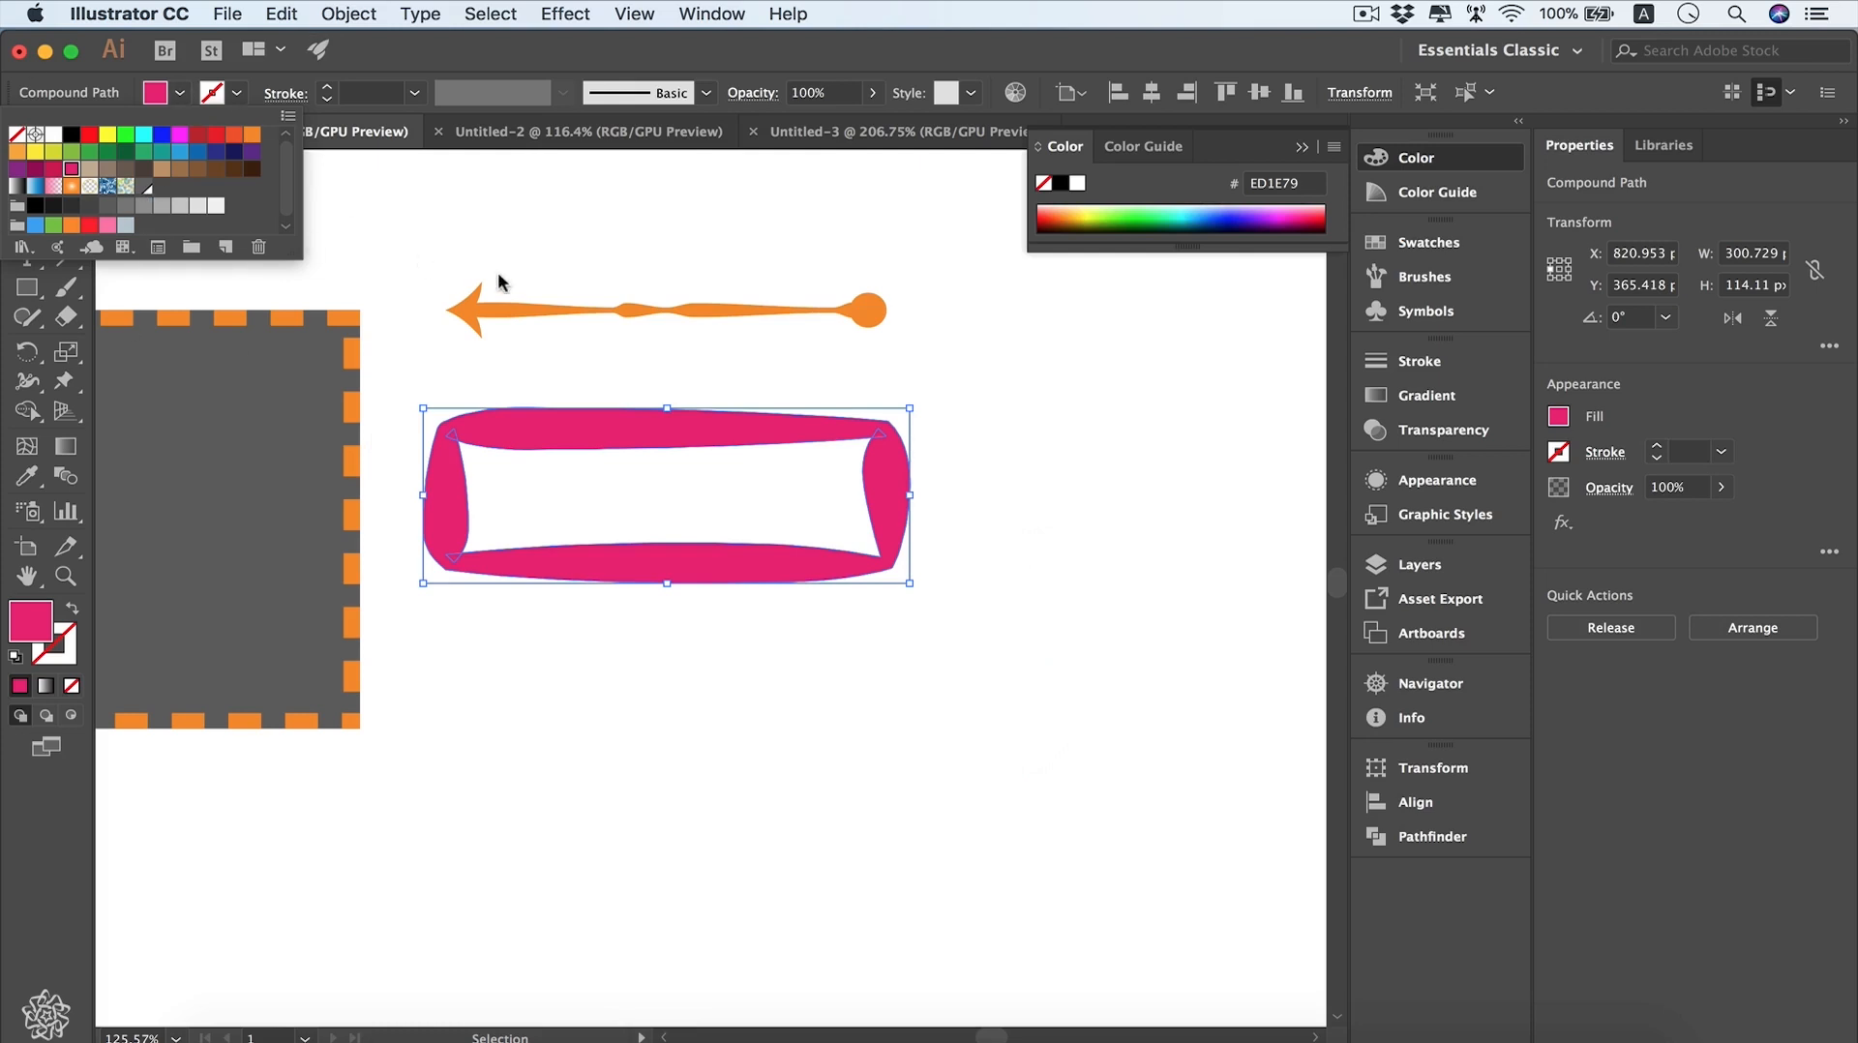
left_click(555, 275)
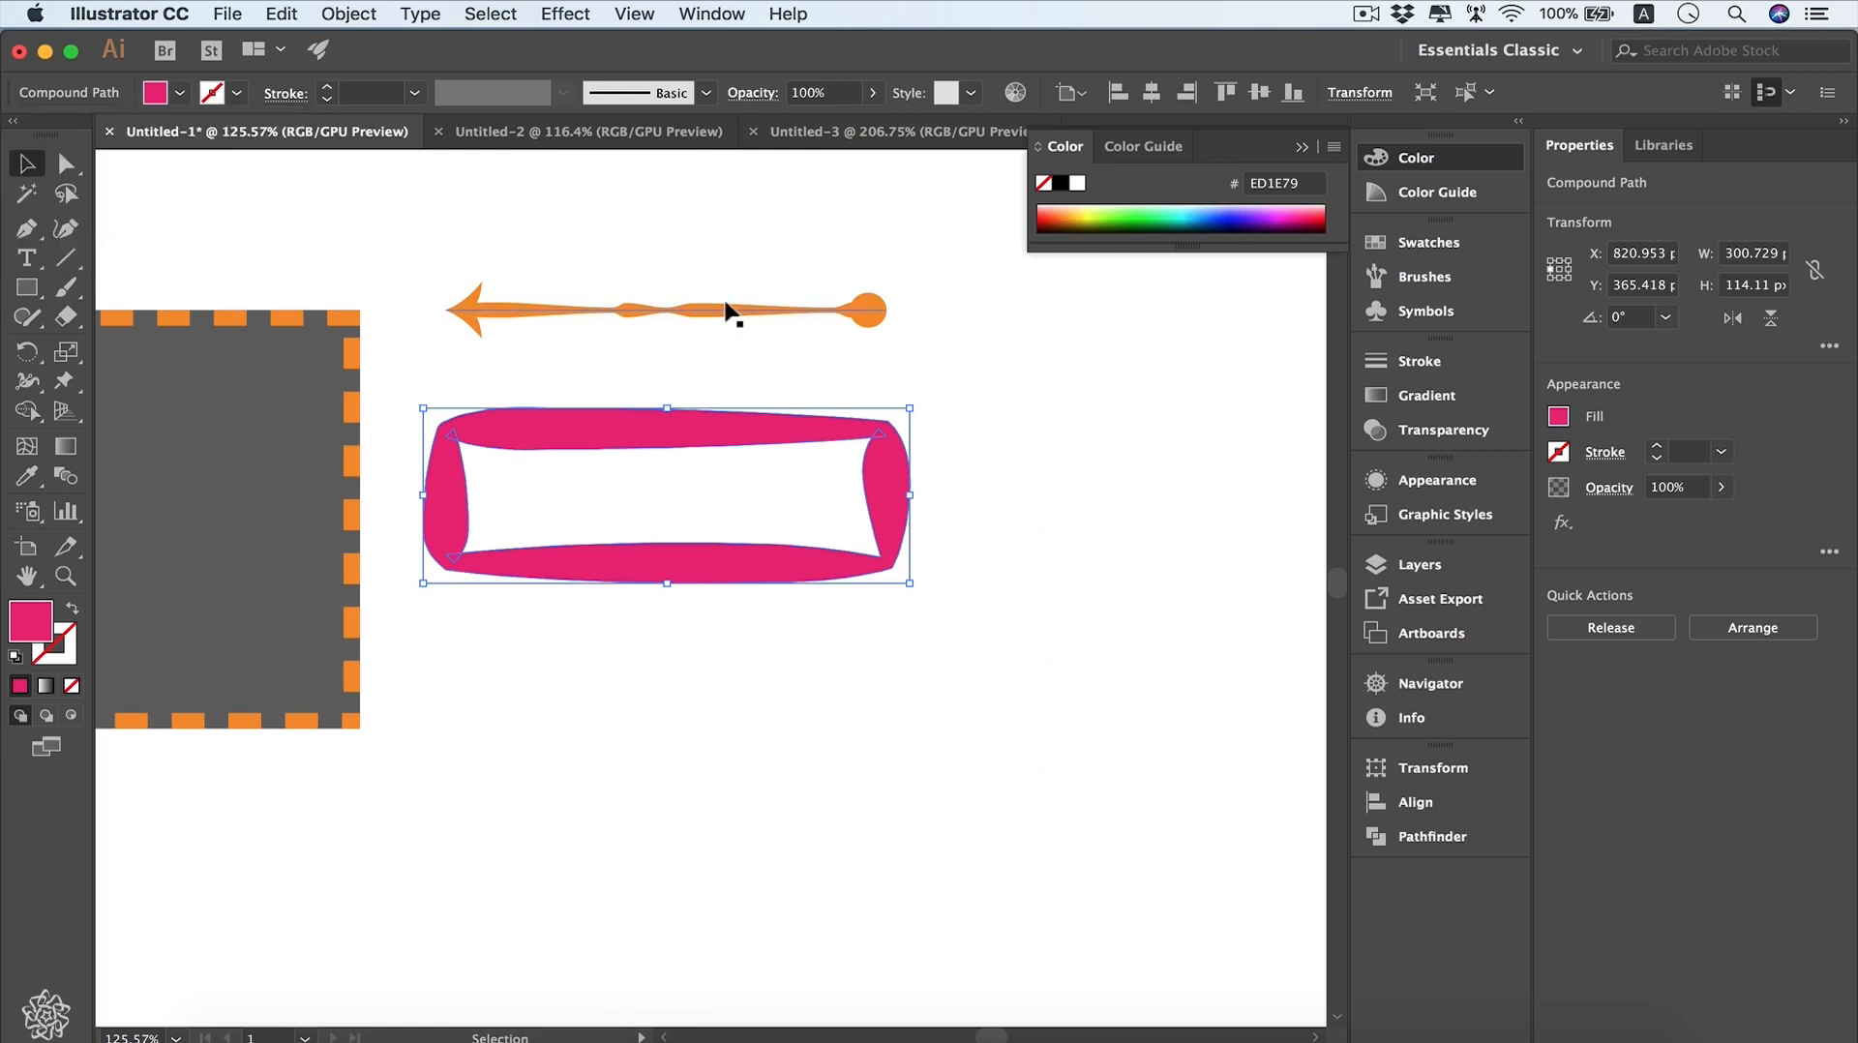
- Apply Width Profile 1 to the stroke of the arrow line
left_click(727, 309)
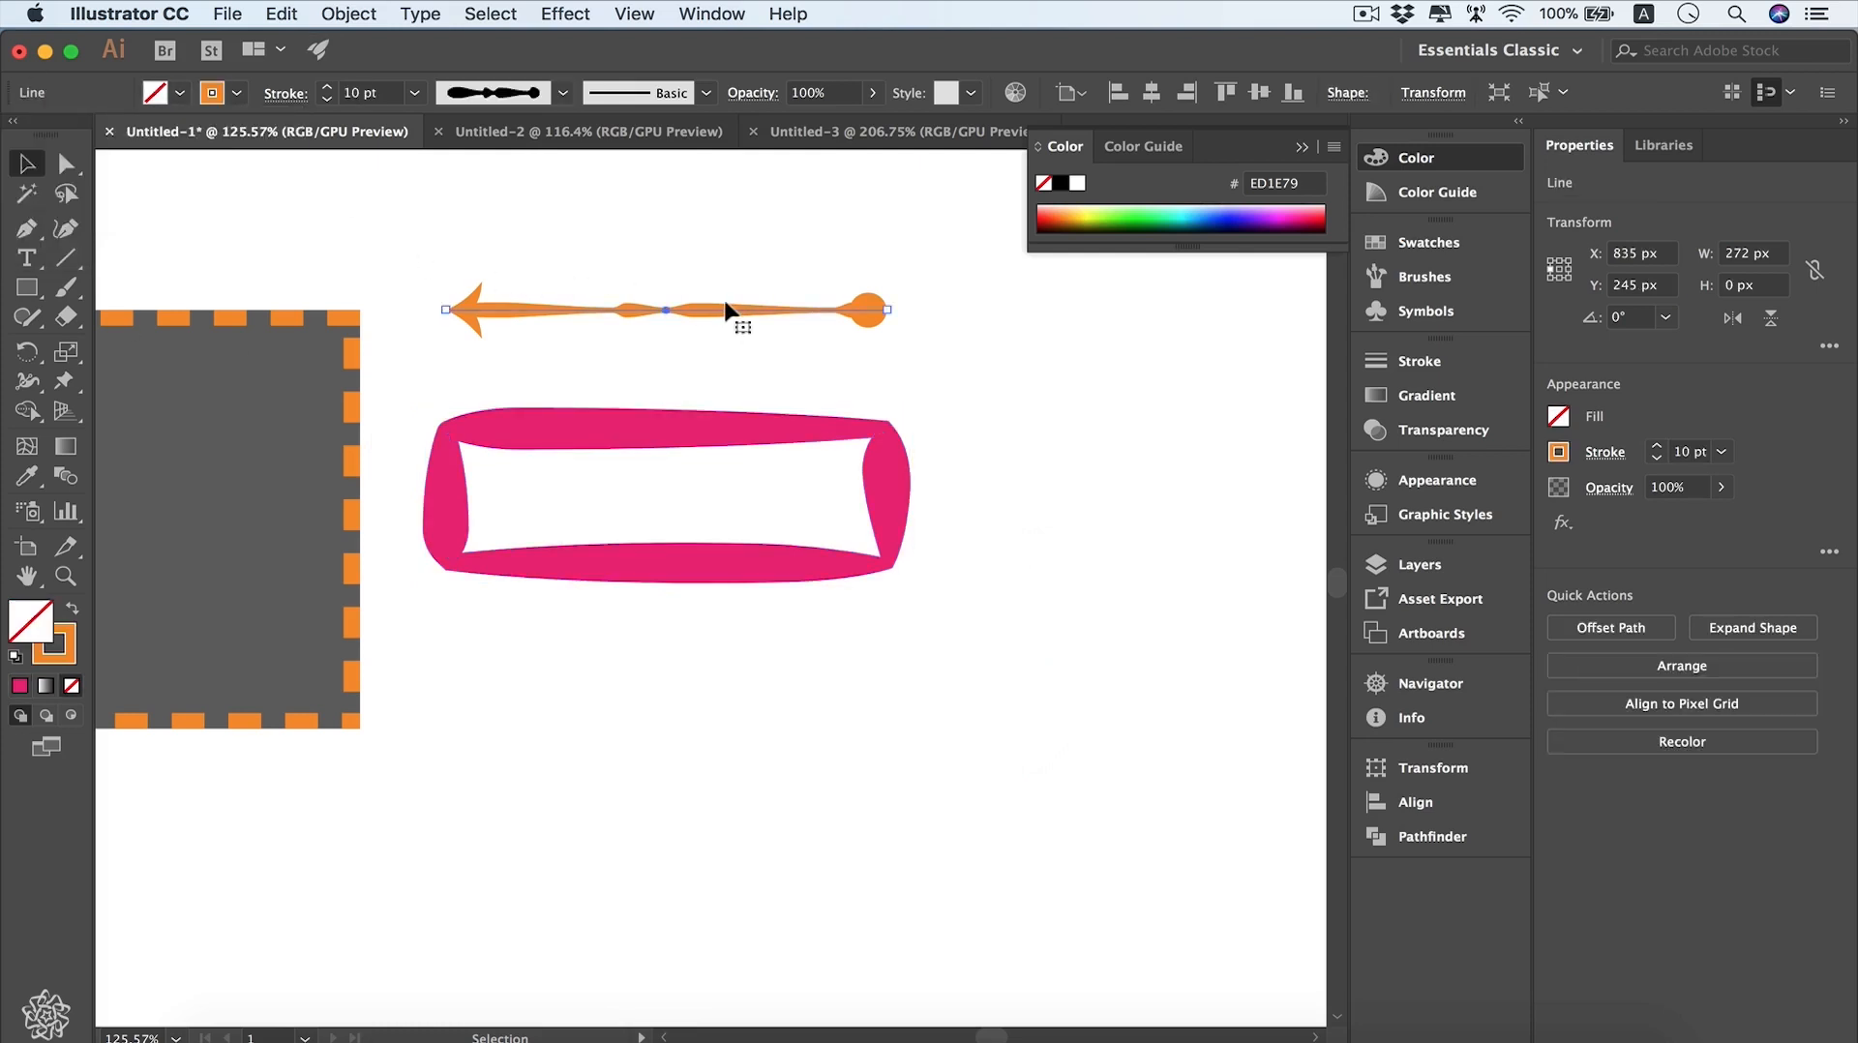
left_click(562, 93)
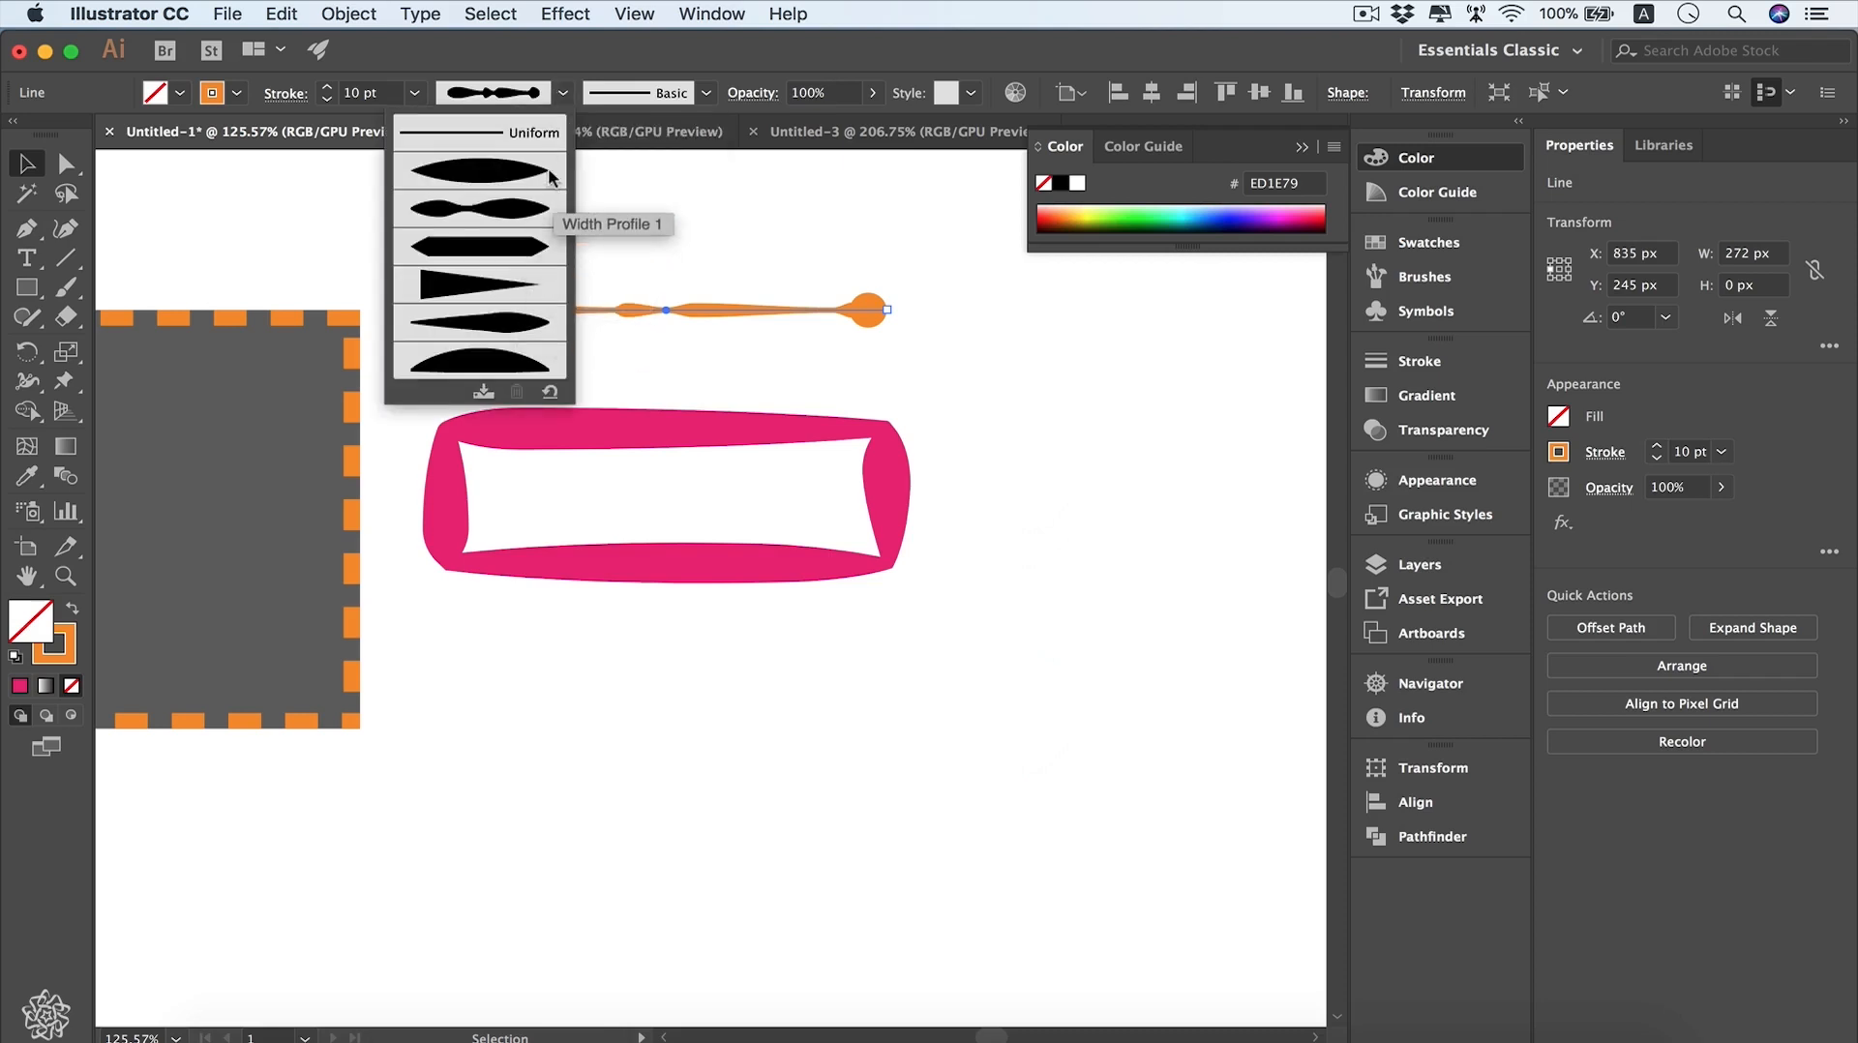
left_click(513, 169)
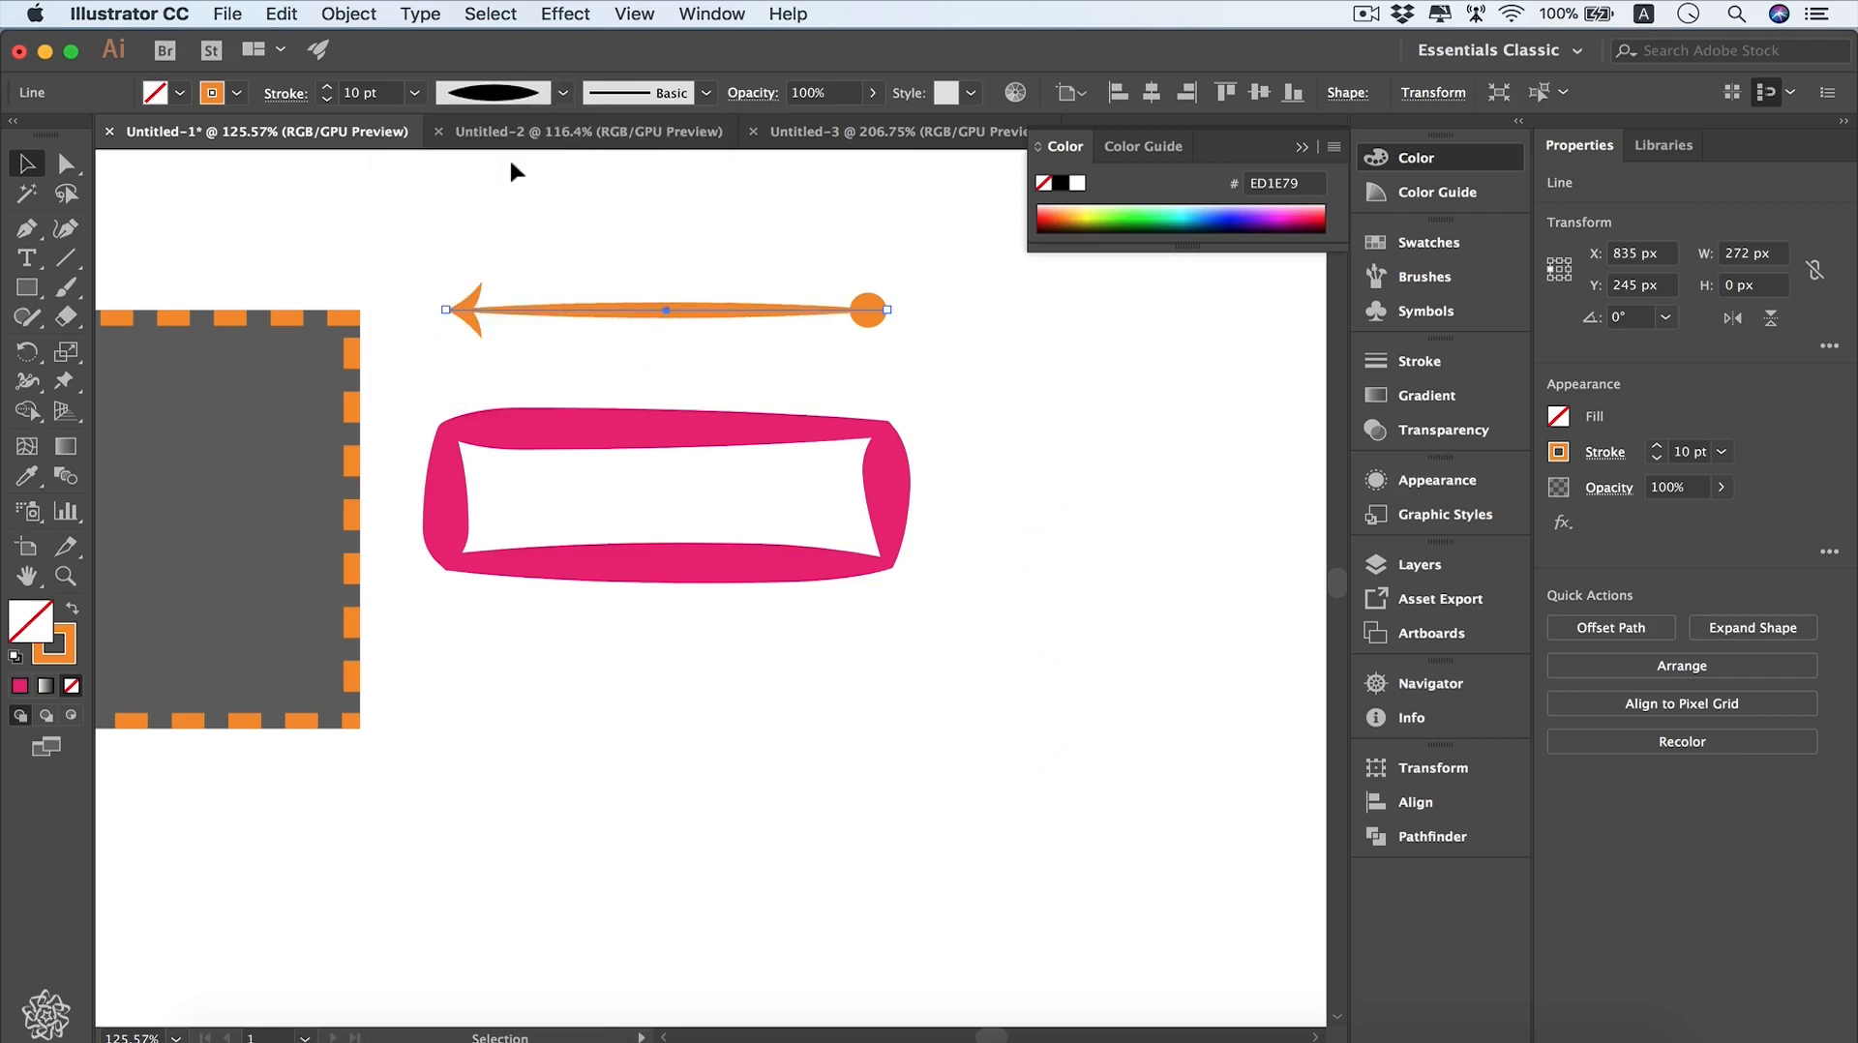
- Invert the arrow line's stroke colour using the alternate colour options, and pick dark blue 005B8A from the spectrum
key("shift")
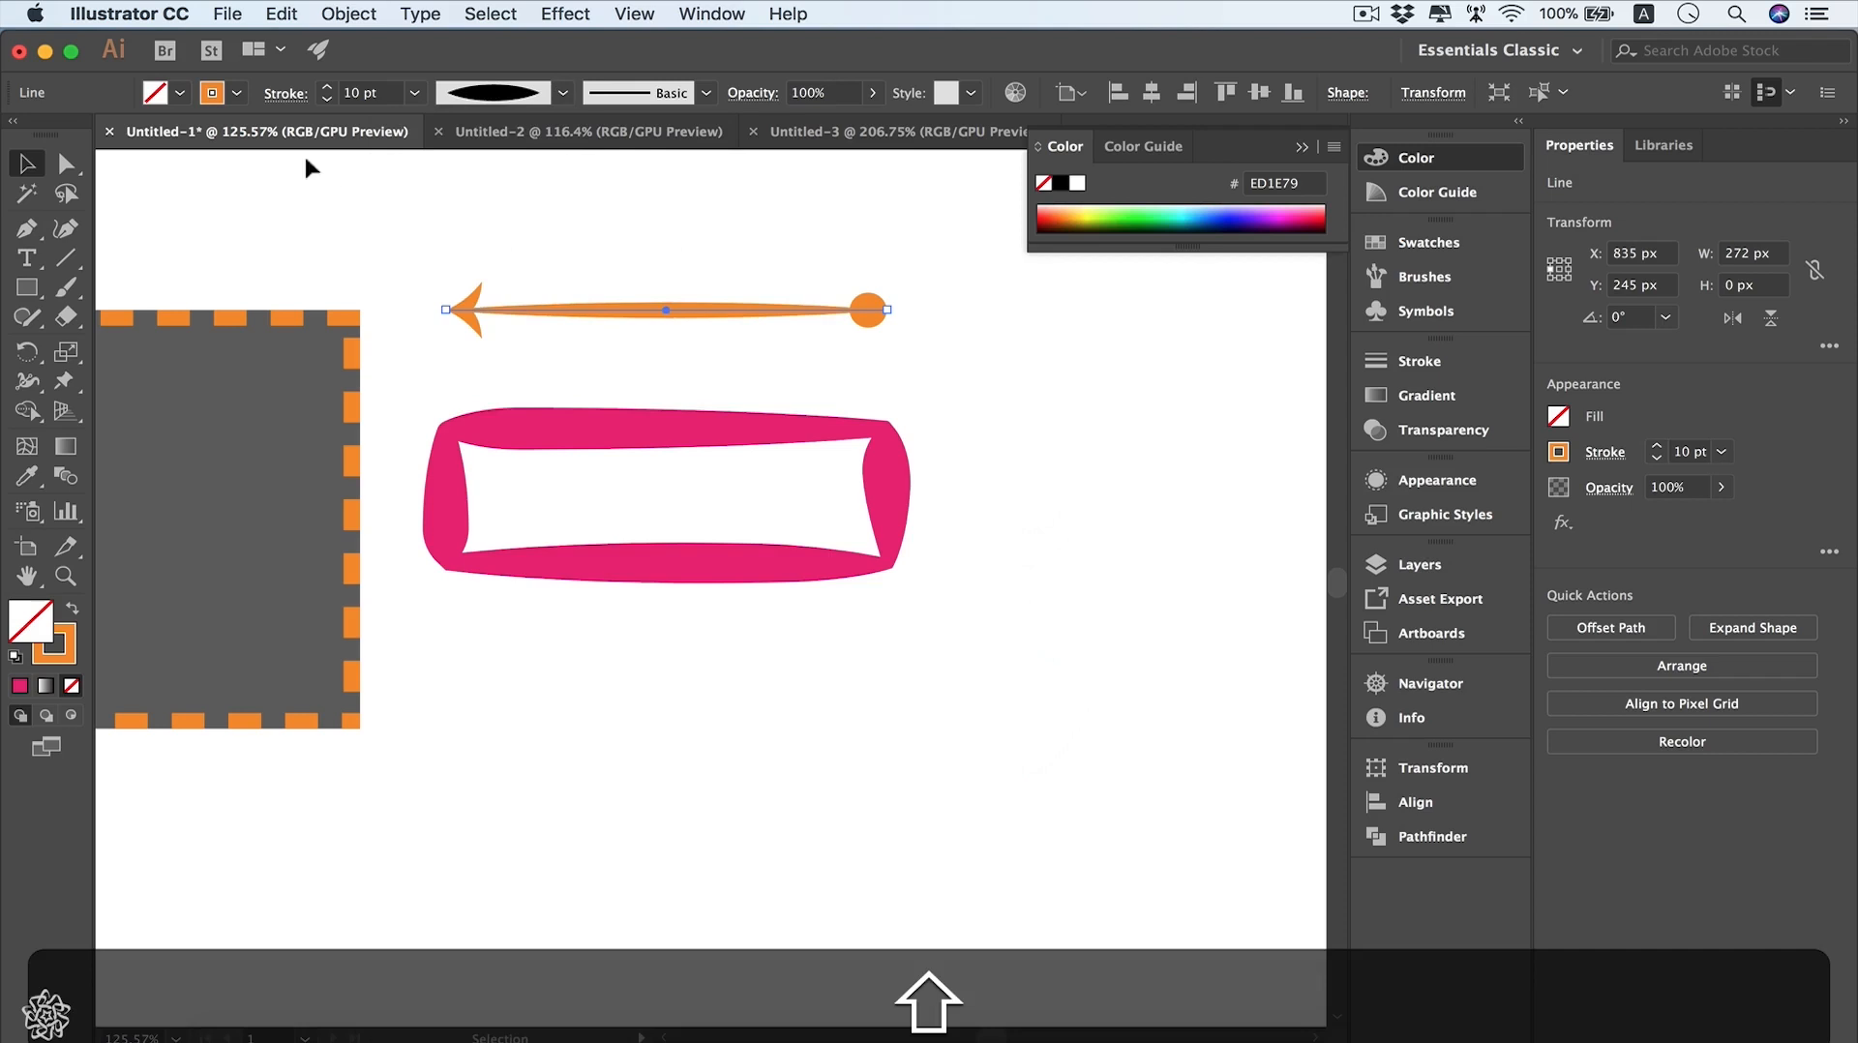
left_click(238, 96, "shift")
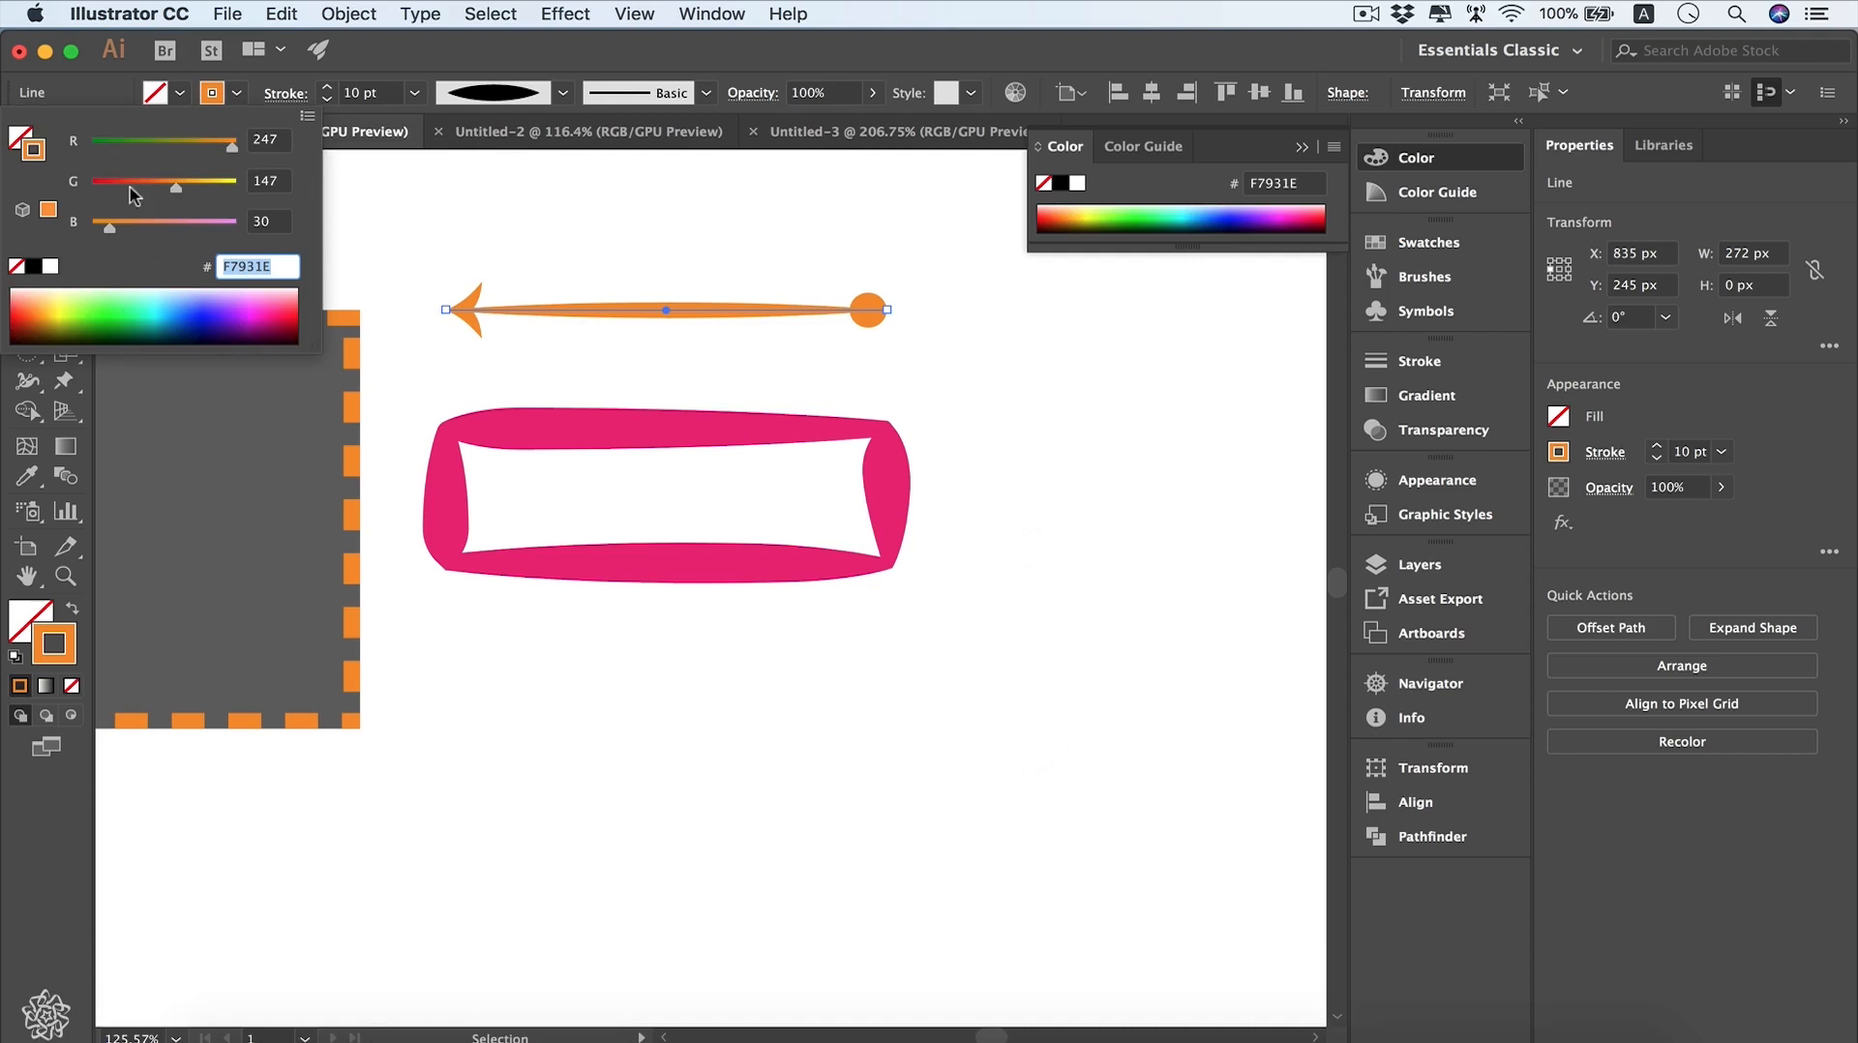
left_click(308, 116)
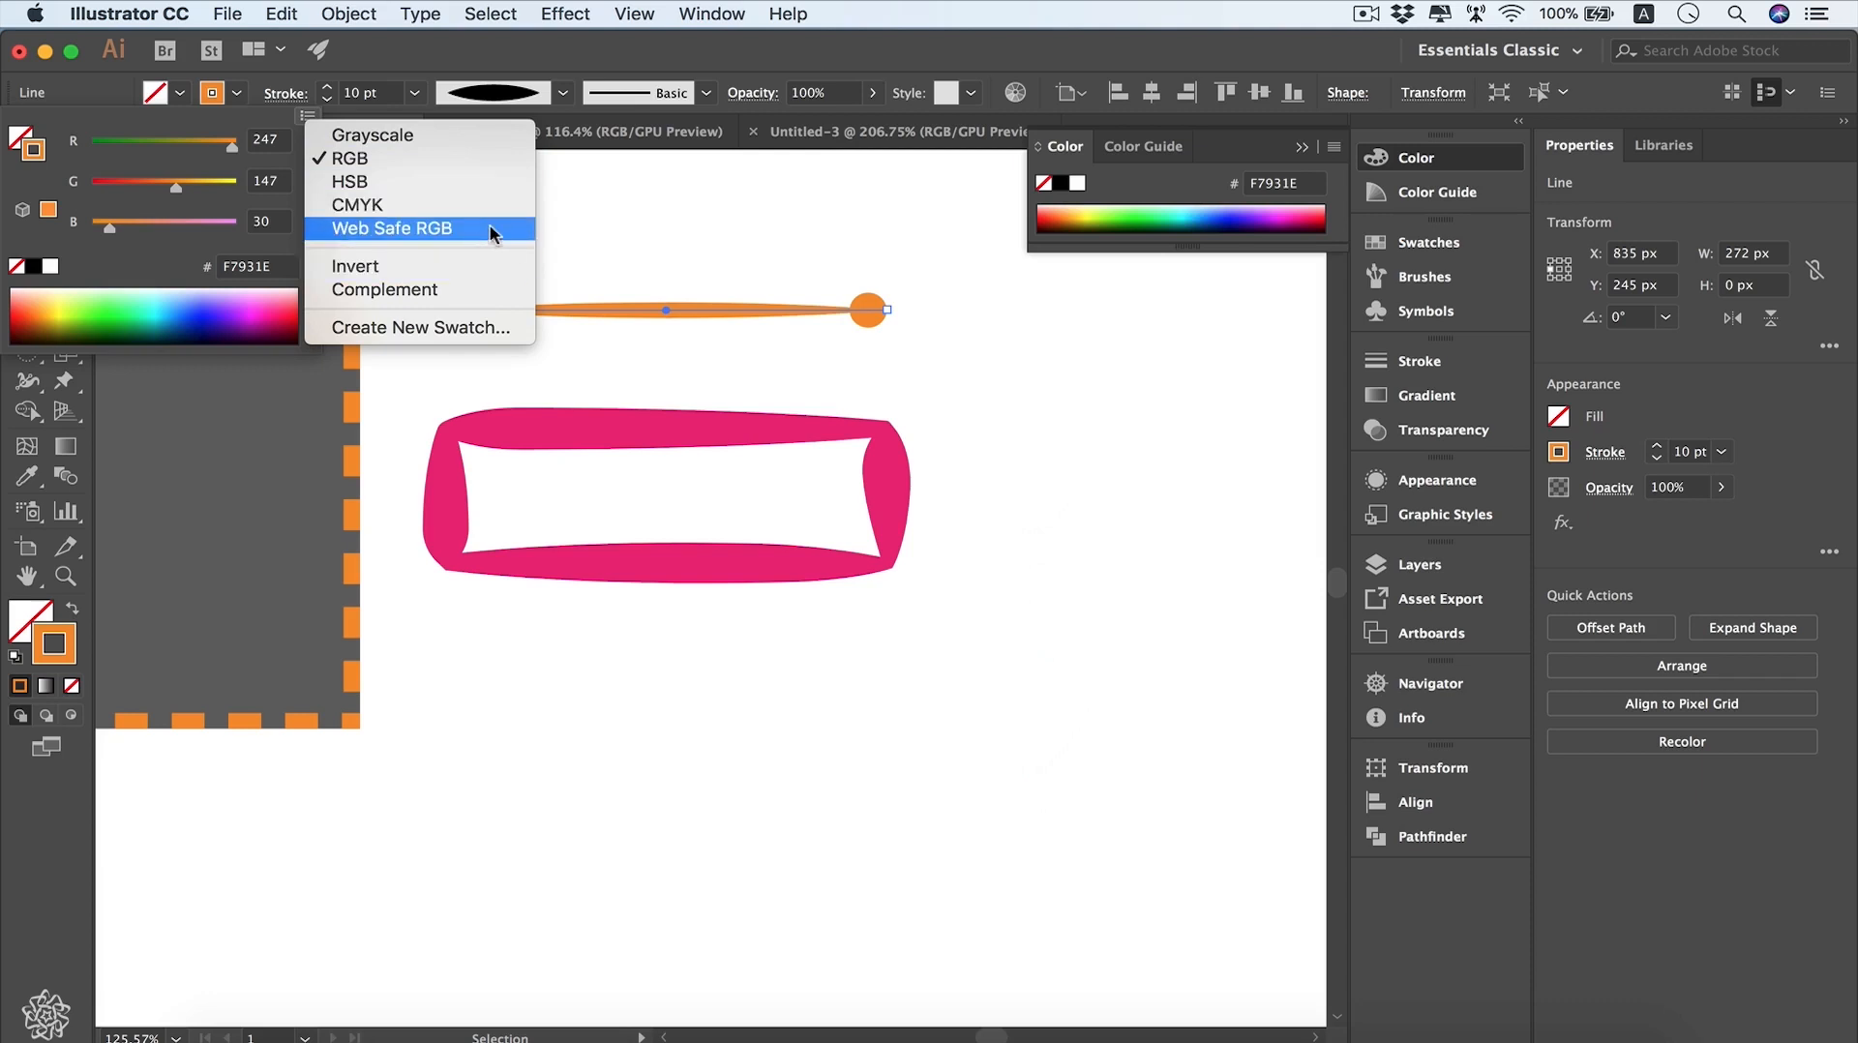
left_click(397, 268)
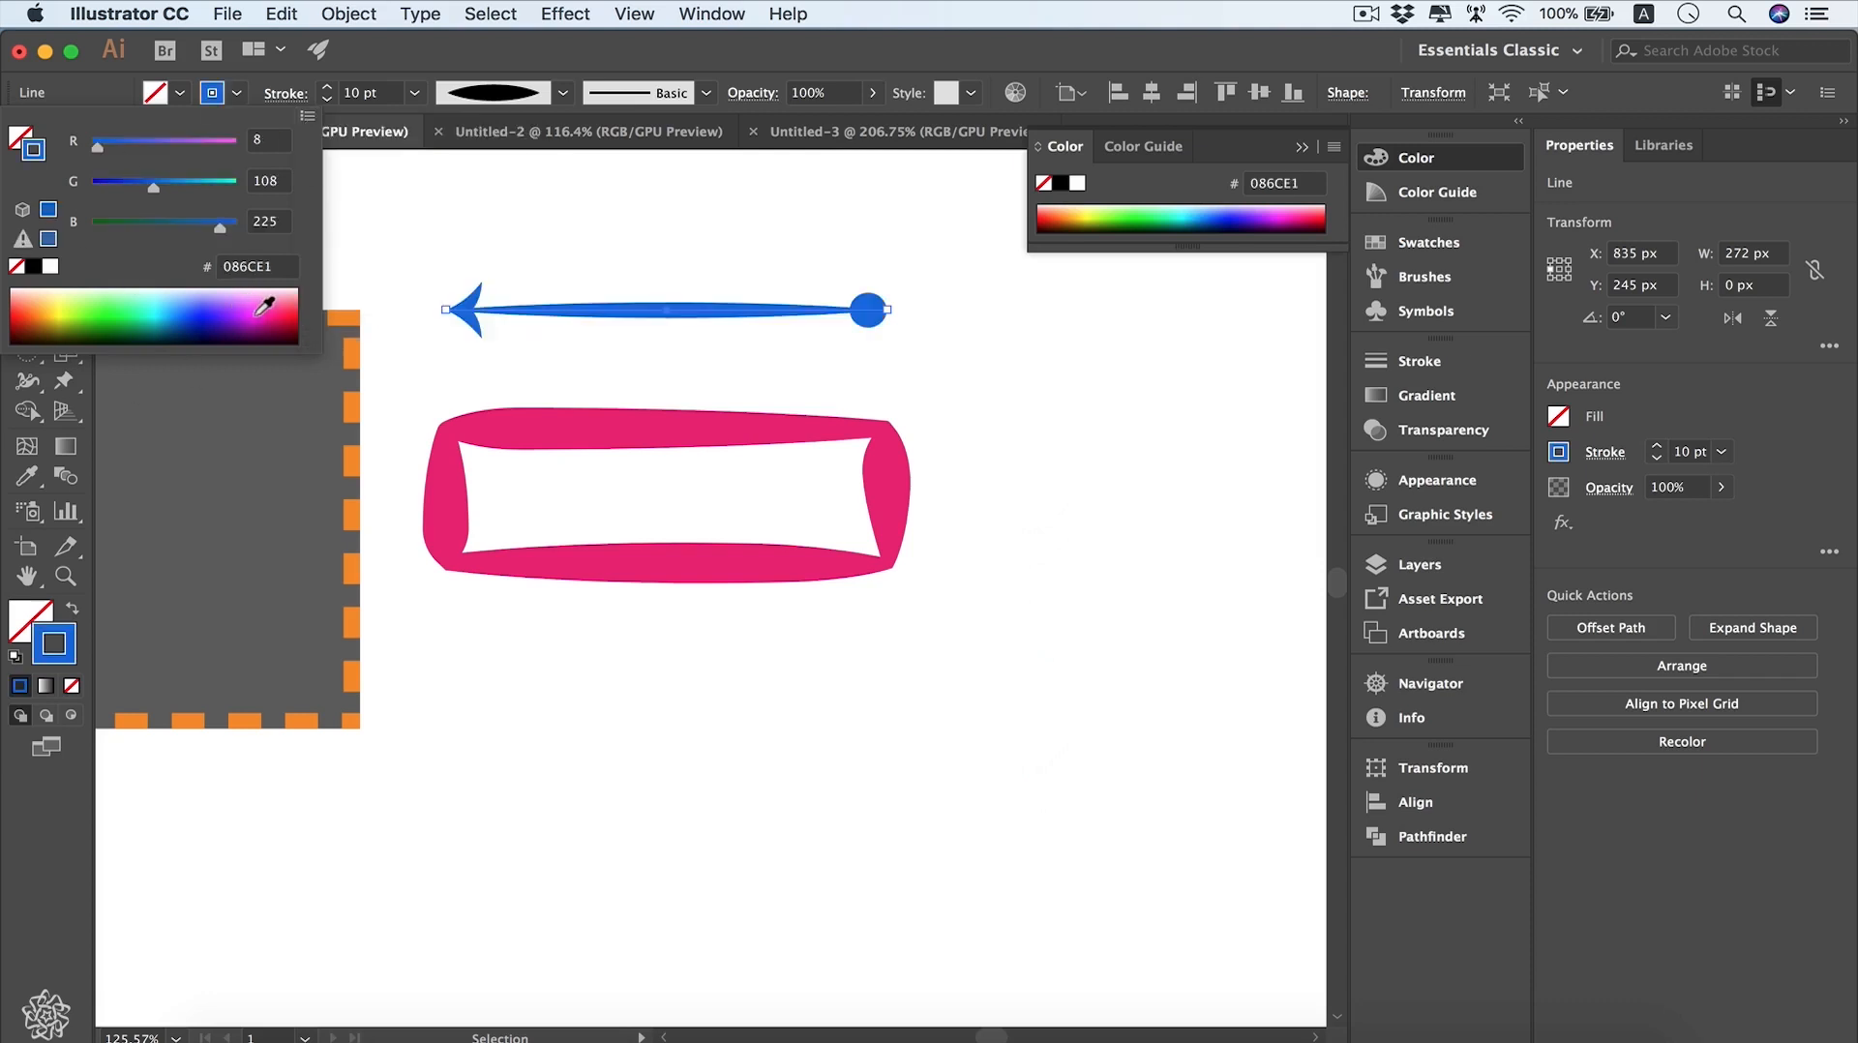
left_click(250, 313)
left_click(213, 315)
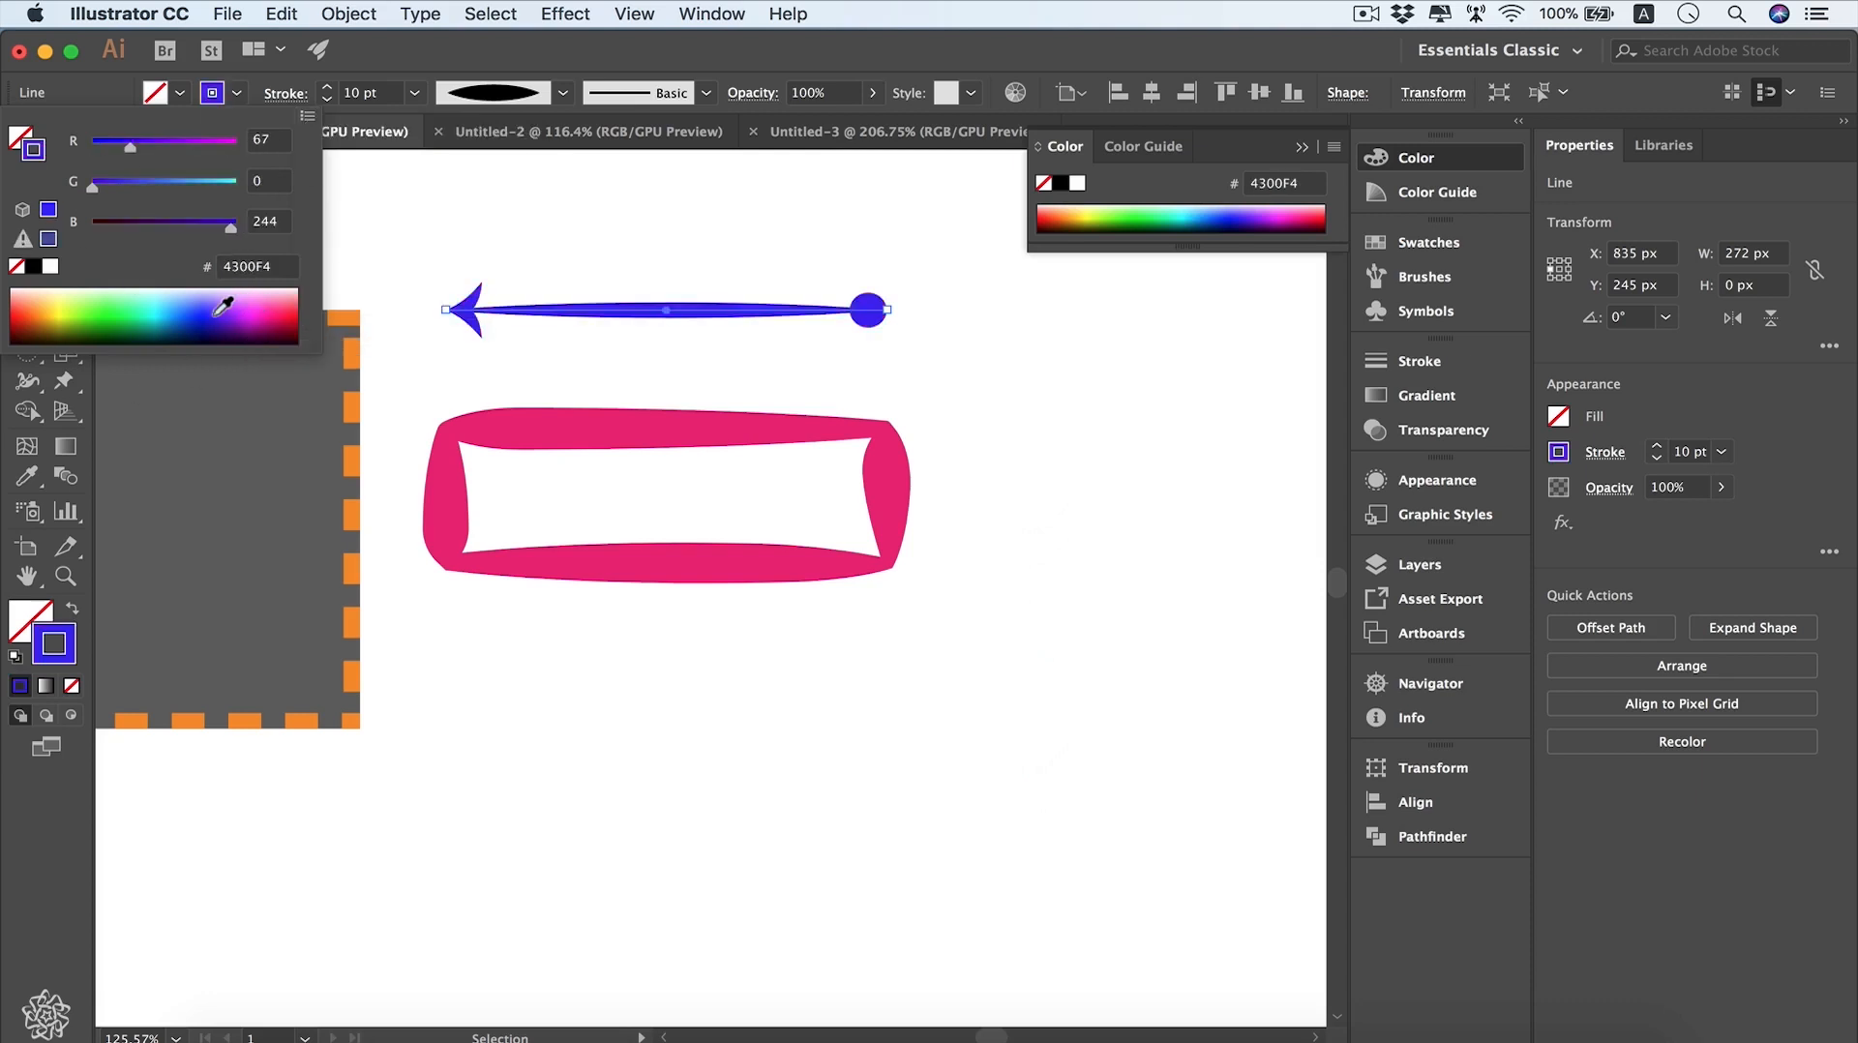
left_click(171, 326)
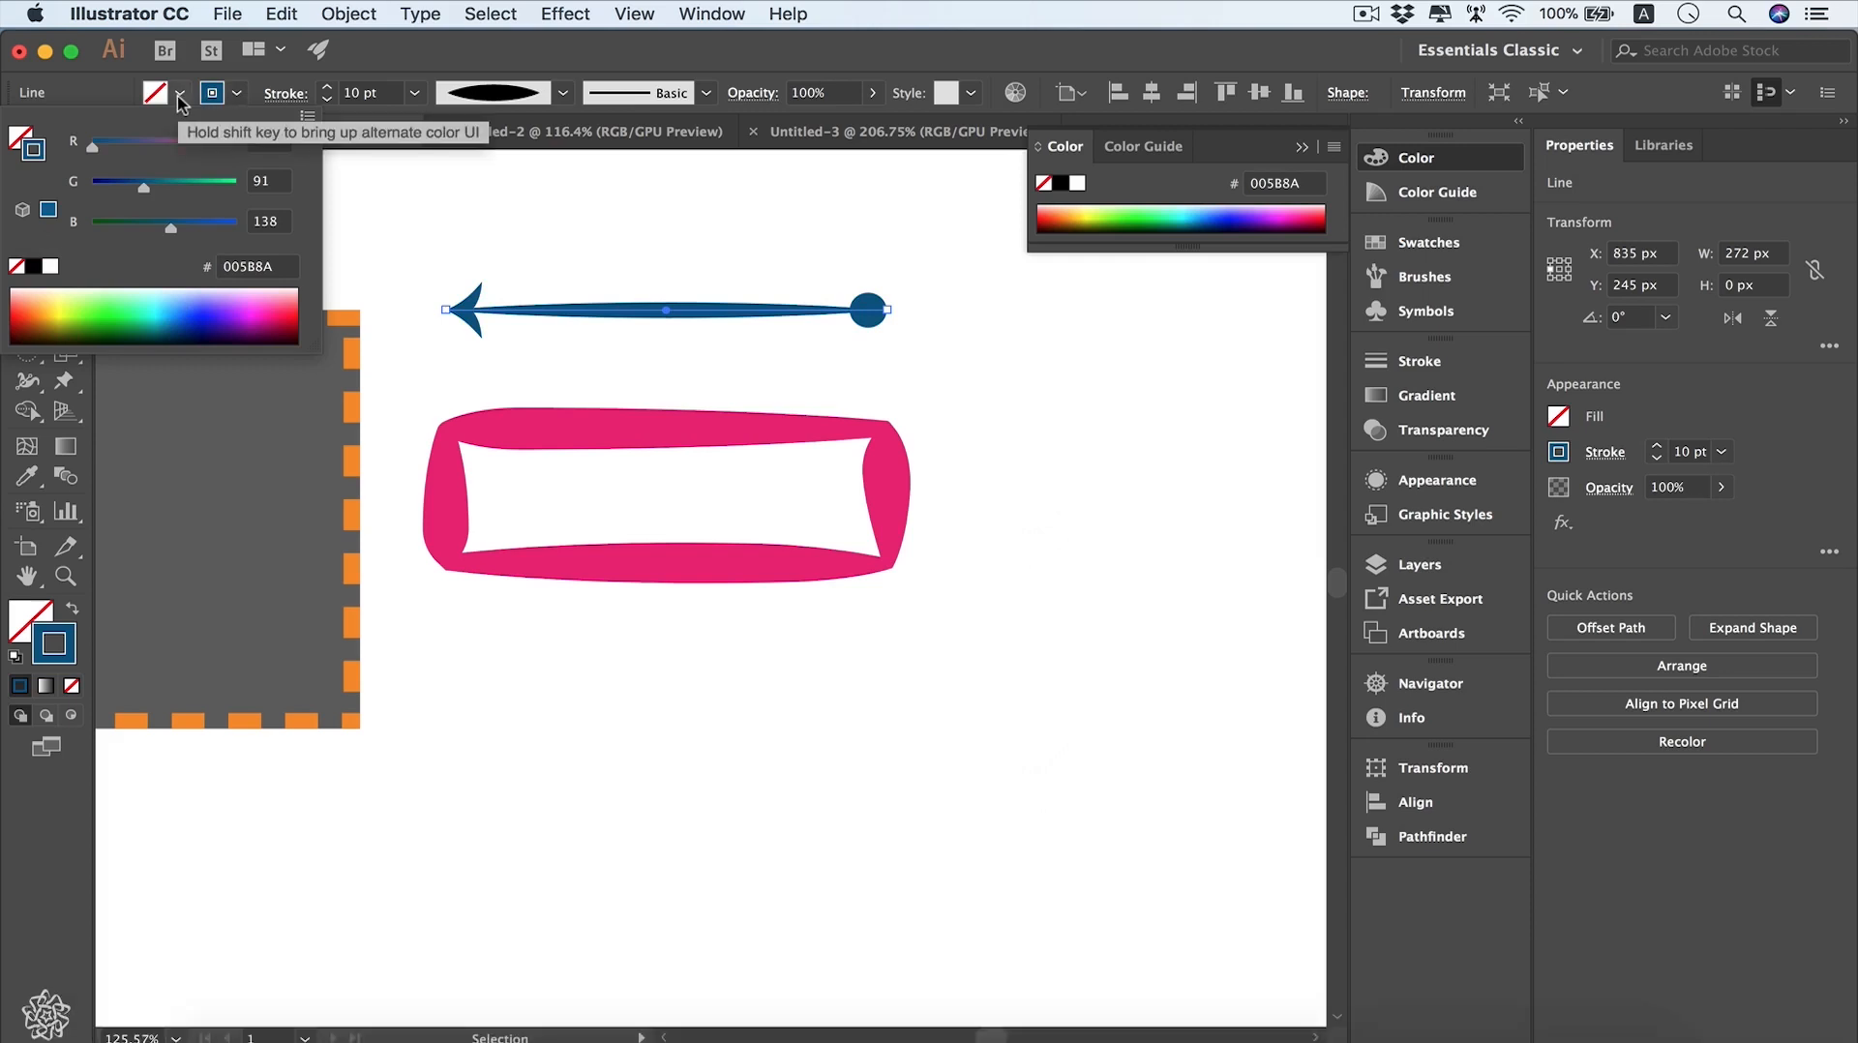
- View the alternate colour options for the arrow line's fill and close them without choosing a colour
key("shift")
left_click(179, 97)
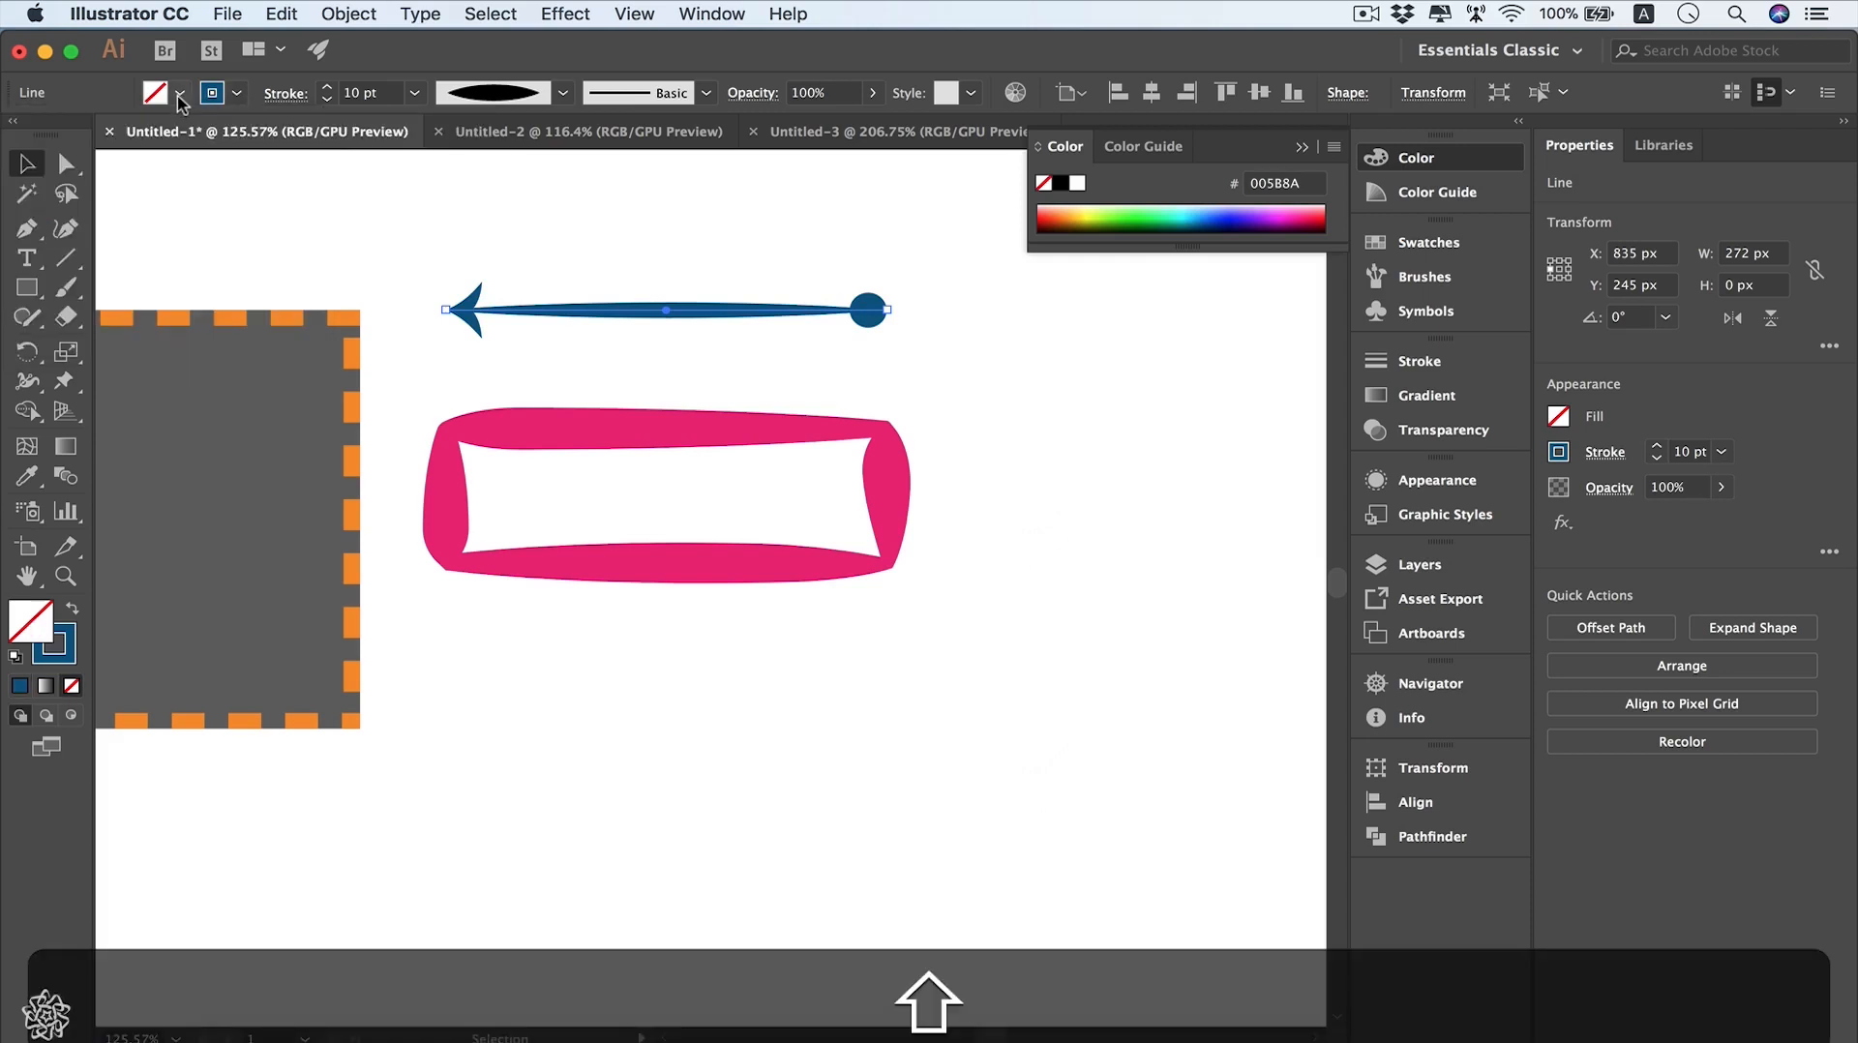
left_click(179, 96, "shift")
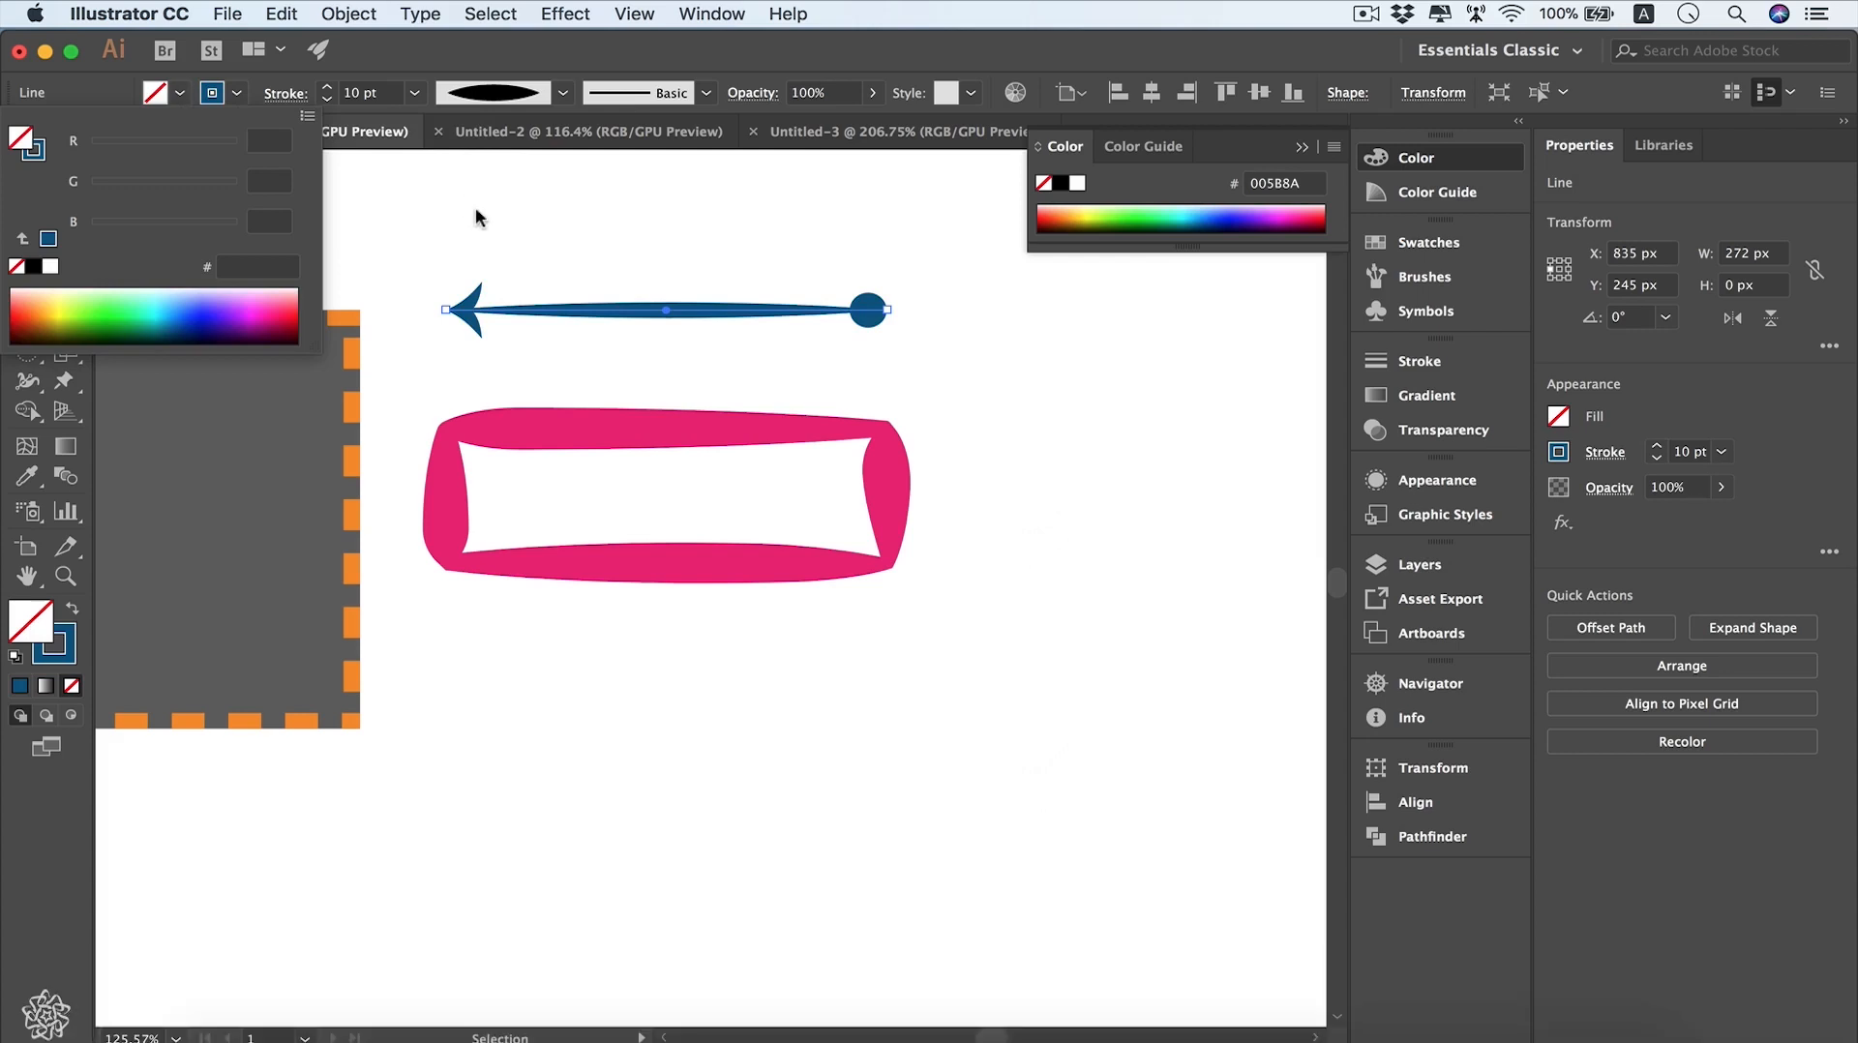
left_click(475, 209)
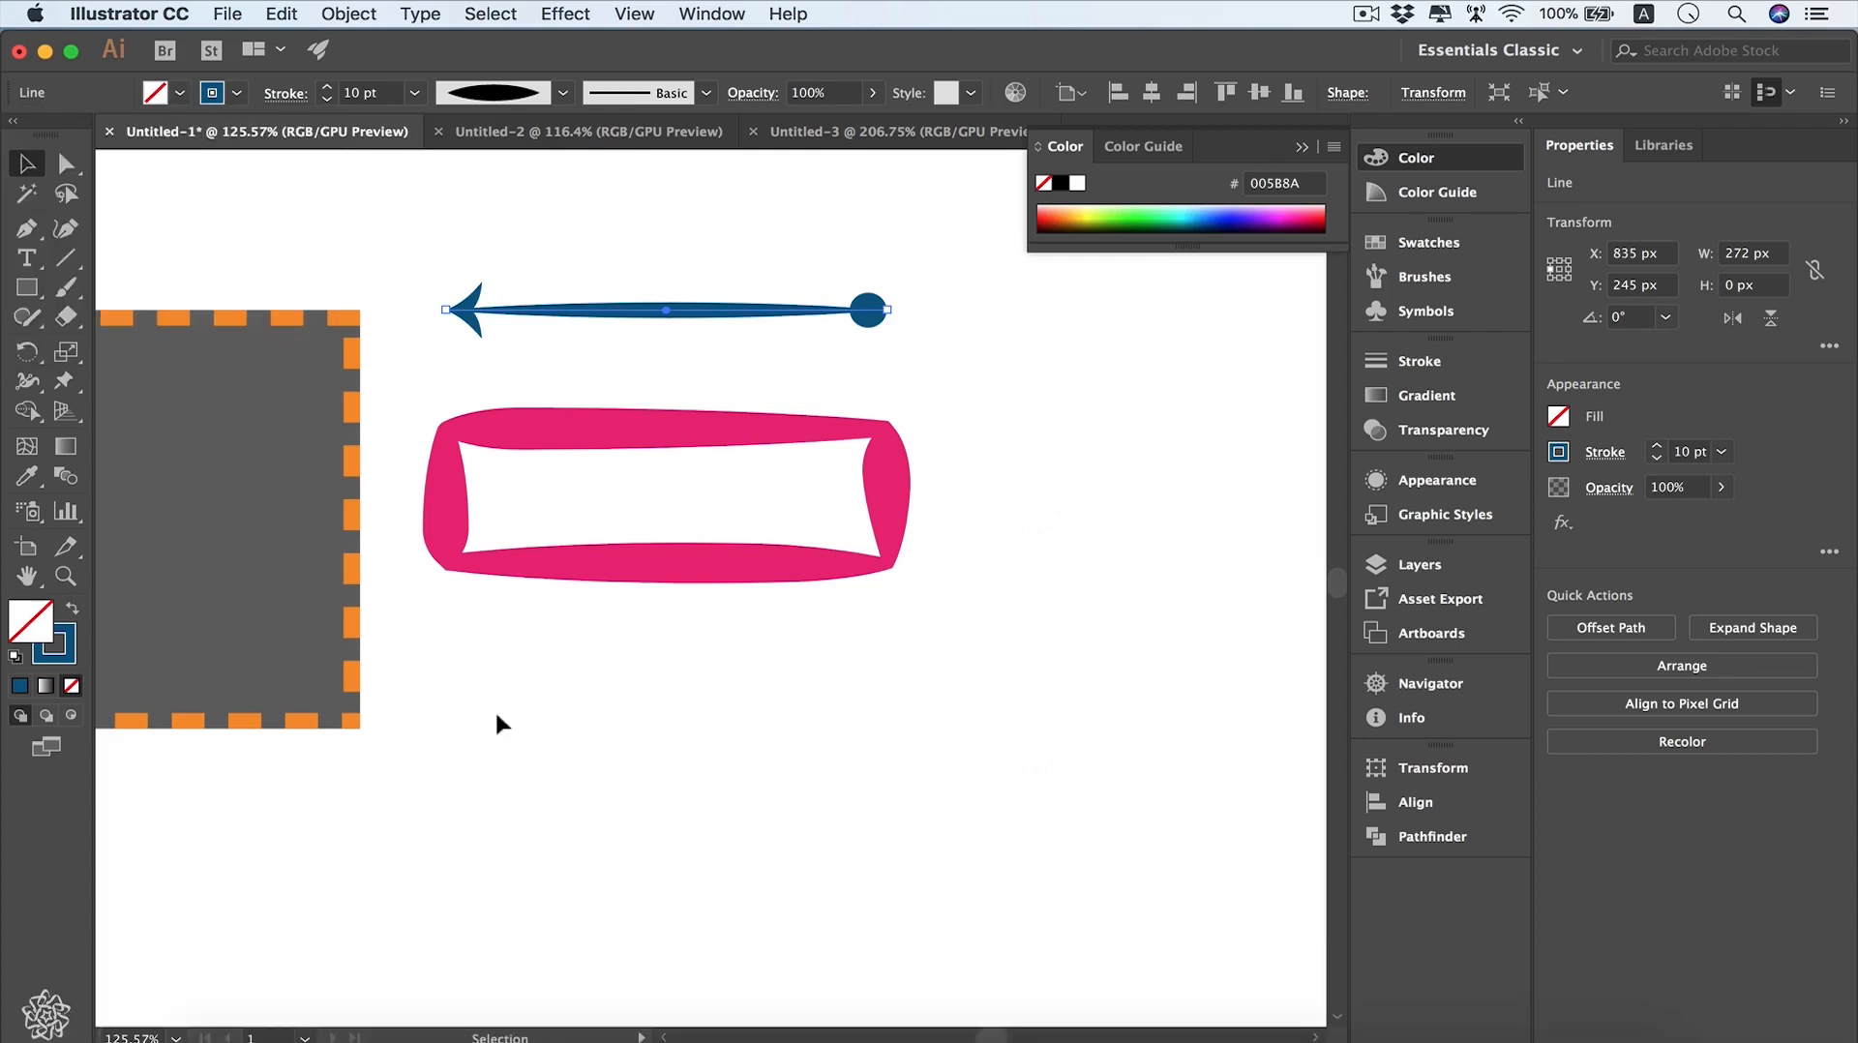